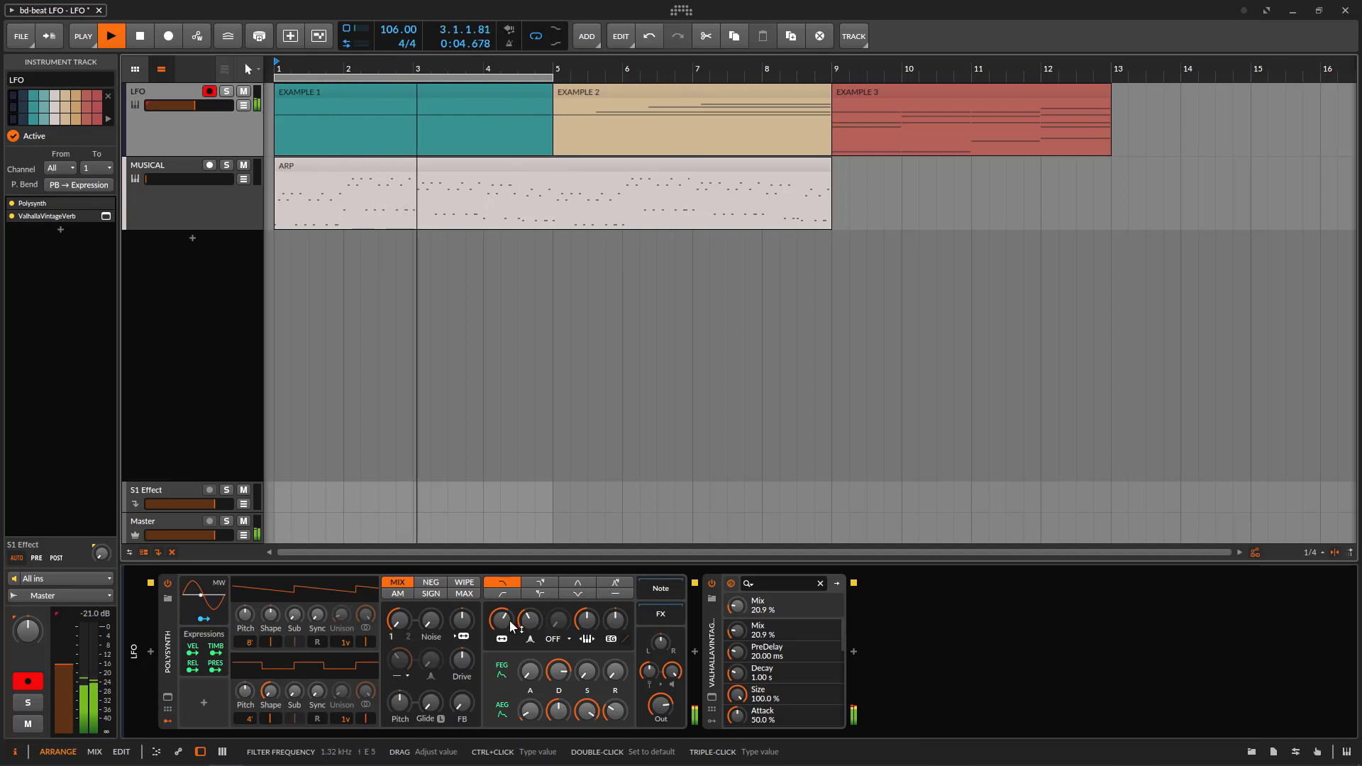
{"action": "key", "text": "space"}
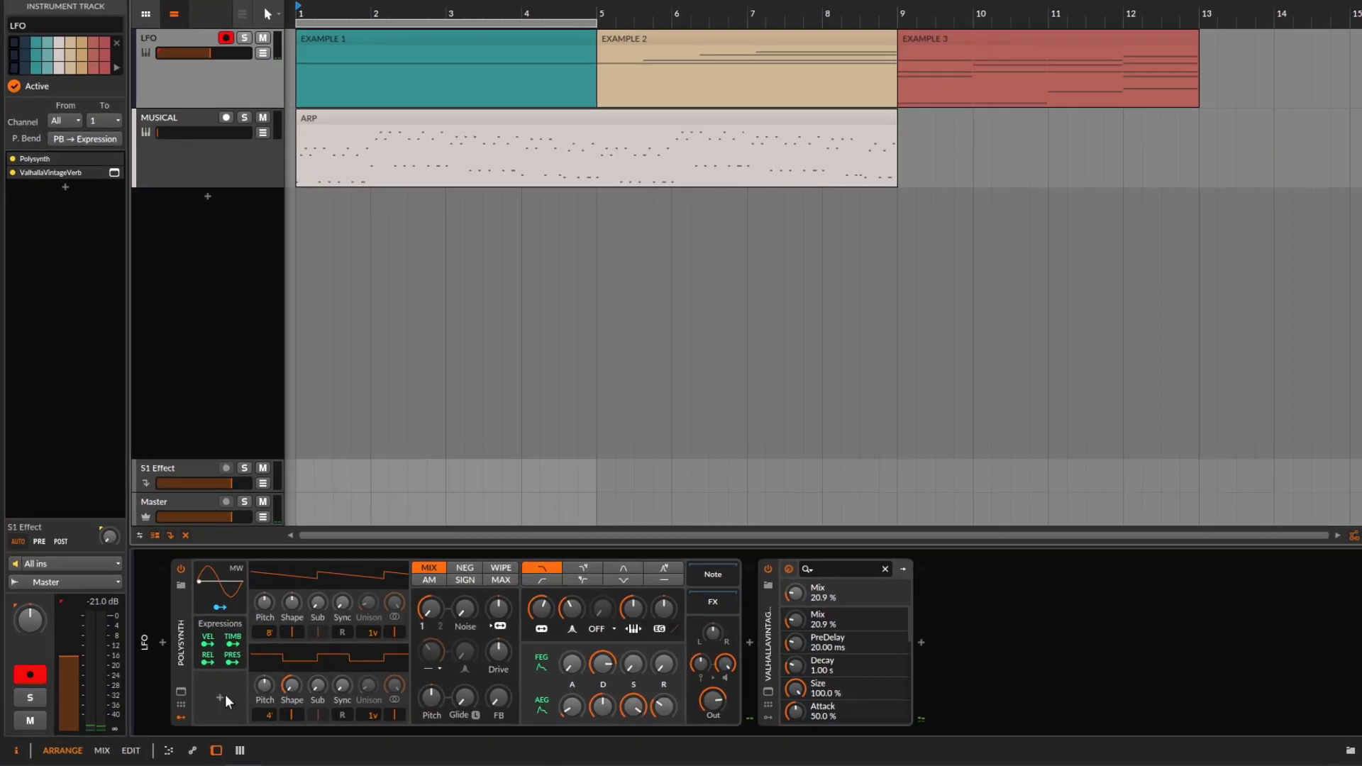
{"action": "left_click", "coordinate": [204, 702]}
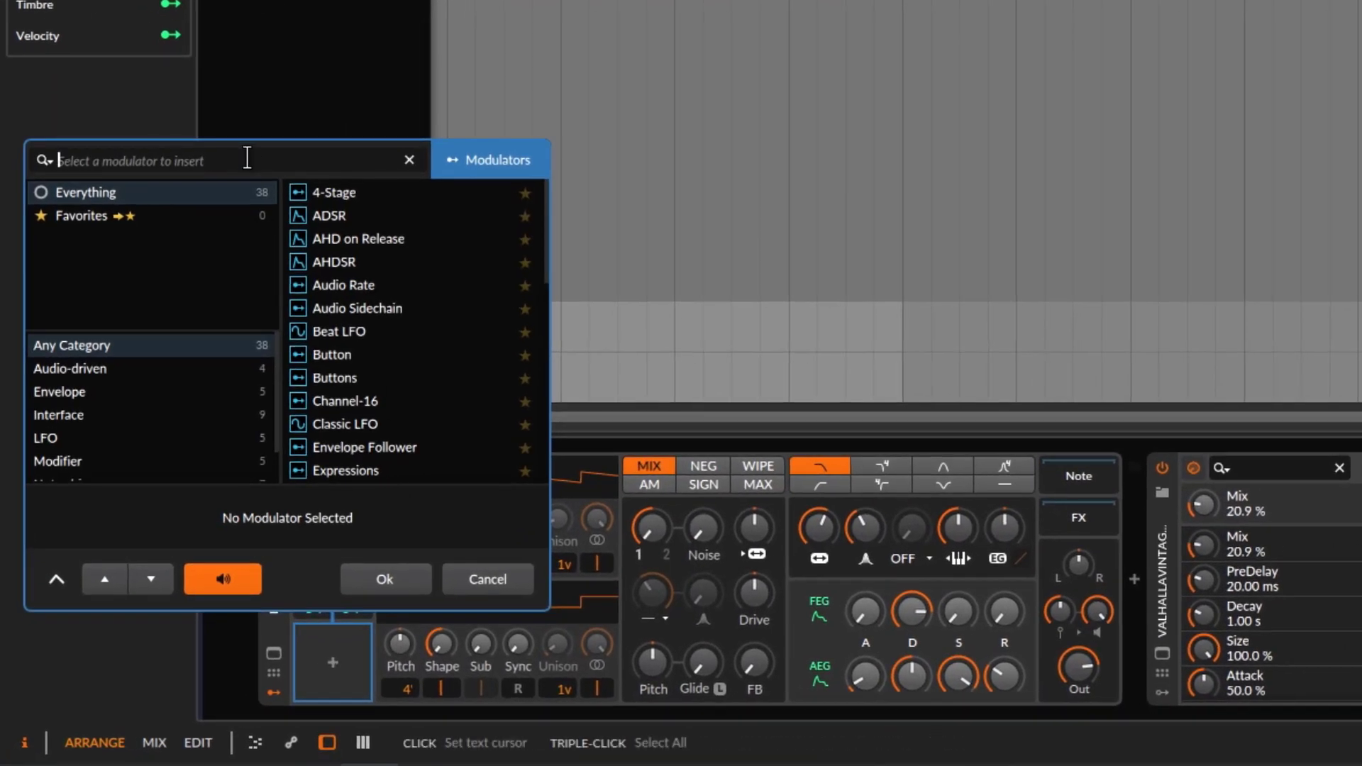
{"action": "type", "text": "lfo"}
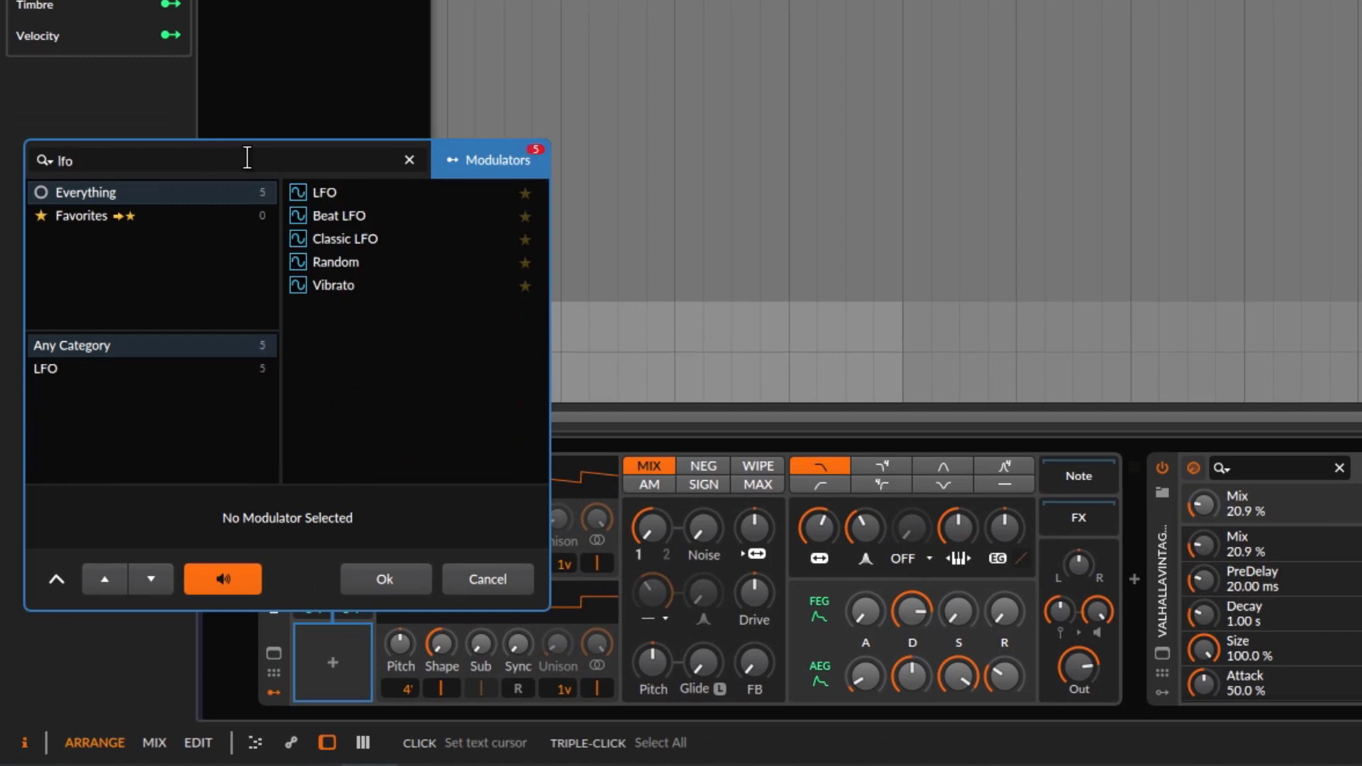
{"action": "left_click", "coordinate": [363, 238]}
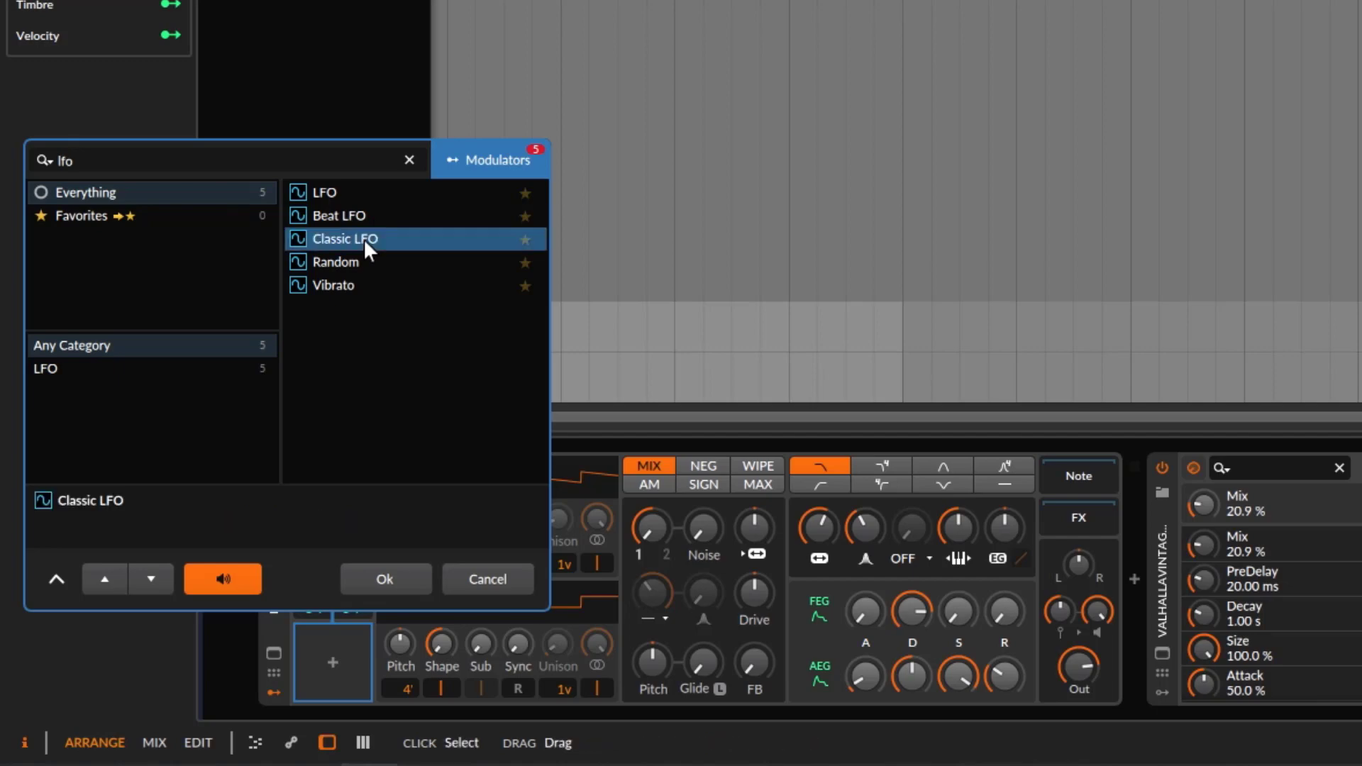
{"action": "left_click", "coordinate": [386, 578]}
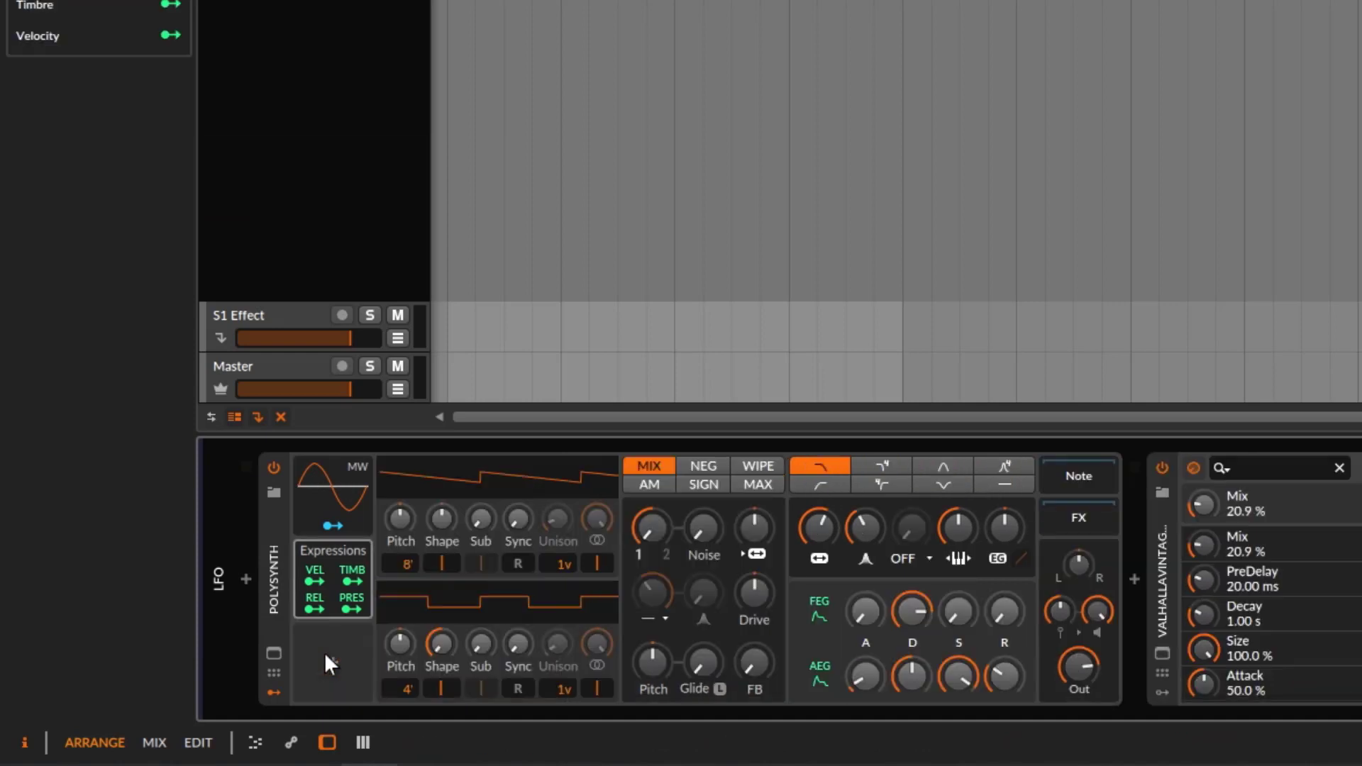
Step: Search the modulators for lfo and insert an LFO into the empty slot below Expressions on the Polysynth
{"action": "left_click", "coordinate": [325, 653]}
{"action": "type", "text": "lfo"}
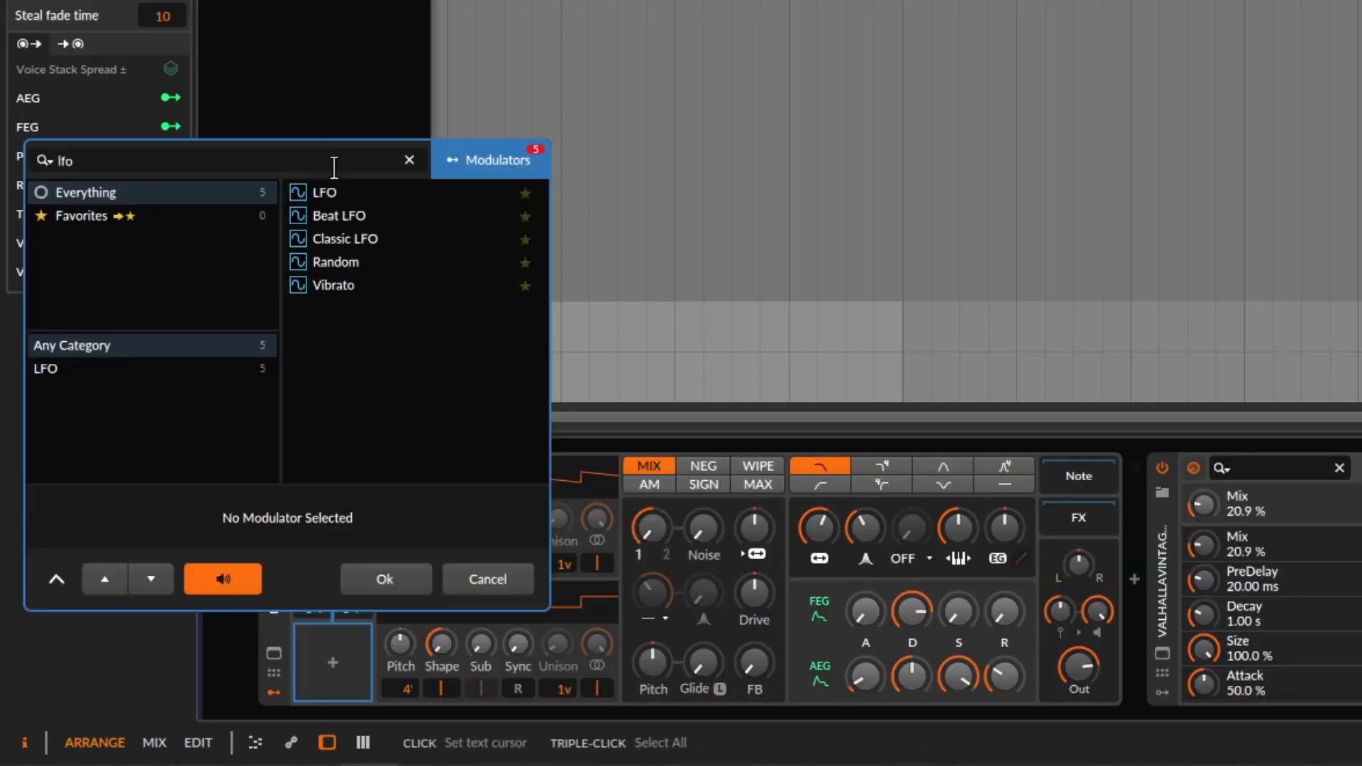
{"action": "left_click", "coordinate": [333, 191]}
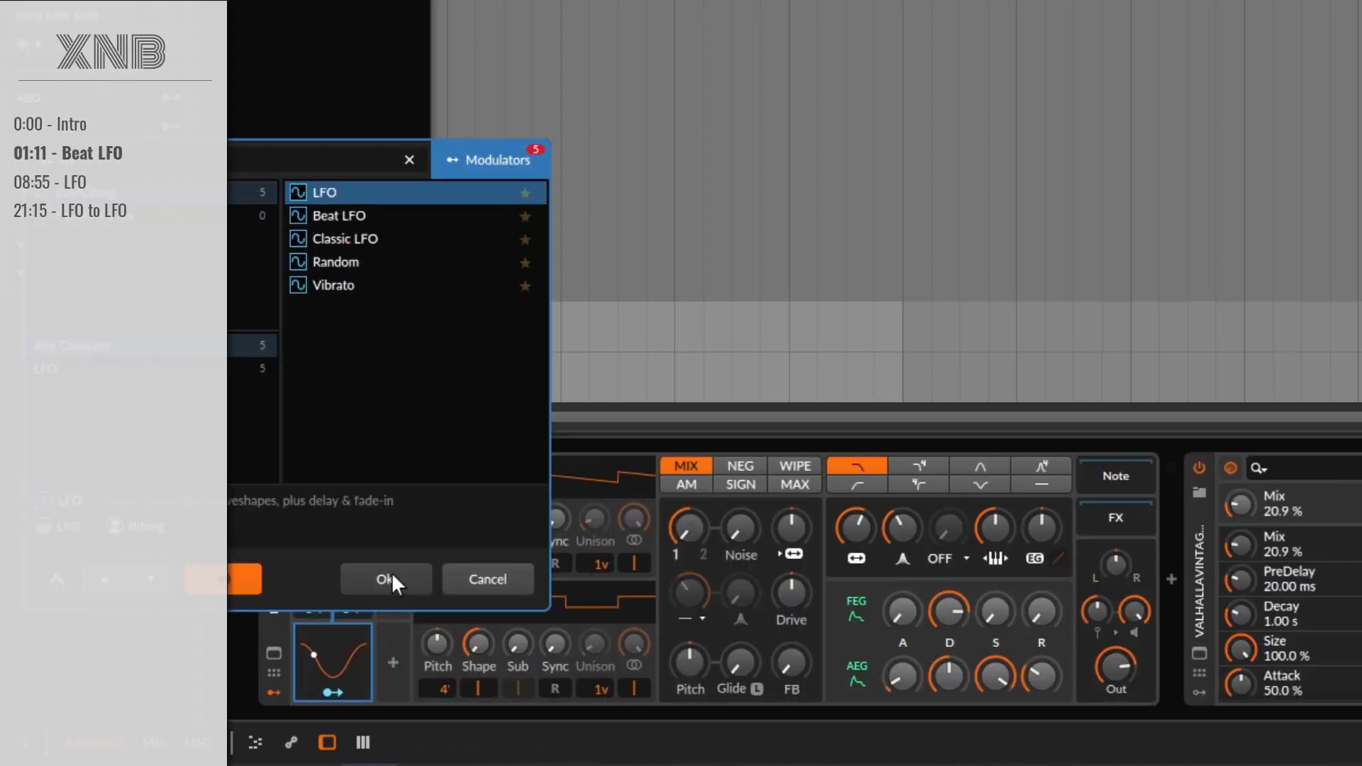
{"action": "left_click", "coordinate": [390, 579]}
Step: Insert a Beat LFO modulator into the empty Polysynth slot beside the MW vibrato modulator
{"action": "left_click", "coordinate": [398, 492]}
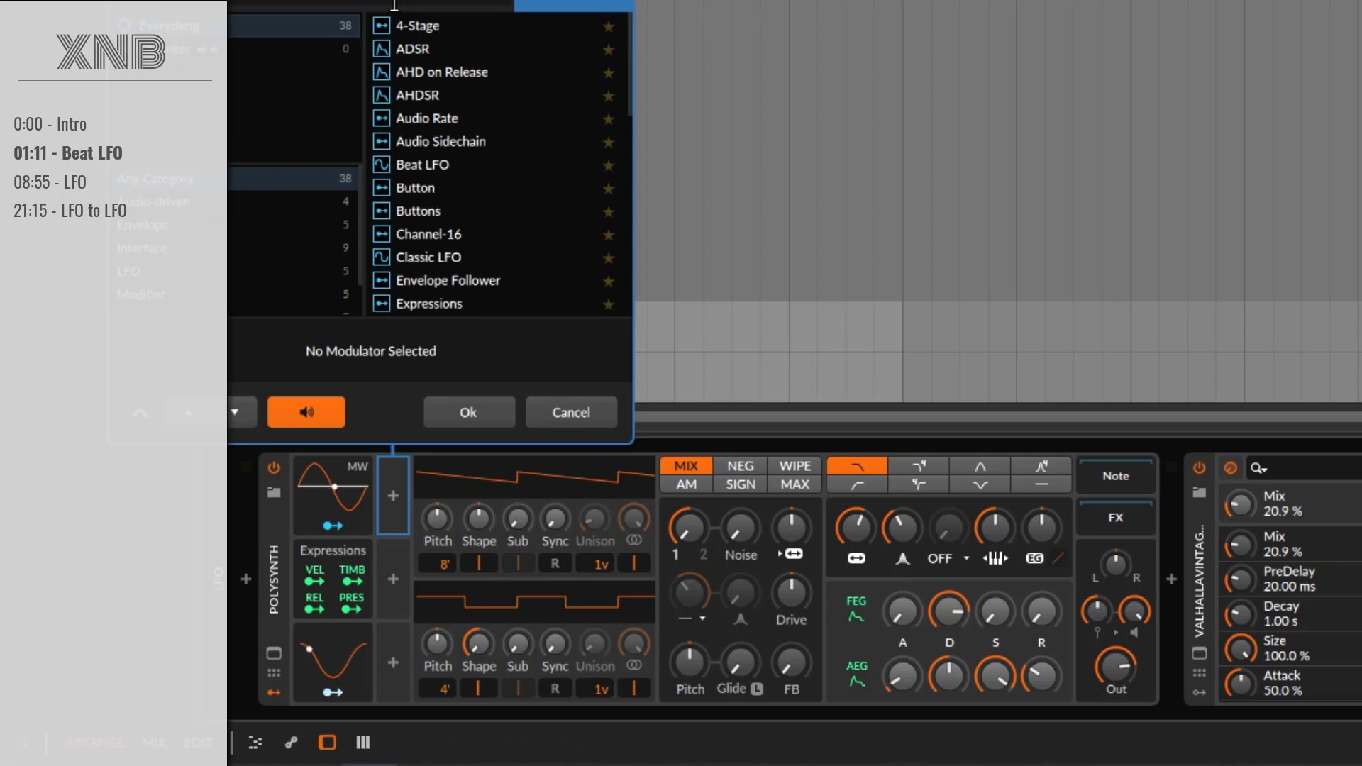
{"action": "type", "text": "lf"}
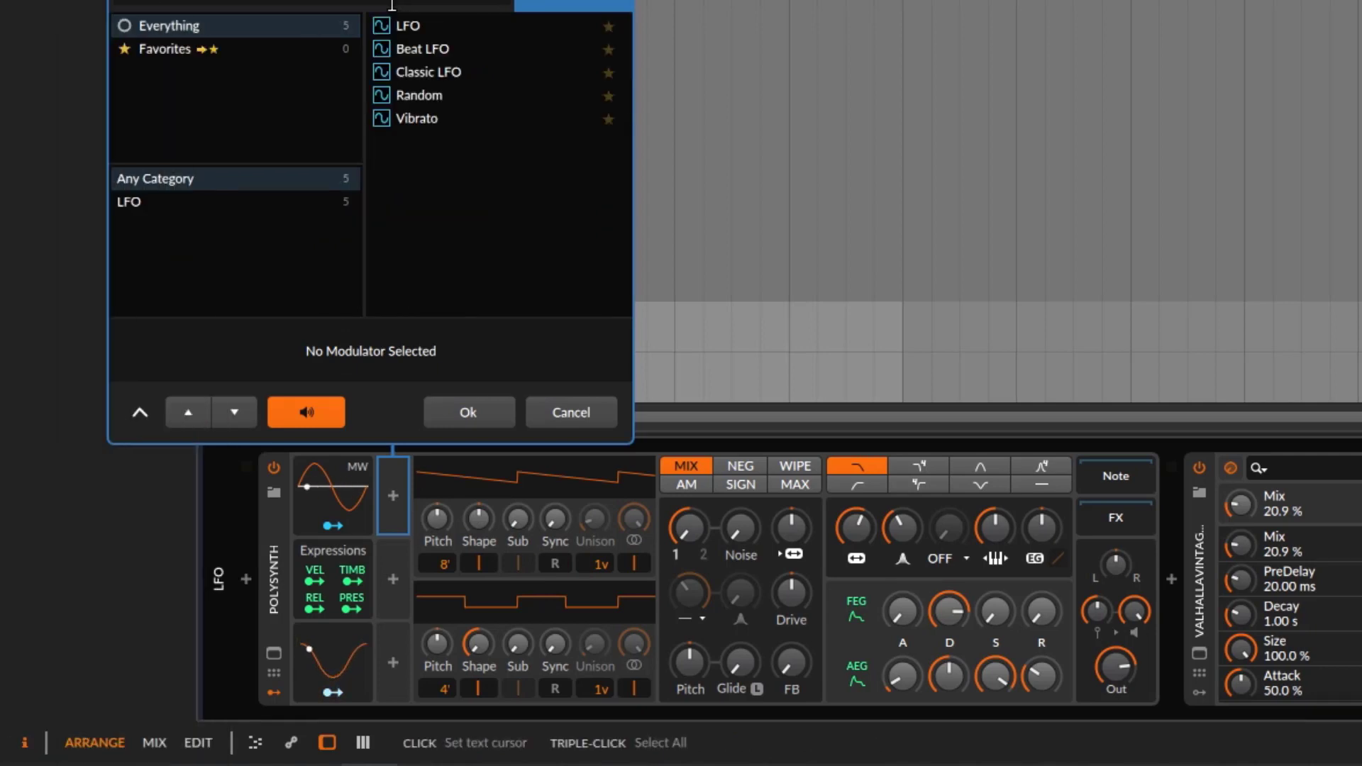
{"action": "left_click", "coordinate": [447, 49]}
{"action": "left_click", "coordinate": [467, 412]}
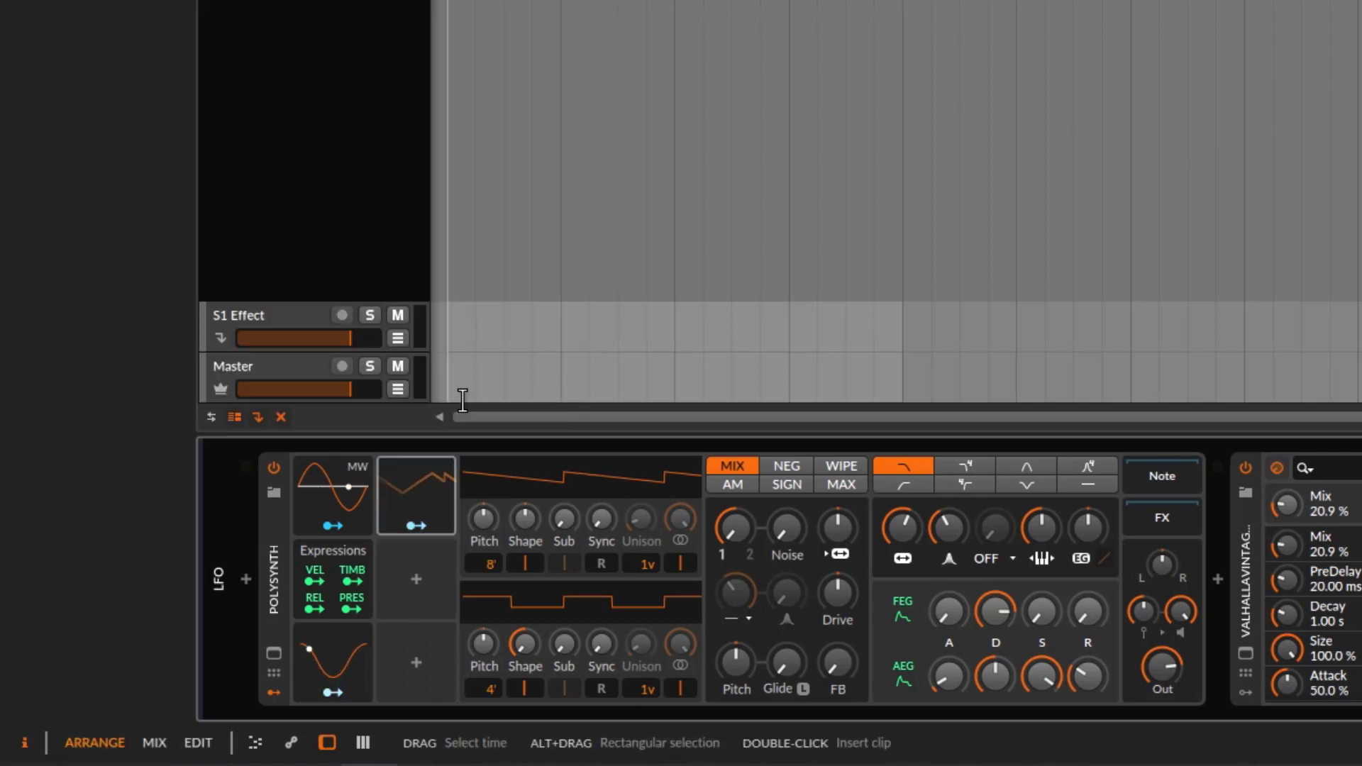
Step: Compare the settings of the Beat LFO and LFO modulators
{"action": "left_click", "coordinate": [446, 491]}
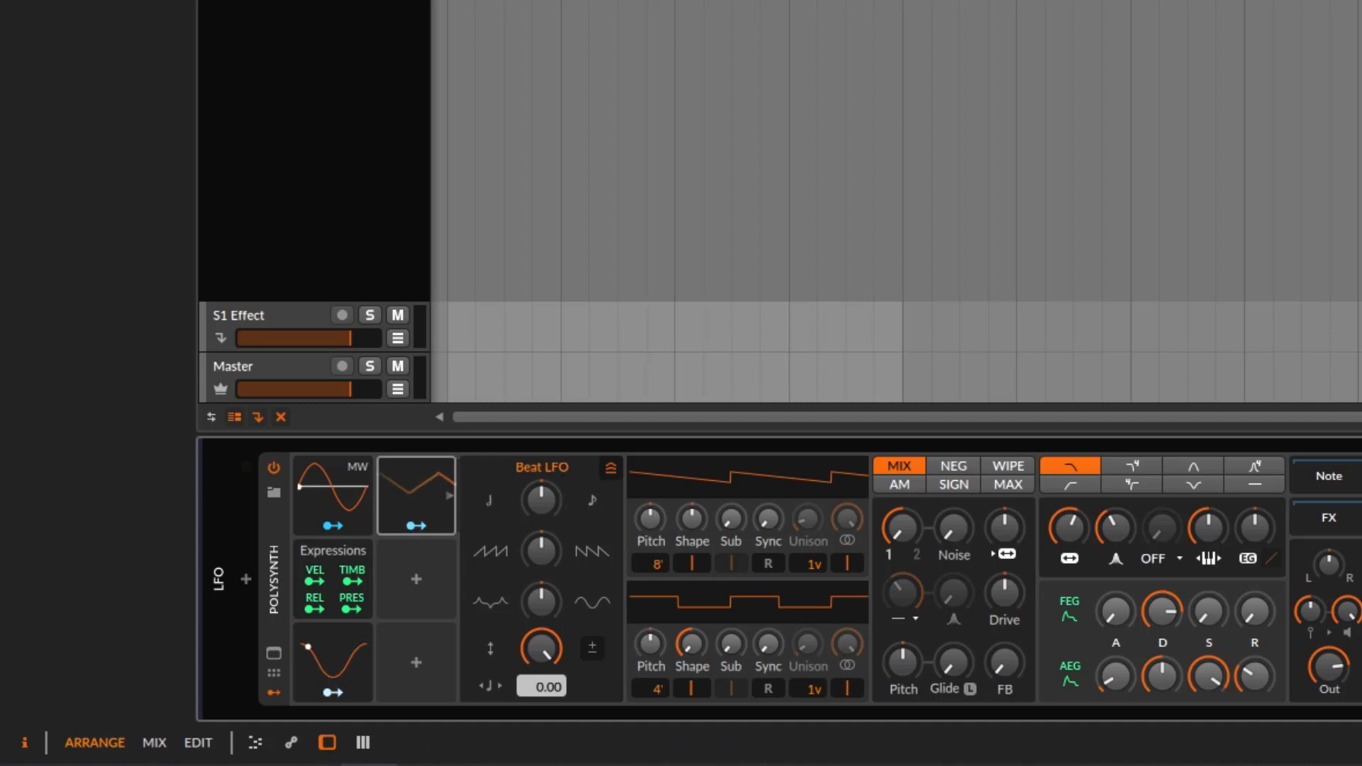
{"action": "left_click", "coordinate": [353, 660]}
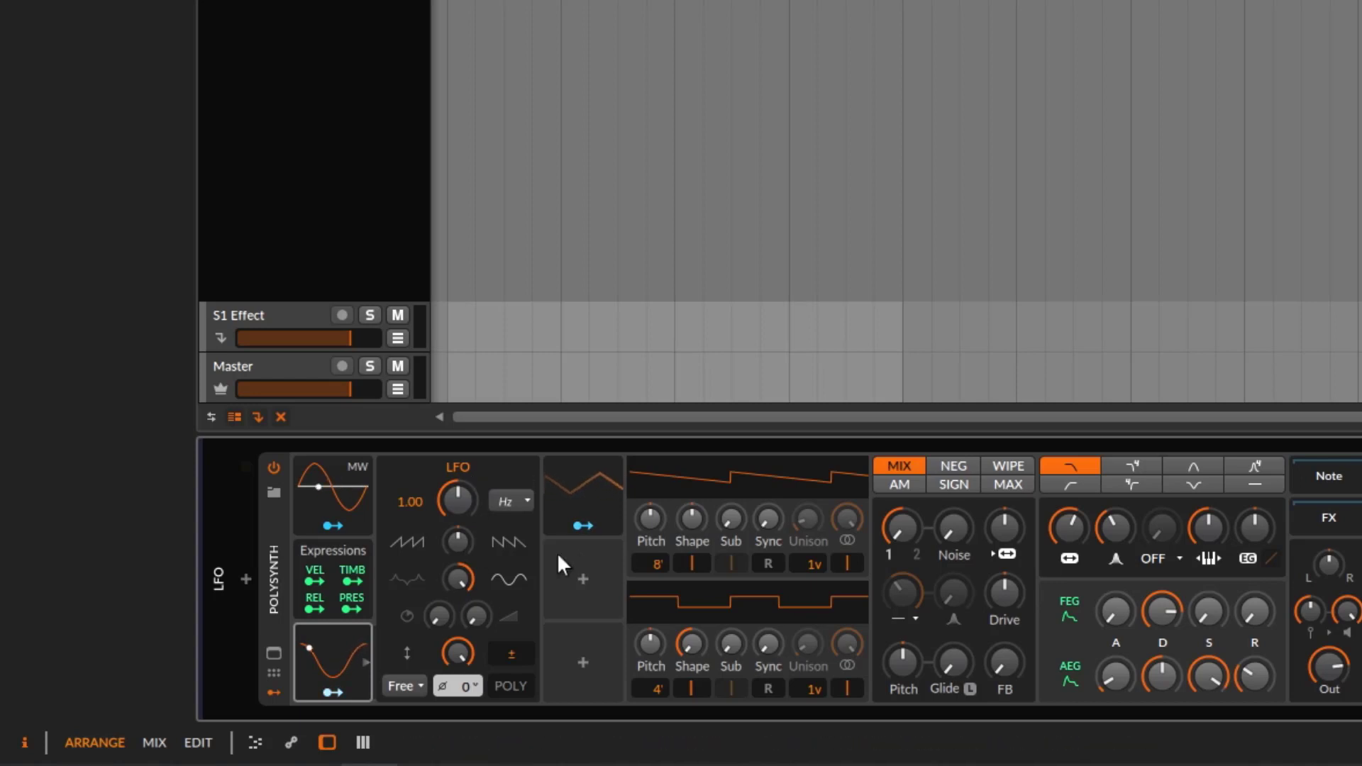
{"action": "left_click", "coordinate": [586, 495]}
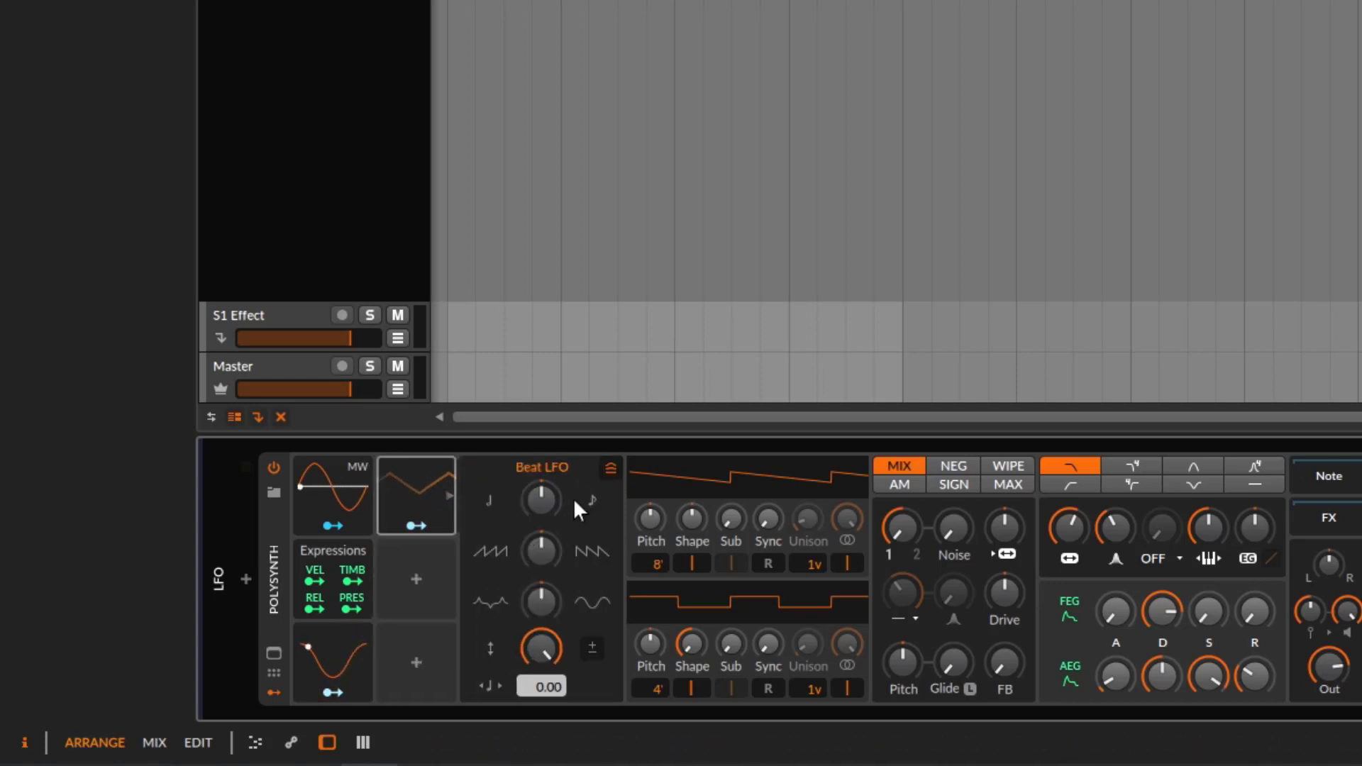
{"action": "left_click", "coordinate": [345, 650]}
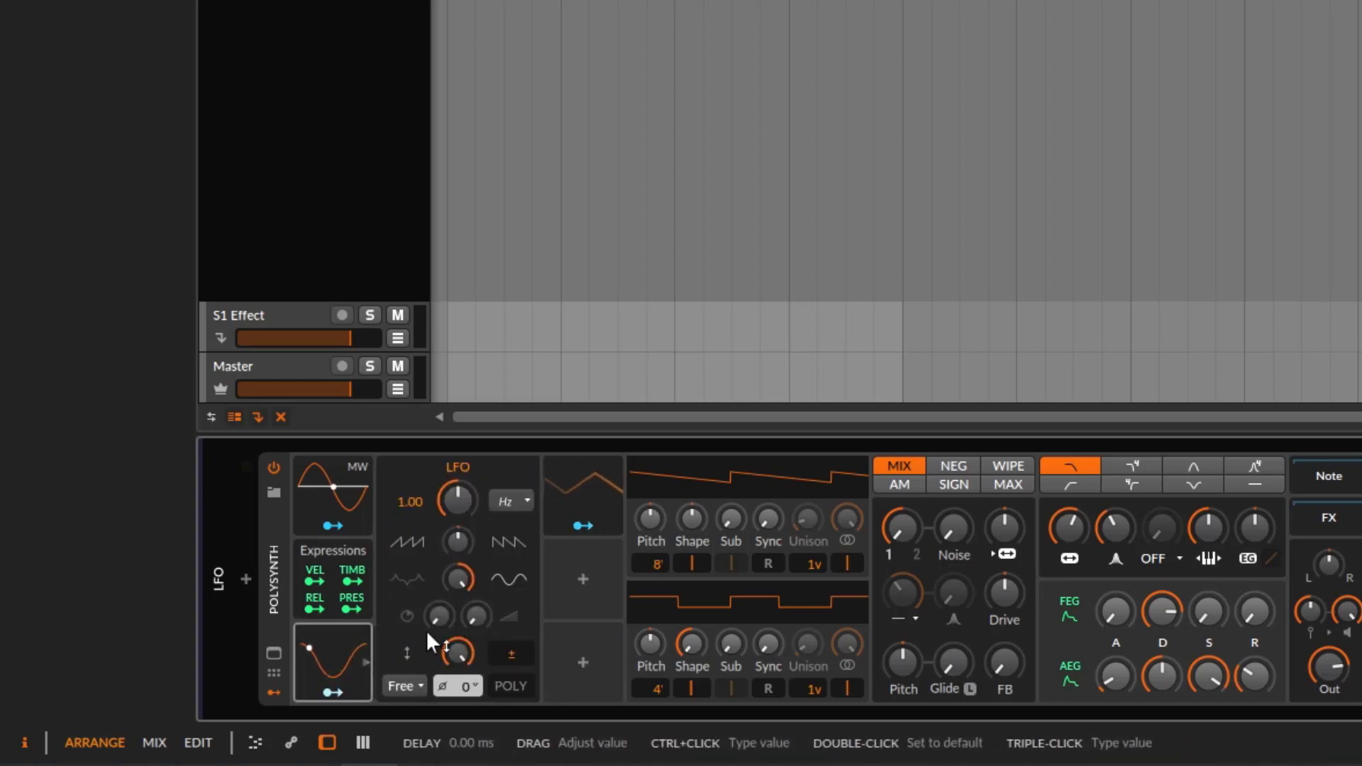
Step: Move the LFO modulator into the slot directly below the Beat LFO and show only the Beat LFO's settings
{"action": "left_click_drag", "start_coordinate": [355, 659], "coordinate": [442, 594]}
{"action": "left_click", "coordinate": [441, 494]}
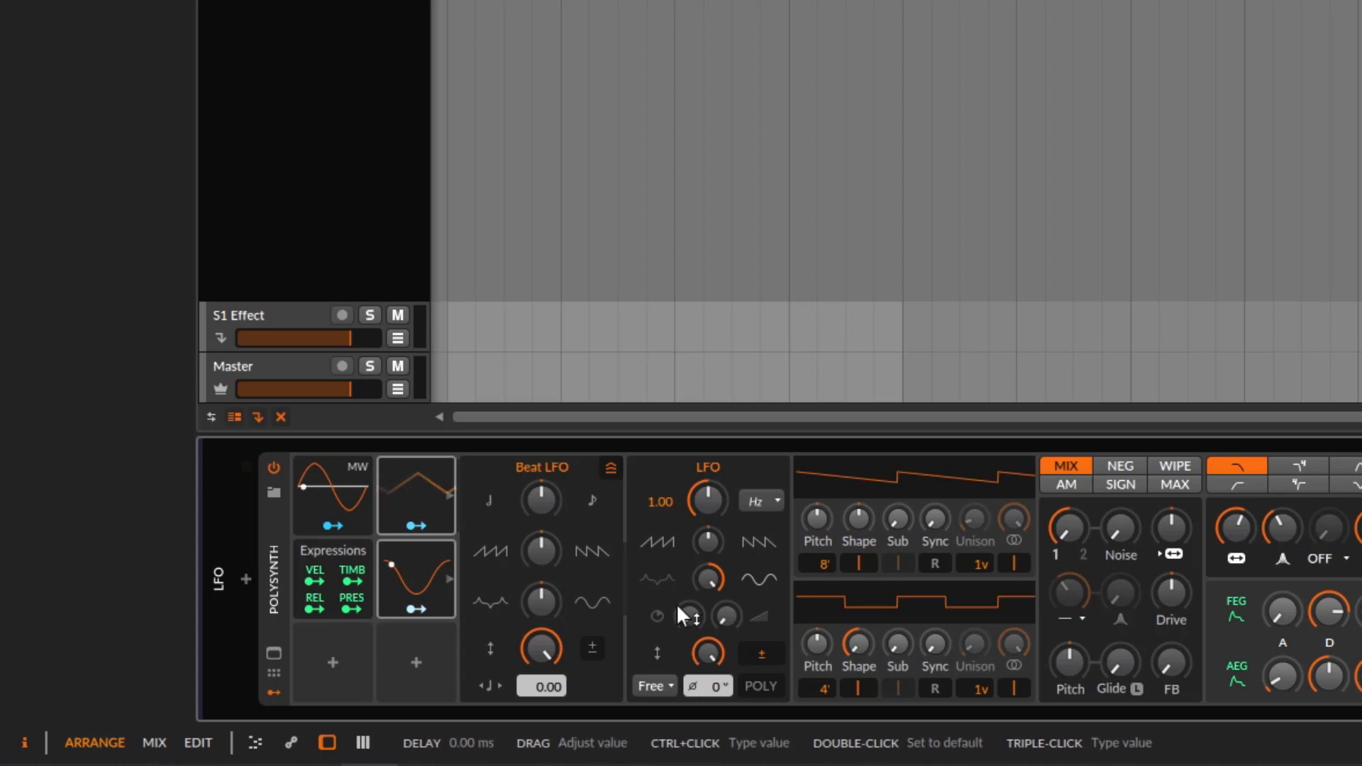
{"action": "left_click", "coordinate": [410, 501]}
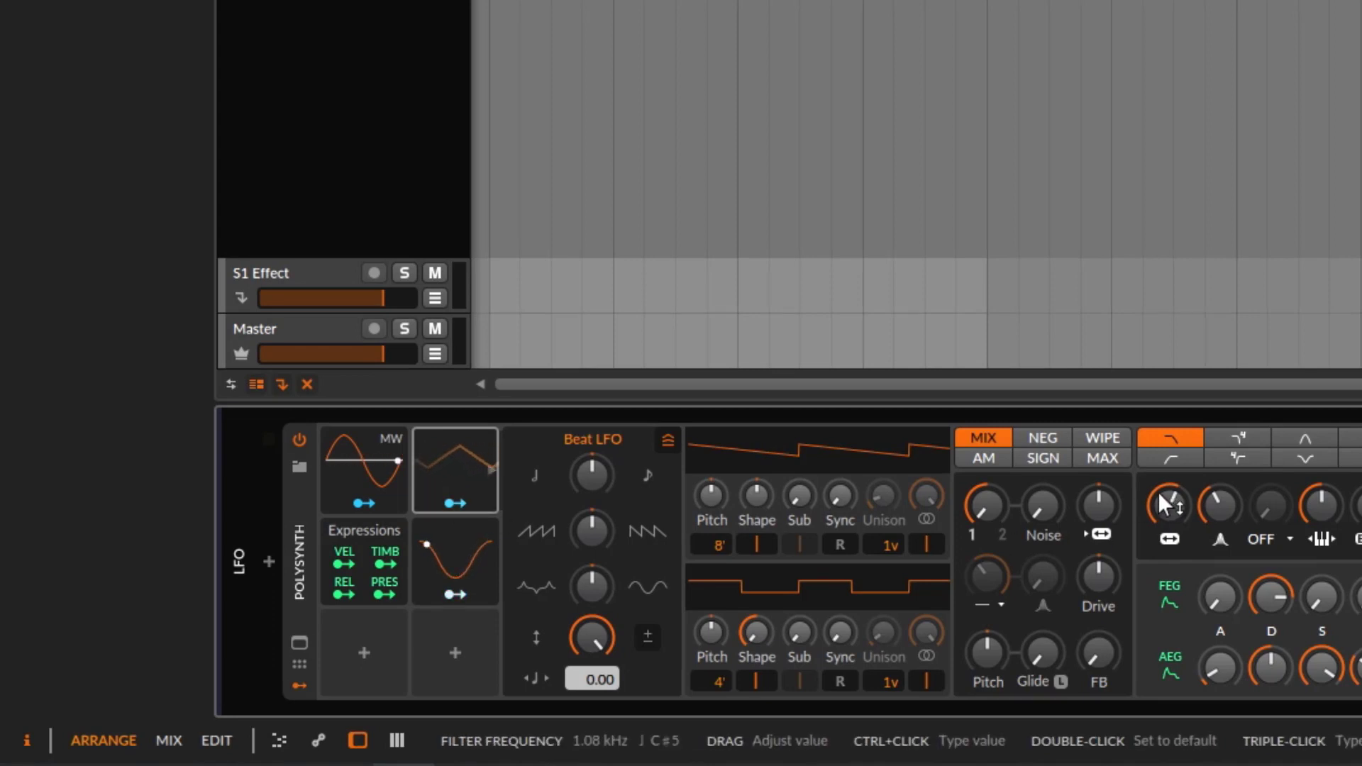
Step: Lower the Polysynth's filter frequency and modulate it with a positive amount from the Beat LFO
{"action": "left_click_drag", "start_coordinate": [1160, 495], "coordinate": [1160, 538]}
{"action": "left_click", "coordinate": [461, 502]}
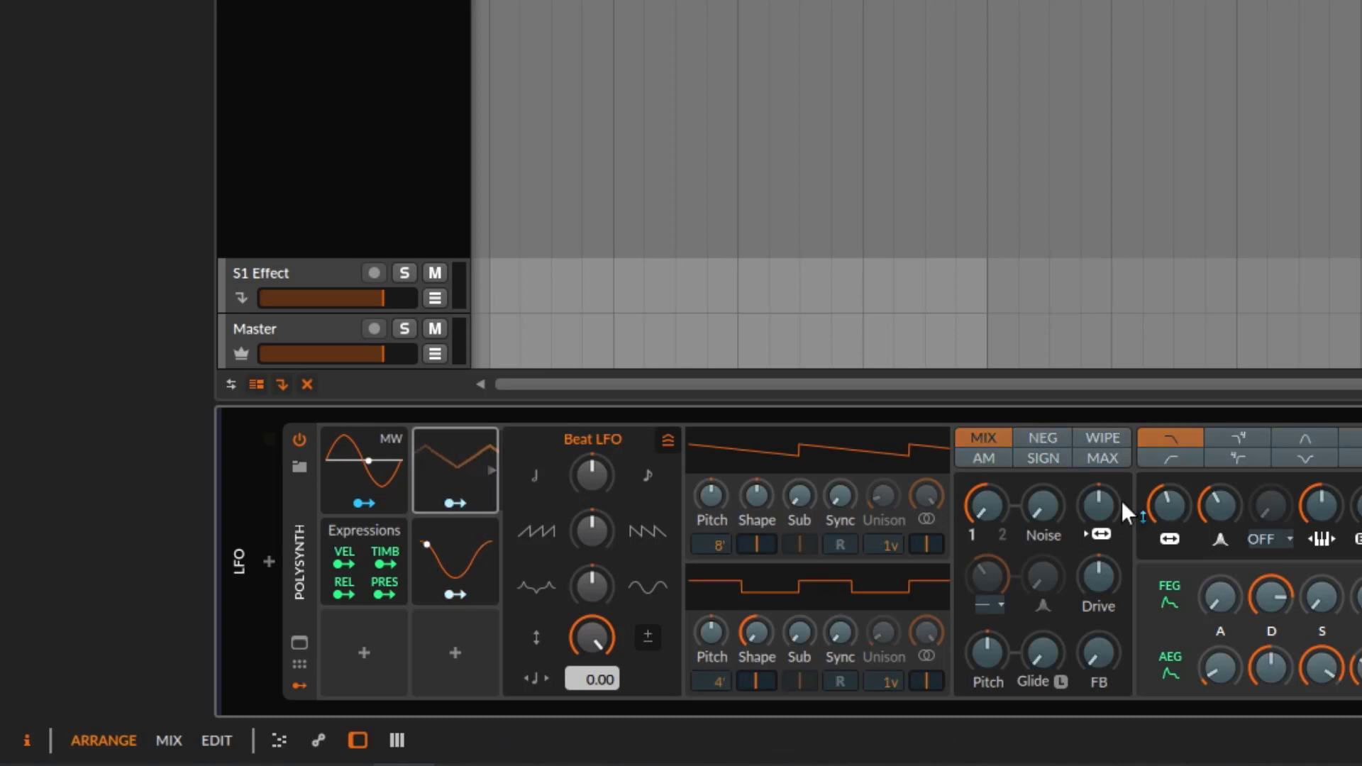
{"action": "left_click_drag", "start_coordinate": [1168, 509], "coordinate": [1168, 505]}
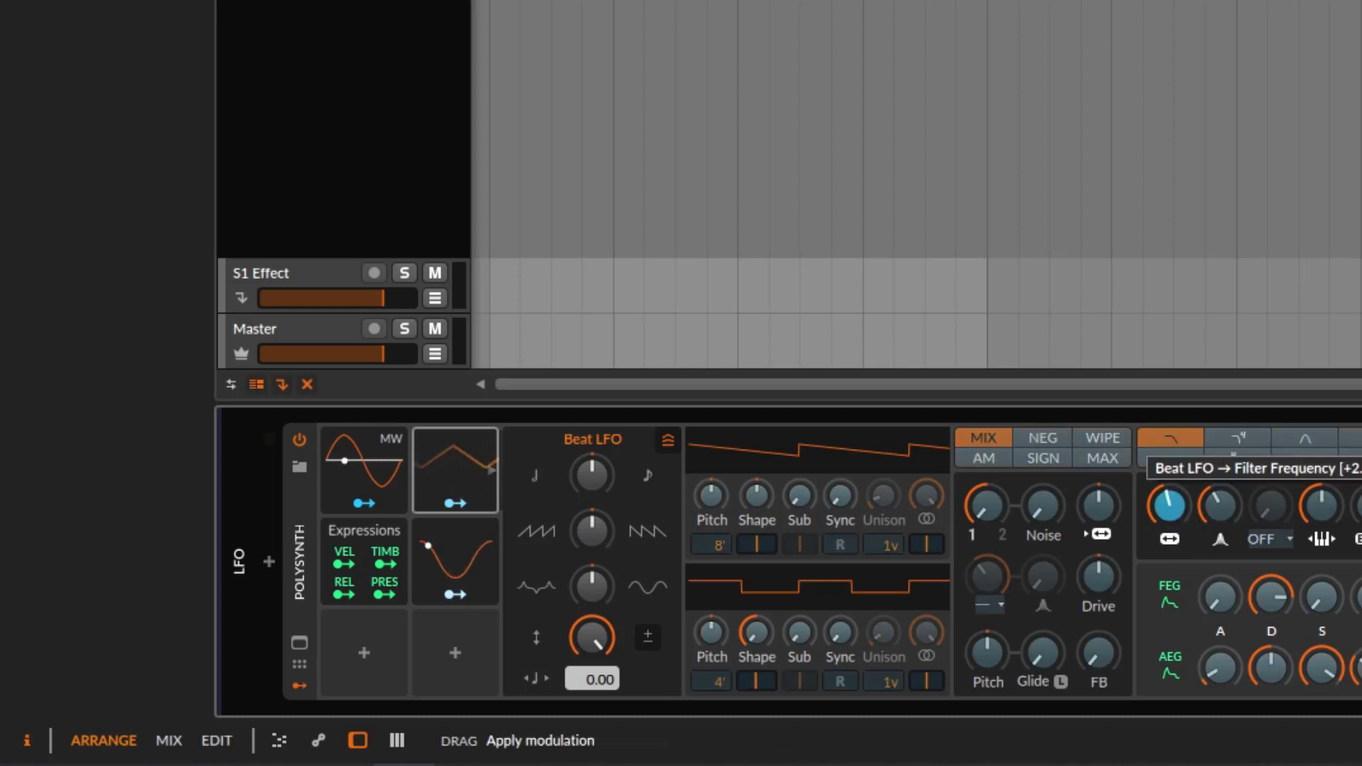
{"action": "left_click", "coordinate": [455, 503]}
{"action": "mouse_move", "coordinate": [1167, 505]}
{"action": "left_mouse_down"}
{"action": "mouse_move", "coordinate": [1168, 525]}
{"action": "mouse_move", "coordinate": [1163, 511]}
{"action": "left_mouse_up"}
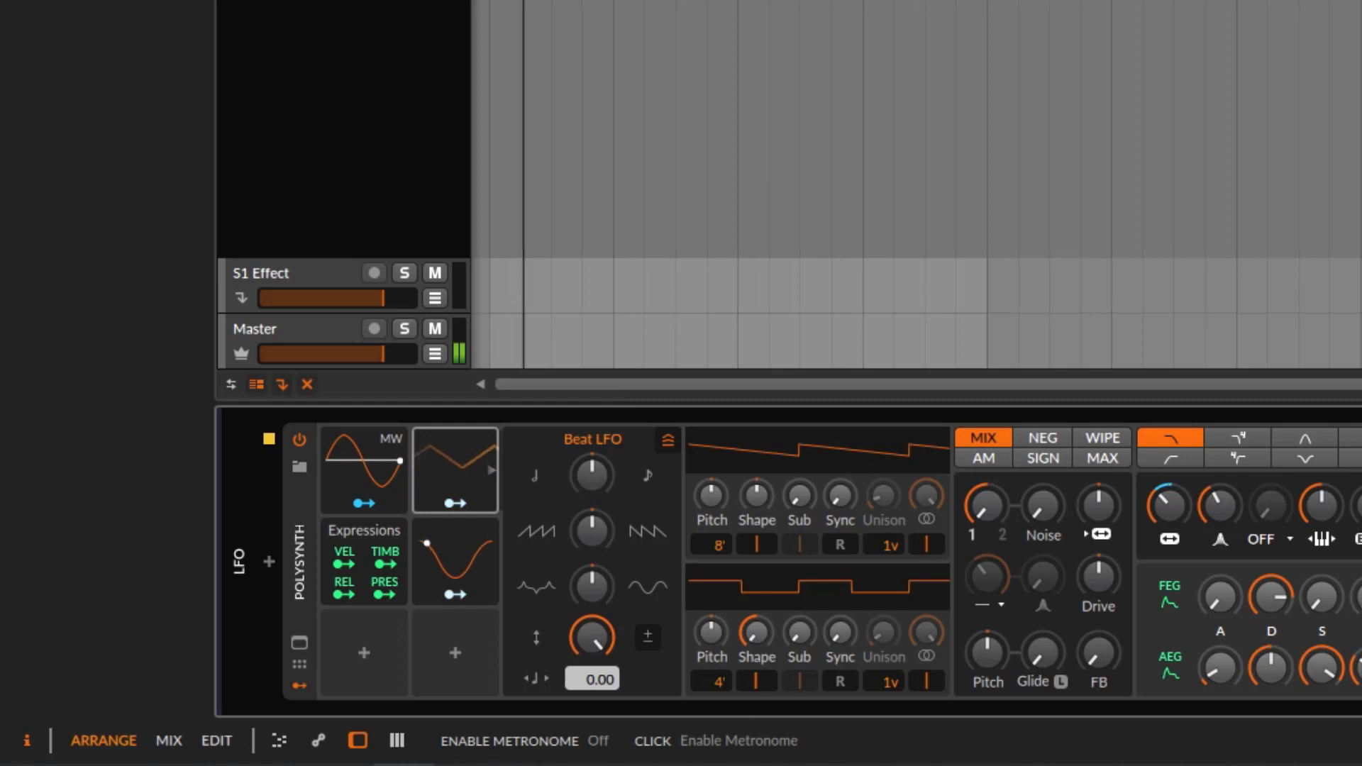
Step: Enable the metronome and inspect the rate unit options of the LFO modulator
{"action": "left_click", "coordinate": [638, 2]}
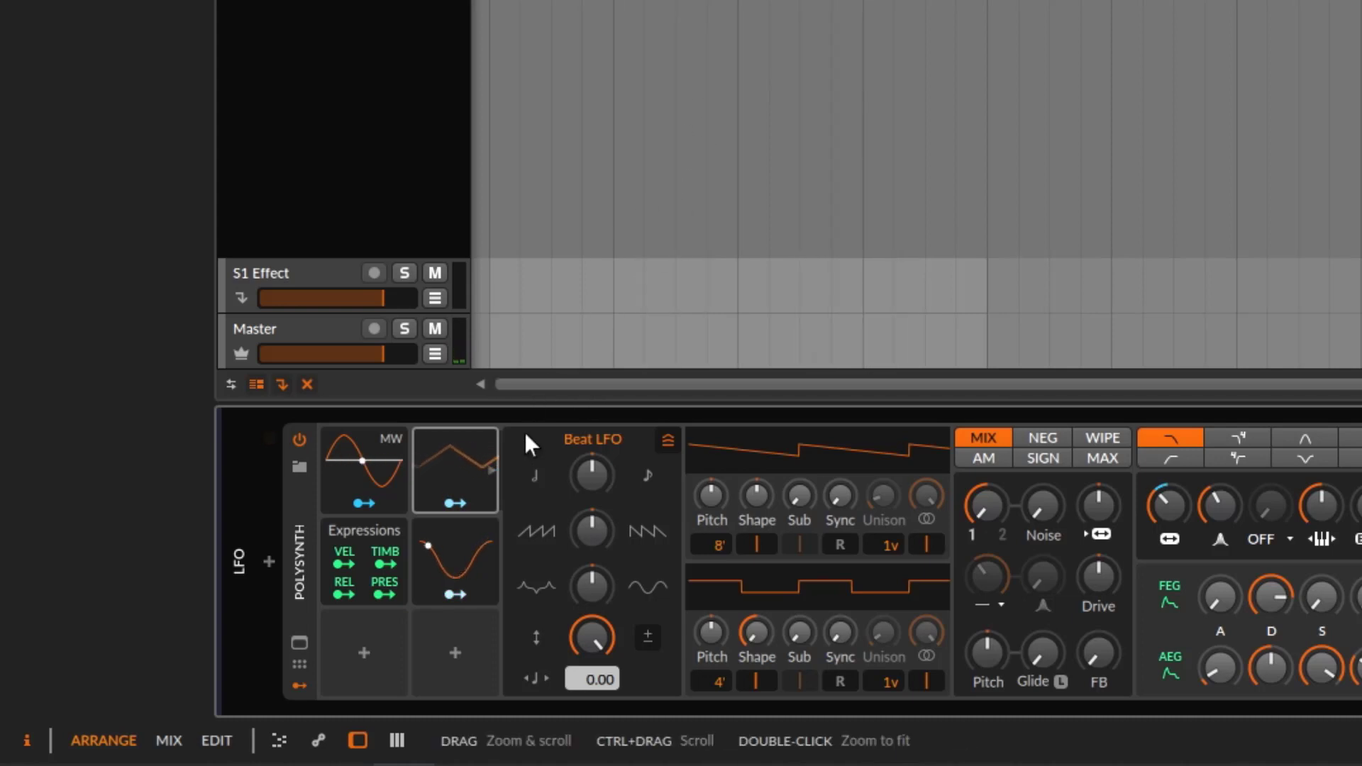
{"action": "left_click", "coordinate": [460, 553]}
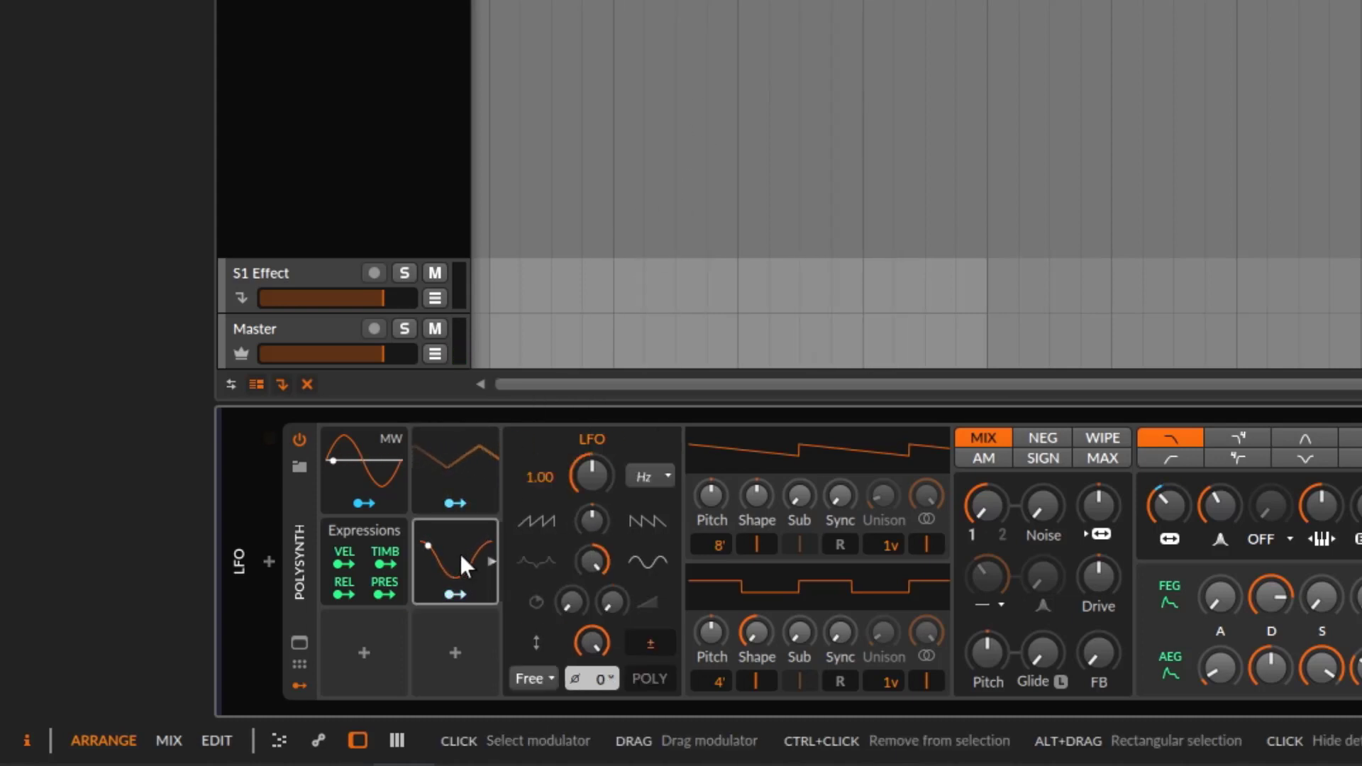
{"action": "left_click", "coordinate": [648, 471]}
{"action": "left_click", "coordinate": [648, 471]}
{"action": "left_click", "coordinate": [487, 470]}
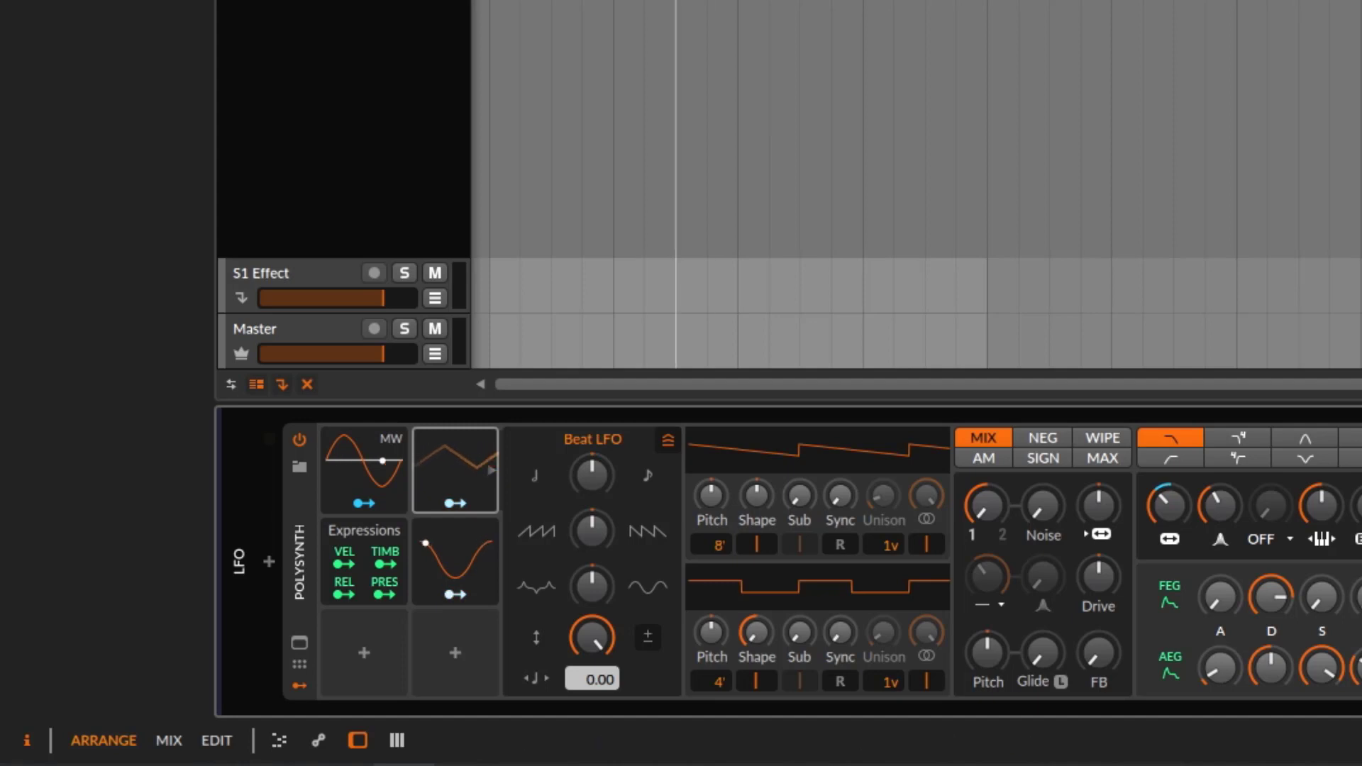
Step: Reset the Beat LFO's rate to its default of 0.00 and start playback
{"action": "mouse_move", "coordinate": [590, 474]}
{"action": "left_mouse_down"}
{"action": "mouse_move", "coordinate": [590, 497]}
{"action": "mouse_move", "coordinate": [591, 462]}
{"action": "mouse_move", "coordinate": [590, 497]}
{"action": "mouse_move", "coordinate": [591, 474]}
{"action": "left_mouse_up"}
{"action": "double_click", "coordinate": [590, 475]}
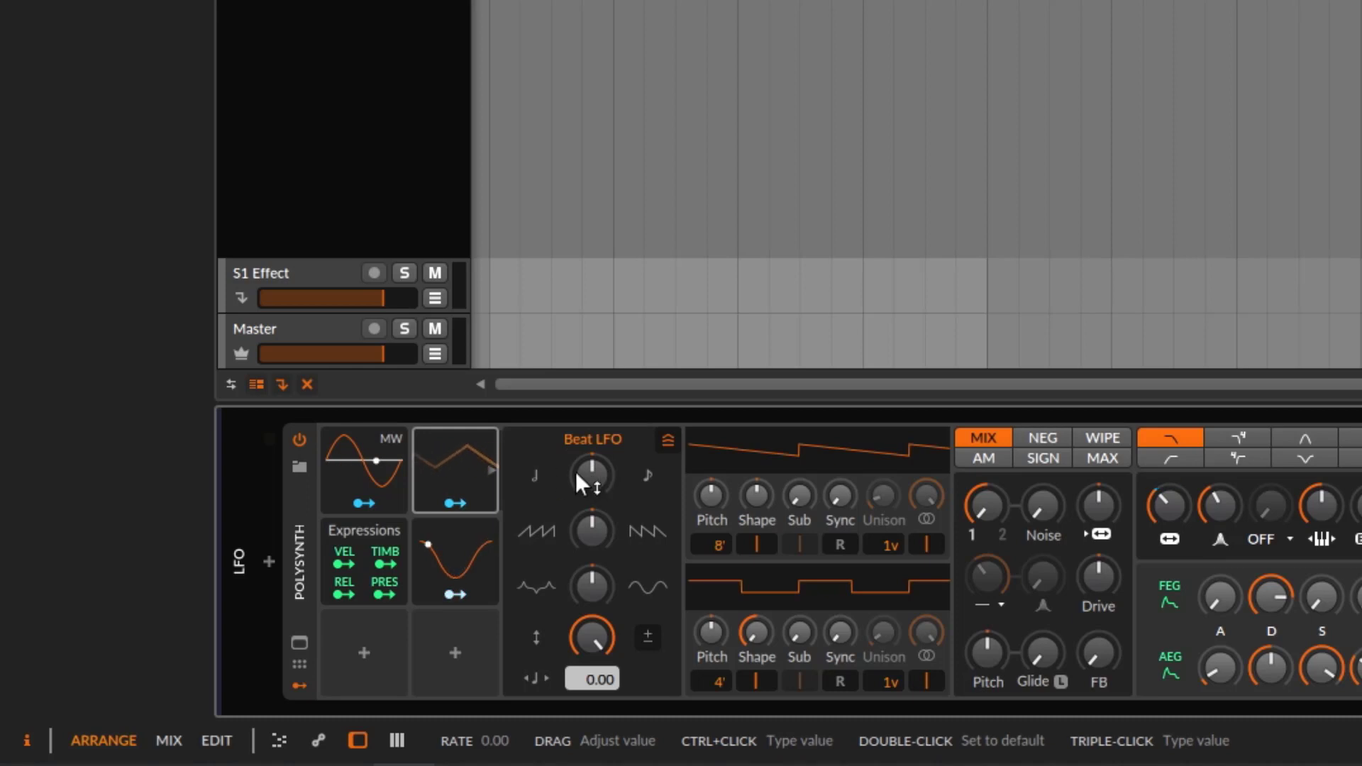
{"action": "key", "text": "space"}
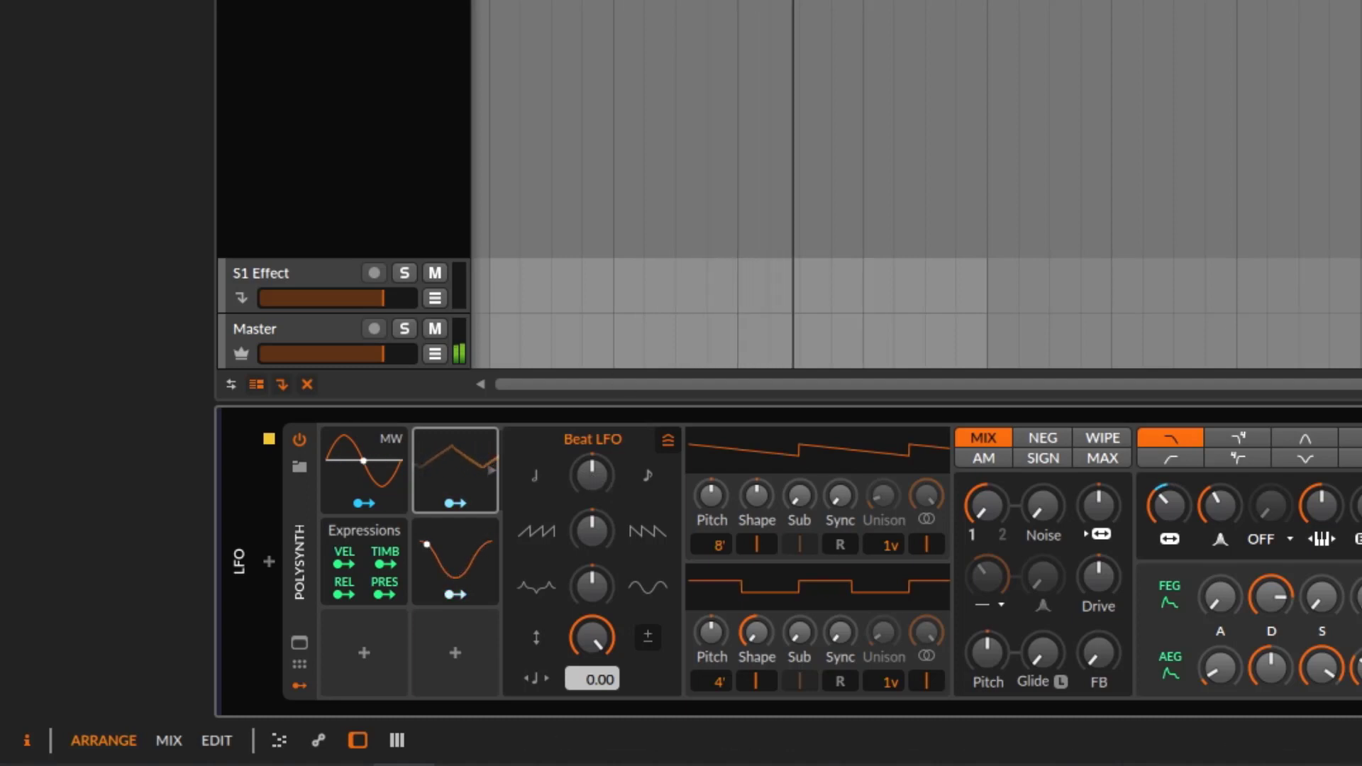
Step: Raise the Beat LFO's rate gradually to about 1.02 during playback
{"action": "mouse_move", "coordinate": [600, 485]}
{"action": "left_mouse_down"}
{"action": "mouse_move", "coordinate": [600, 430]}
{"action": "mouse_move", "coordinate": [598, 482]}
{"action": "left_mouse_up"}
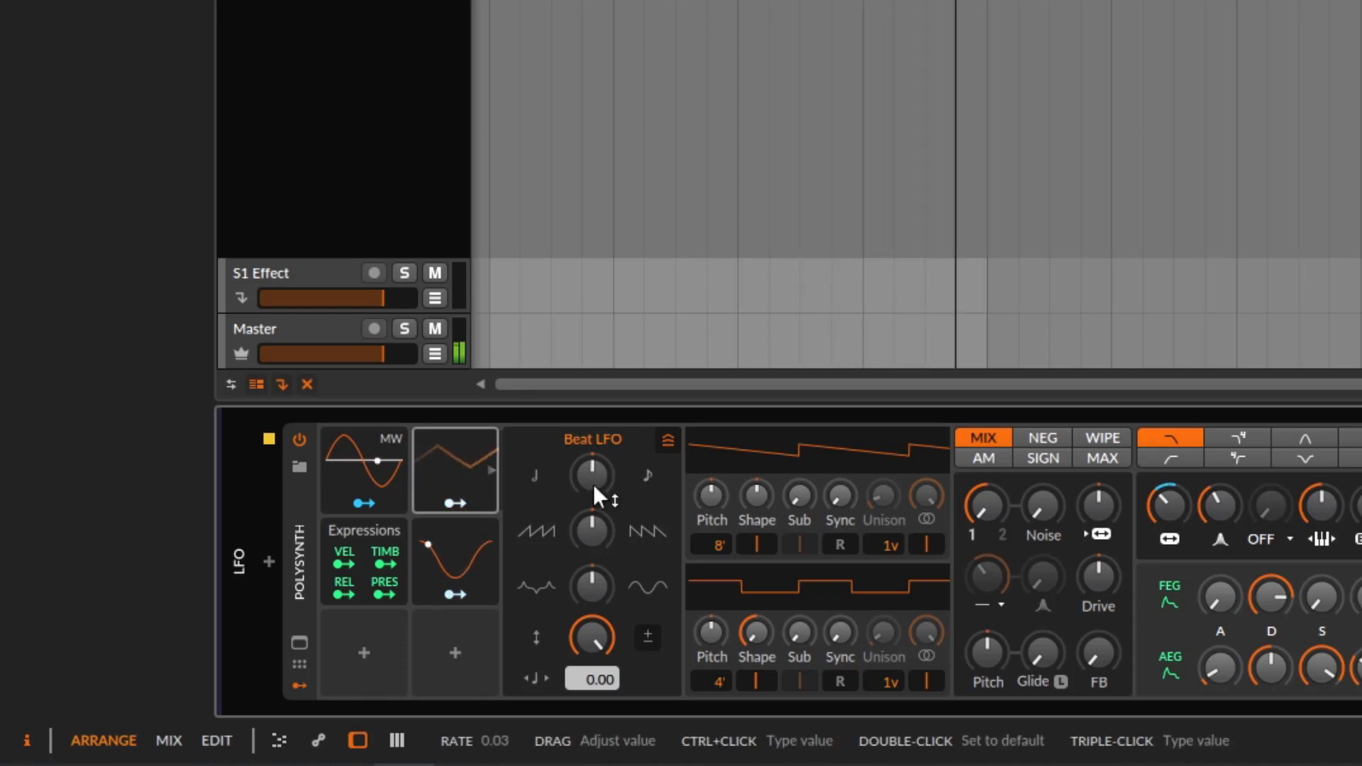
{"action": "left_click_drag", "start_coordinate": [593, 484], "coordinate": [593, 461]}
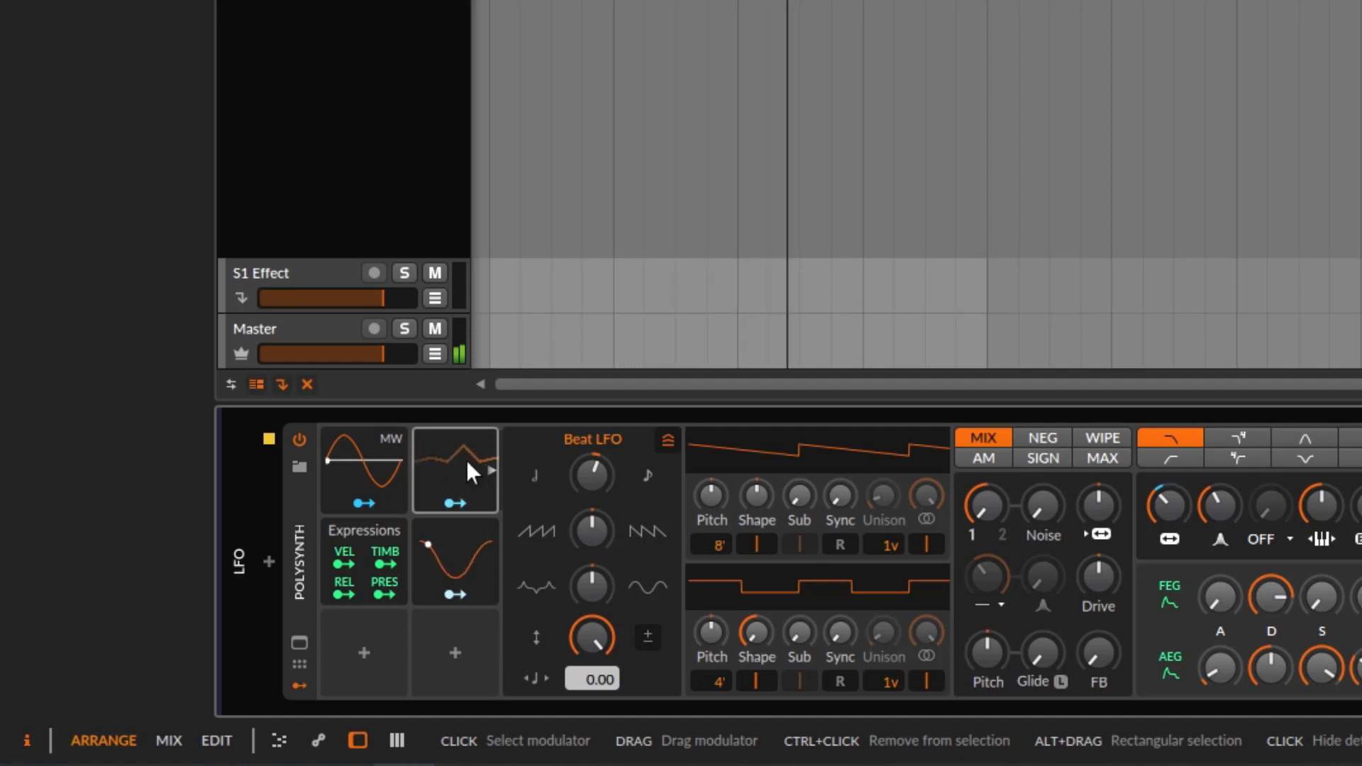
{"action": "left_click", "coordinate": [602, 468]}
{"action": "left_click_drag", "start_coordinate": [598, 454], "coordinate": [598, 418]}
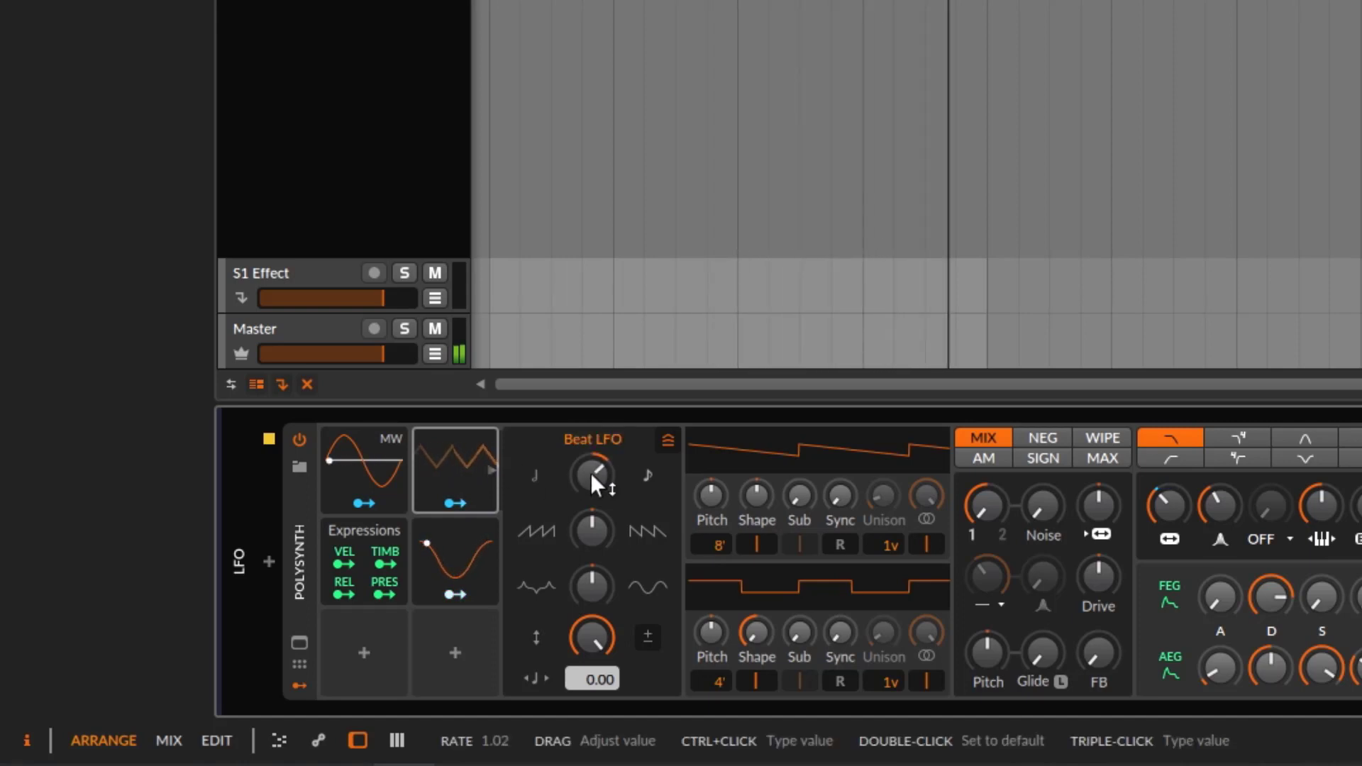
Step: Try faster Beat LFO rates, try a negative rate of about -2.97, and return the rate to its default
{"action": "left_click_drag", "start_coordinate": [591, 473], "coordinate": [590, 451]}
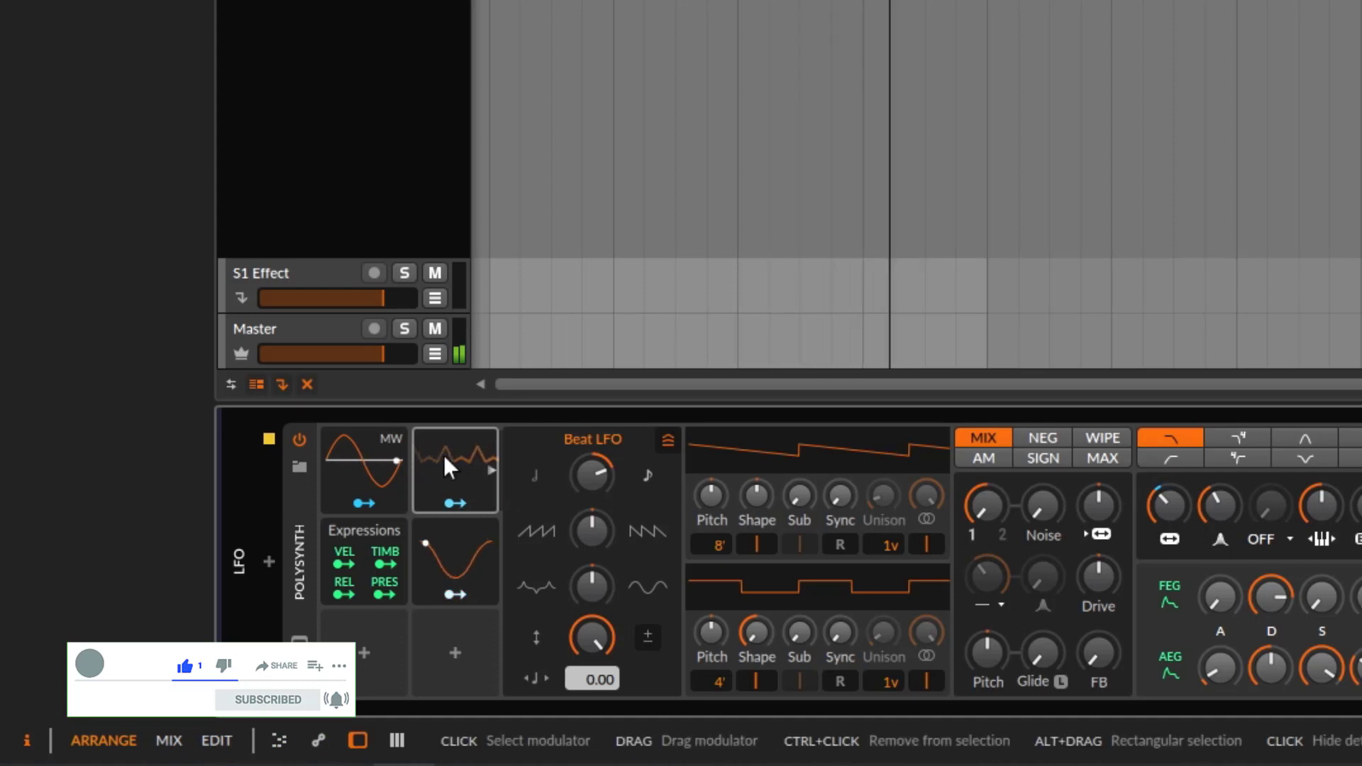
{"action": "left_click_drag", "start_coordinate": [553, 466], "coordinate": [553, 425]}
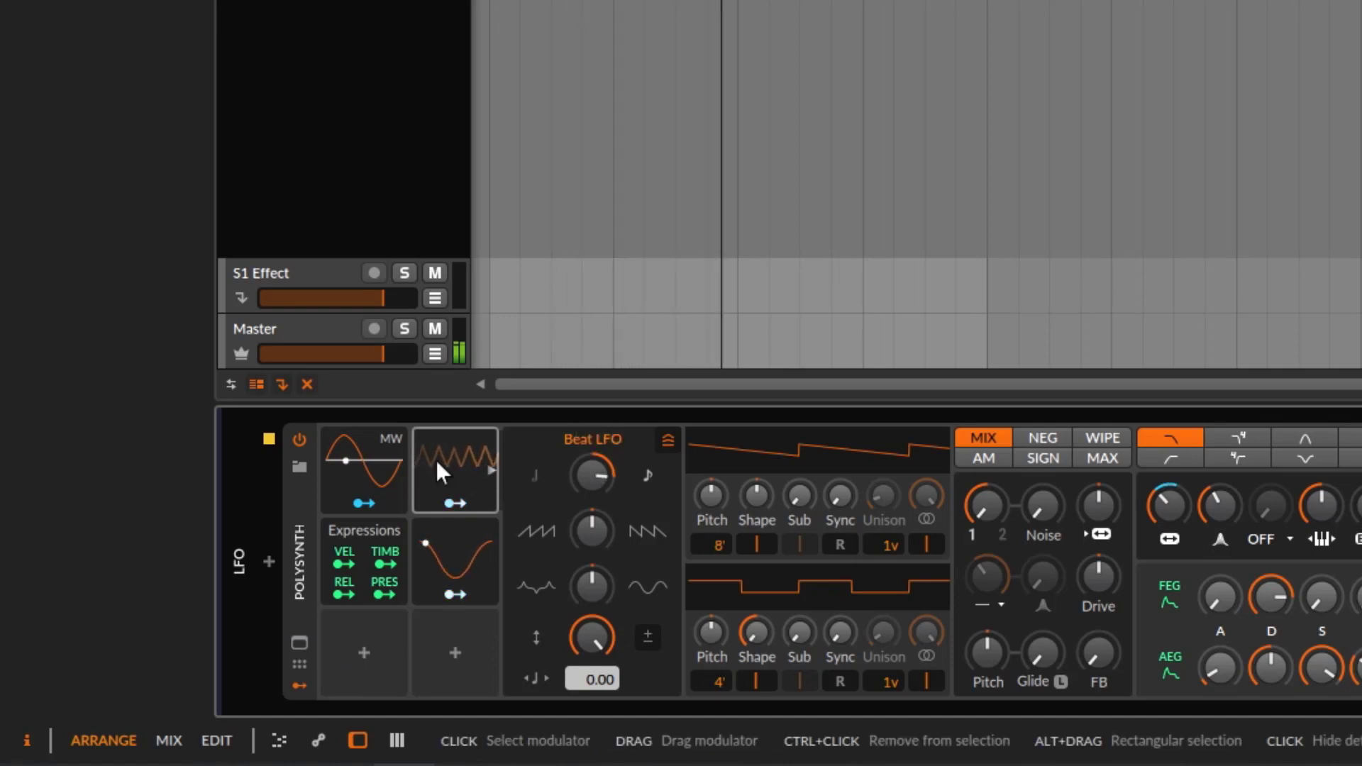
{"action": "left_click_drag", "start_coordinate": [595, 470], "coordinate": [595, 402]}
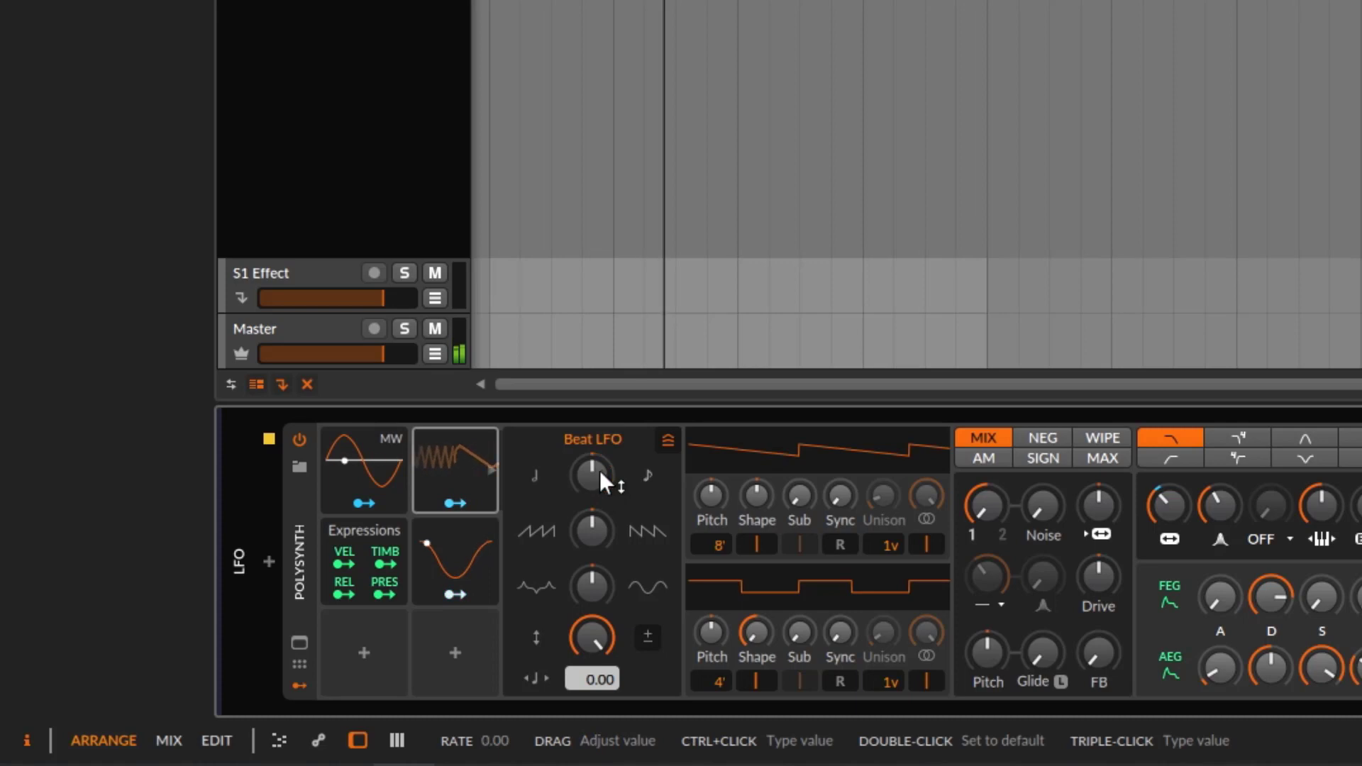
{"action": "left_click_drag", "start_coordinate": [599, 470], "coordinate": [599, 553]}
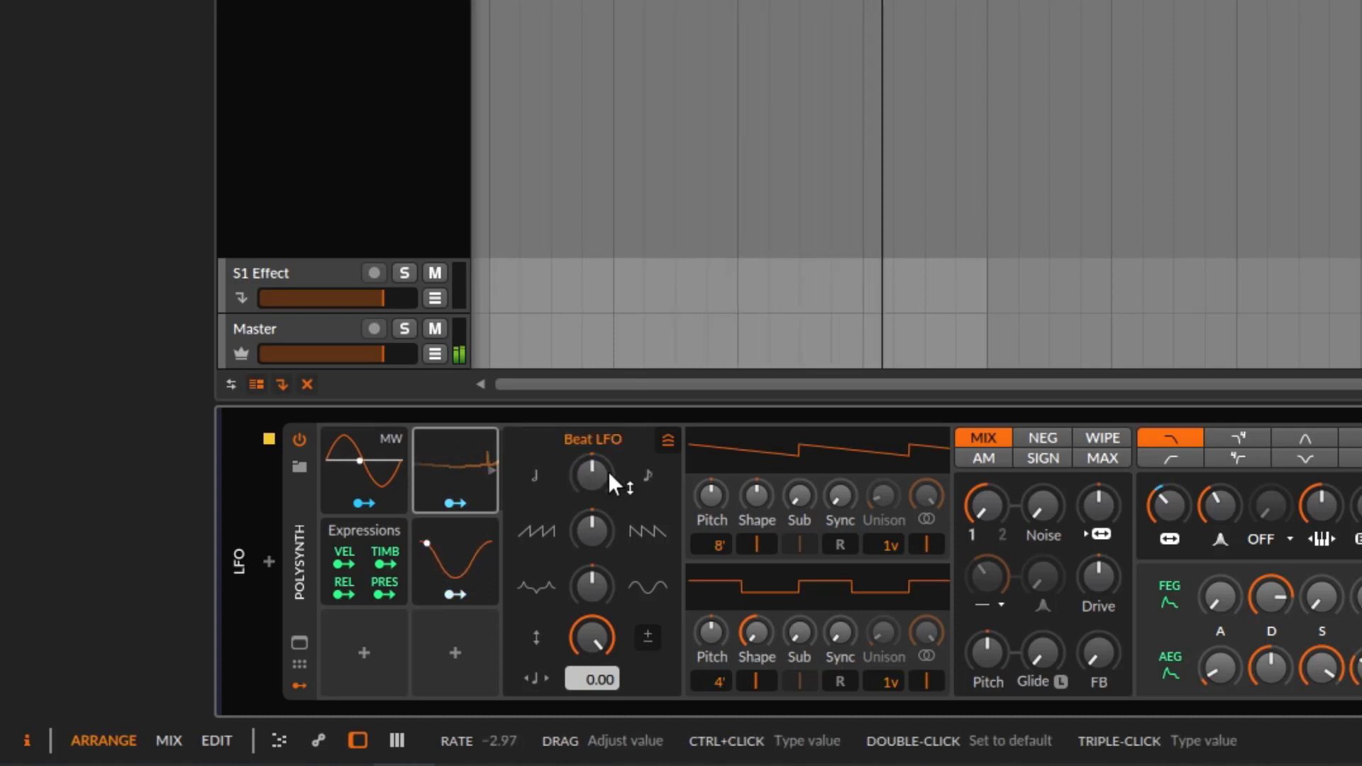
{"action": "left_click", "coordinate": [458, 544]}
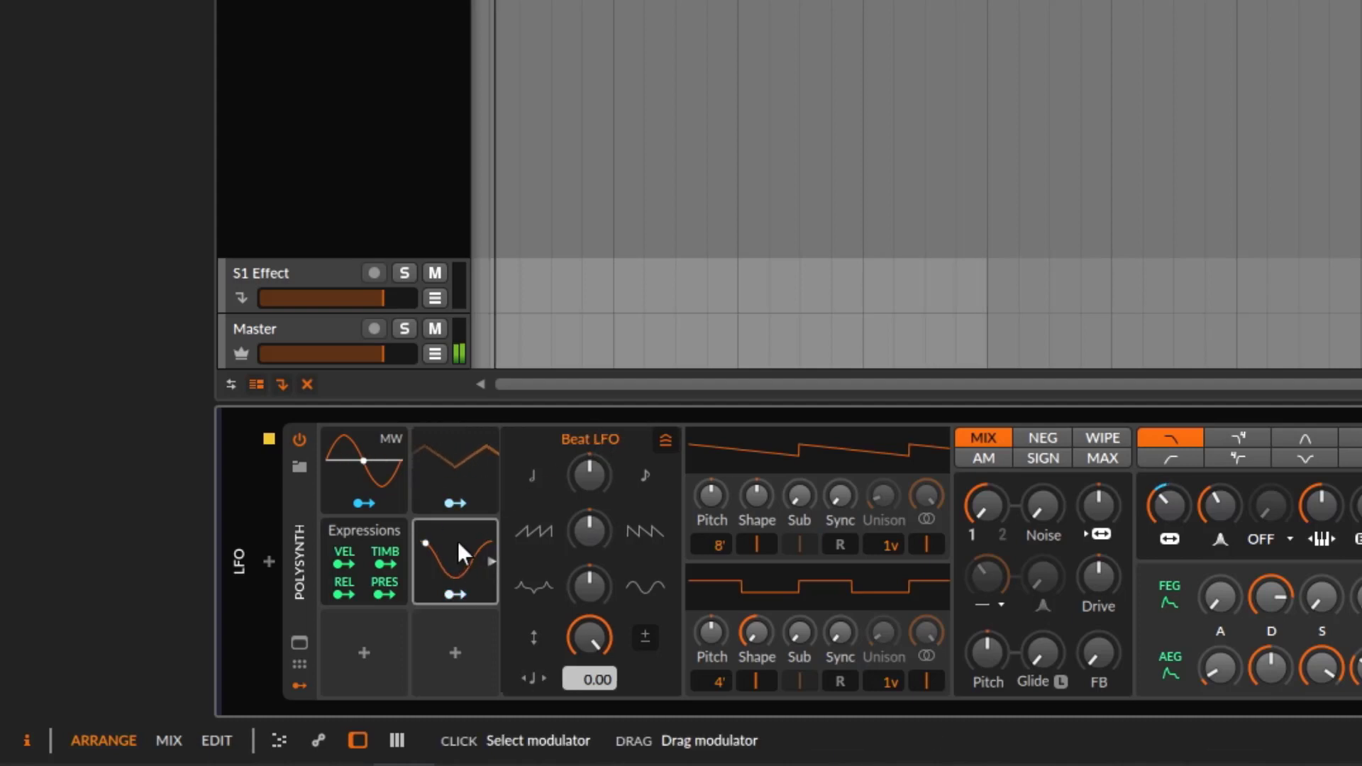
{"action": "left_click", "coordinate": [440, 463]}
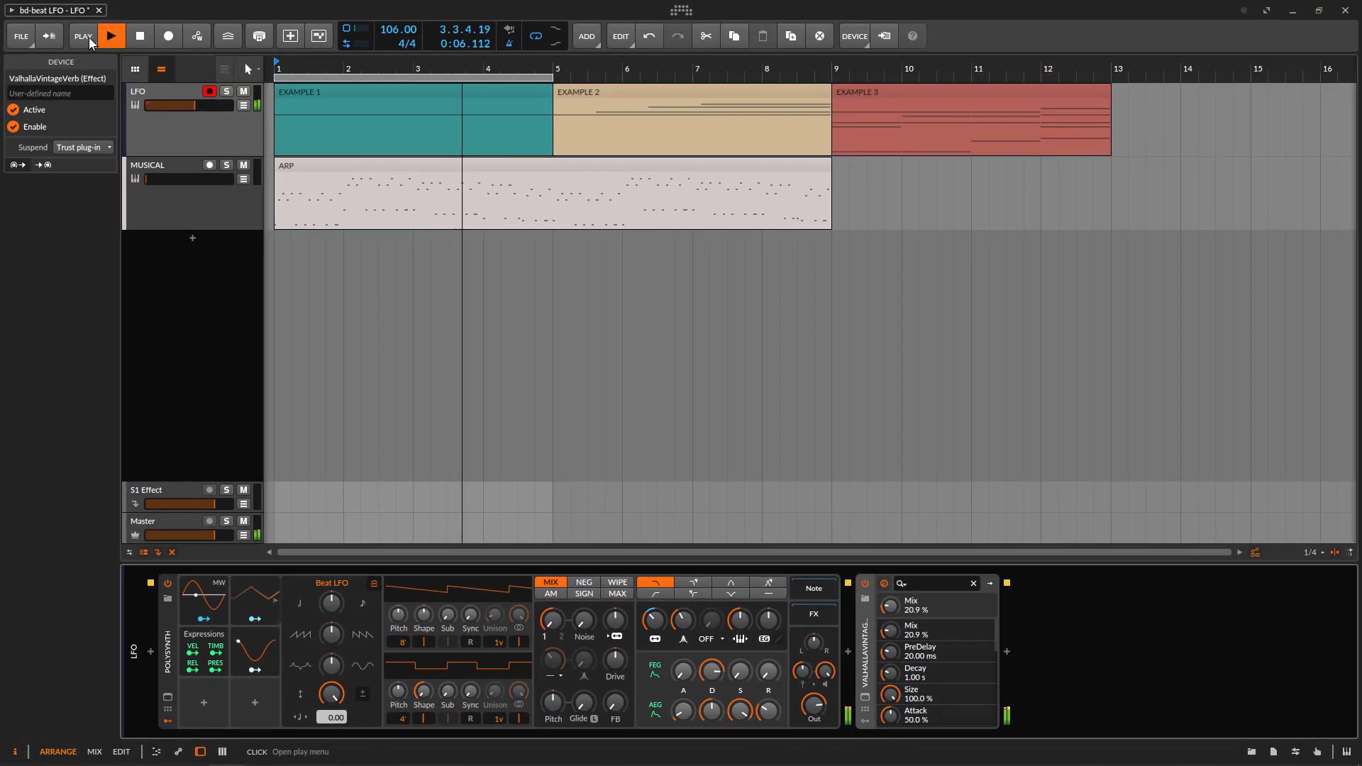
Step: Enable the global groove and adjust its shuffle amount
{"action": "left_click", "coordinate": [83, 36]}
{"action": "left_click", "coordinate": [85, 231]}
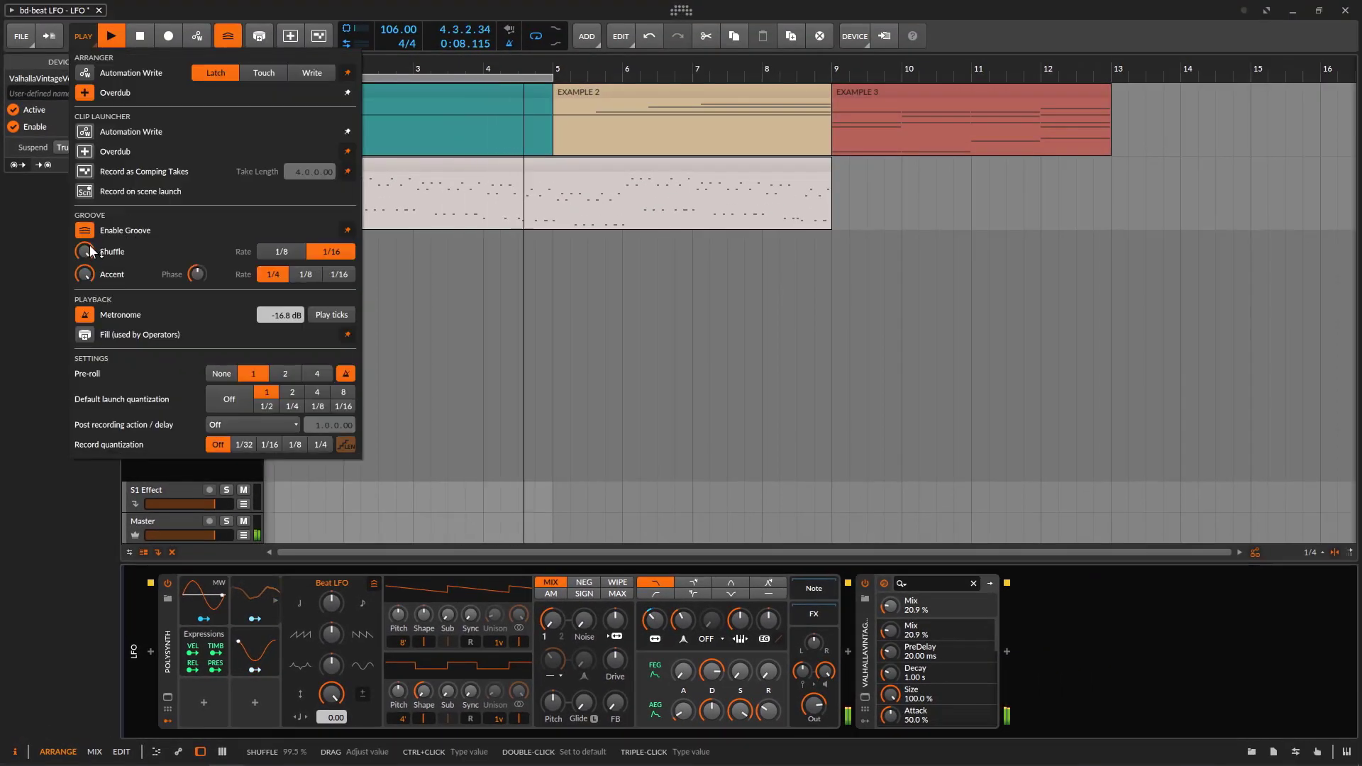
{"action": "left_click_drag", "start_coordinate": [90, 245], "coordinate": [90, 259]}
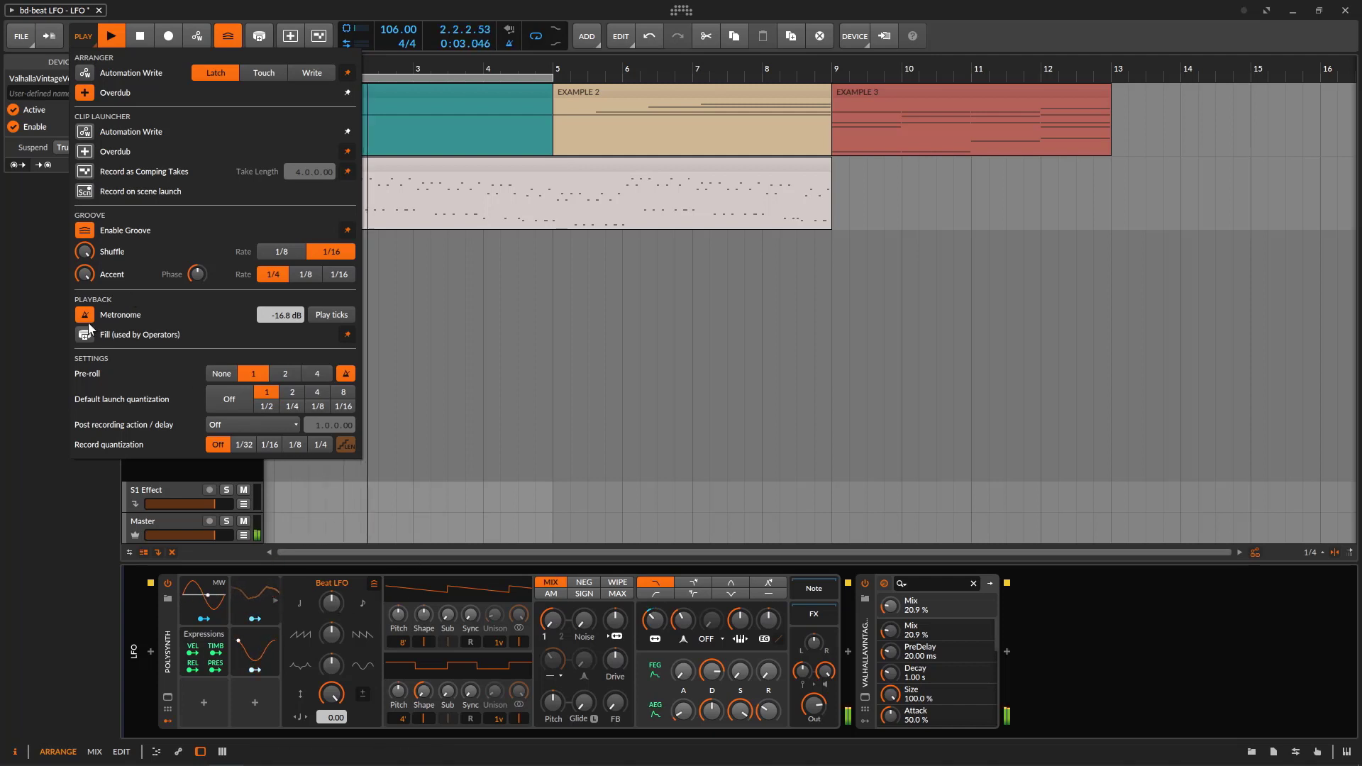
Step: Toggle the global groove, close the play settings and stop playback
{"action": "left_click", "coordinate": [85, 230]}
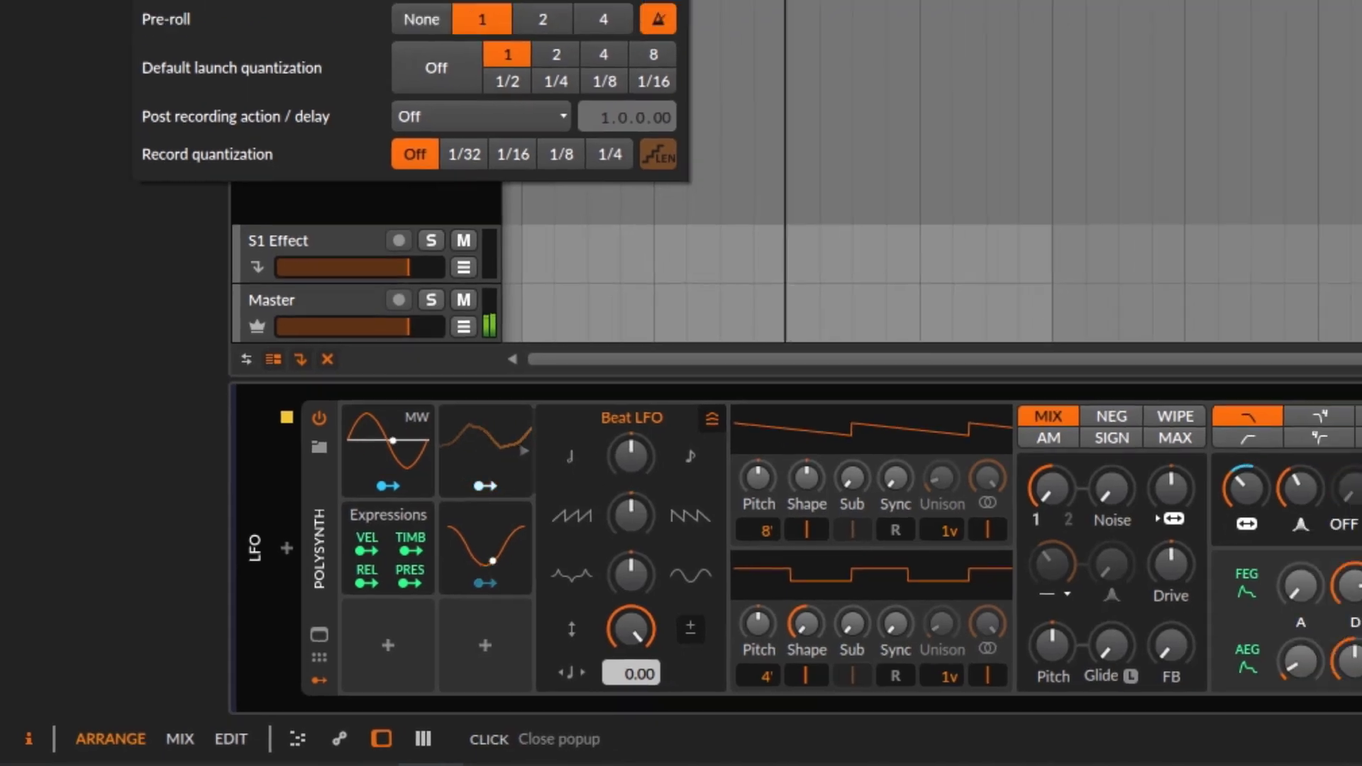
{"action": "left_click", "coordinate": [510, 44]}
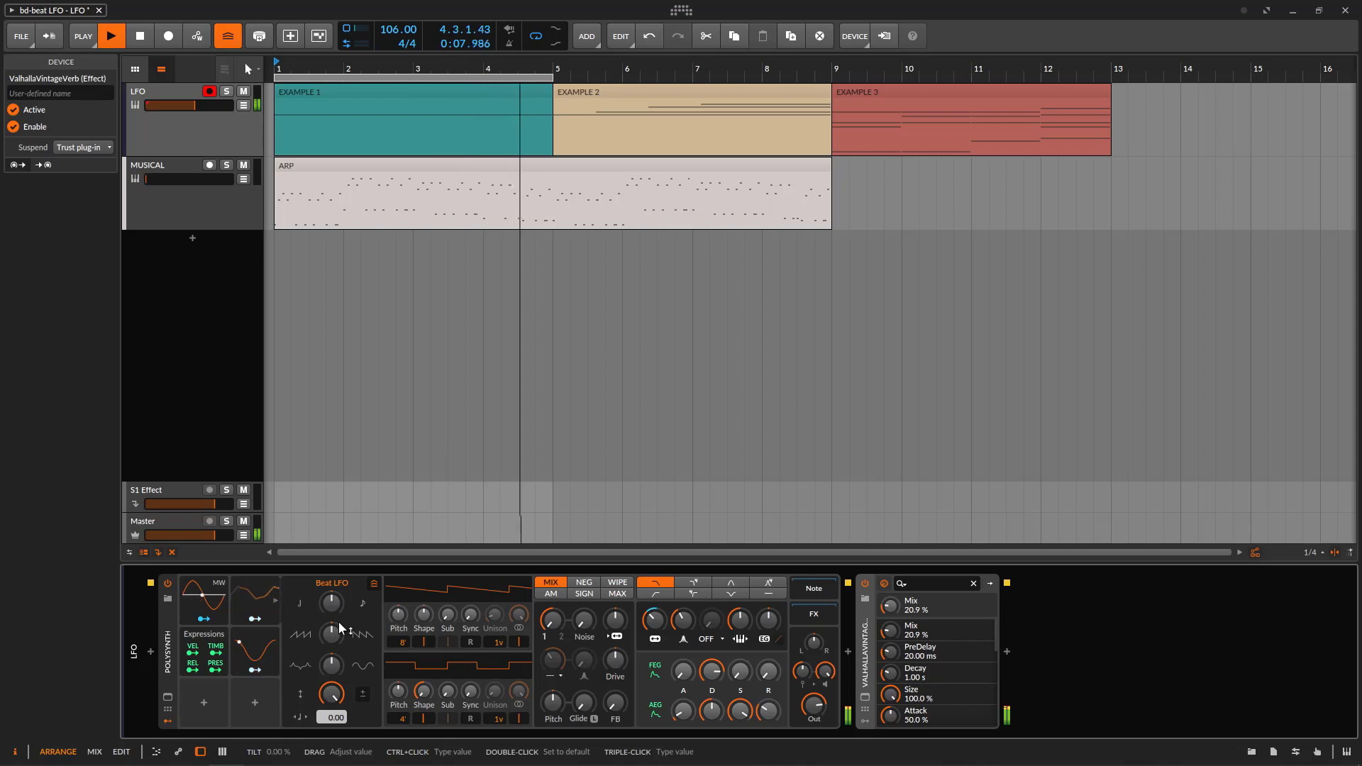
{"action": "key", "text": "space"}
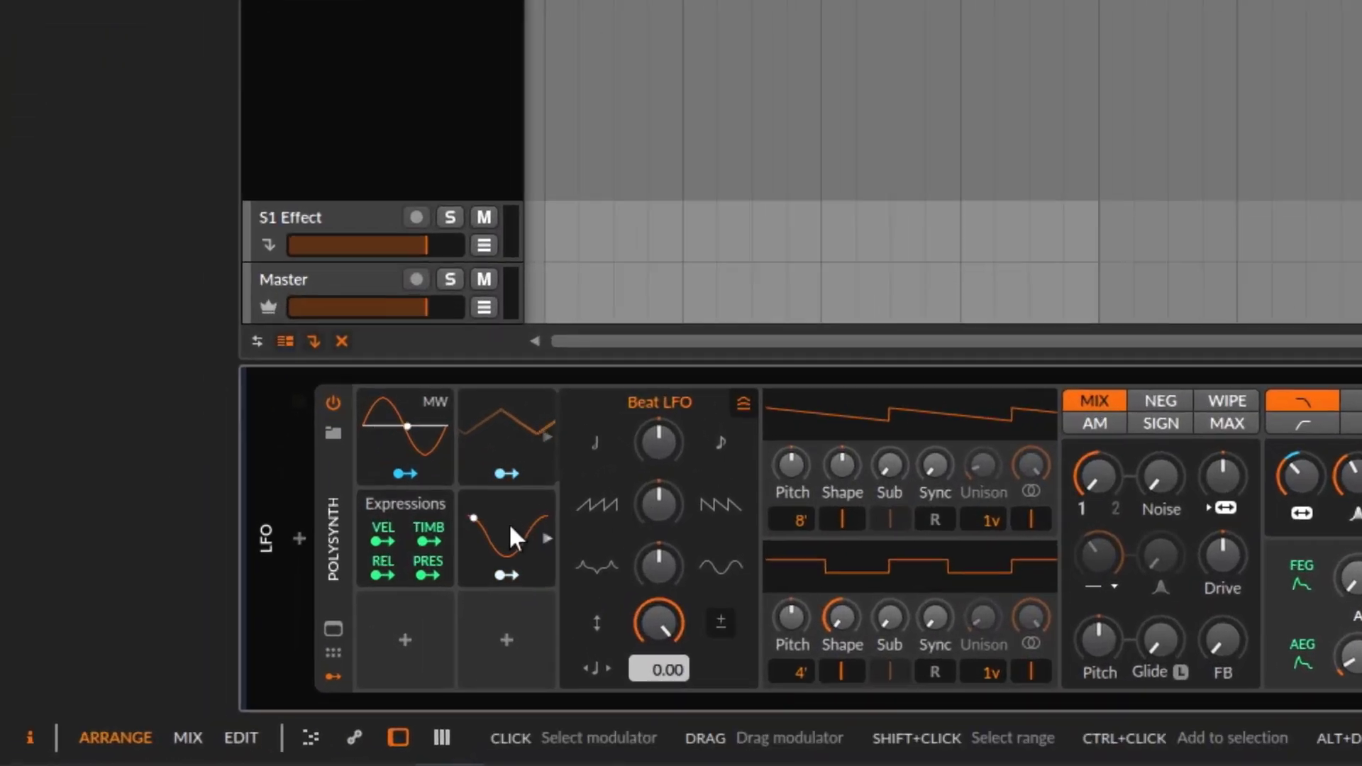
Step: Compare the settings of the regular LFO and the Beat LFO modulators by showing each in turn
{"action": "left_click", "coordinate": [509, 522]}
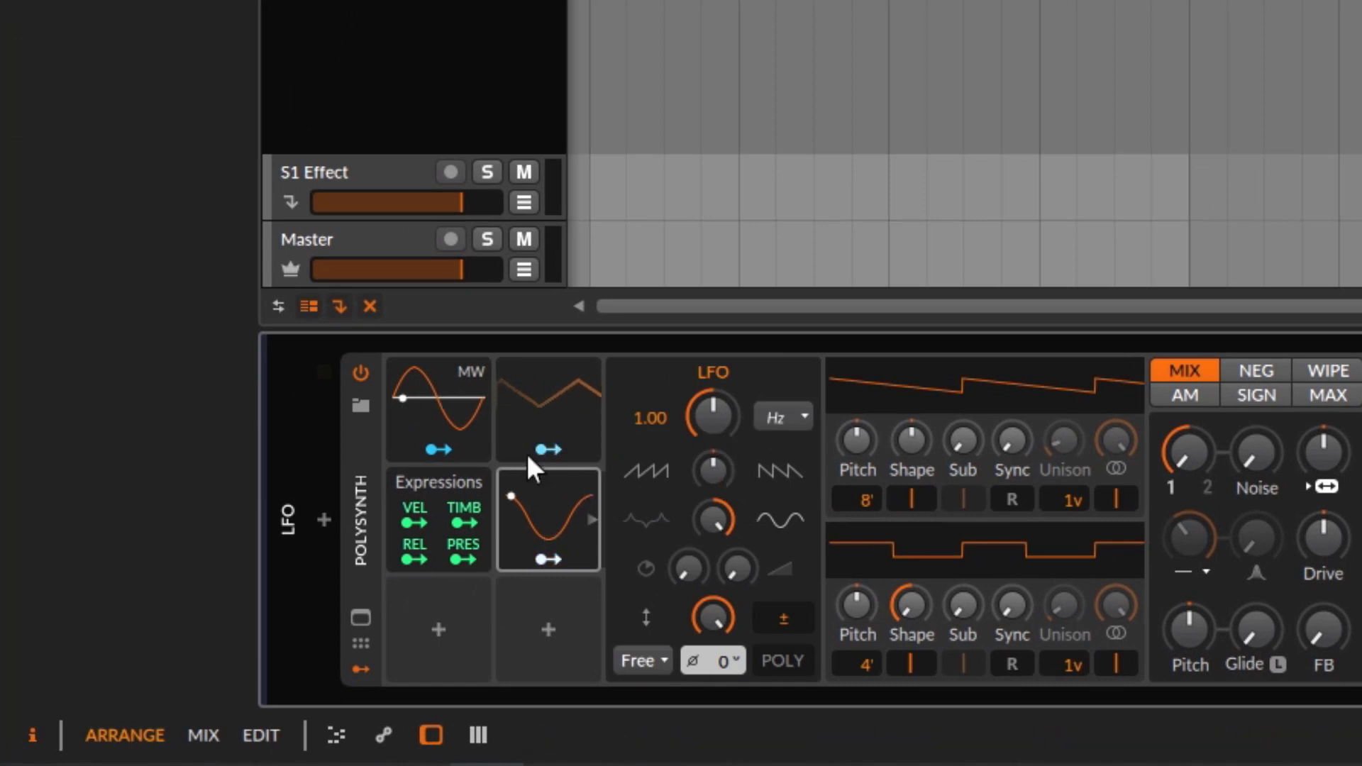
{"action": "left_click", "coordinate": [530, 402]}
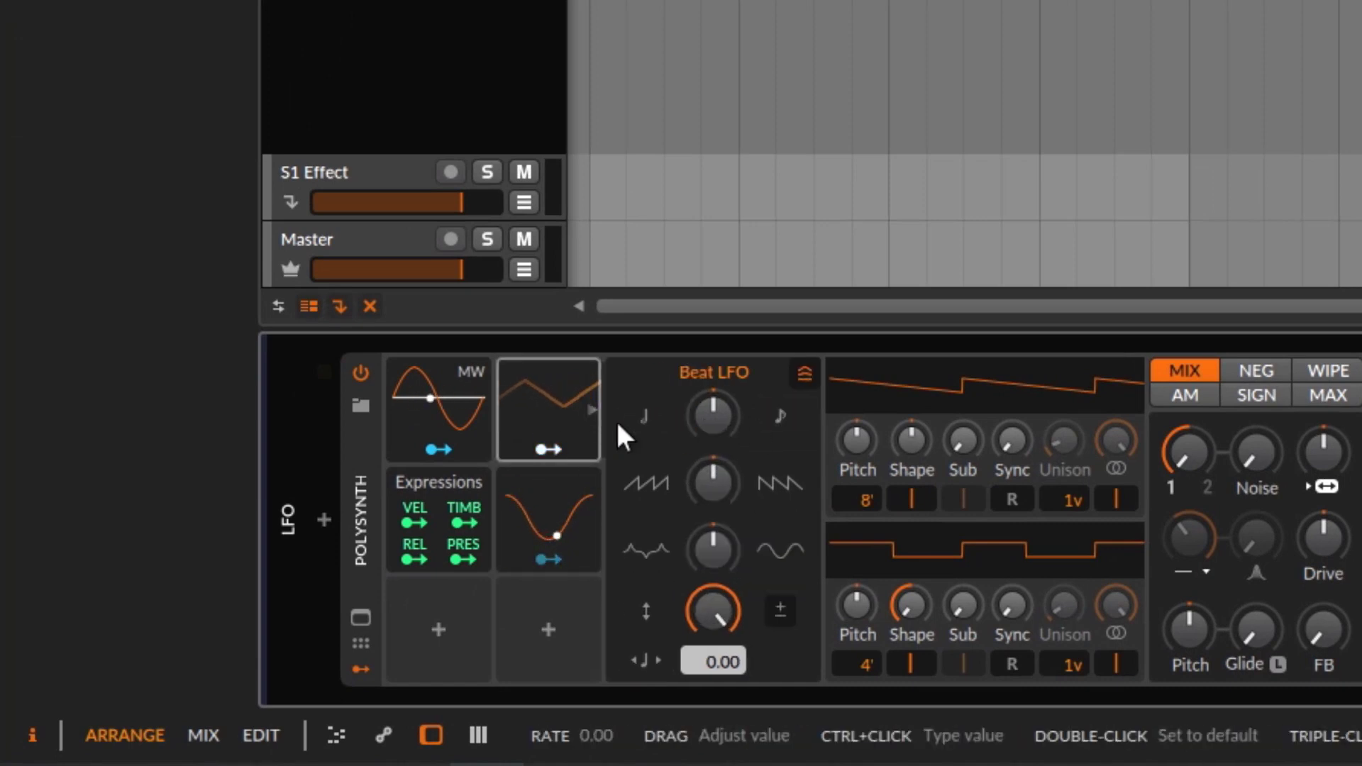
{"action": "left_click", "coordinate": [578, 504]}
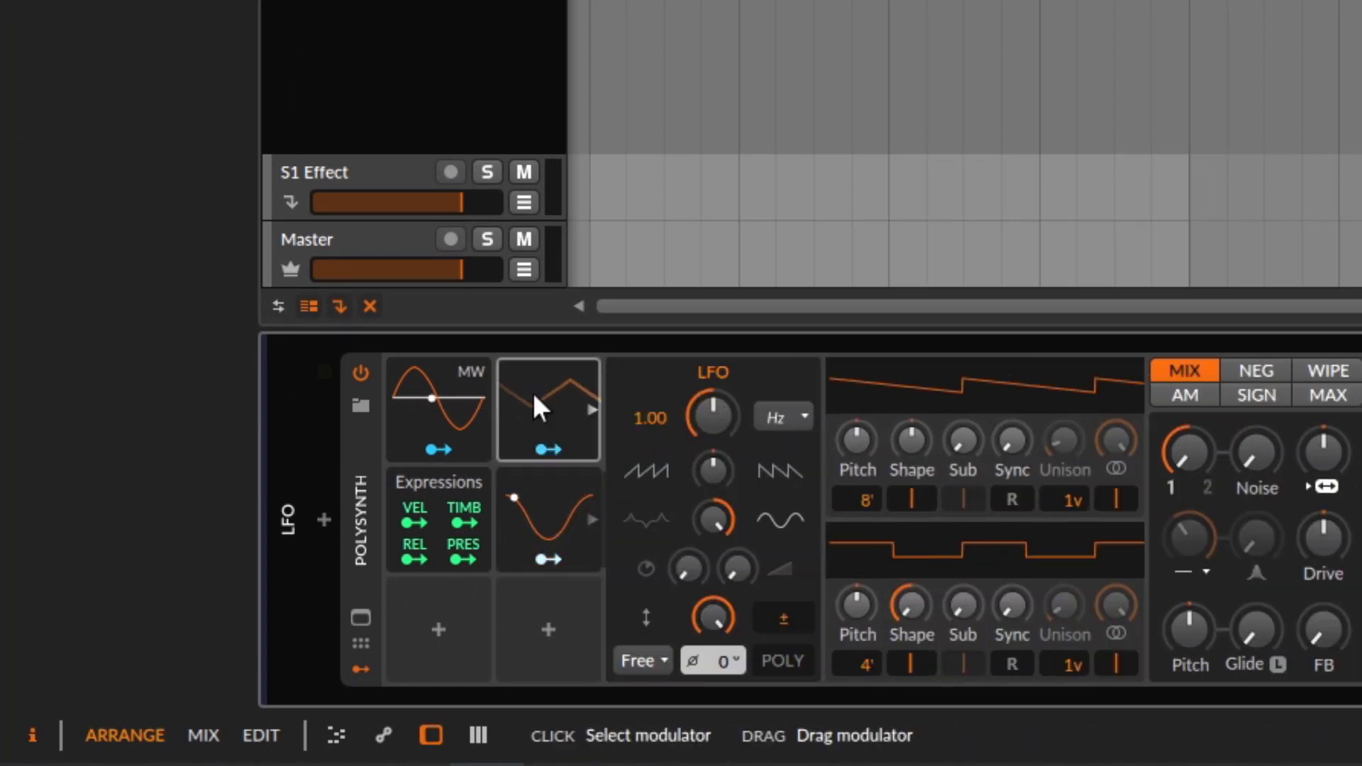
{"action": "left_click", "coordinate": [540, 405]}
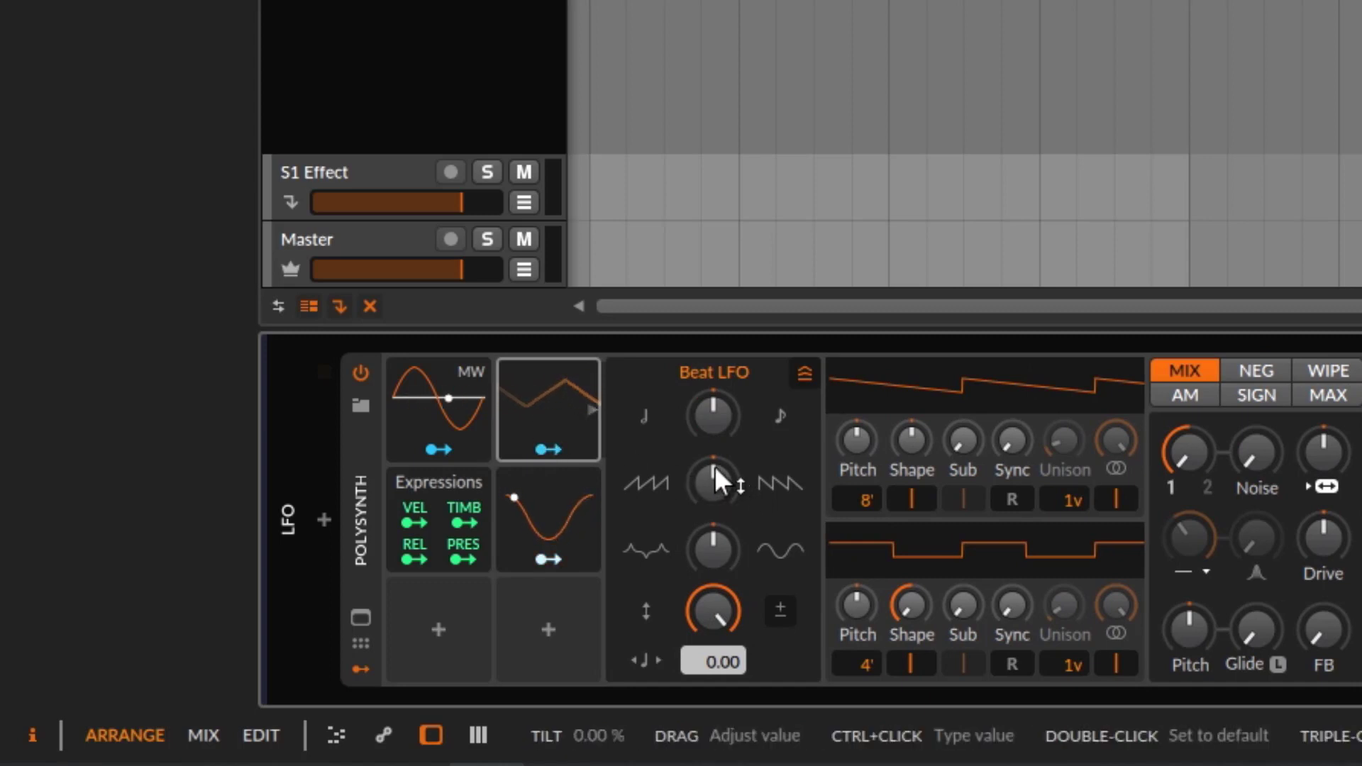
Step: Start playback and switch the Beat LFO's groove option off and on again
{"action": "key", "text": "space"}
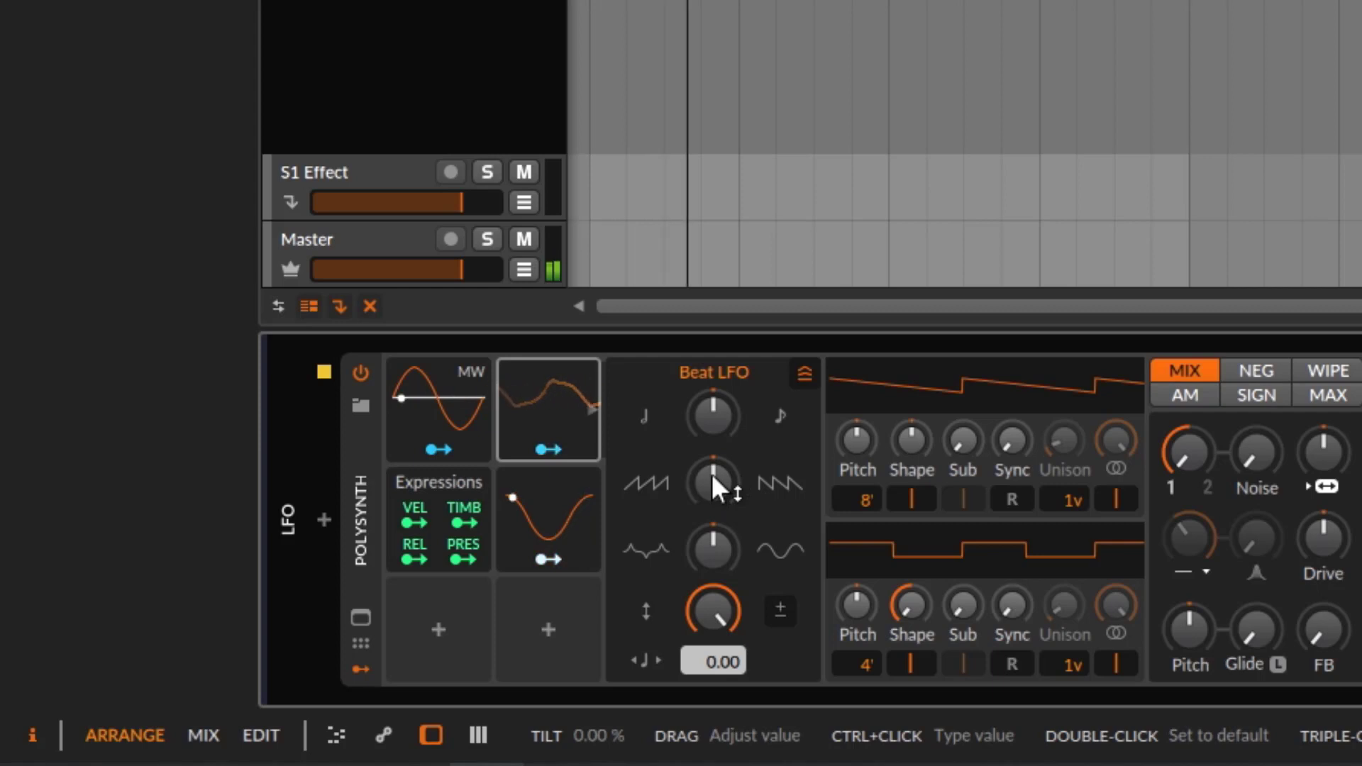
{"action": "left_click", "coordinate": [805, 375]}
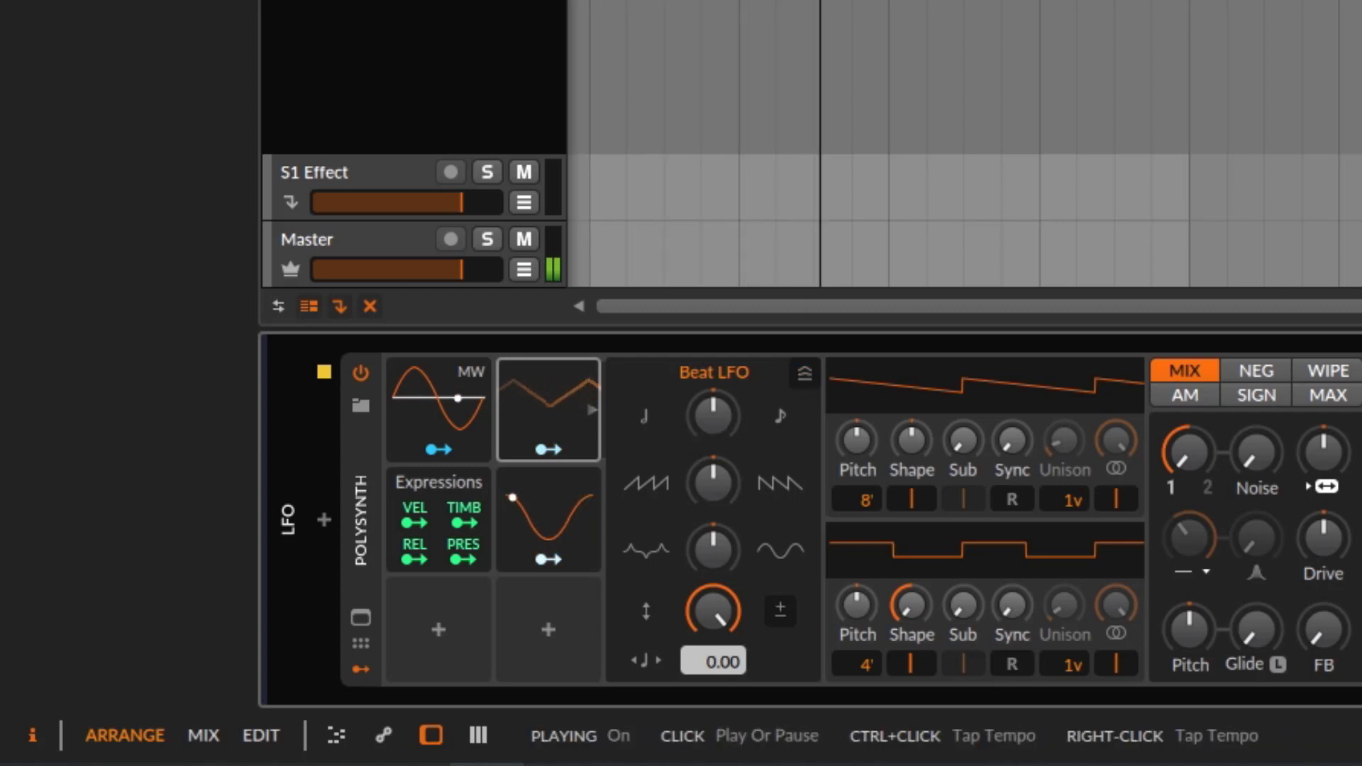
{"action": "left_click", "coordinate": [807, 376]}
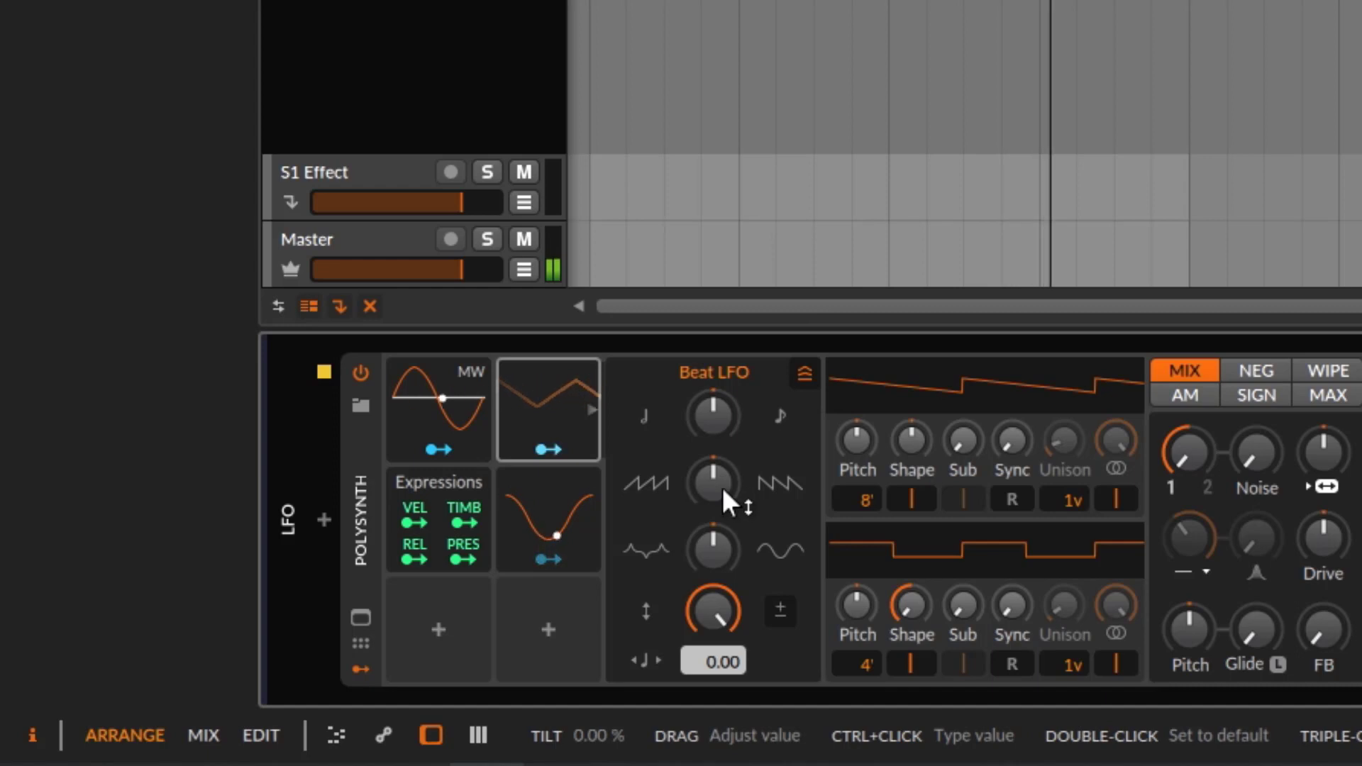
Step: Try the Beat LFO's tilt at 100% and -100% during playback, and reset it to its default of 0.00%
{"action": "left_click_drag", "start_coordinate": [711, 477], "coordinate": [710, 461]}
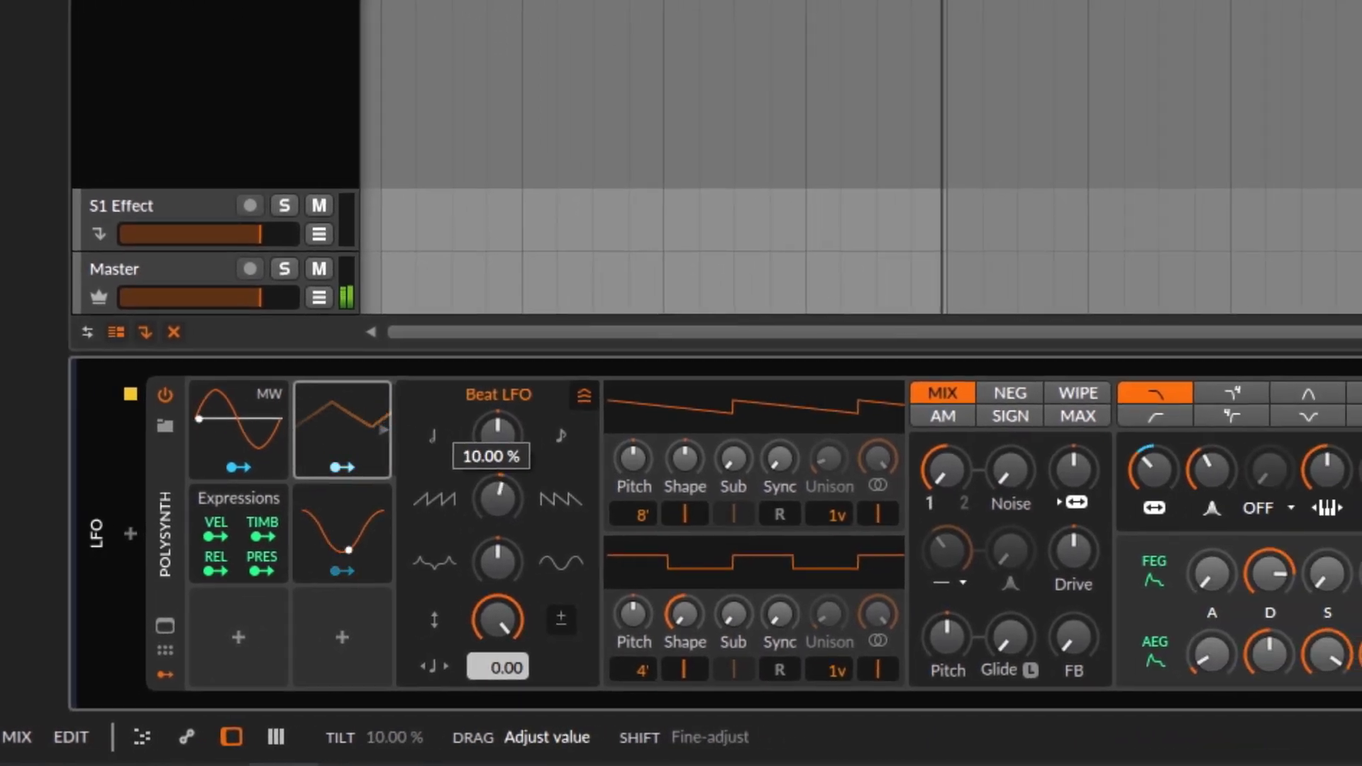
{"action": "left_click_drag", "start_coordinate": [497, 499], "coordinate": [497, 373]}
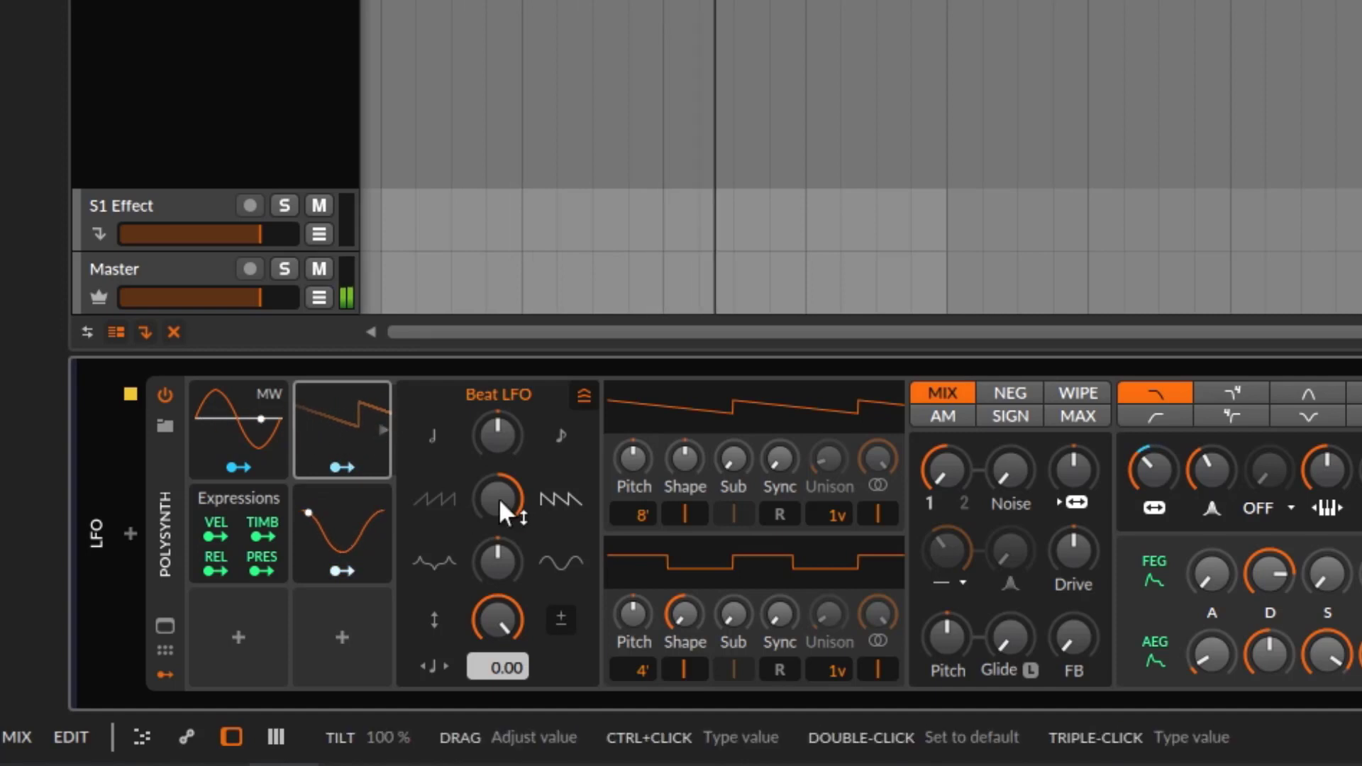
{"action": "left_click_drag", "start_coordinate": [488, 484], "coordinate": [488, 603]}
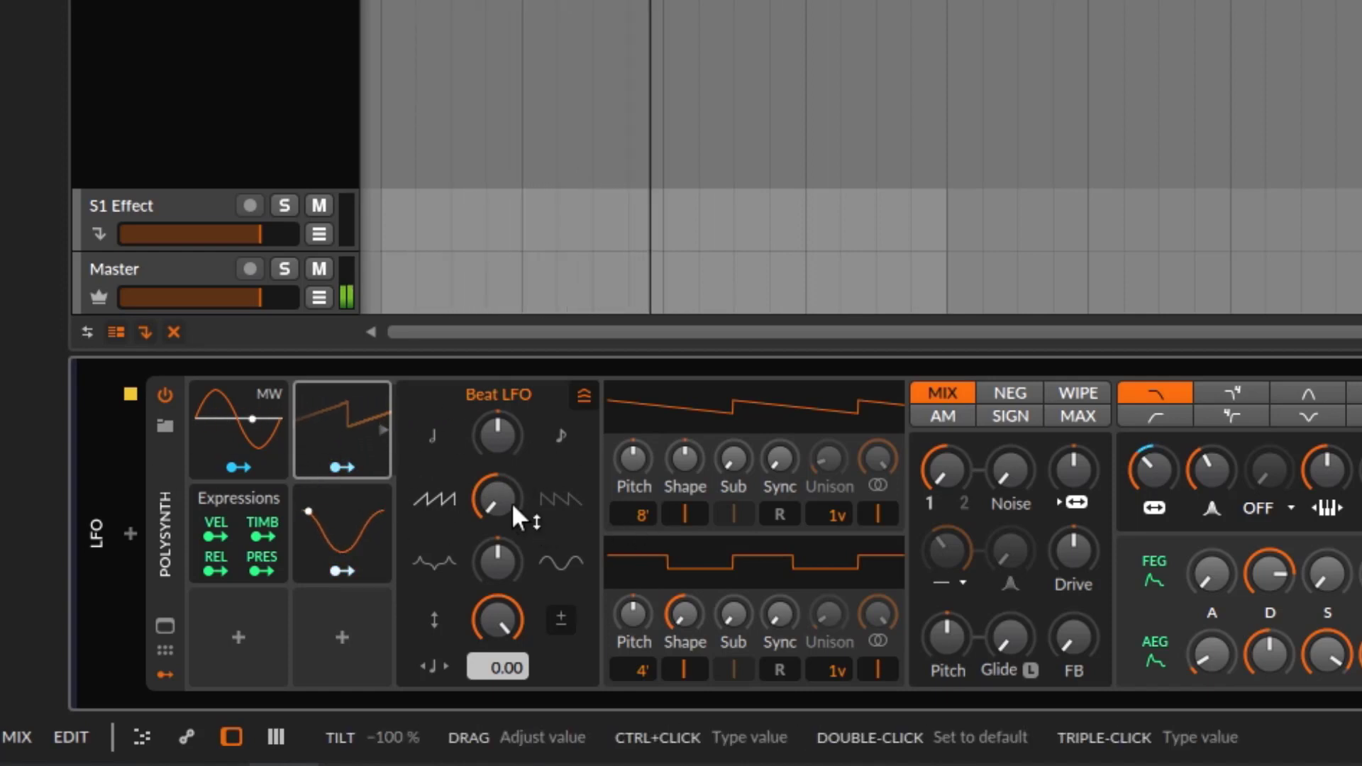
{"action": "left_click_drag", "start_coordinate": [513, 503], "coordinate": [513, 450]}
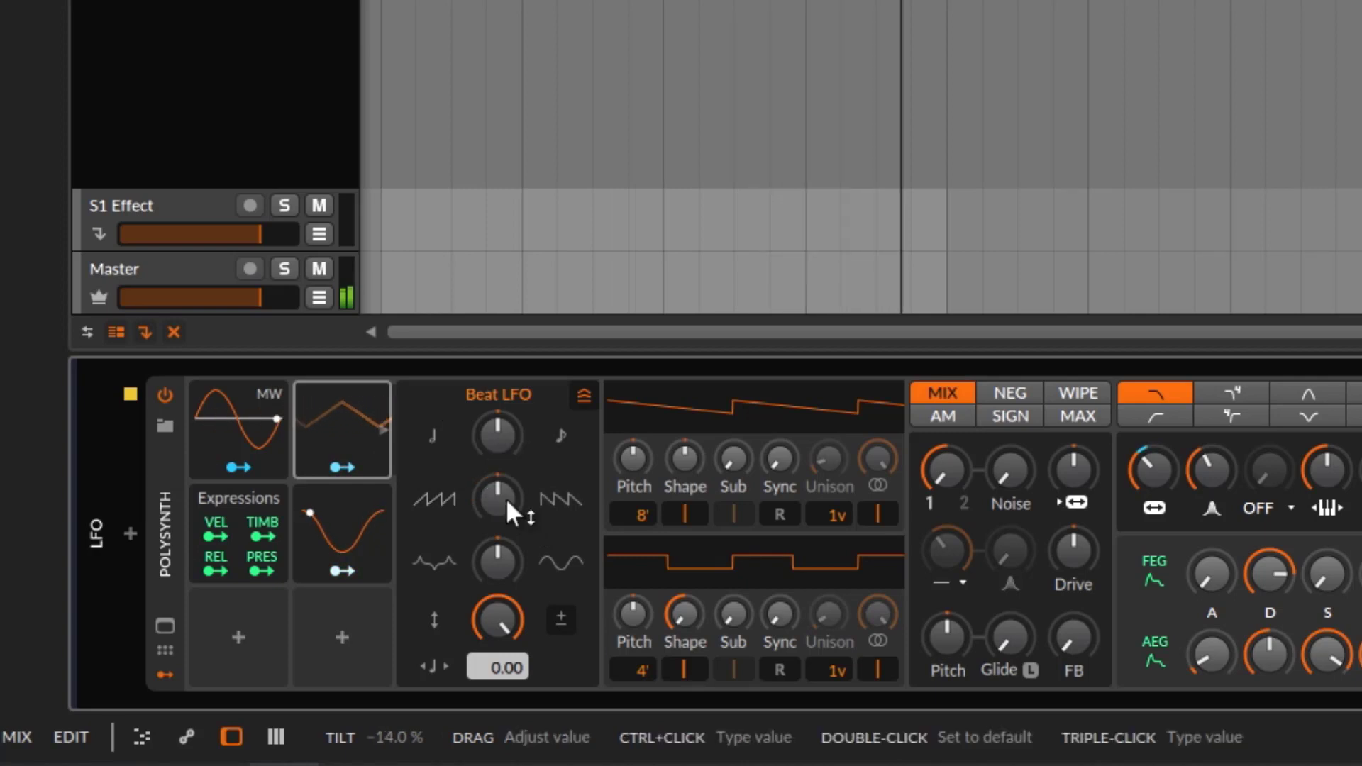
{"action": "double_click", "coordinate": [505, 499]}
{"action": "left_click_drag", "start_coordinate": [506, 498], "coordinate": [505, 427]}
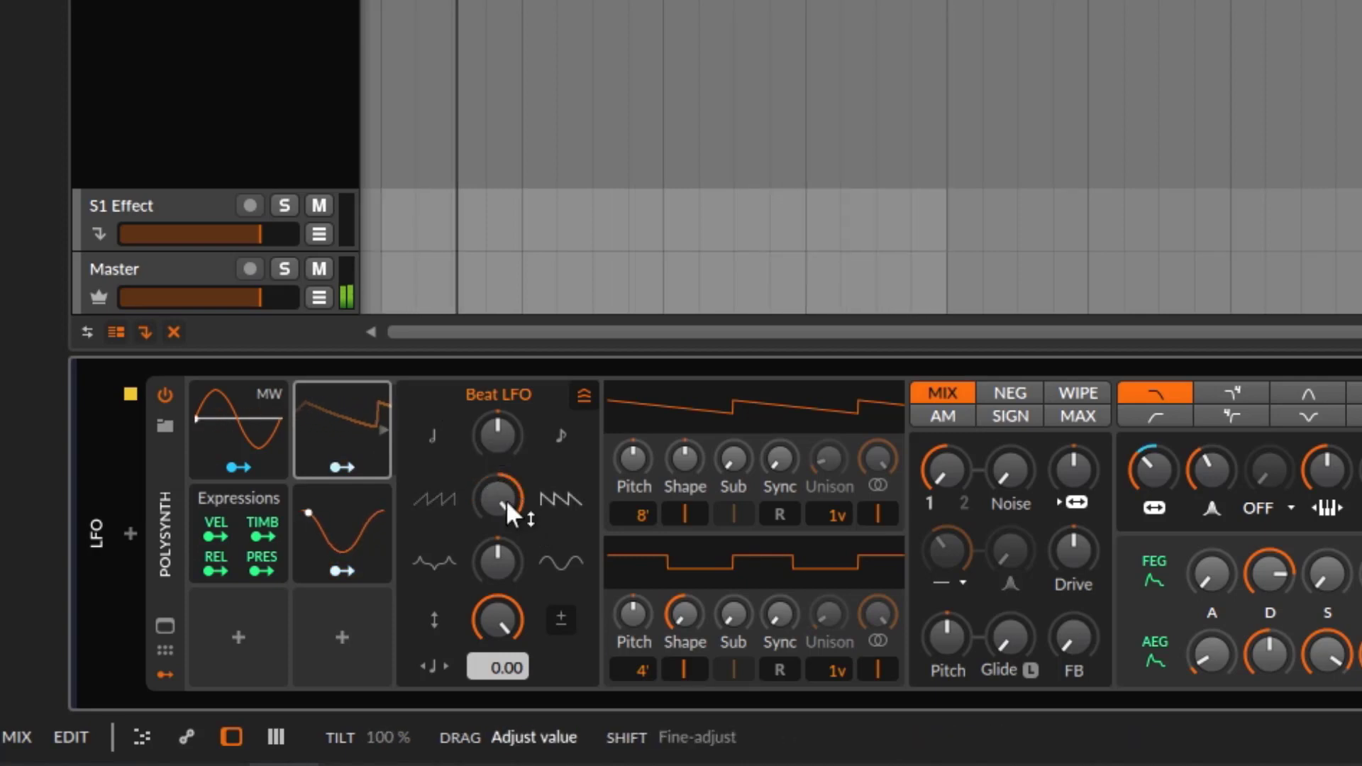
{"action": "double_click", "coordinate": [505, 496]}
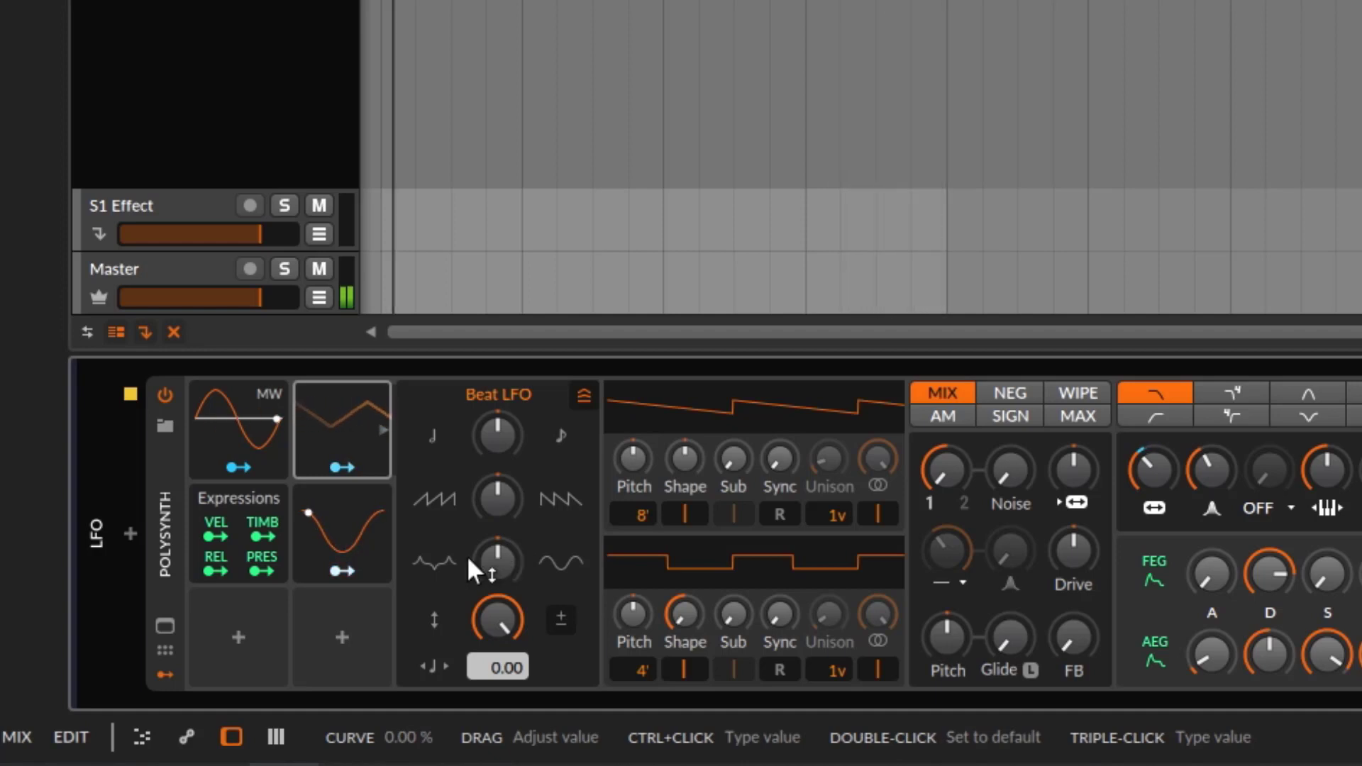
Step: Try the Beat LFO's curve at its fully rounded maximum, reset it, and lower it to its pointed minimum
{"action": "left_click_drag", "start_coordinate": [503, 556], "coordinate": [504, 486]}
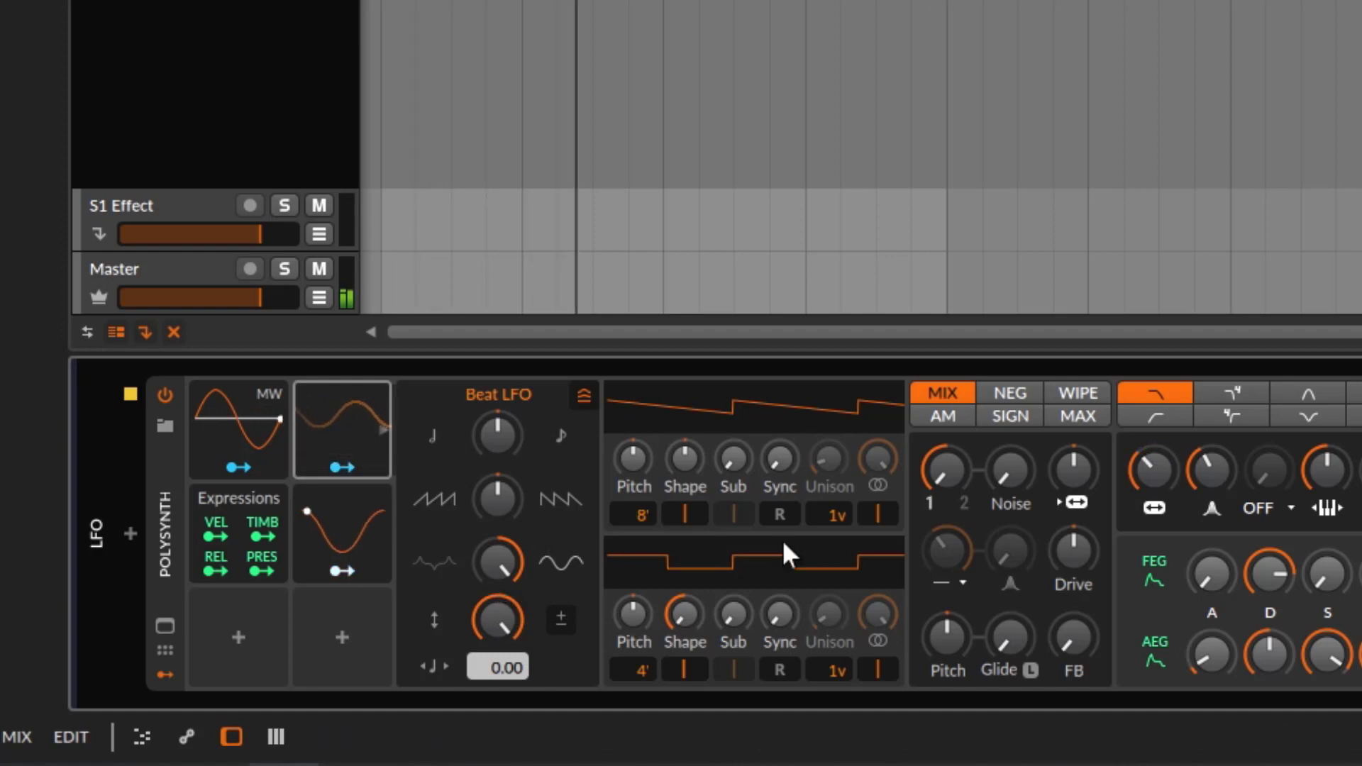
{"action": "double_click", "coordinate": [500, 568]}
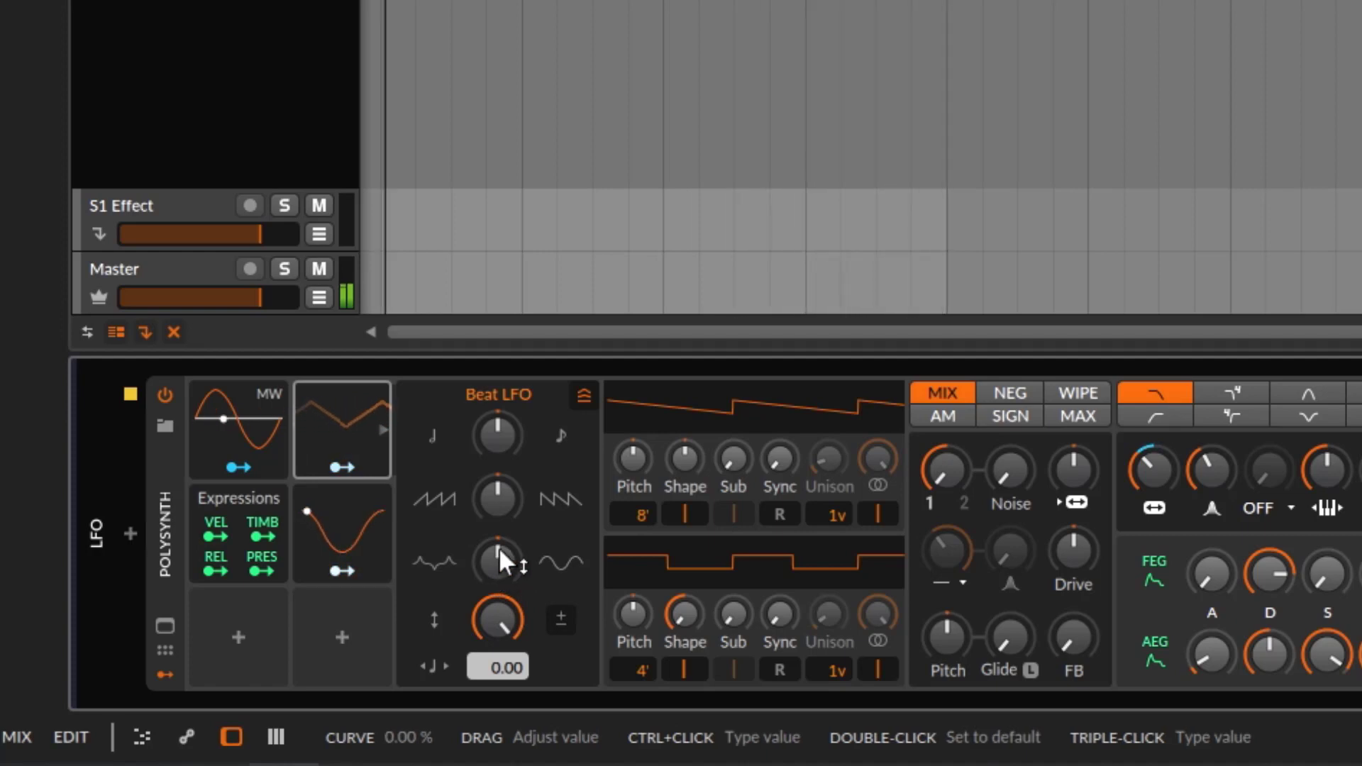
{"action": "left_click_drag", "start_coordinate": [499, 547], "coordinate": [499, 621]}
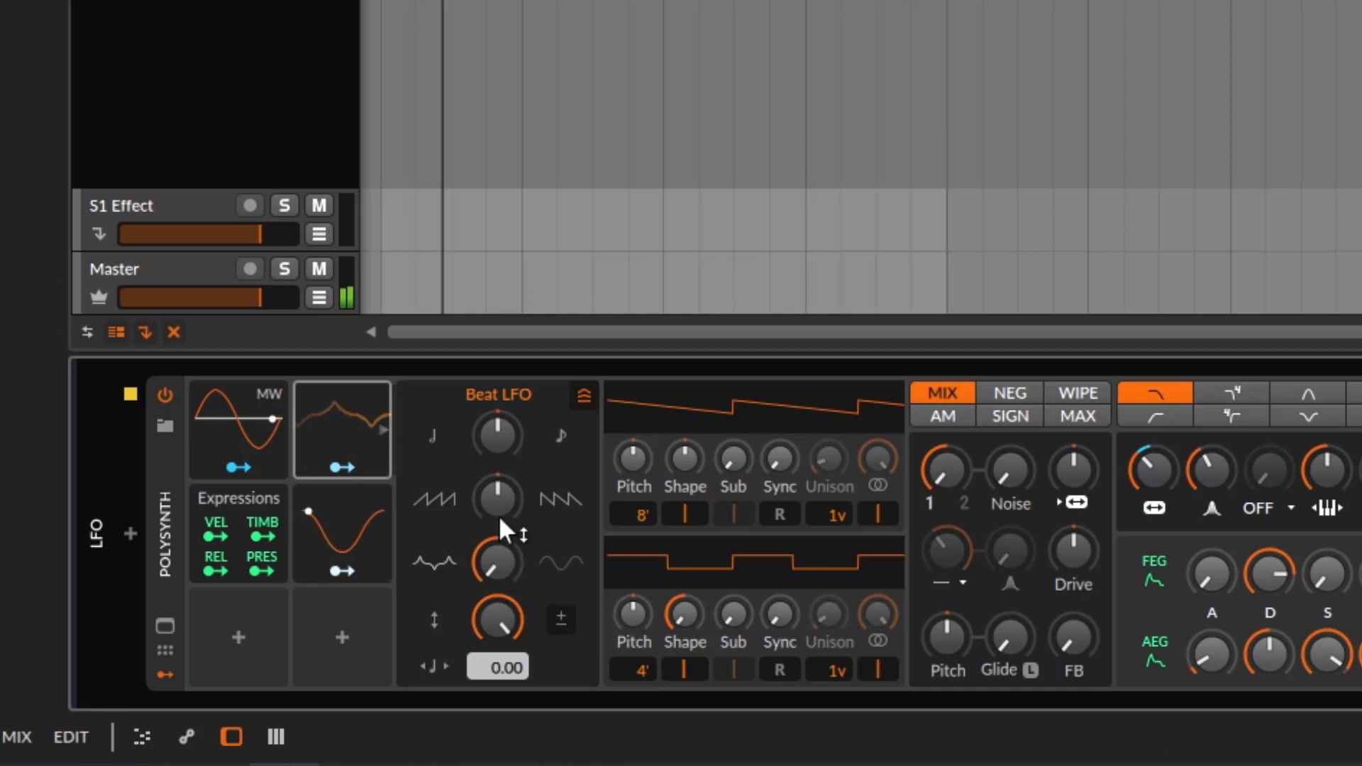
Step: Combine a positive Beat LFO tilt with the minimum curve, and reset both tilt and curve to their defaults
{"action": "mouse_move", "coordinate": [491, 497]}
{"action": "left_mouse_down"}
{"action": "mouse_move", "coordinate": [491, 454]}
{"action": "mouse_move", "coordinate": [491, 469]}
{"action": "left_mouse_up"}
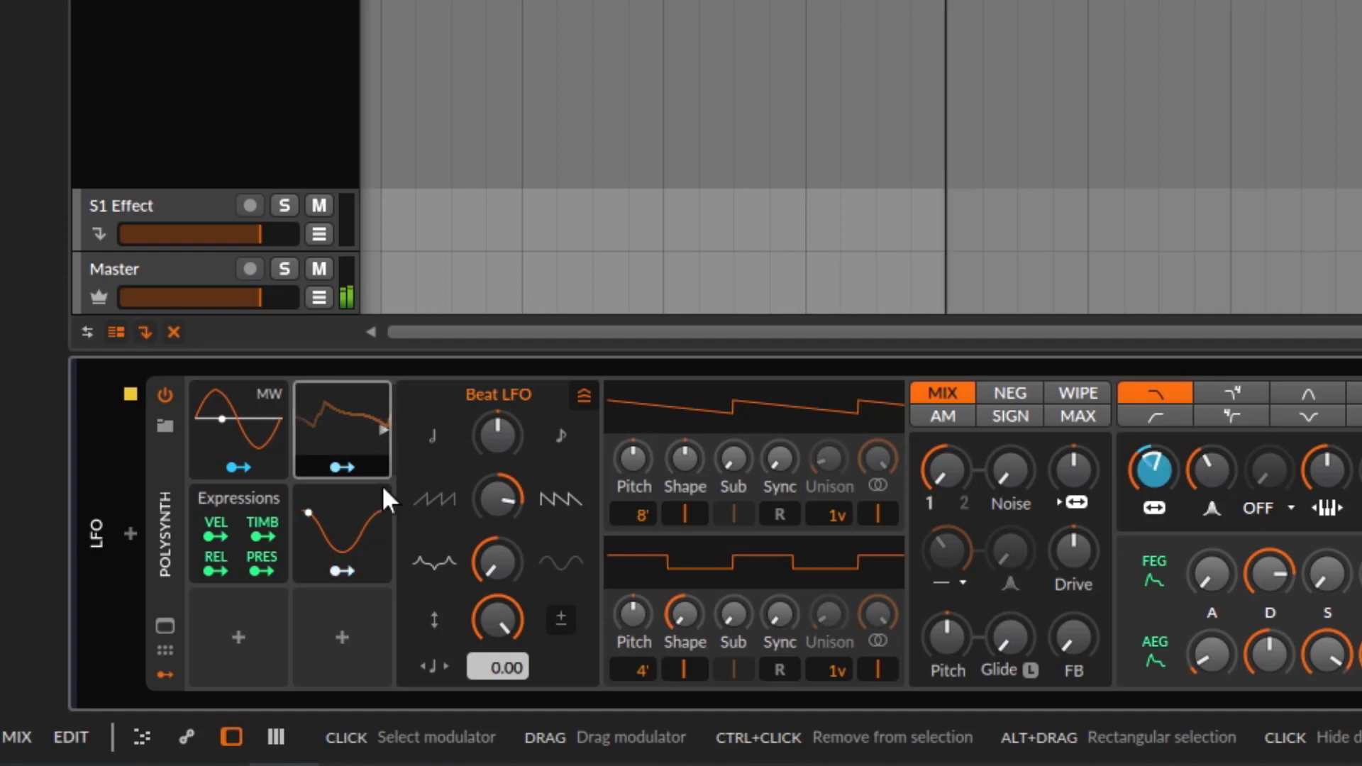
{"action": "left_click_drag", "start_coordinate": [491, 495], "coordinate": [491, 486]}
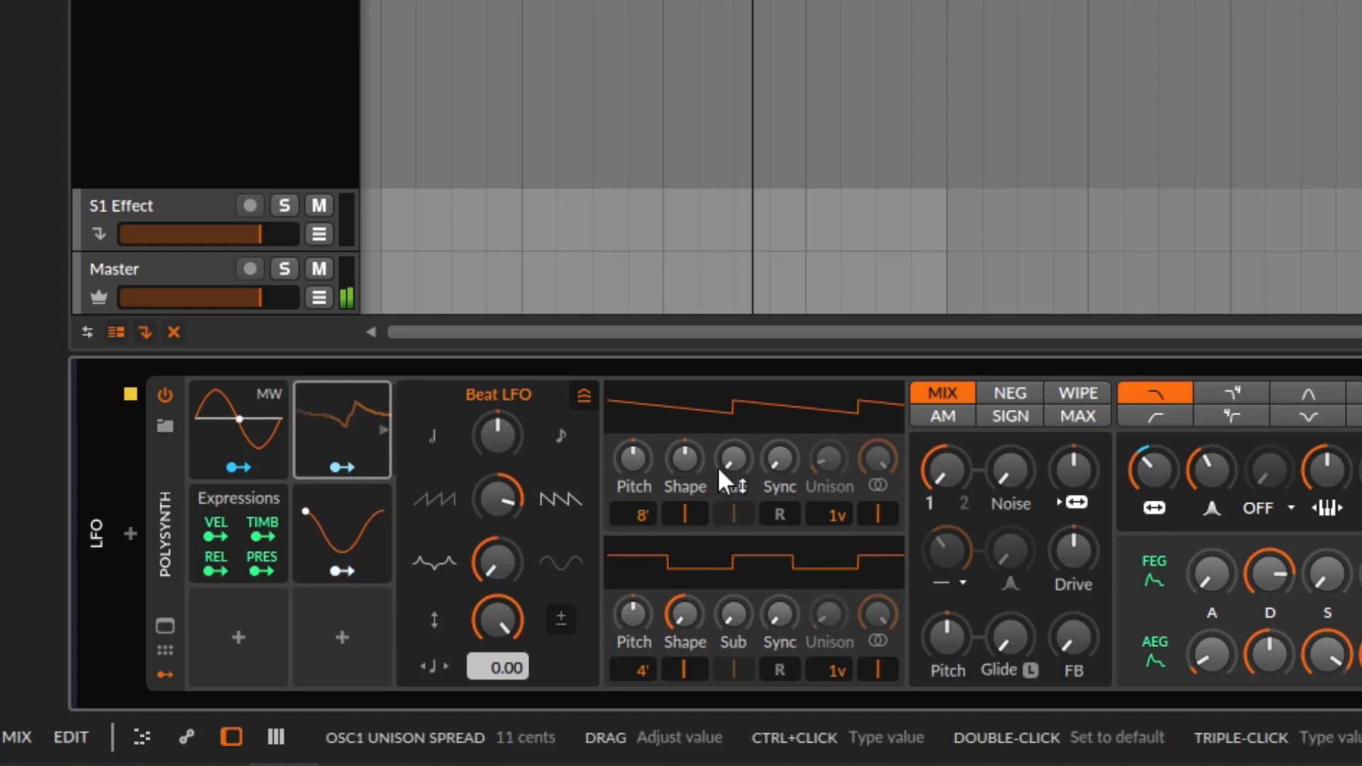
{"action": "double_click", "coordinate": [503, 499]}
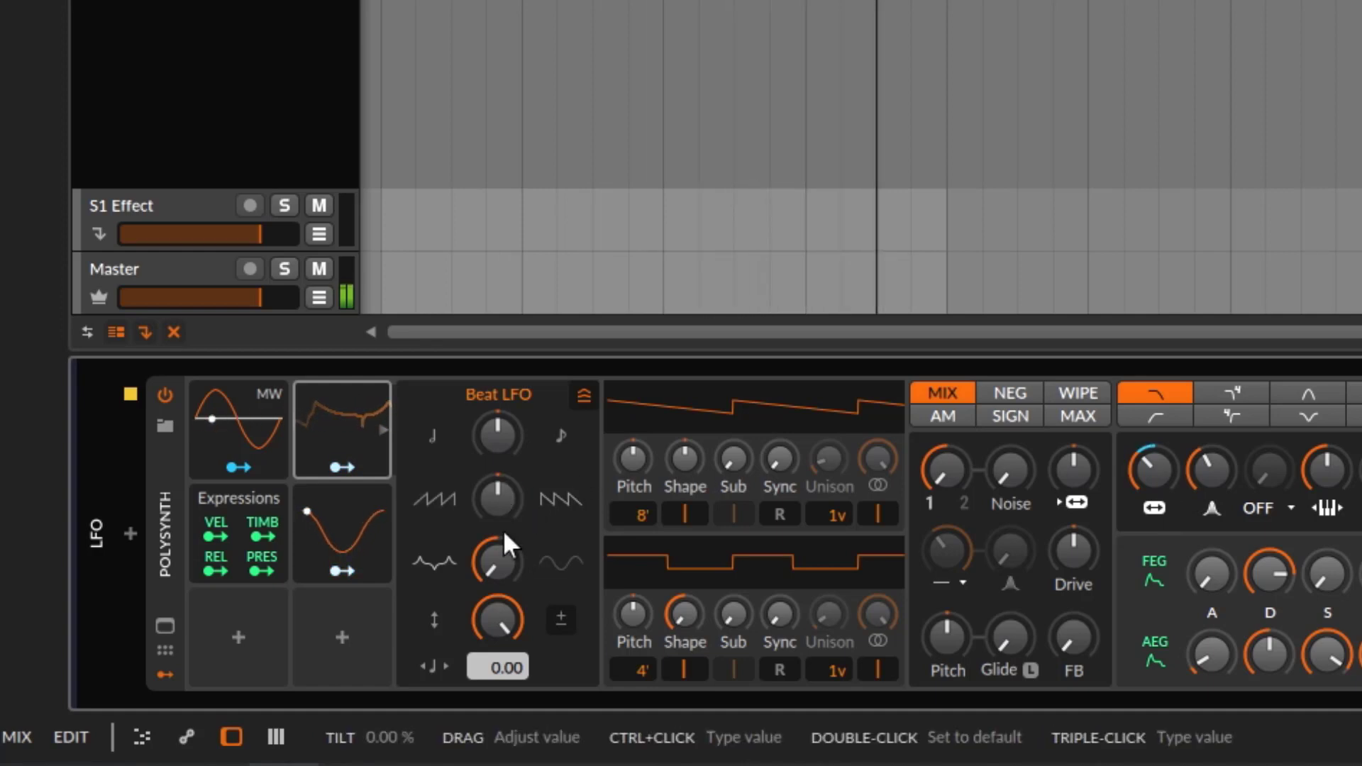
{"action": "double_click", "coordinate": [501, 552]}
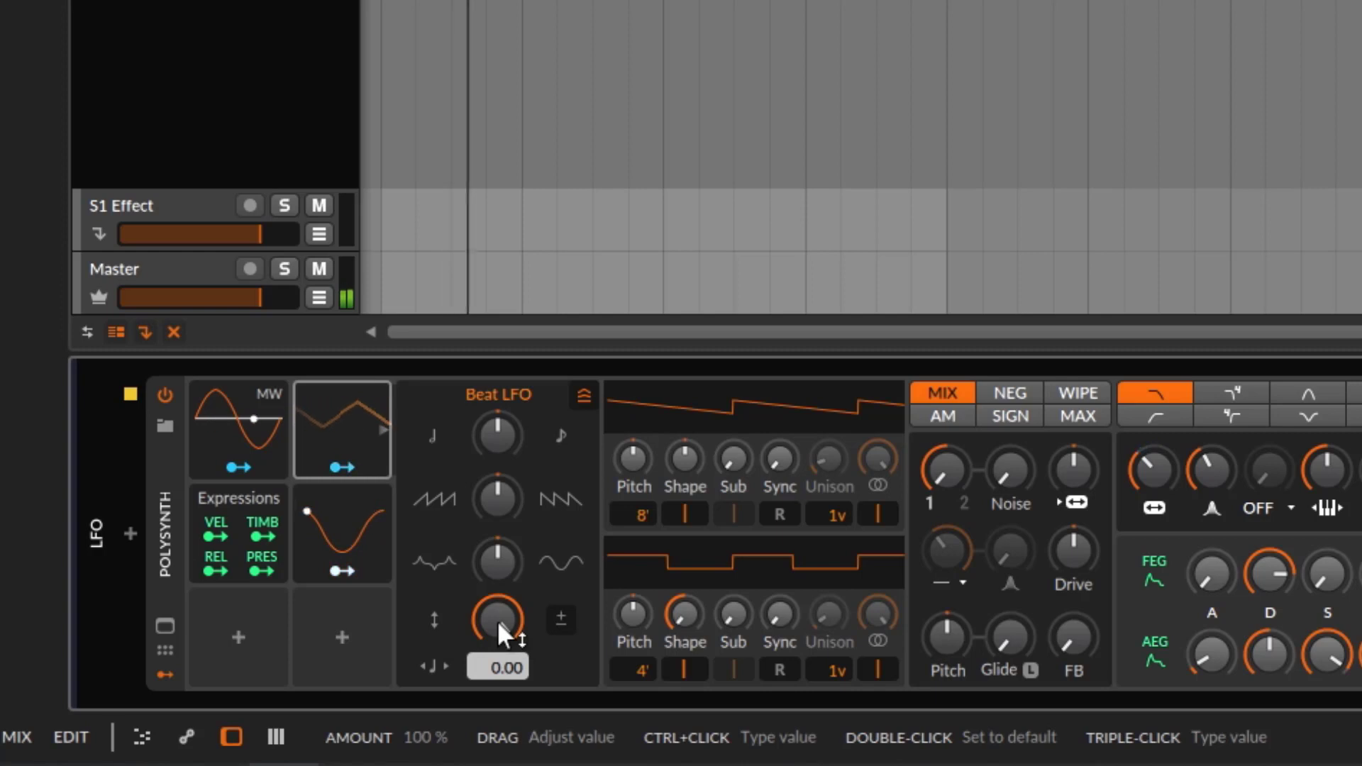
Step: Lower the Beat LFO's amount and restore it to 100%, and collapse and reopen its settings
{"action": "left_click_drag", "start_coordinate": [496, 620], "coordinate": [497, 688]}
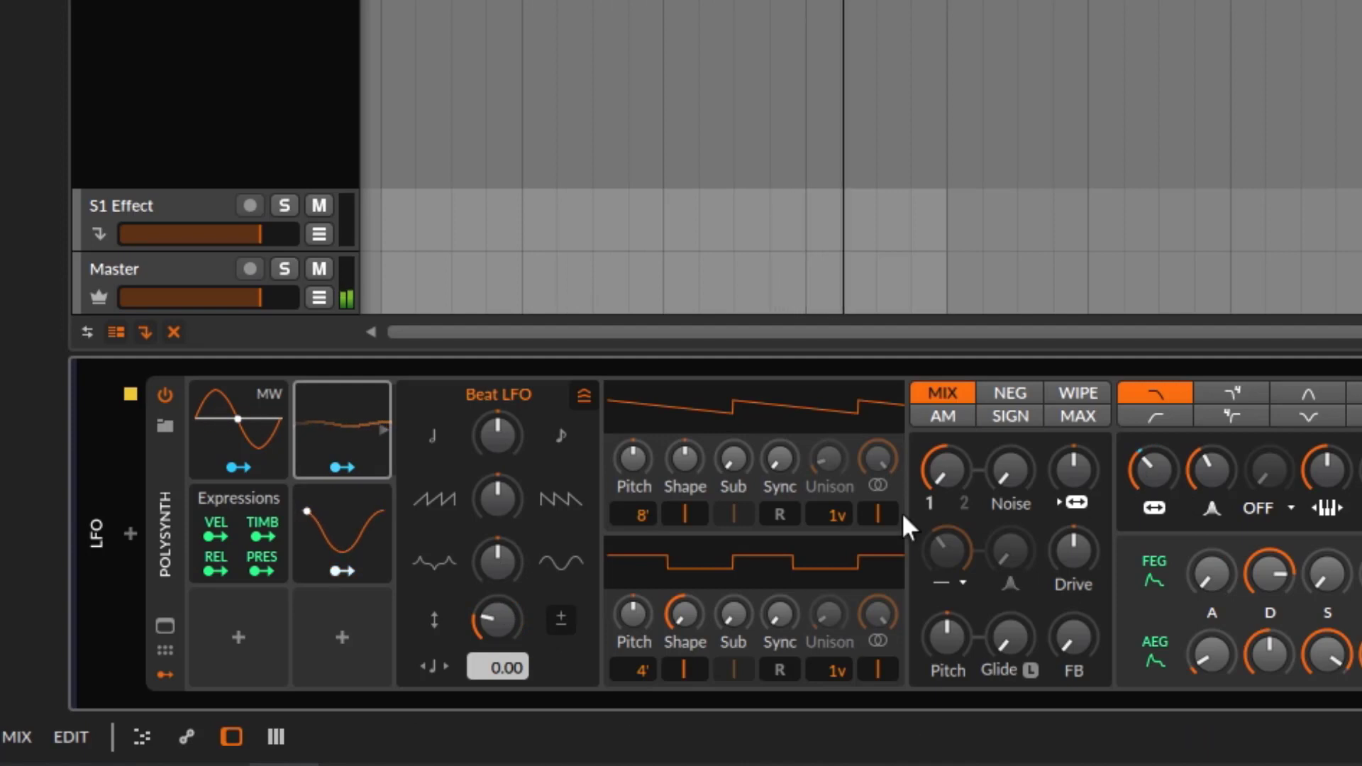
{"action": "left_click_drag", "start_coordinate": [517, 629], "coordinate": [517, 575]}
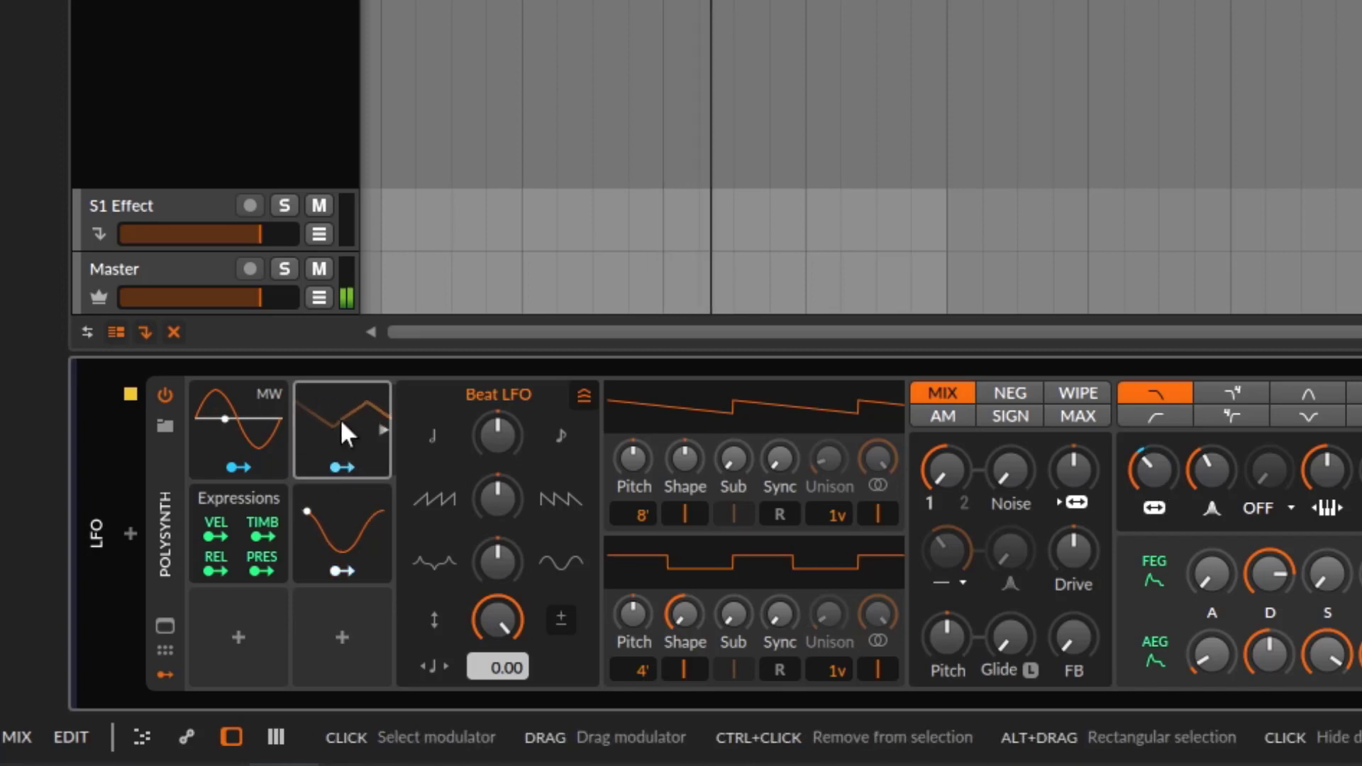
{"action": "left_click", "coordinate": [386, 431]}
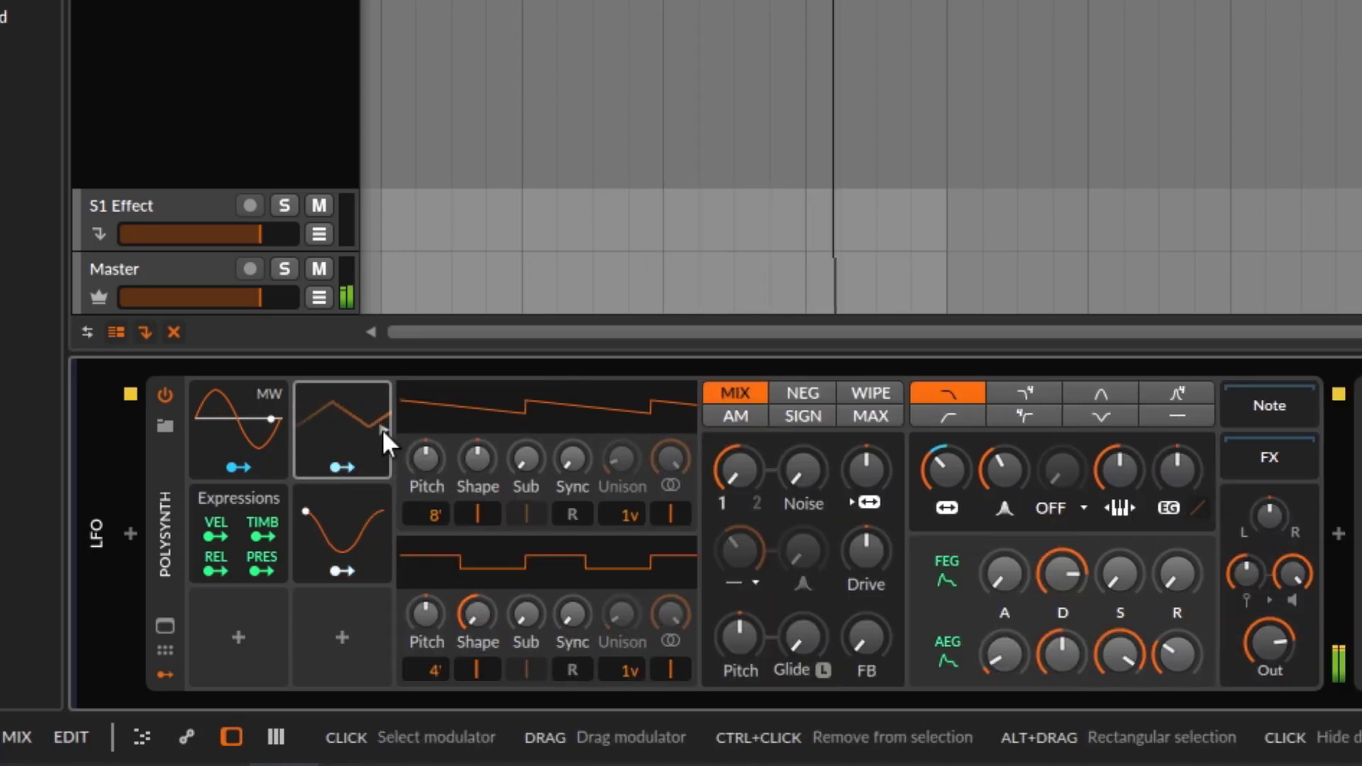
{"action": "left_click", "coordinate": [384, 431]}
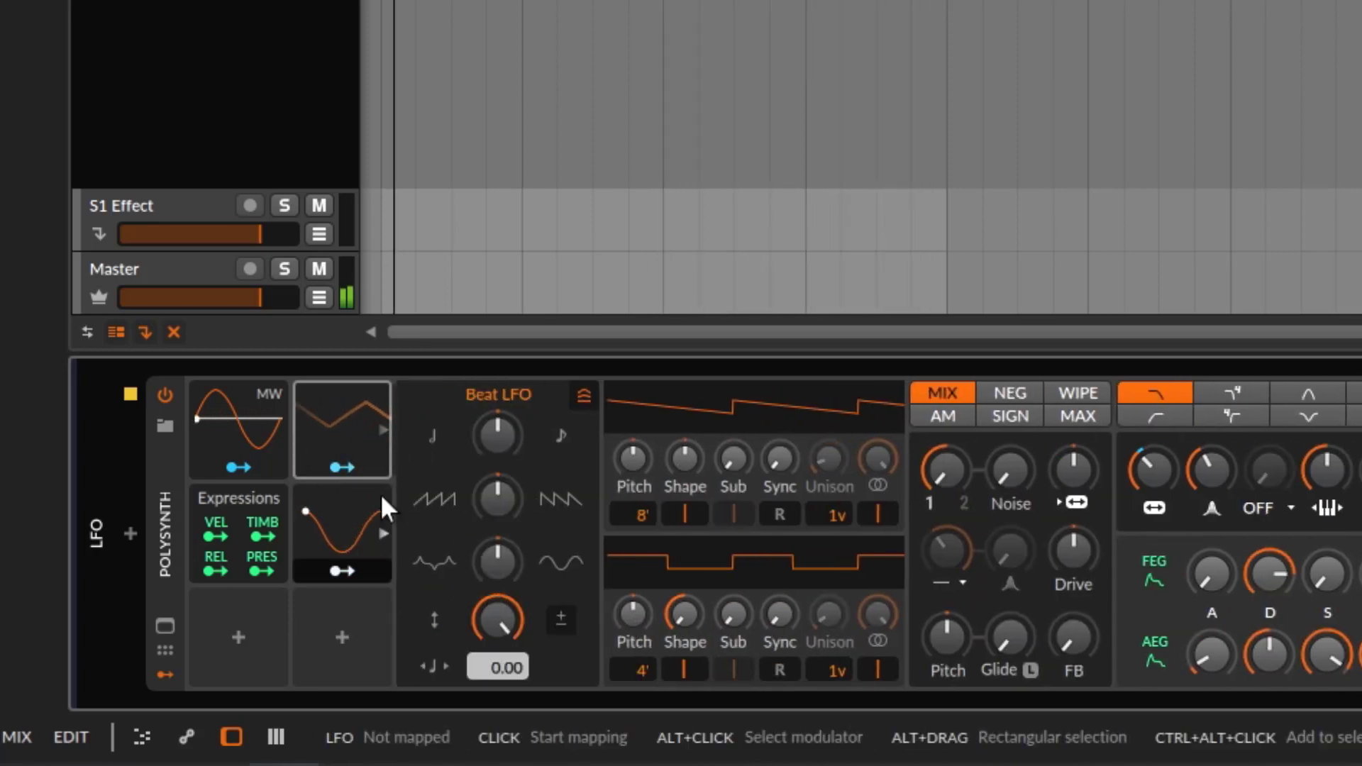
{"action": "left_click", "coordinate": [383, 431]}
{"action": "left_click", "coordinate": [384, 430]}
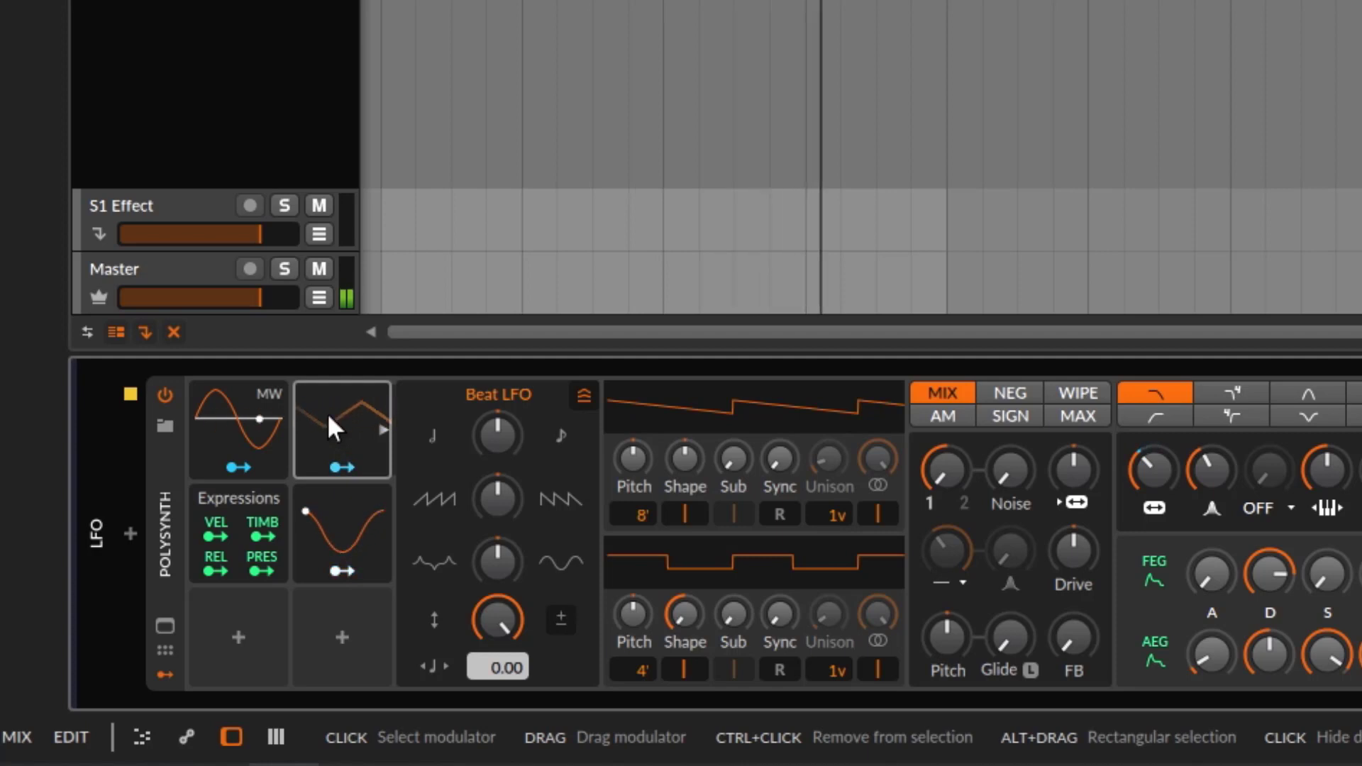
Step: Make the Beat LFO bipolar and raise the filter cutoff slightly, comparing bipolar mode off and on
{"action": "left_click", "coordinate": [560, 618]}
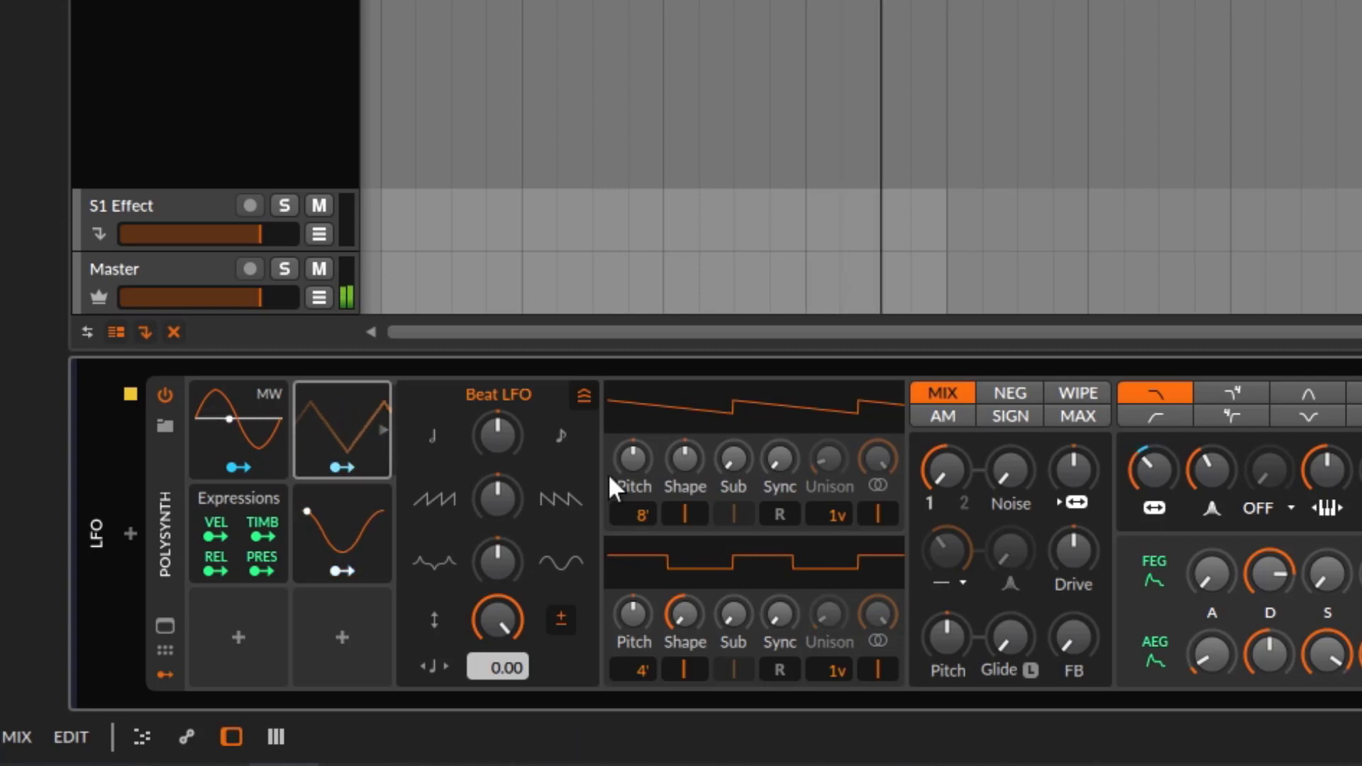
{"action": "left_click_drag", "start_coordinate": [1134, 478], "coordinate": [1141, 467]}
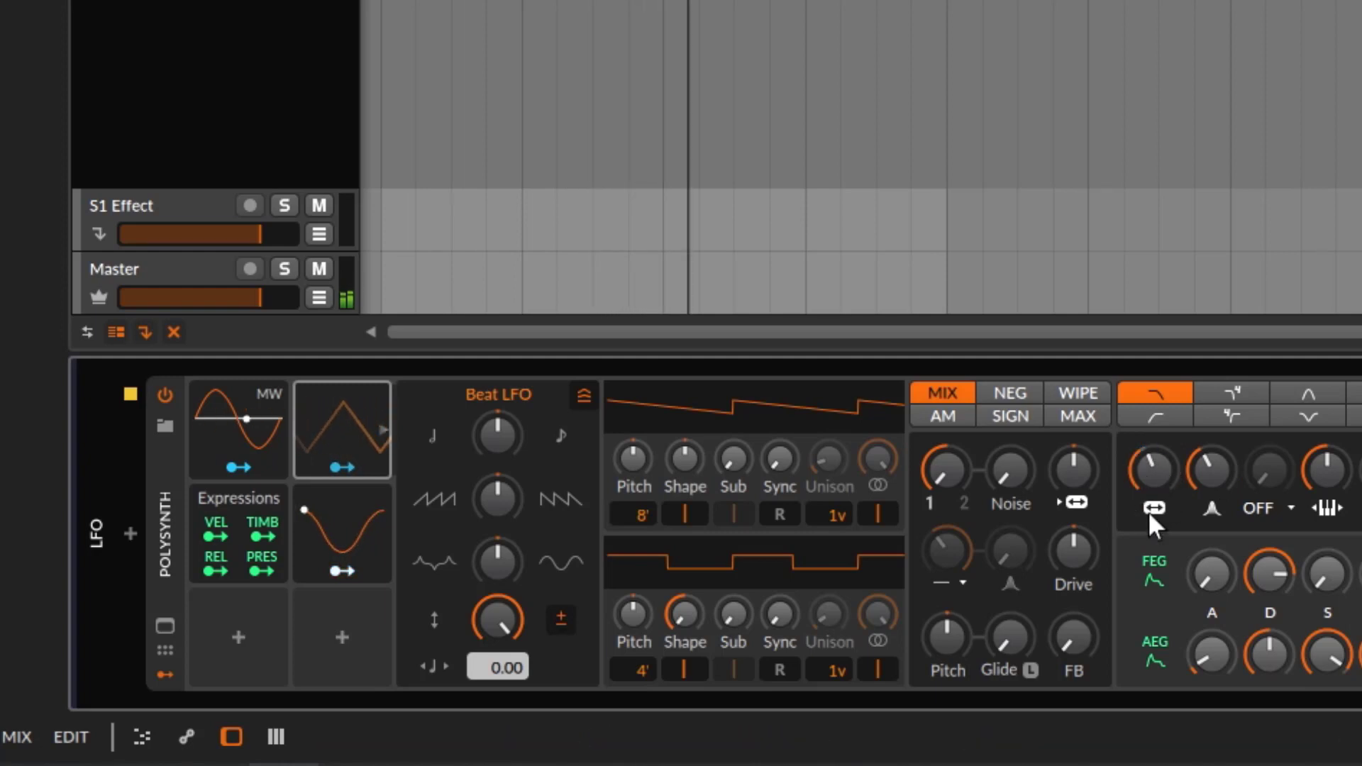
{"action": "left_click", "coordinate": [558, 622]}
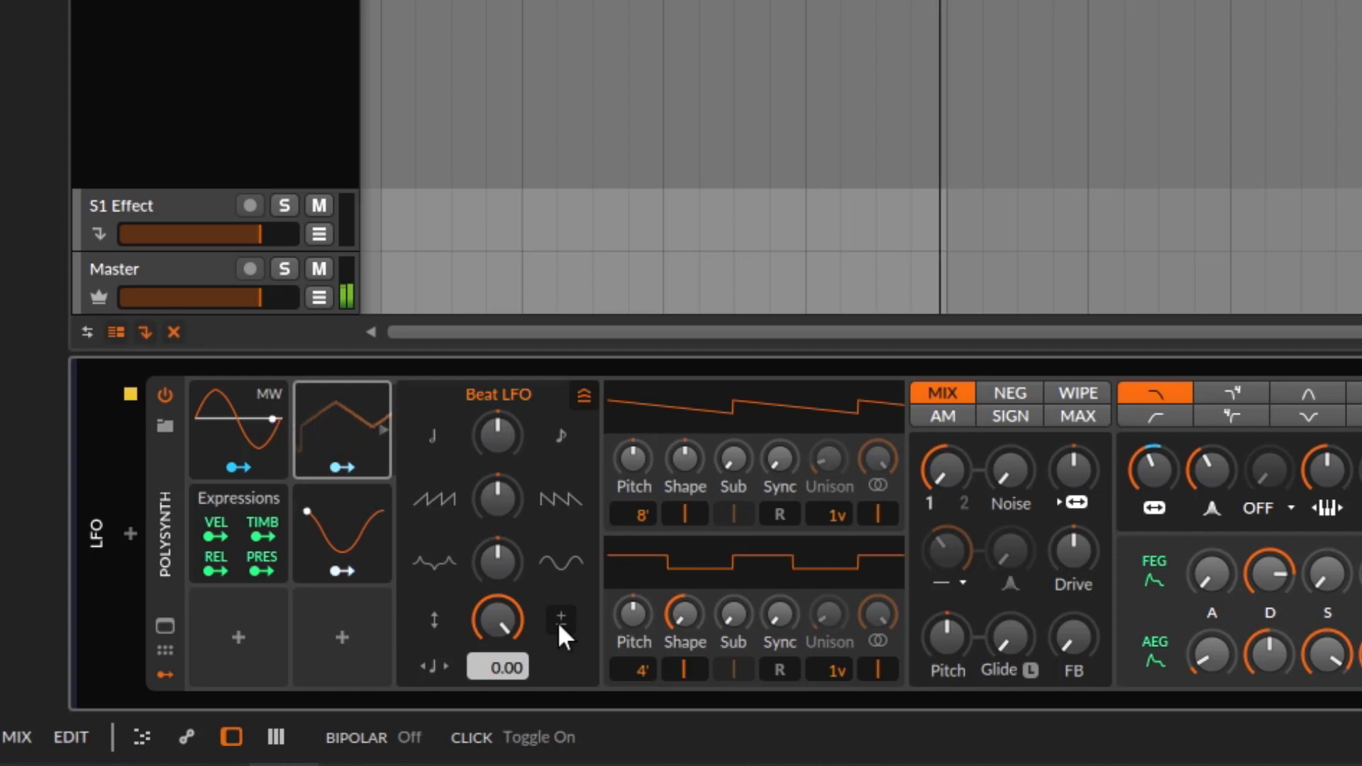
{"action": "left_click", "coordinate": [558, 622]}
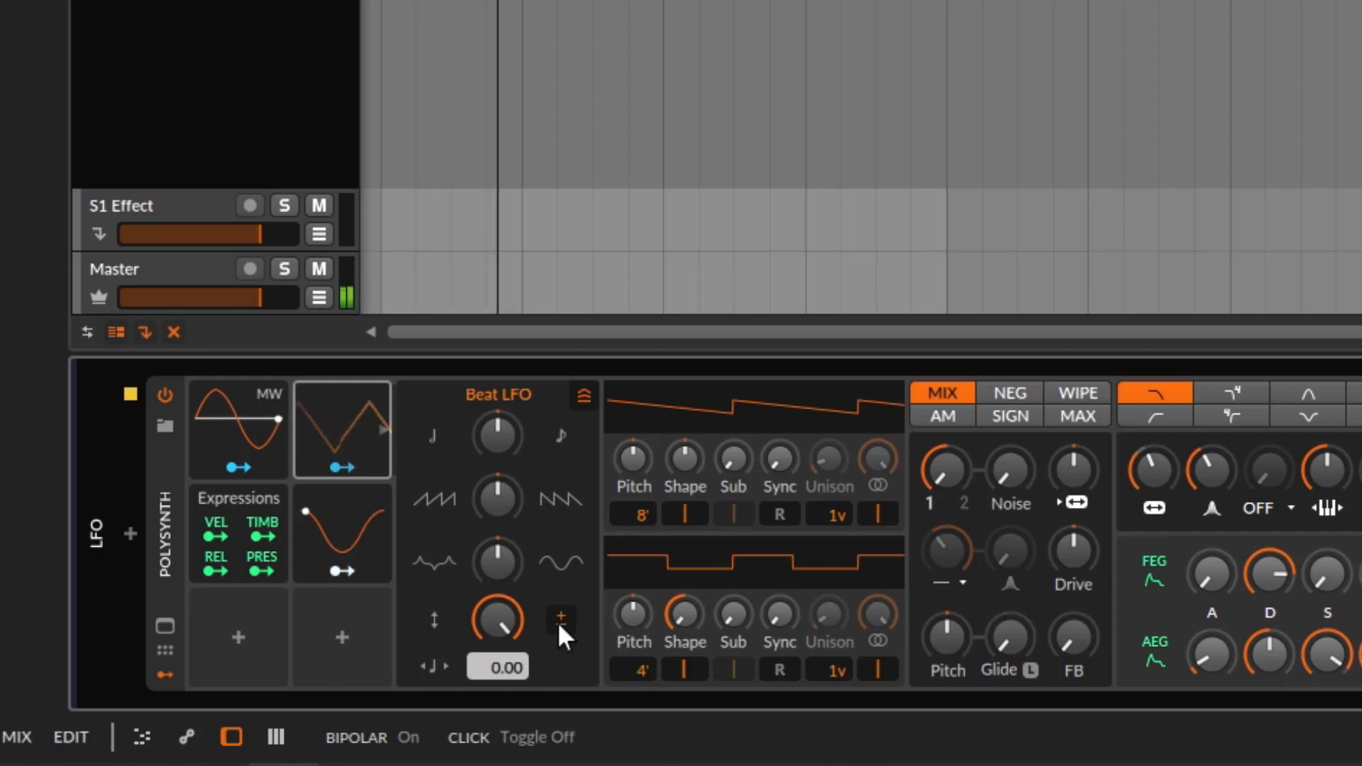
Step: Try a lower Beat LFO amount in bipolar mode, restore the full amount and turn bipolar mode off
{"action": "left_click_drag", "start_coordinate": [502, 623], "coordinate": [503, 687]}
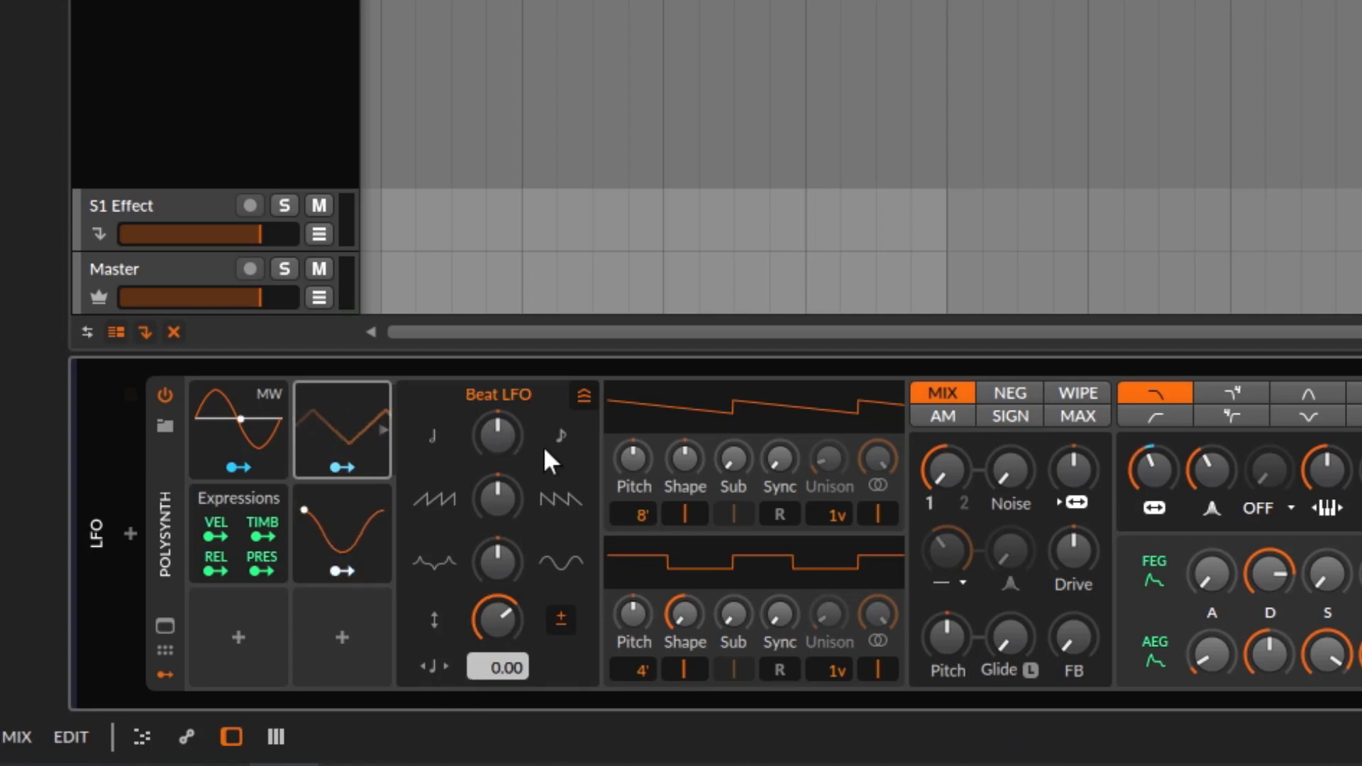
{"action": "mouse_move", "coordinate": [498, 621]}
{"action": "left_mouse_down"}
{"action": "mouse_move", "coordinate": [565, 637]}
{"action": "mouse_move", "coordinate": [498, 610]}
{"action": "mouse_move", "coordinate": [508, 599]}
{"action": "left_mouse_up"}
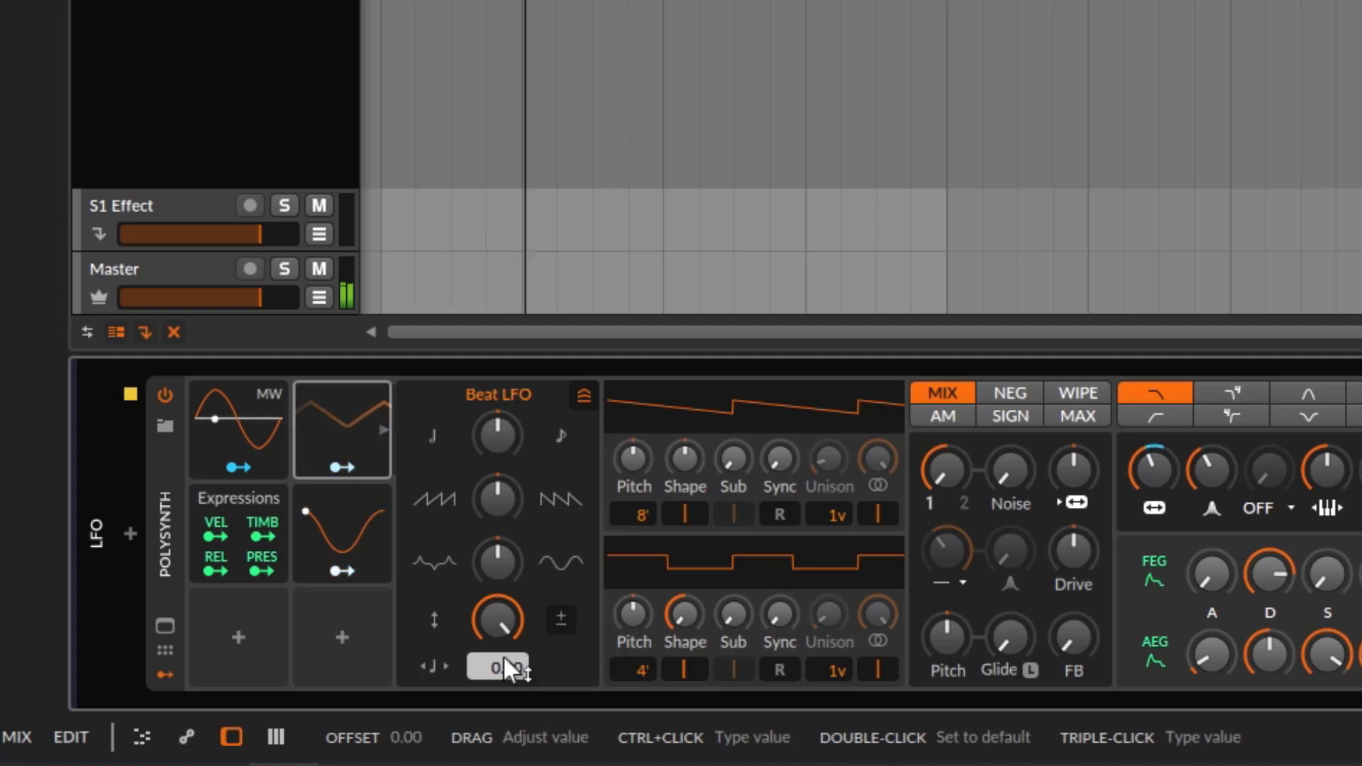
Step: Try Beat LFO offsets of 0.40, 0.88, 2.80, 4.00 and -1.44 to shift the waveform's phase
{"action": "left_click_drag", "start_coordinate": [505, 662], "coordinate": [506, 624]}
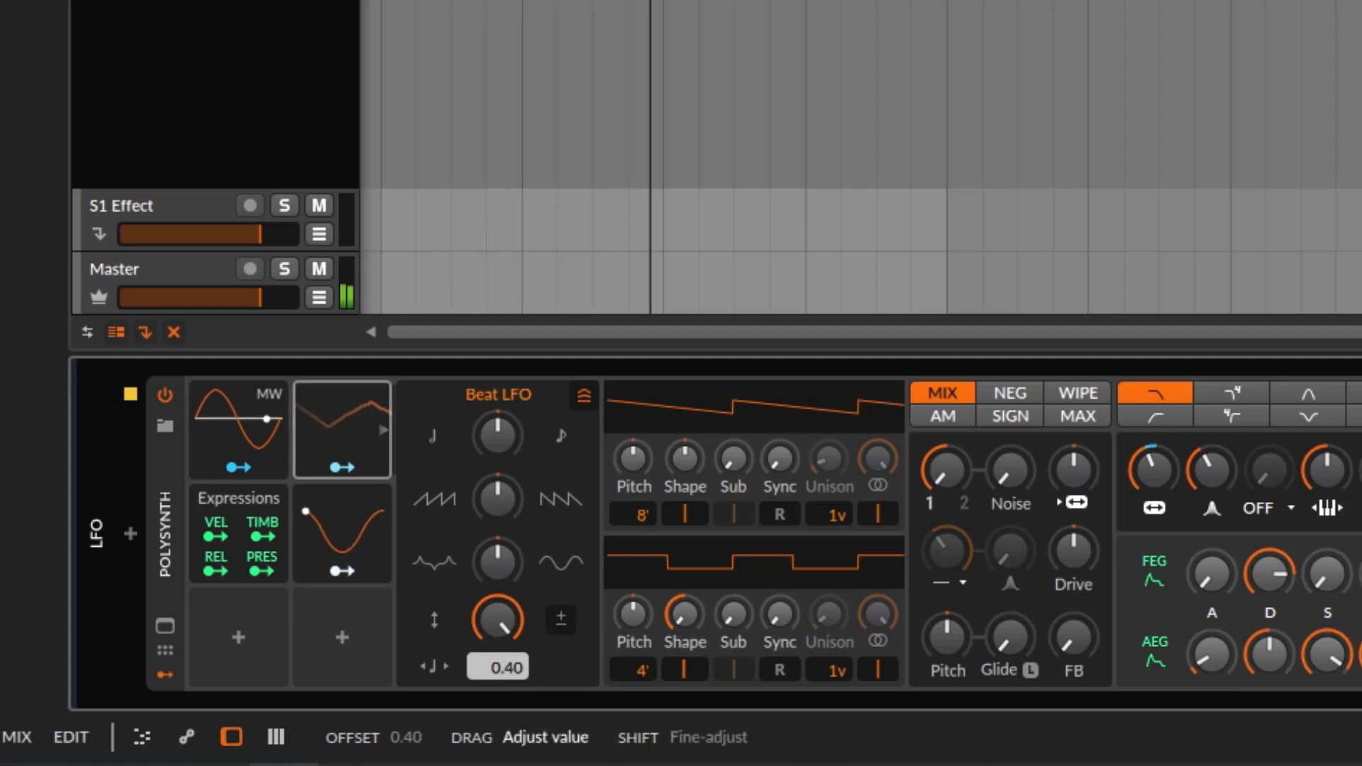
{"action": "double_click", "coordinate": [505, 658]}
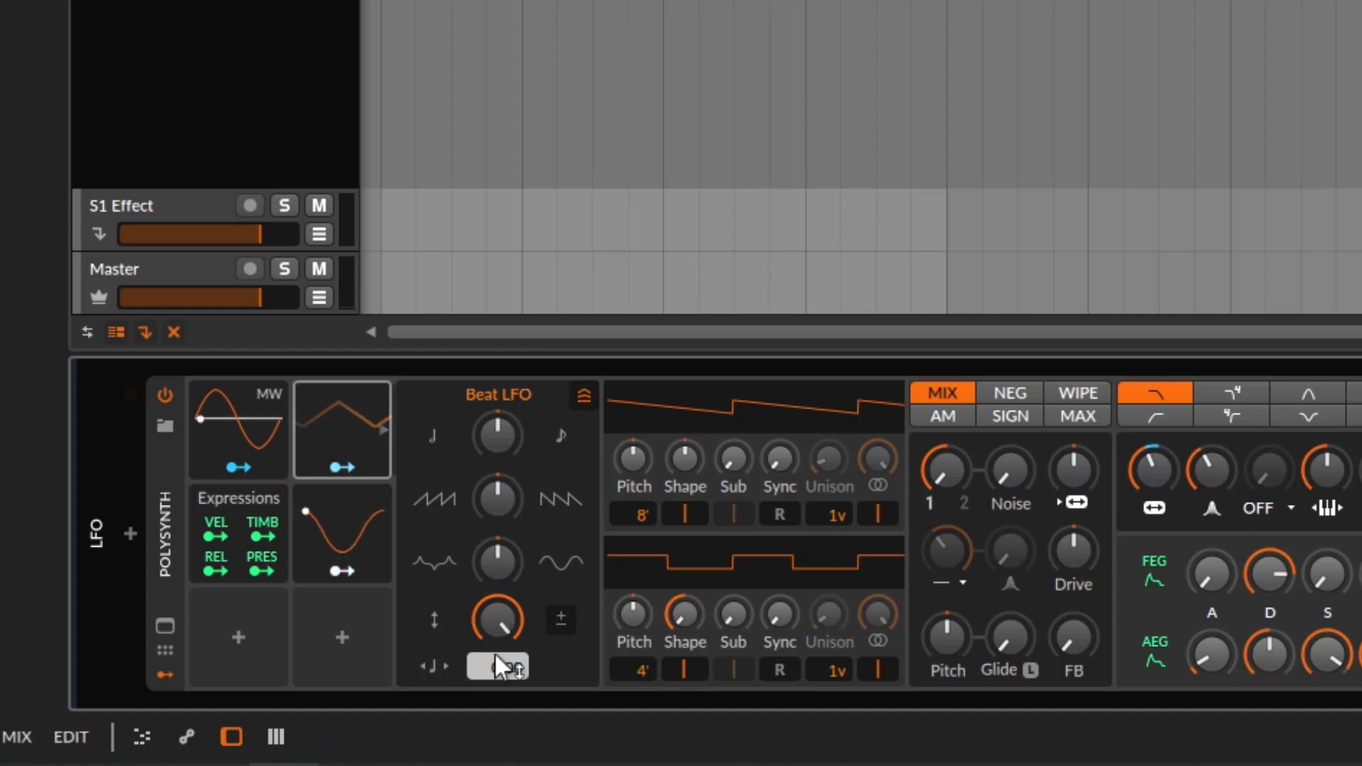
{"action": "left_click_drag", "start_coordinate": [505, 666], "coordinate": [505, 594]}
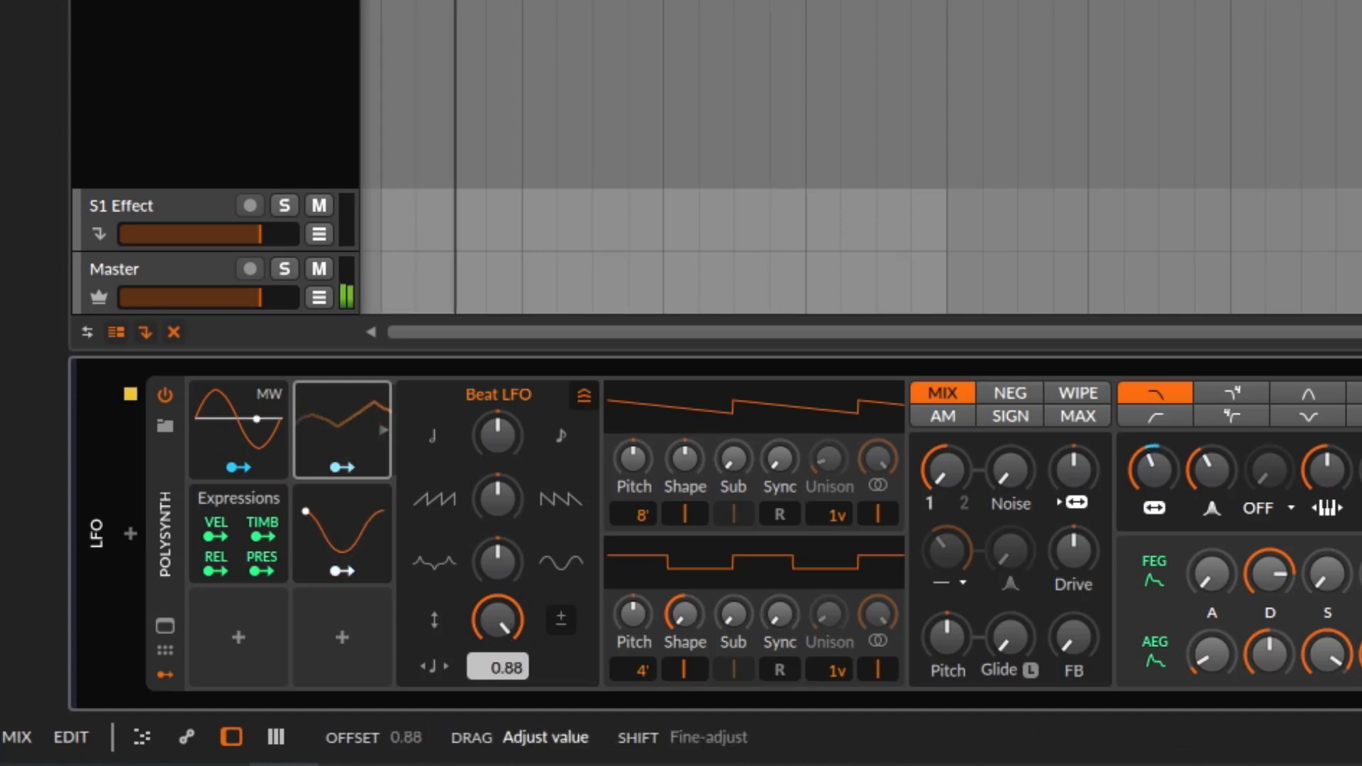
{"action": "mouse_move", "coordinate": [505, 667]}
{"action": "left_mouse_down"}
{"action": "mouse_move", "coordinate": [505, 567]}
{"action": "mouse_move", "coordinate": [499, 654]}
{"action": "left_mouse_up"}
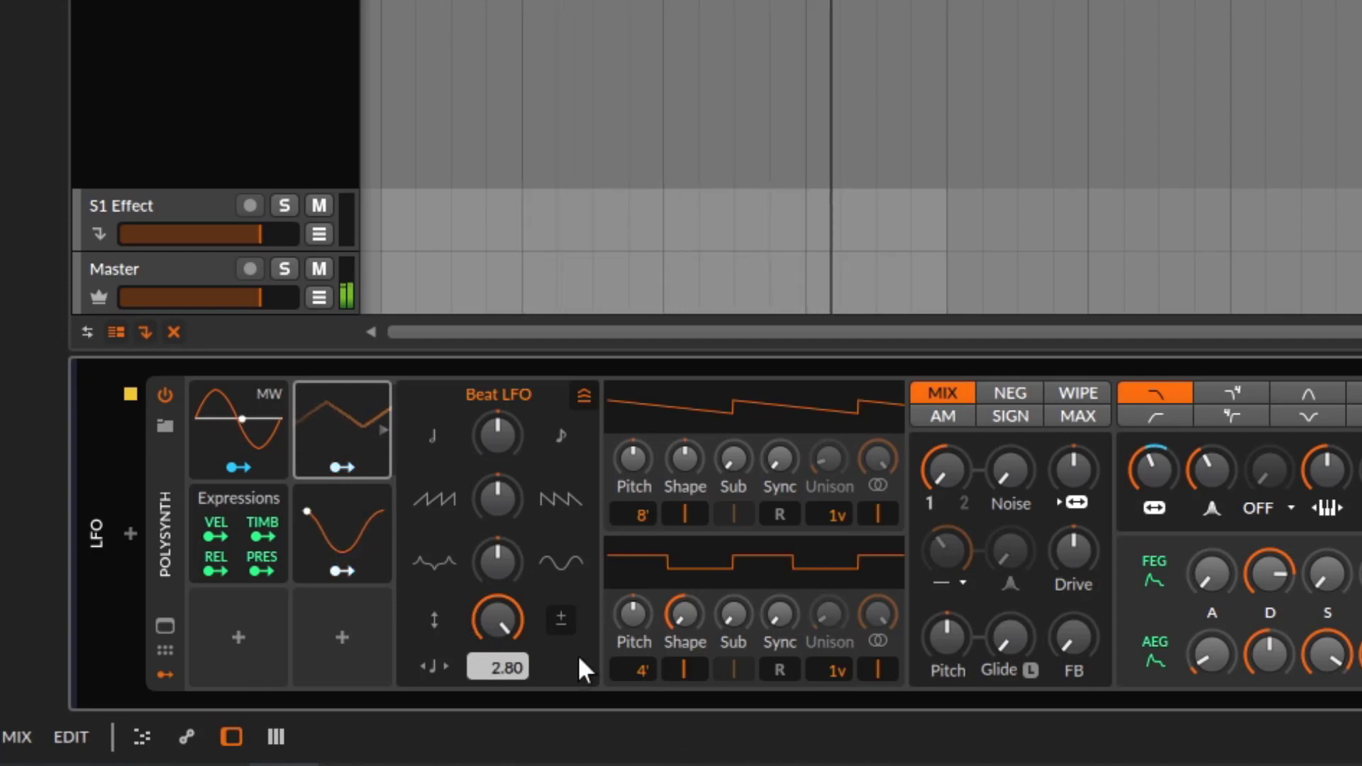
{"action": "left_click_drag", "start_coordinate": [525, 667], "coordinate": [514, 694]}
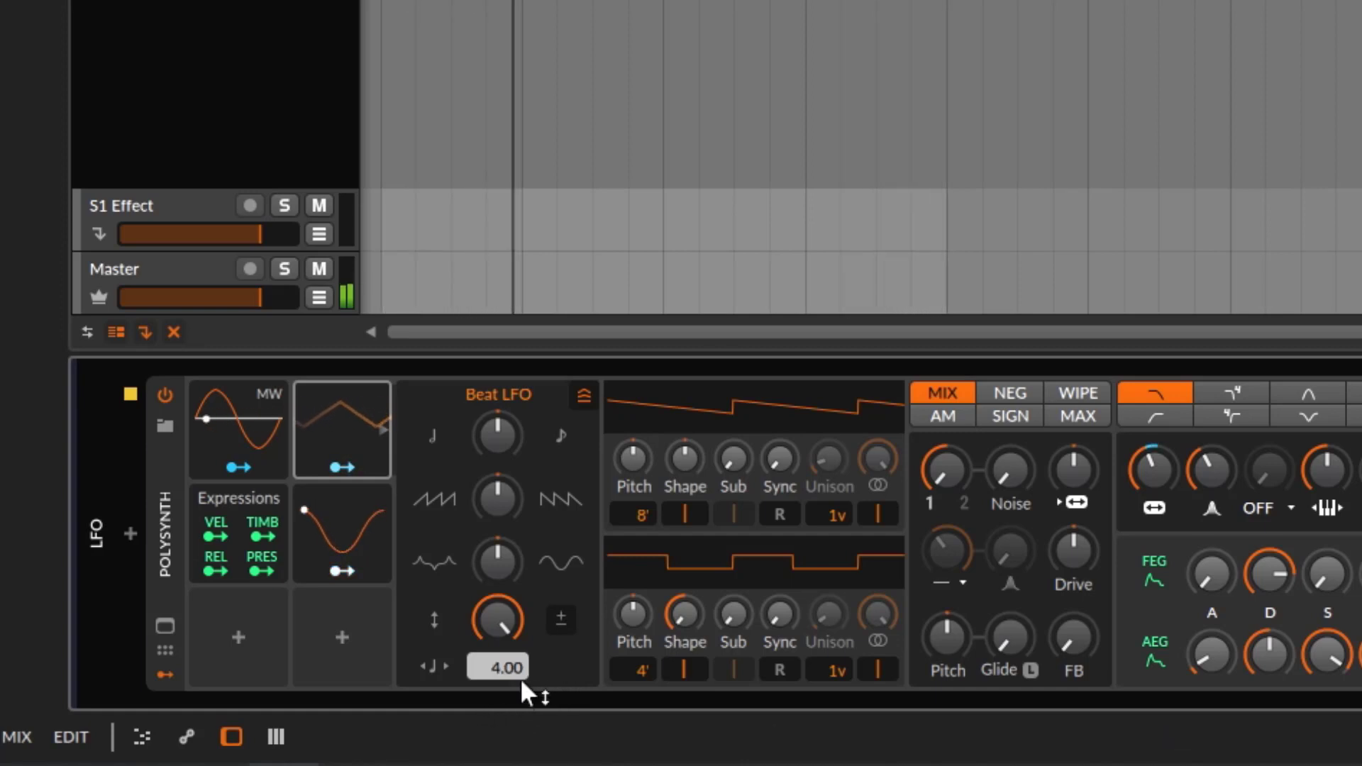
{"action": "left_click_drag", "start_coordinate": [506, 672], "coordinate": [537, 713]}
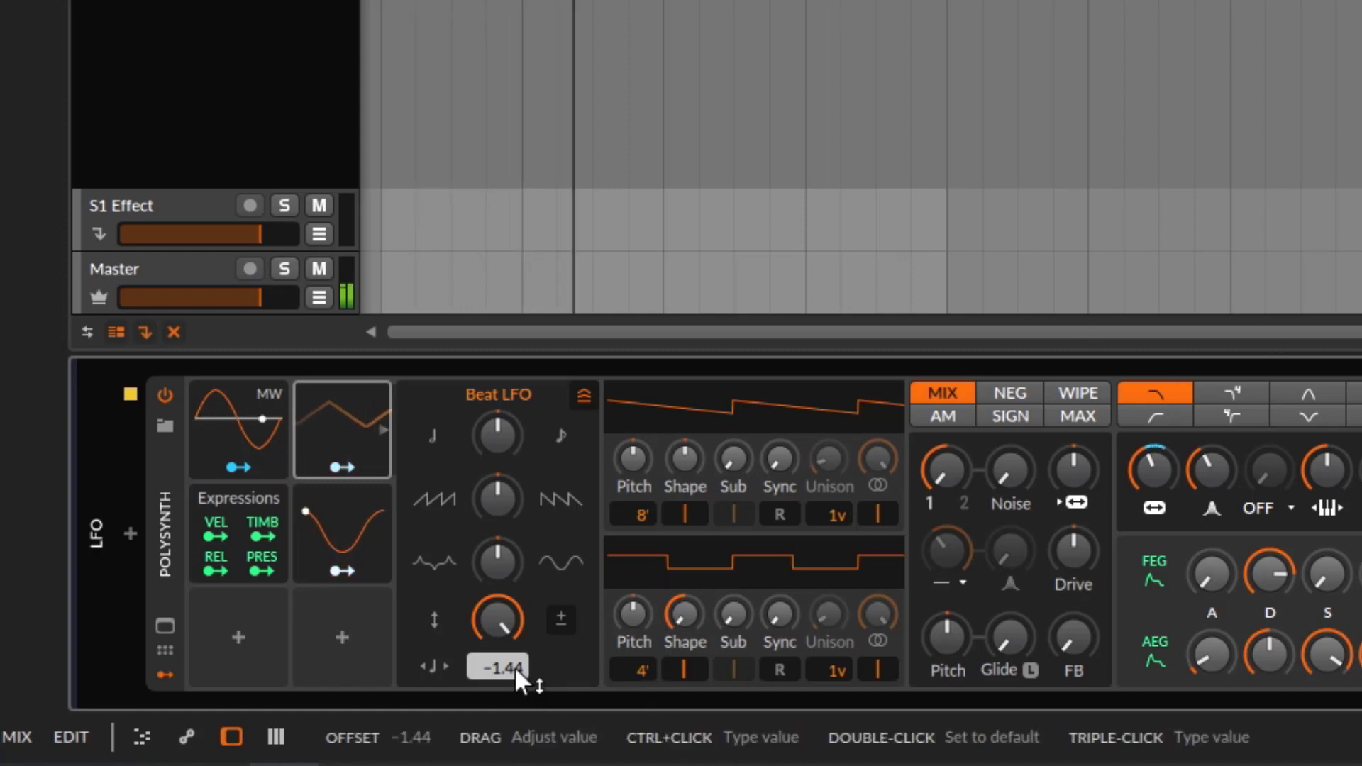
Step: Raise the Beat LFO's tilt to 99% for a falling saw shape and reset its offset to 0.00
{"action": "left_click_drag", "start_coordinate": [499, 496], "coordinate": [499, 440]}
{"action": "mouse_move", "coordinate": [561, 764]}
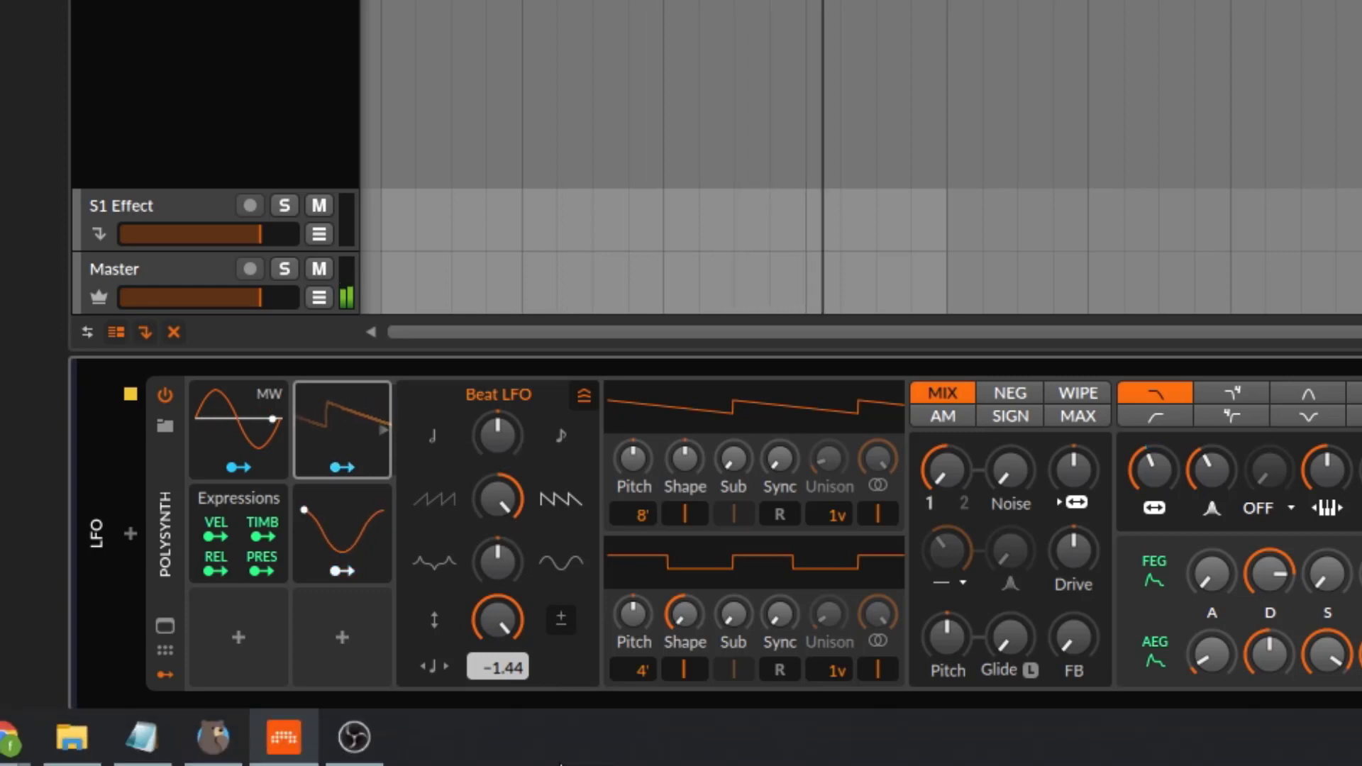
{"action": "double_click", "coordinate": [499, 670]}
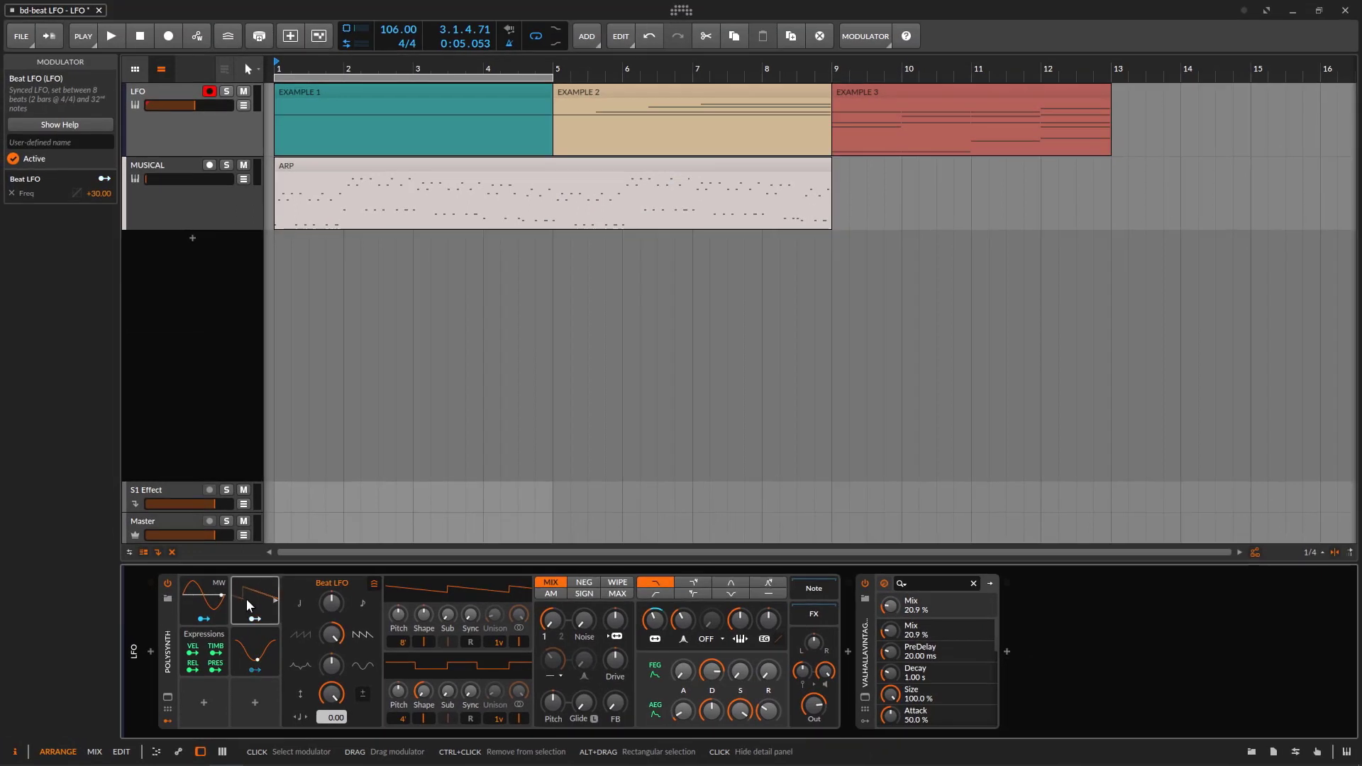
Step: Open the regular LFO's settings and remove the existing modulation from the Polysynth's filter cutoff
{"action": "left_click", "coordinate": [250, 651]}
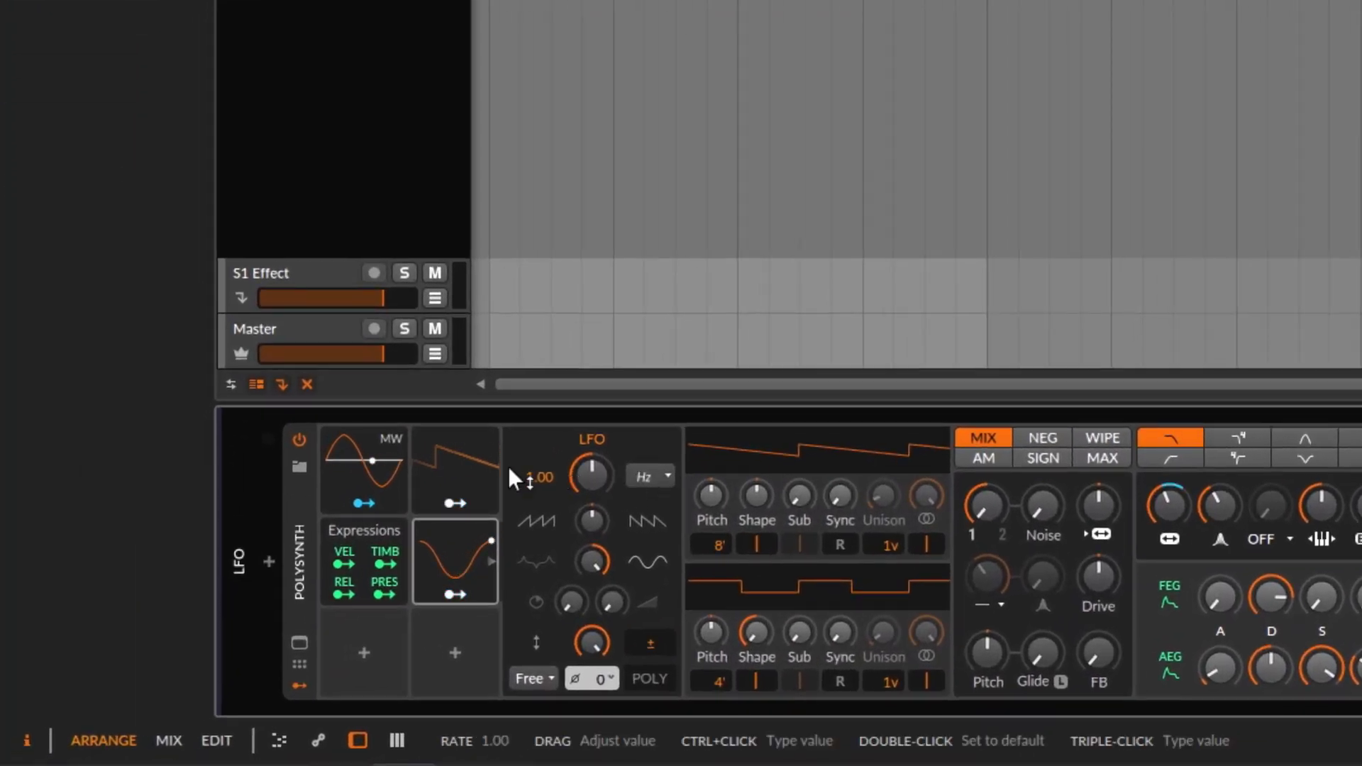
{"action": "left_click", "coordinate": [440, 497]}
{"action": "left_click", "coordinate": [464, 543]}
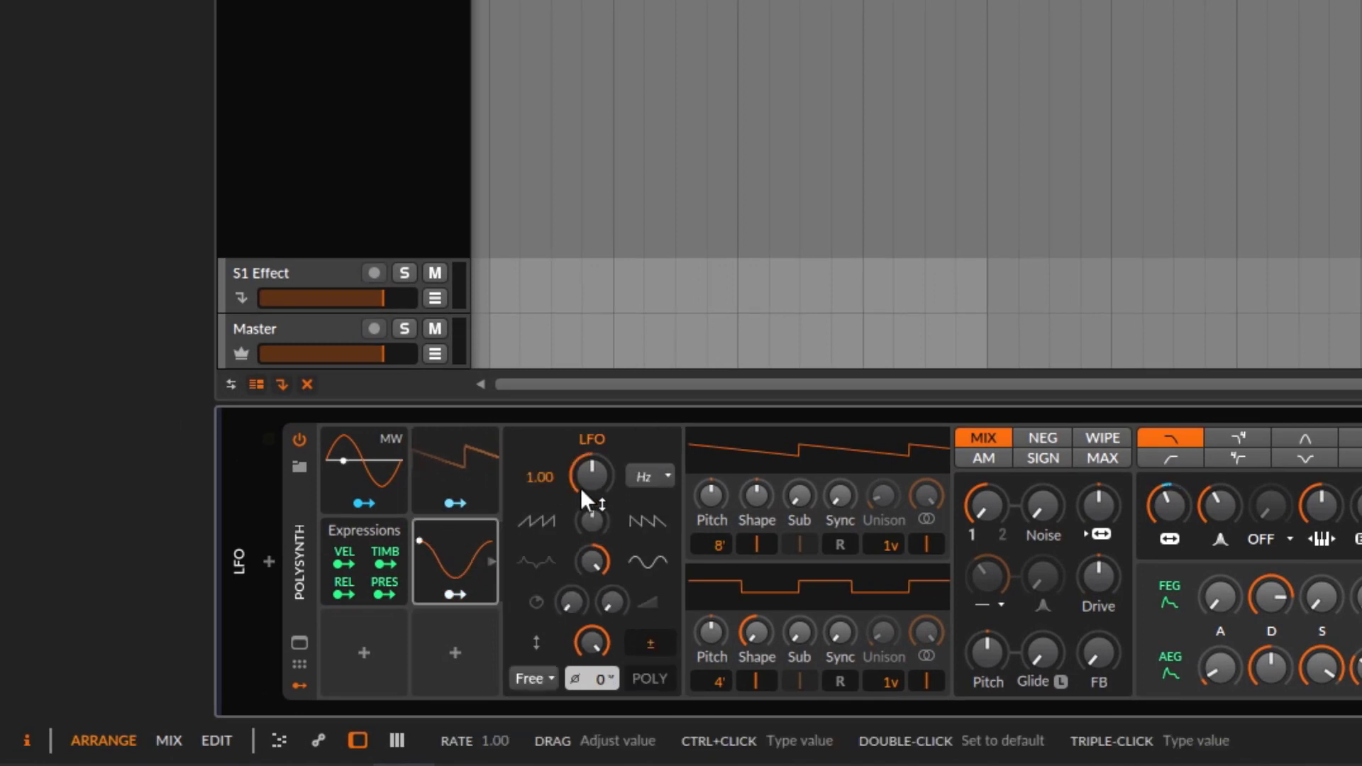
{"action": "left_click", "coordinate": [661, 474]}
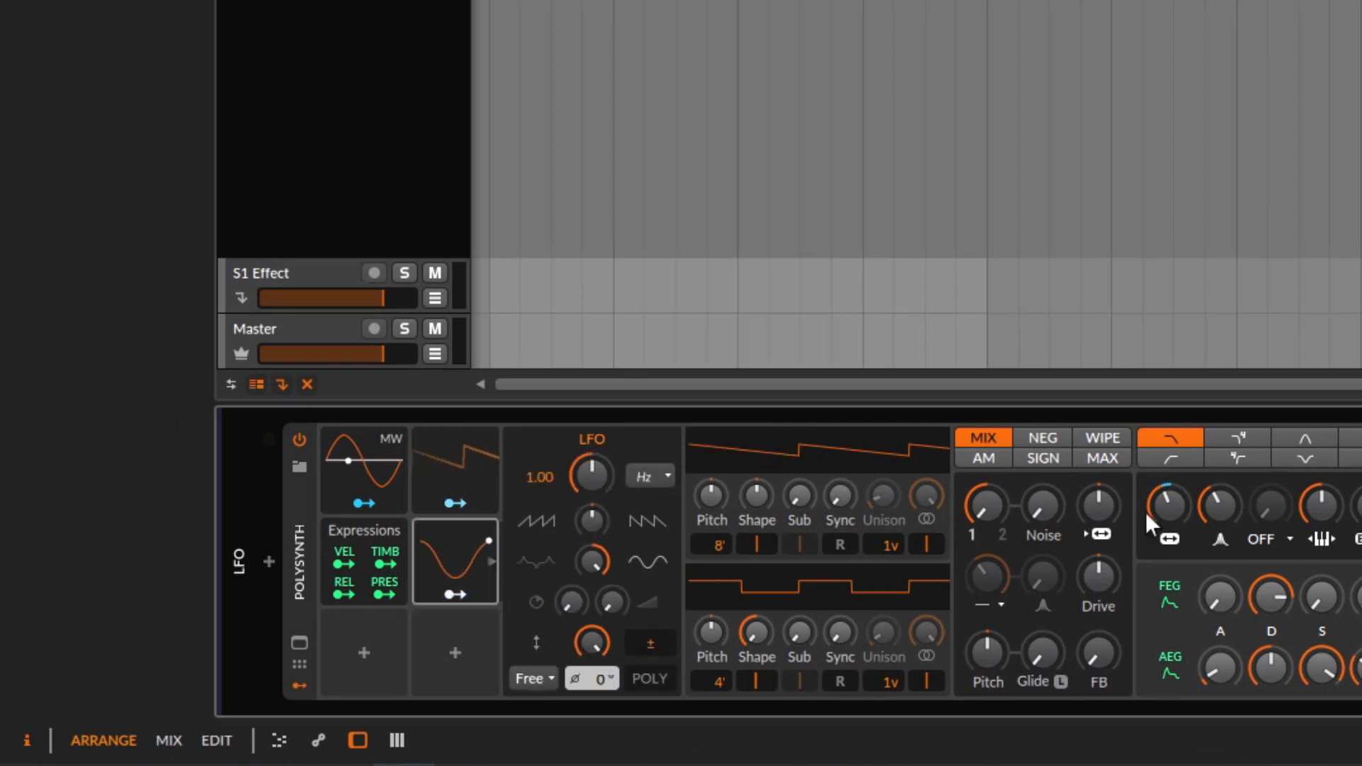
{"action": "right_click", "coordinate": [1167, 507]}
{"action": "left_click", "coordinate": [1361, 674]}
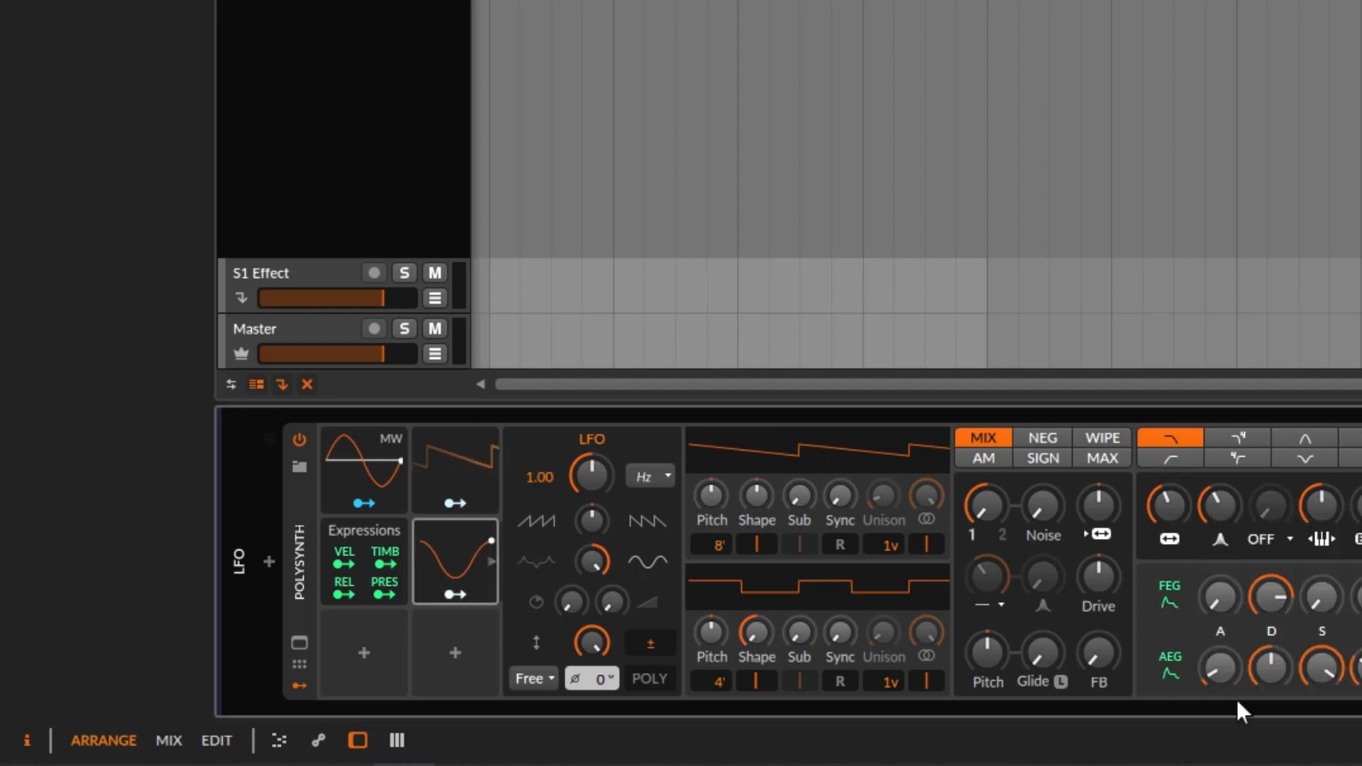
Step: Assign the regular LFO to modulate the filter cutoff upward and turn off its bipolar mode
{"action": "left_click", "coordinate": [447, 594]}
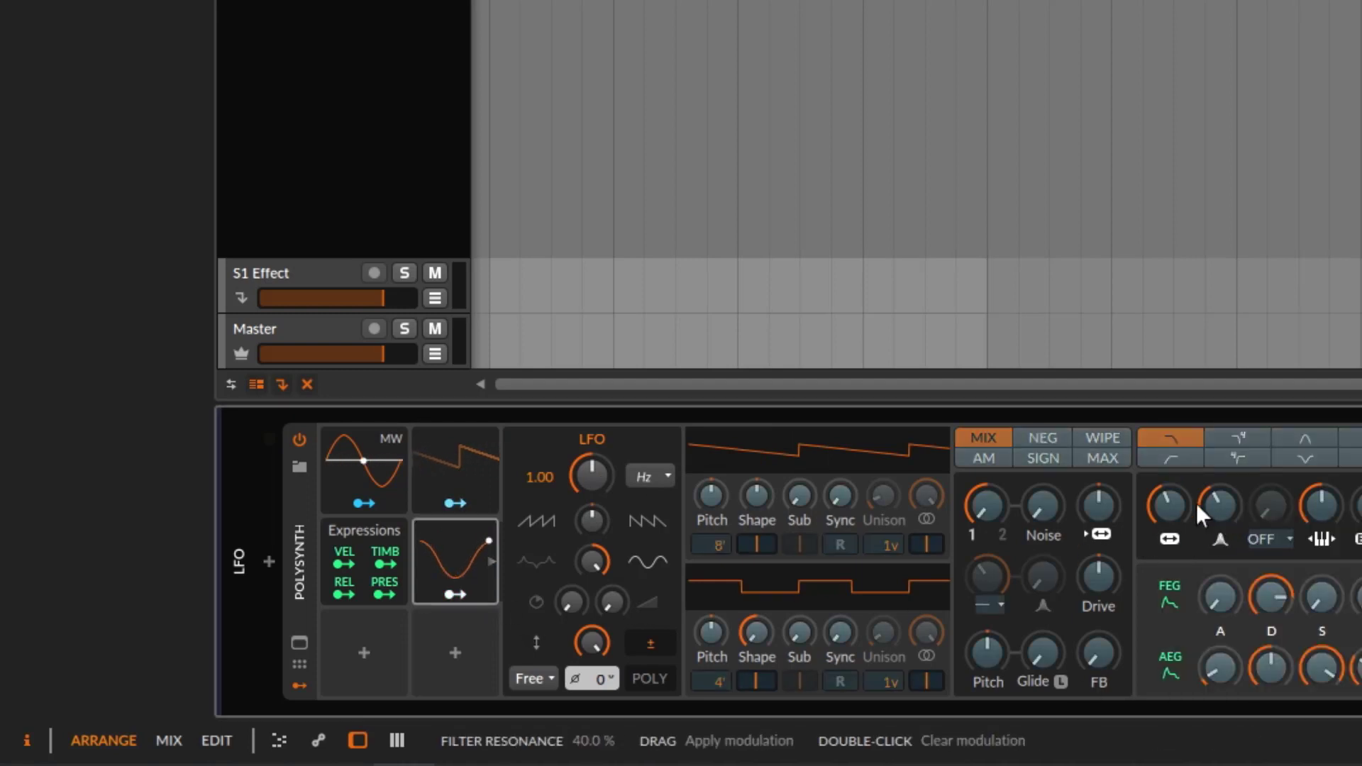
{"action": "left_click_drag", "start_coordinate": [1167, 505], "coordinate": [1167, 490]}
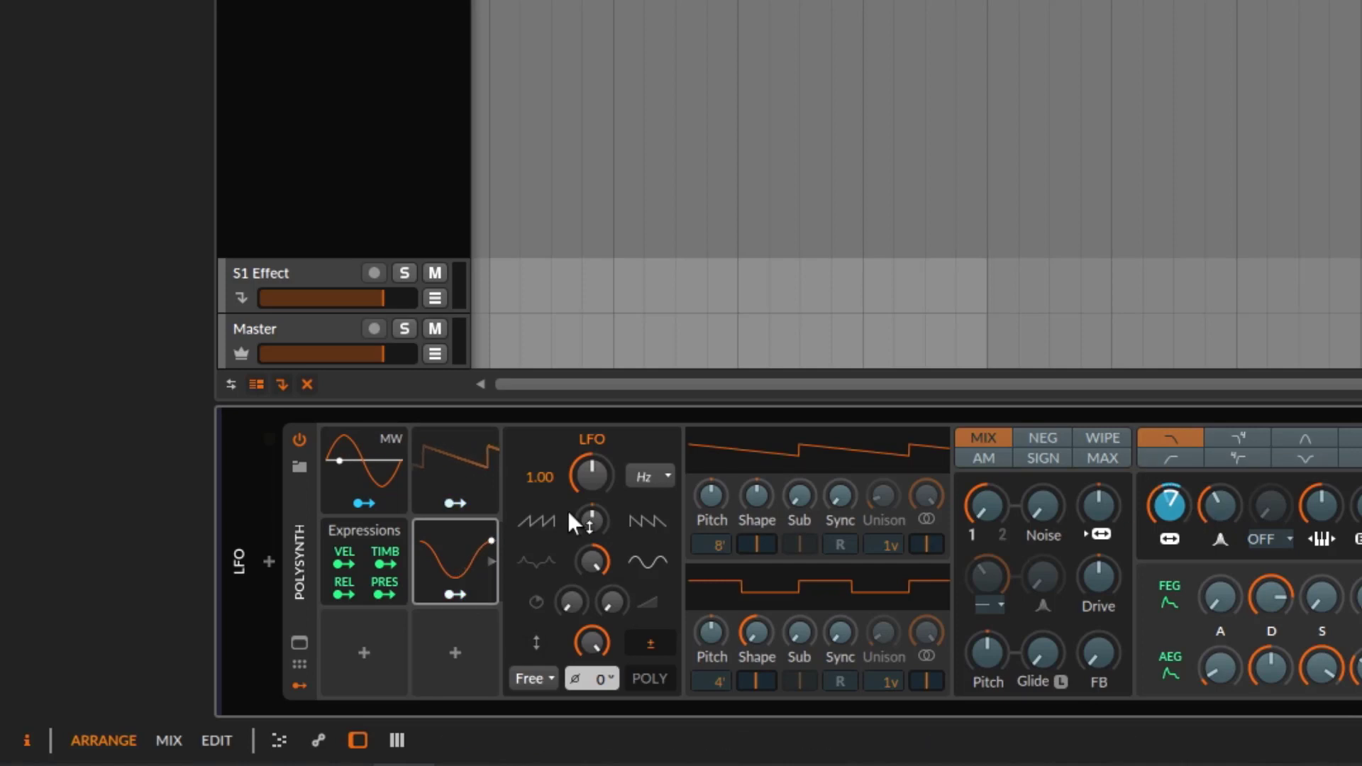
{"action": "left_click", "coordinate": [447, 593]}
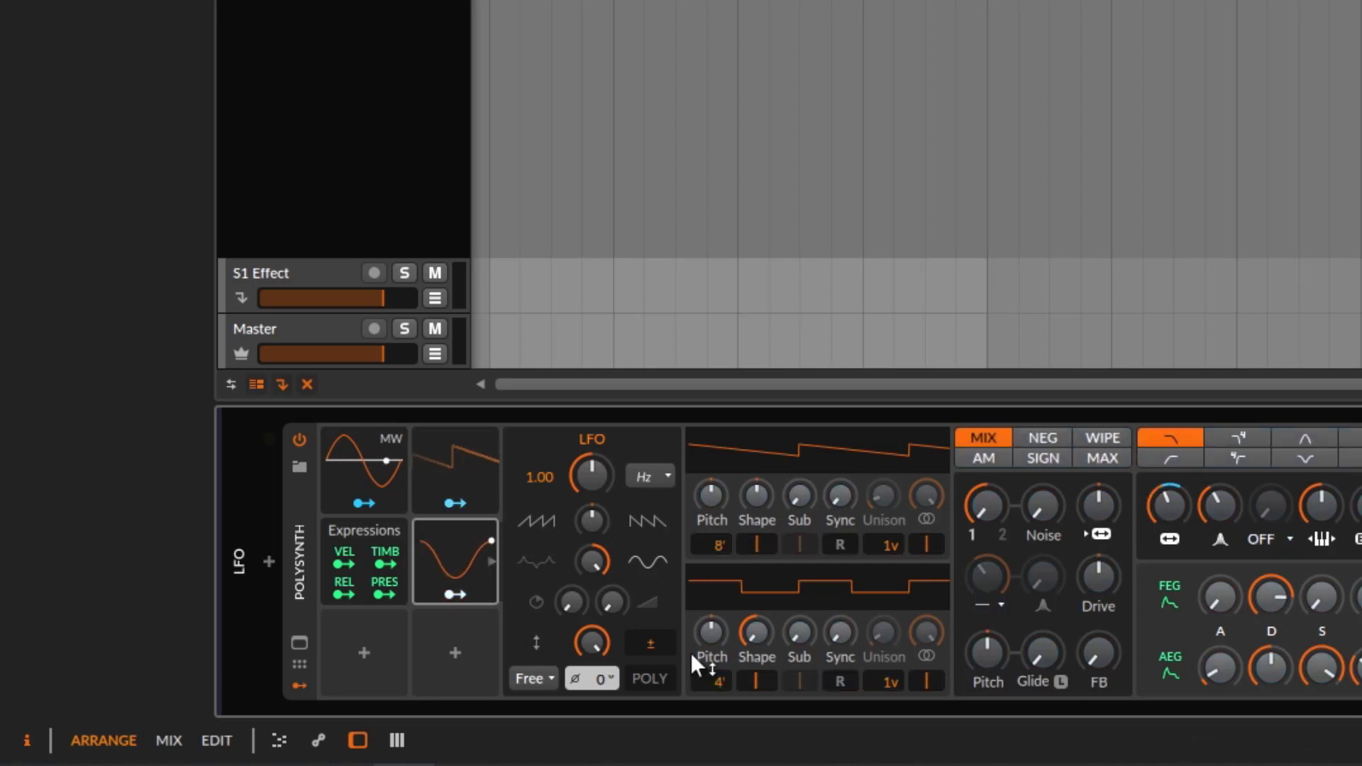
{"action": "left_click", "coordinate": [652, 642]}
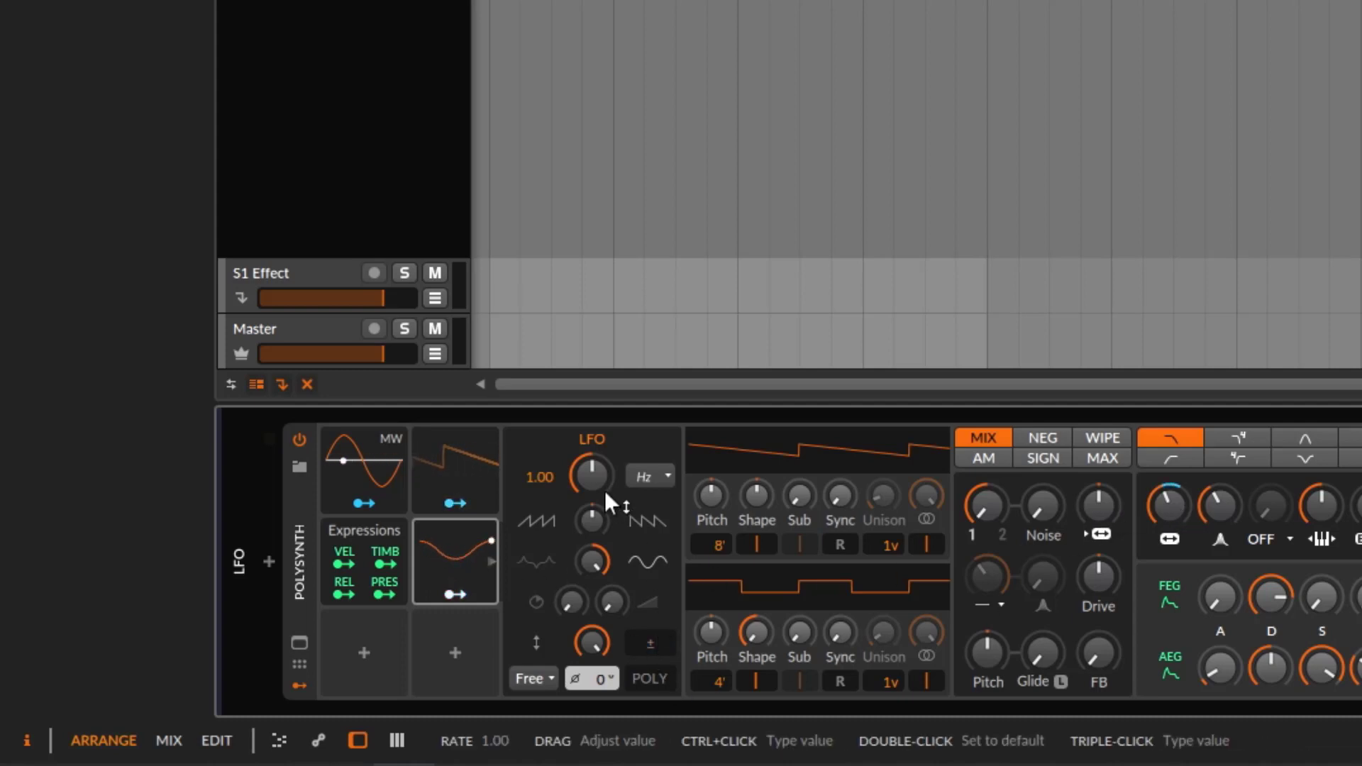
Step: Try faster and slower LFO rates in Hertz, including 0.19, and restore the rate to 1.00
{"action": "left_click", "coordinate": [646, 479]}
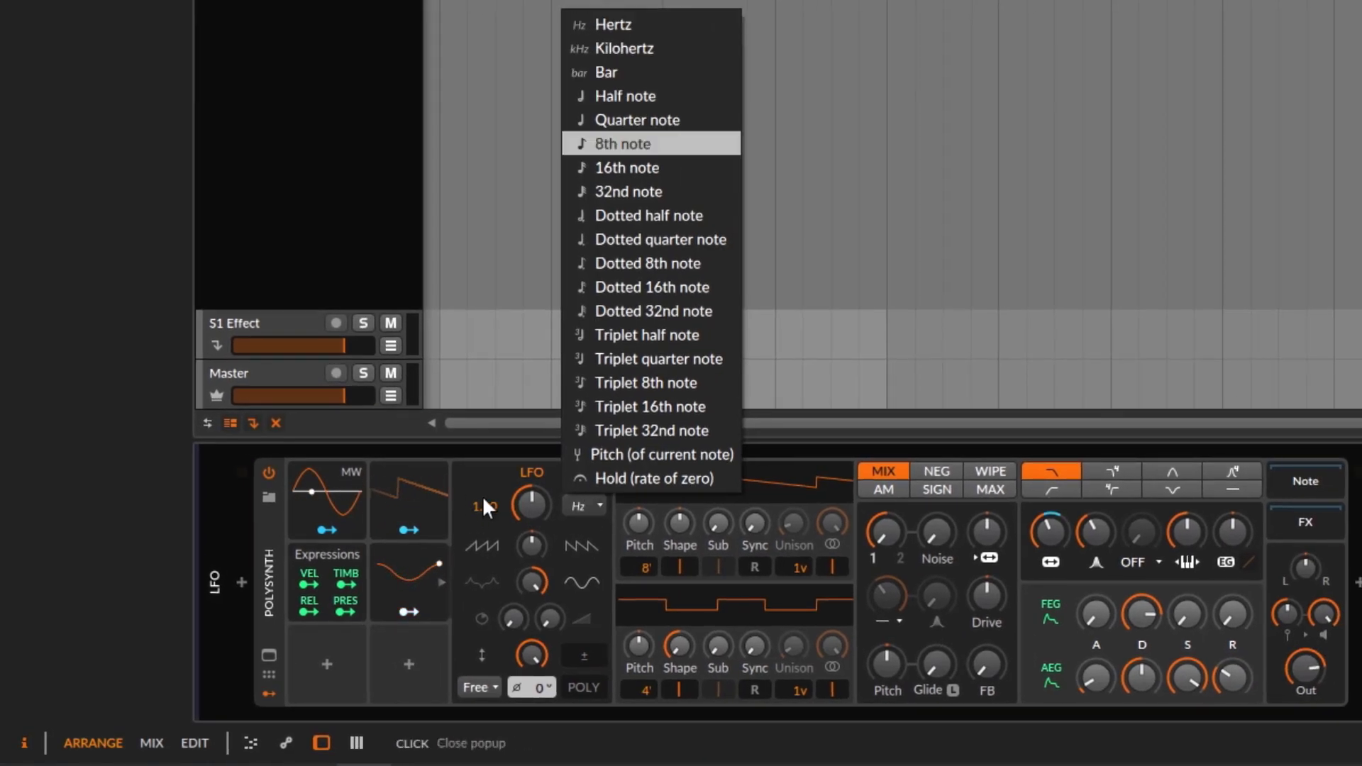
{"action": "left_click", "coordinate": [530, 505]}
{"action": "left_click_drag", "start_coordinate": [529, 505], "coordinate": [530, 480]}
{"action": "double_click", "coordinate": [520, 504]}
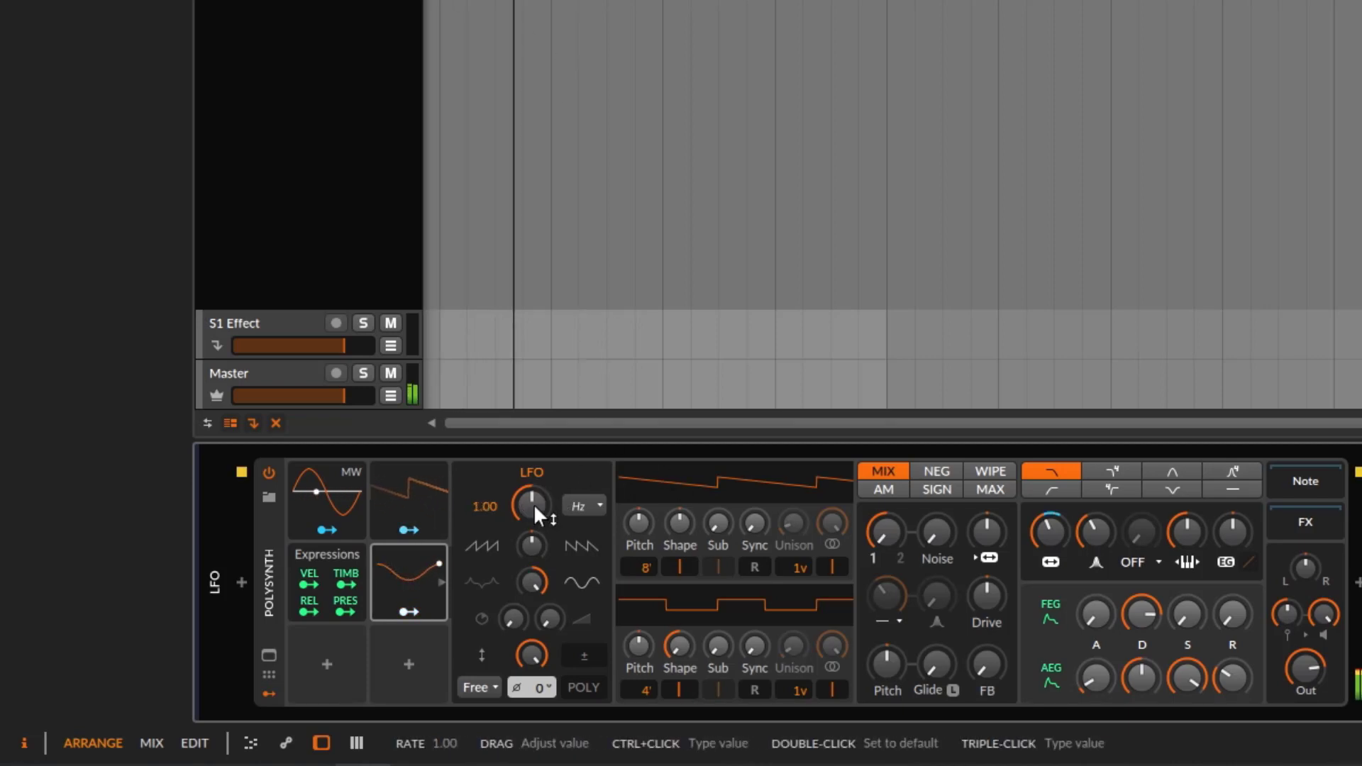
{"action": "mouse_move", "coordinate": [538, 505]}
{"action": "left_mouse_down"}
{"action": "mouse_move", "coordinate": [538, 480]}
{"action": "mouse_move", "coordinate": [531, 528]}
{"action": "left_mouse_up"}
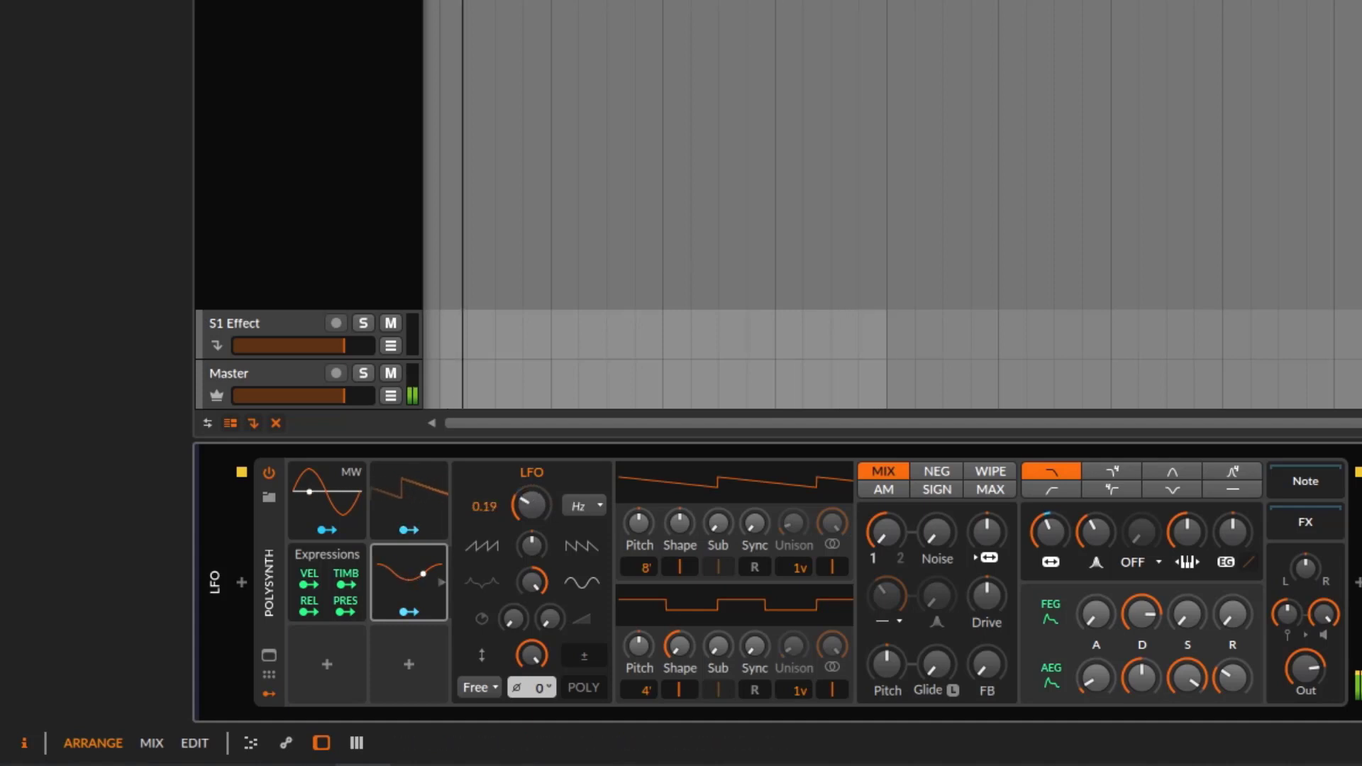
{"action": "mouse_move", "coordinate": [534, 501]}
{"action": "left_mouse_down"}
{"action": "mouse_move", "coordinate": [534, 490]}
{"action": "mouse_move", "coordinate": [534, 525]}
{"action": "mouse_move", "coordinate": [534, 497]}
{"action": "left_mouse_up"}
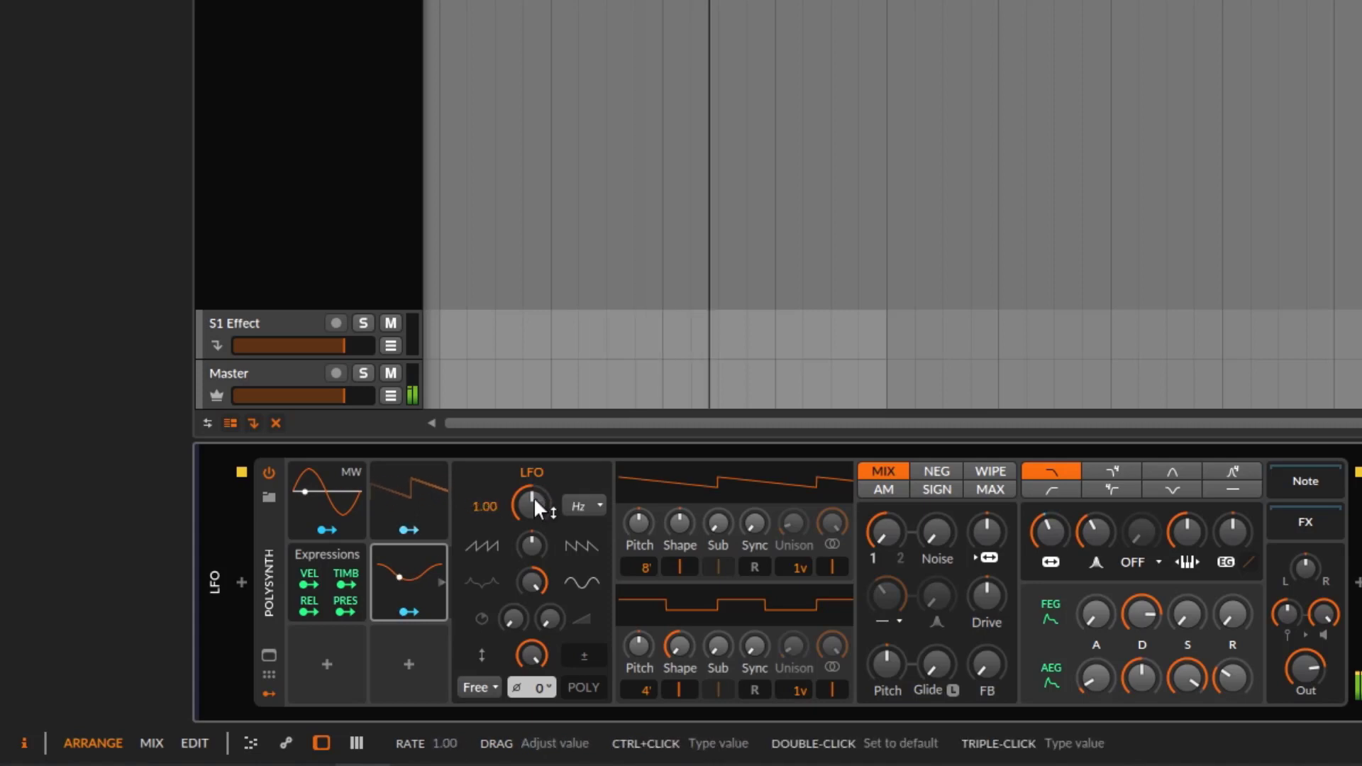
Step: Try the 16th note timebase on the LFO and change it to 8th note
{"action": "left_click", "coordinate": [607, 504]}
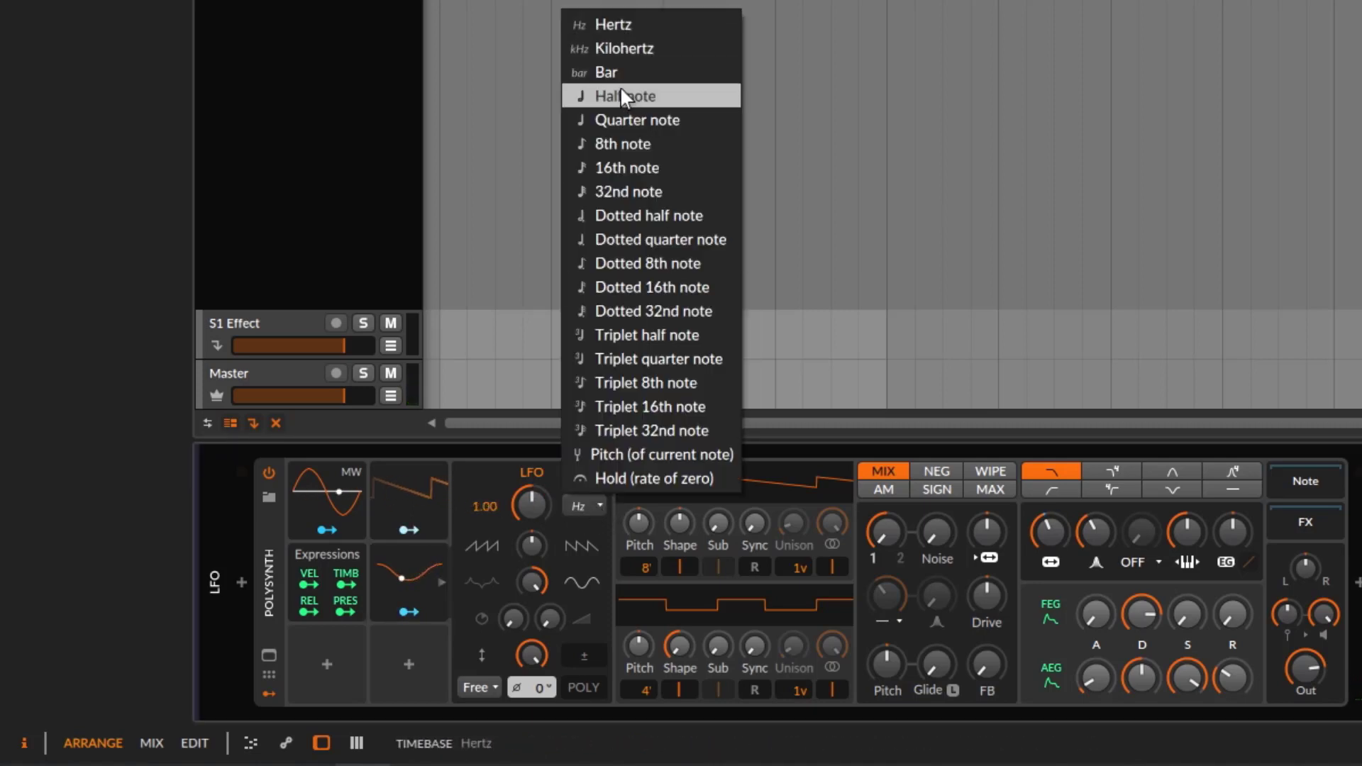
{"action": "left_click", "coordinate": [638, 168]}
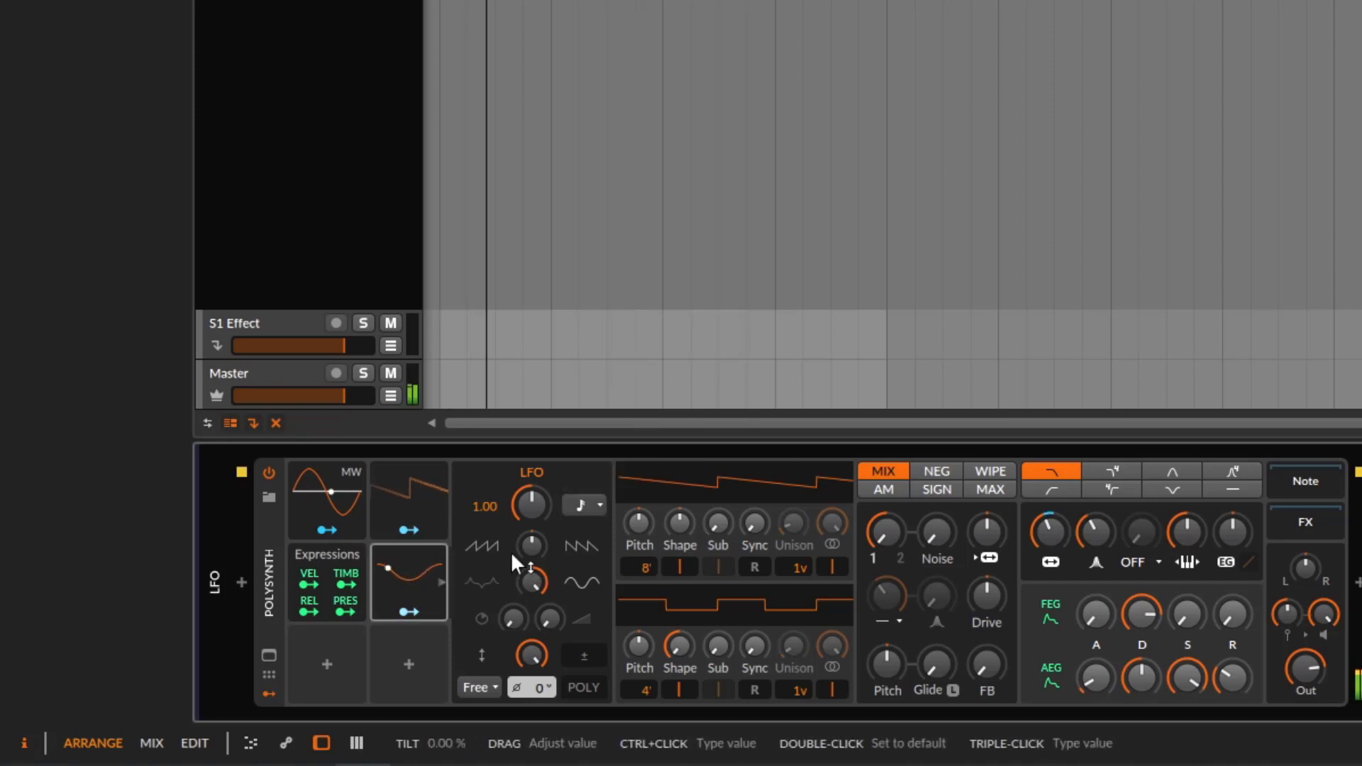
{"action": "left_click", "coordinate": [587, 505]}
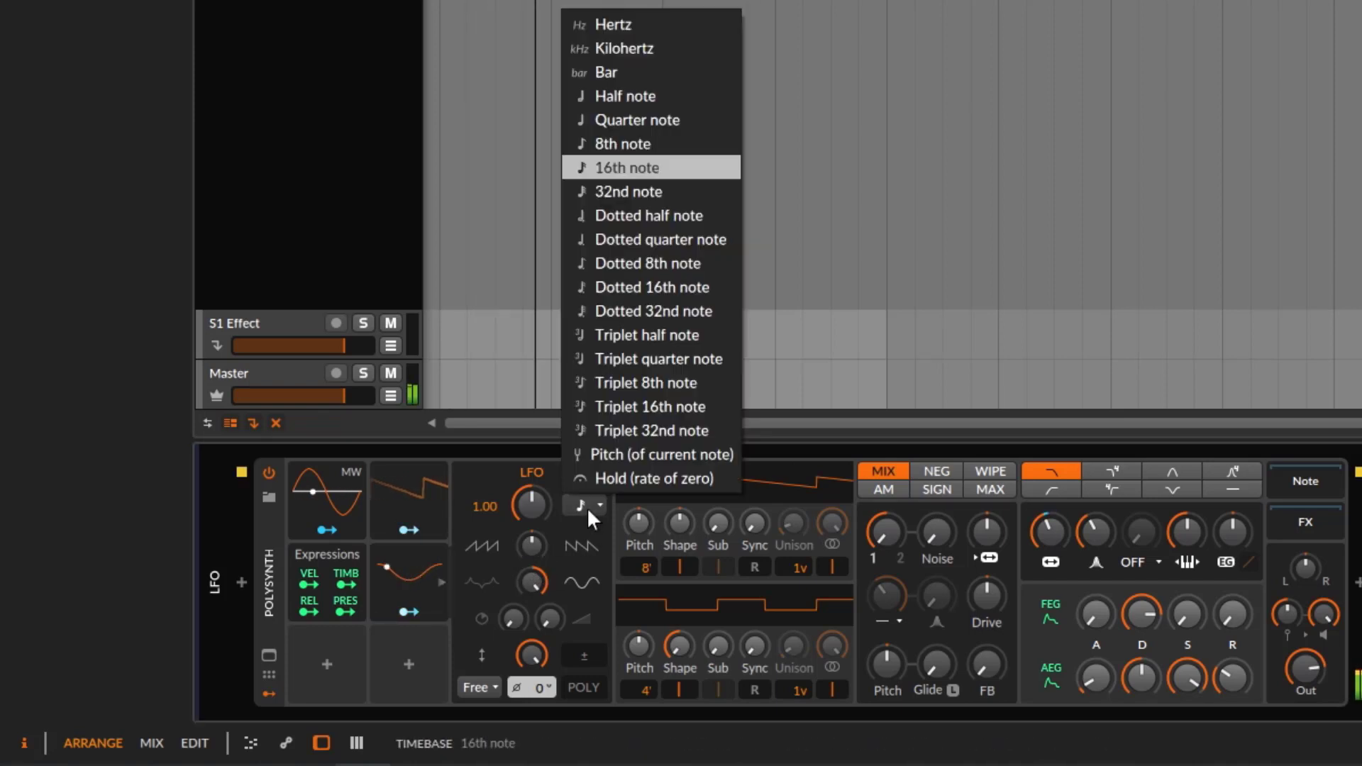
{"action": "left_click", "coordinate": [624, 151]}
Step: Compare the Beat LFO's settings with the regular LFO's, try an LFO rate of 2.37, and restore it to 1.00
{"action": "left_click", "coordinate": [436, 505]}
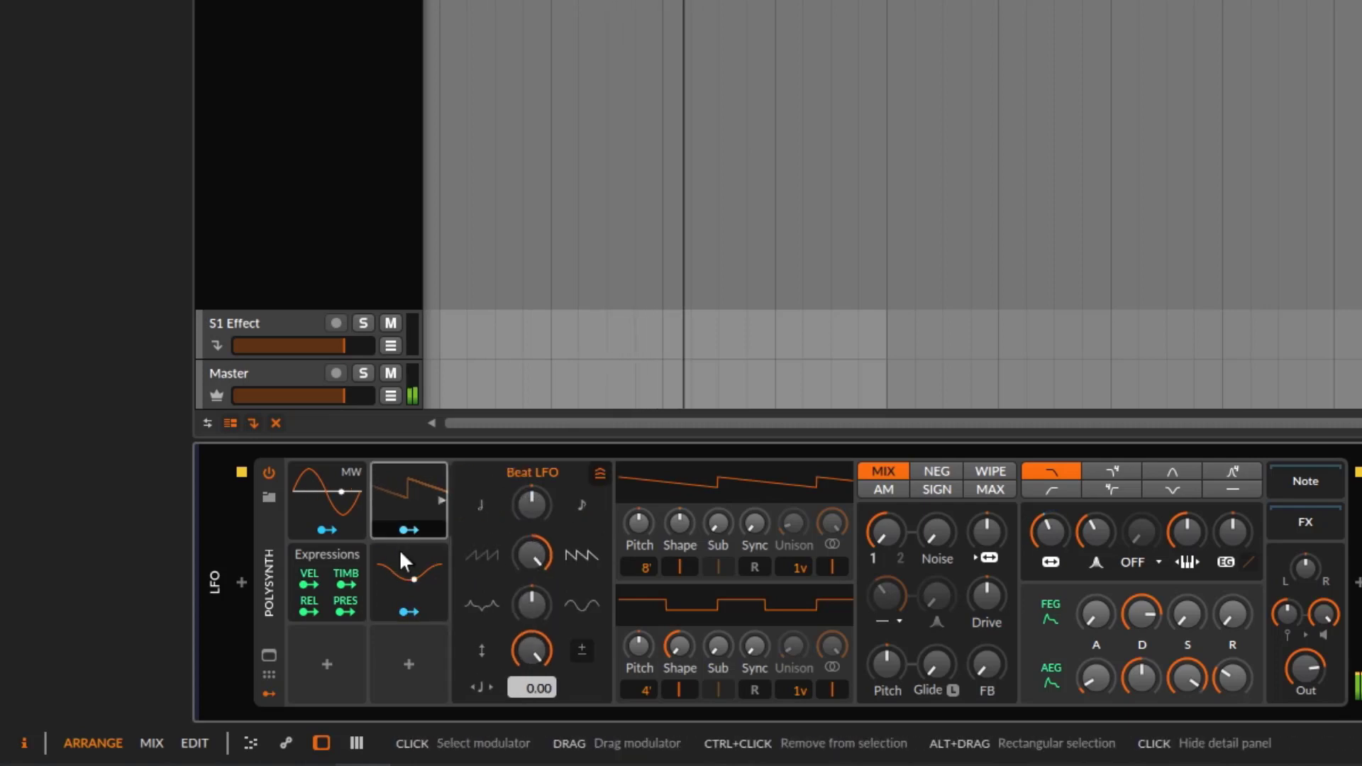
{"action": "left_click", "coordinate": [419, 568]}
{"action": "left_click", "coordinate": [417, 559]}
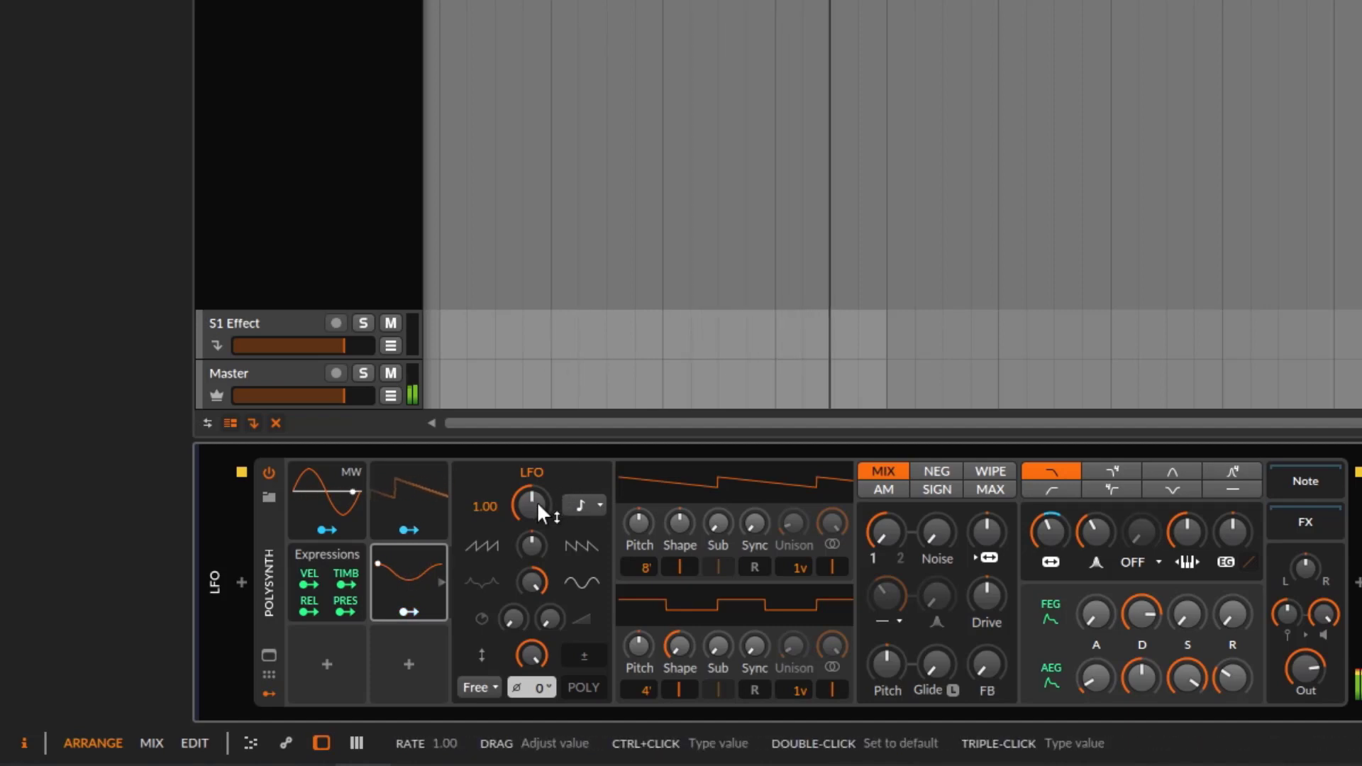
{"action": "left_click", "coordinate": [415, 498]}
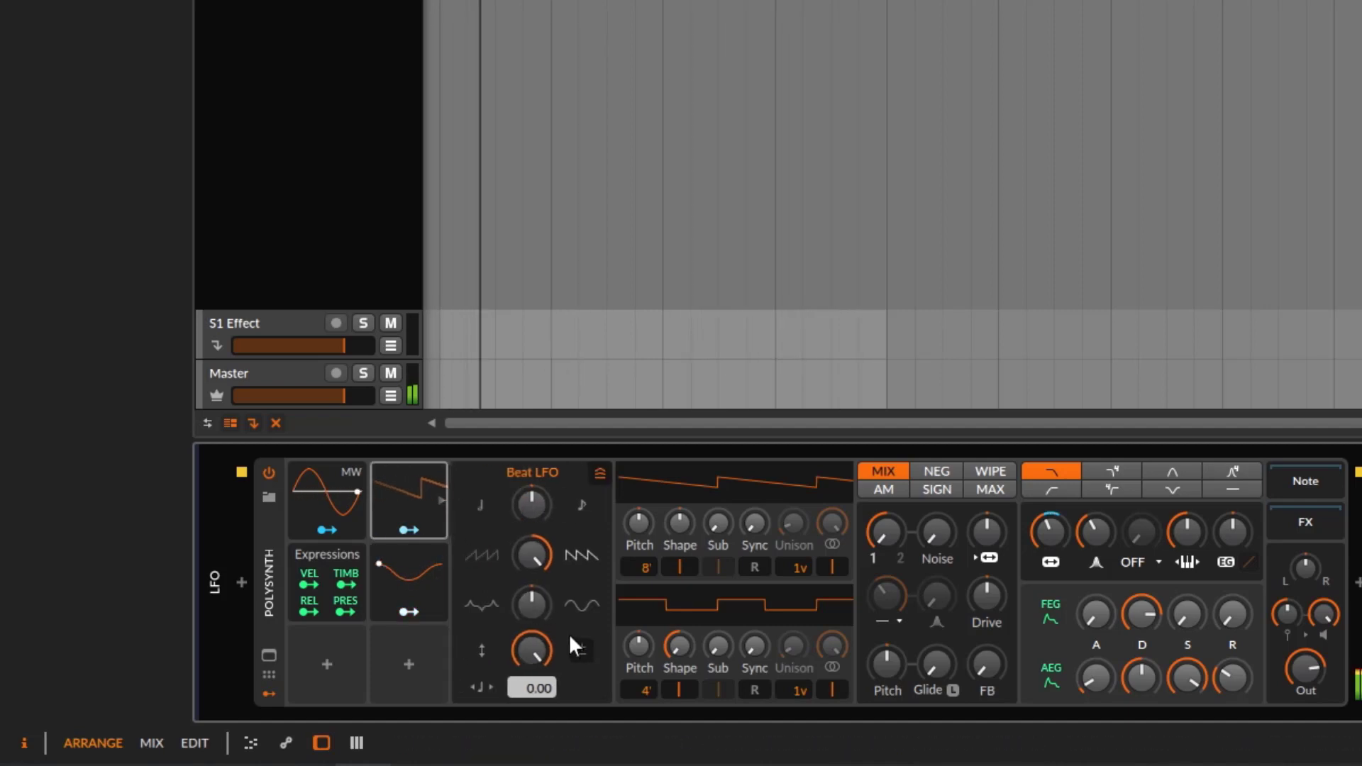
{"action": "left_click", "coordinate": [419, 569]}
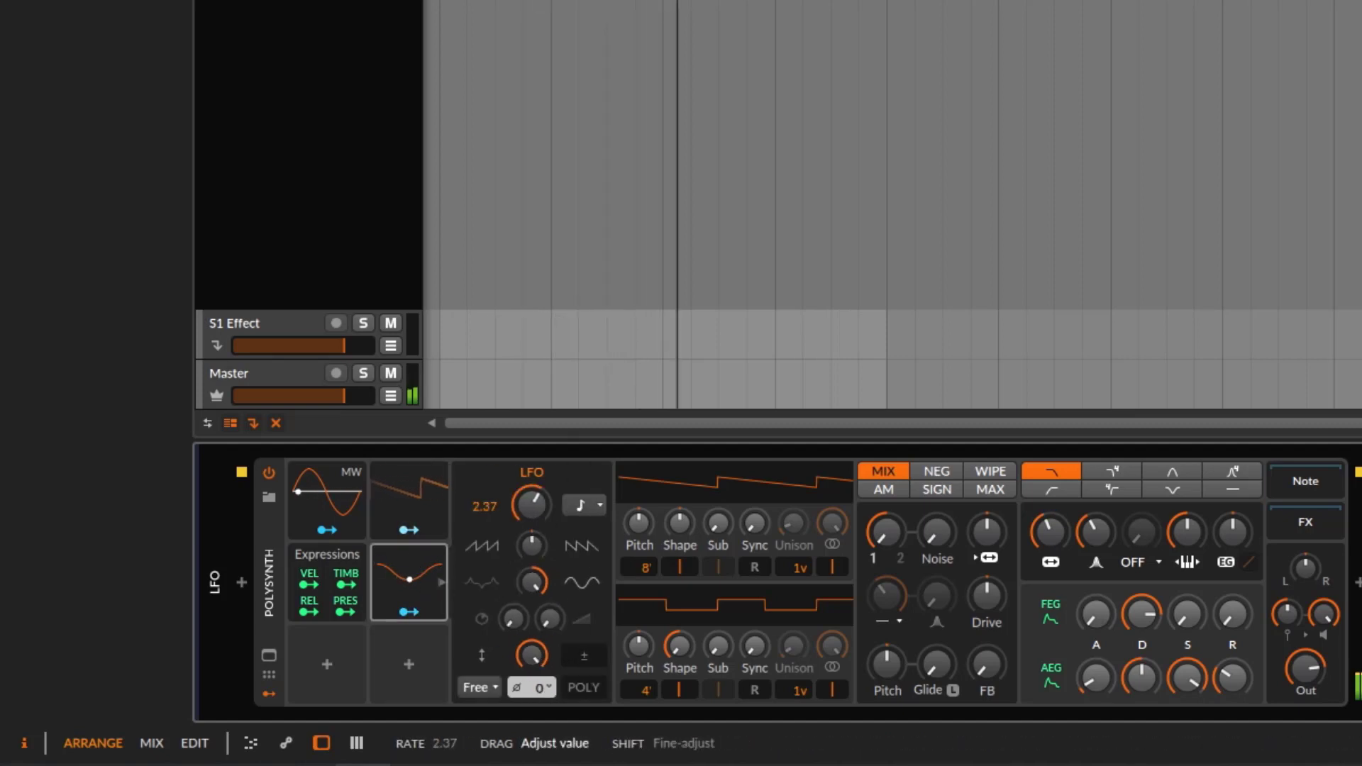
{"action": "mouse_move", "coordinate": [530, 505]}
{"action": "left_mouse_down"}
{"action": "mouse_move", "coordinate": [531, 546]}
{"action": "mouse_move", "coordinate": [531, 522]}
{"action": "left_mouse_up"}
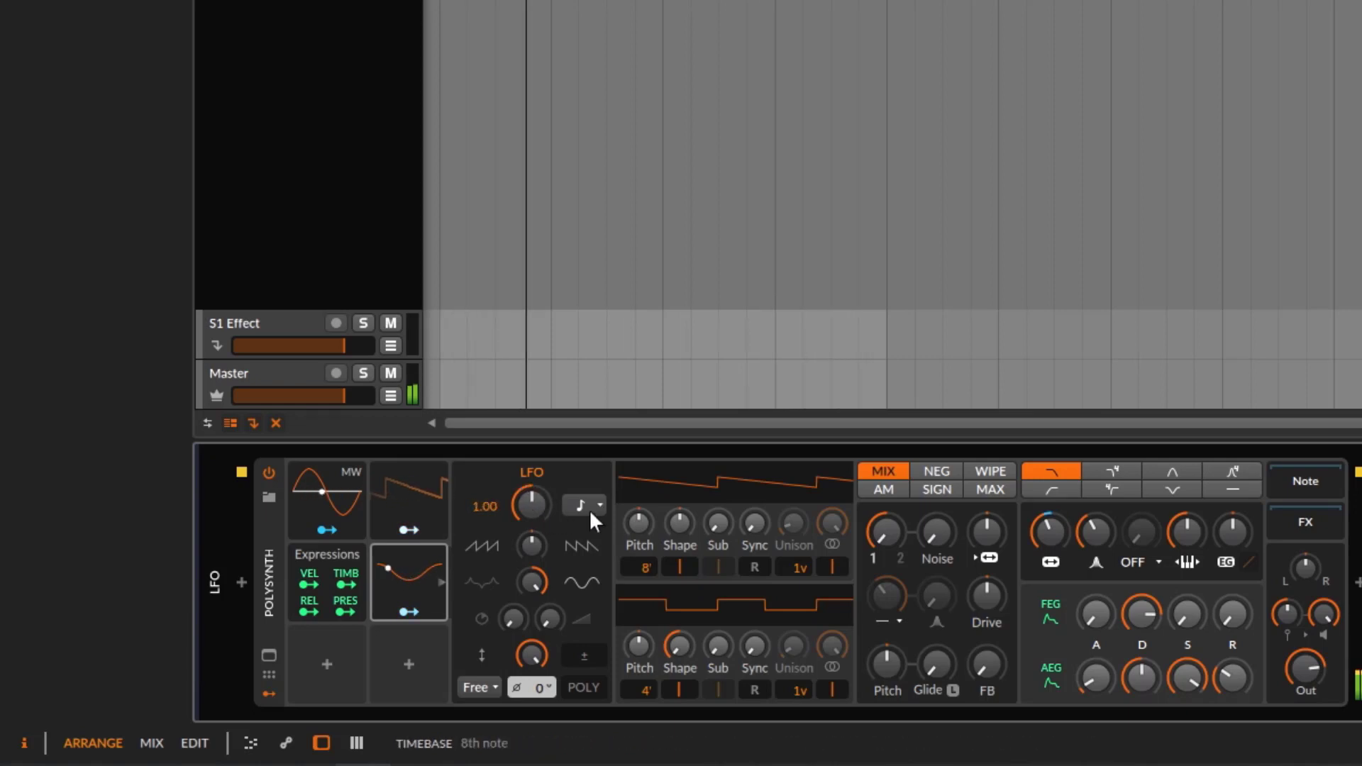
Step: Try the LFO in kilohertz at a rate of 1.37, reset the rate to 1.00 and set the timebase to 16th note
{"action": "left_click", "coordinate": [589, 505]}
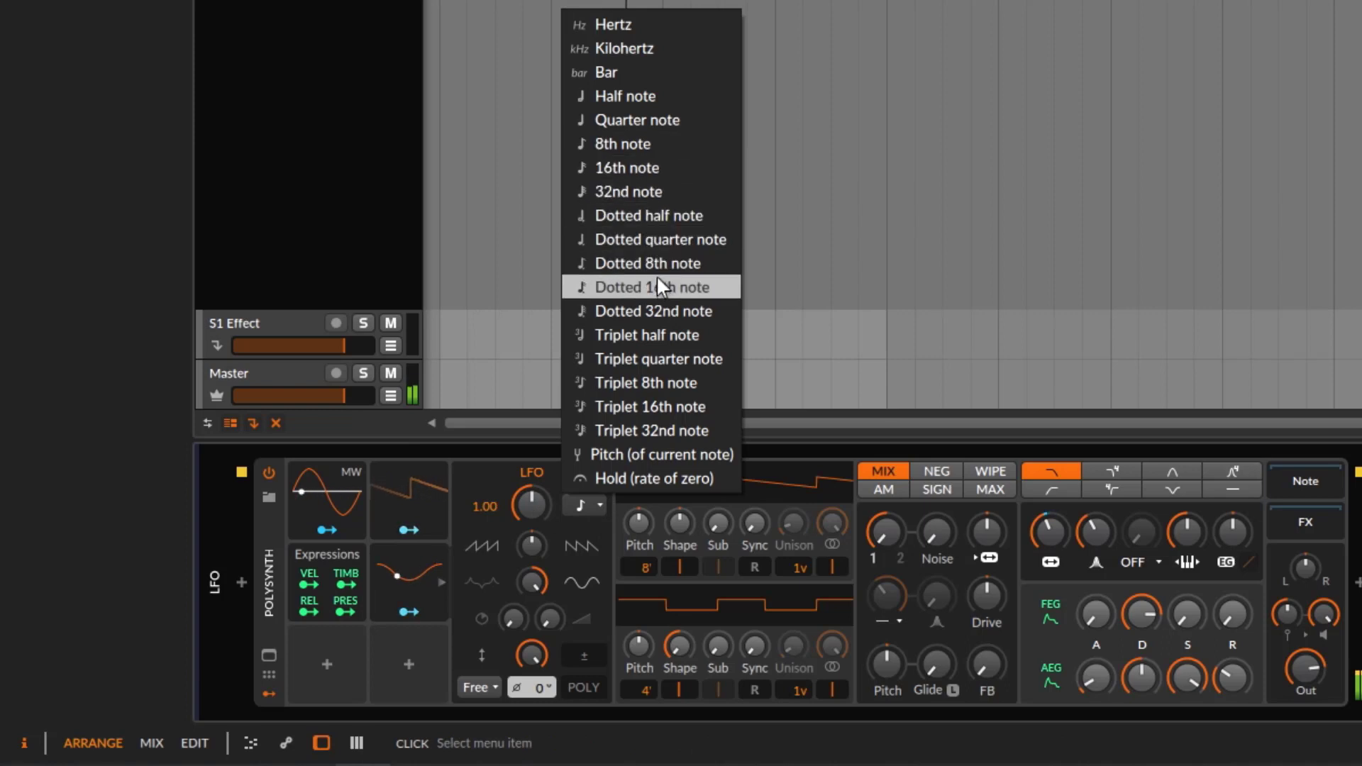
{"action": "left_click", "coordinate": [613, 46]}
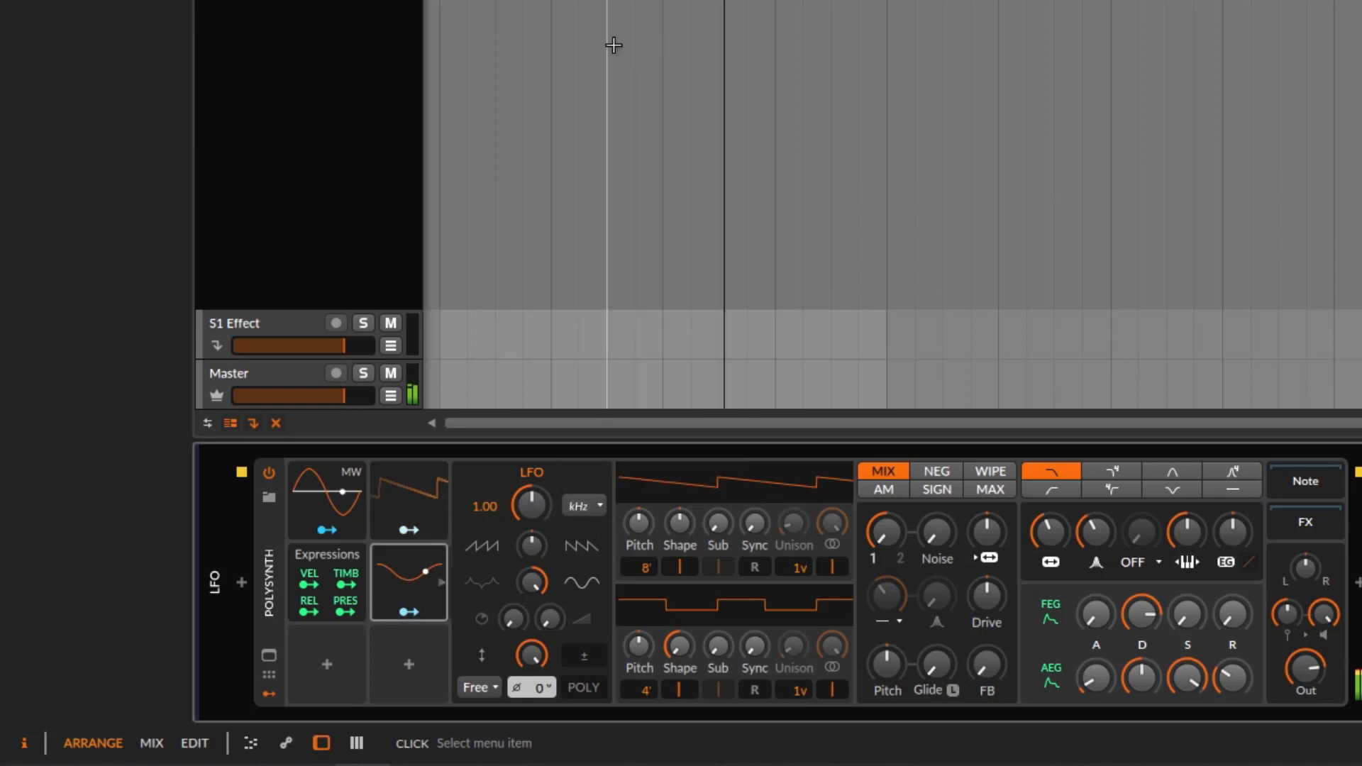
{"action": "mouse_move", "coordinate": [538, 507]}
{"action": "left_mouse_down"}
{"action": "mouse_move", "coordinate": [537, 528]}
{"action": "mouse_move", "coordinate": [538, 482]}
{"action": "left_mouse_up"}
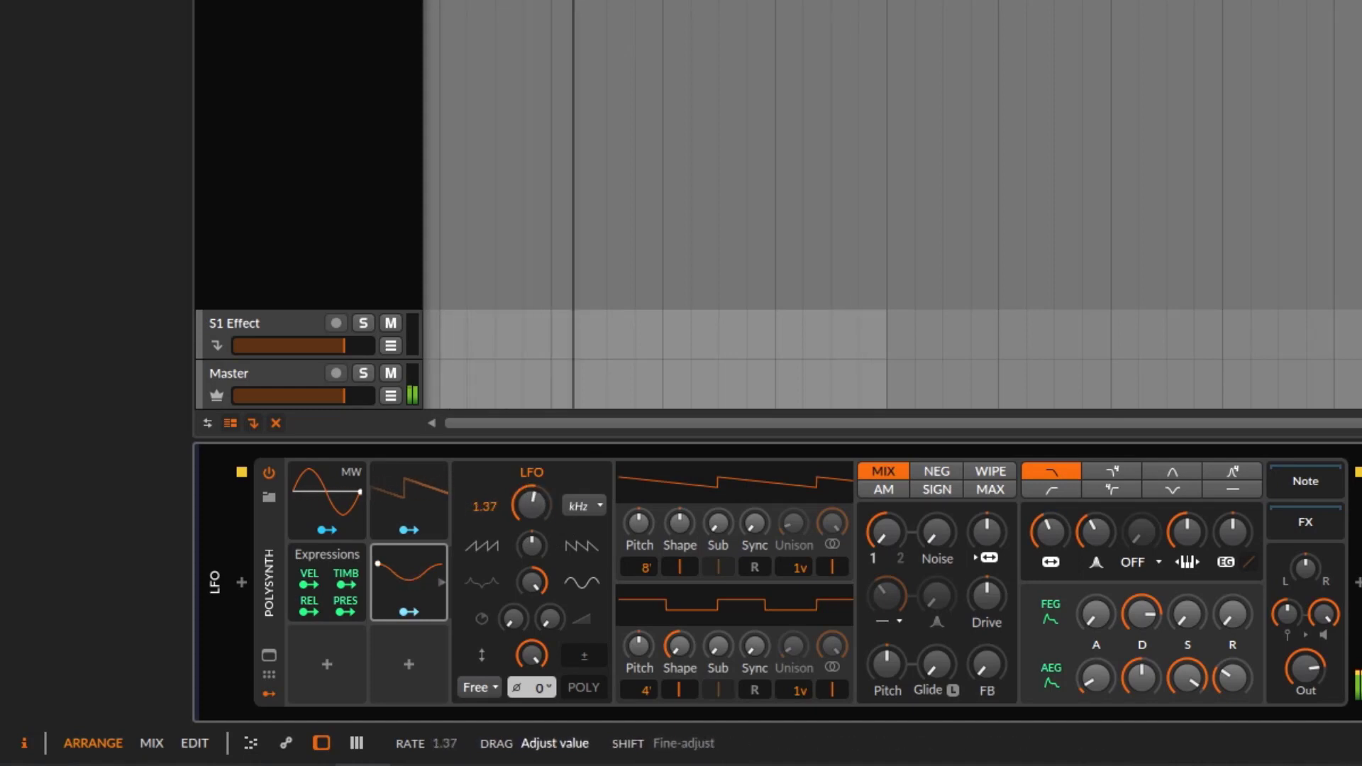
{"action": "double_click", "coordinate": [537, 505]}
{"action": "left_click", "coordinate": [580, 505]}
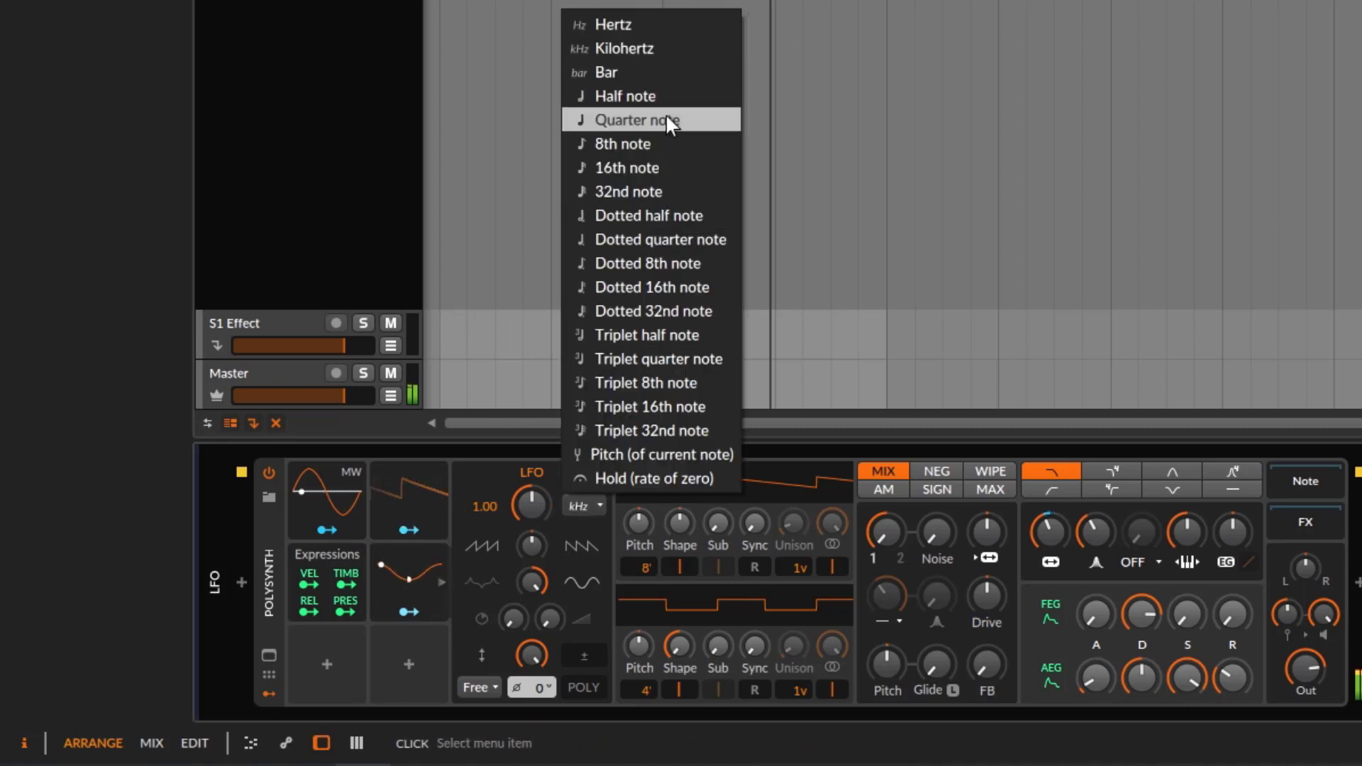
{"action": "left_click", "coordinate": [643, 169]}
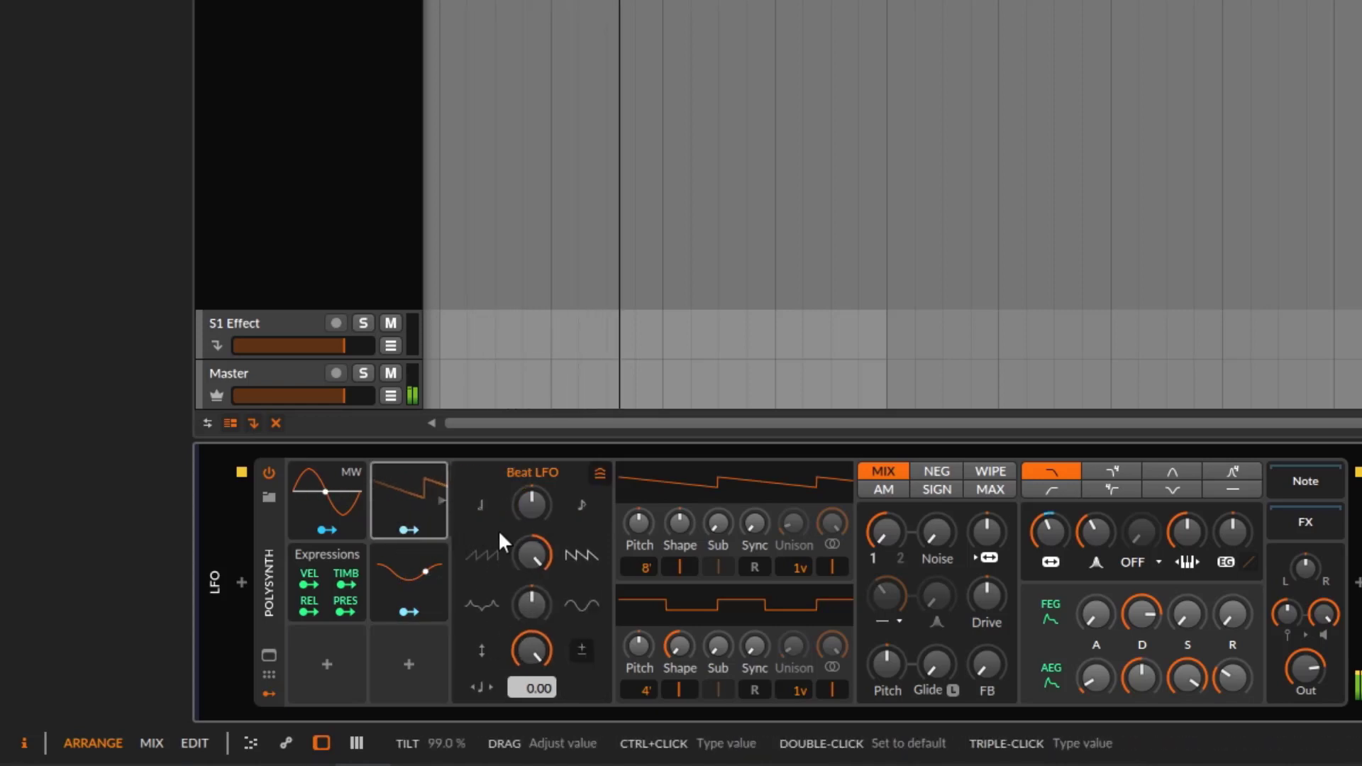
Step: Set the regular LFO's tilt to -100% and reset its curve to 0% for a straight rising saw
{"action": "left_click", "coordinate": [443, 589]}
{"action": "left_click_drag", "start_coordinate": [518, 547], "coordinate": [533, 639]}
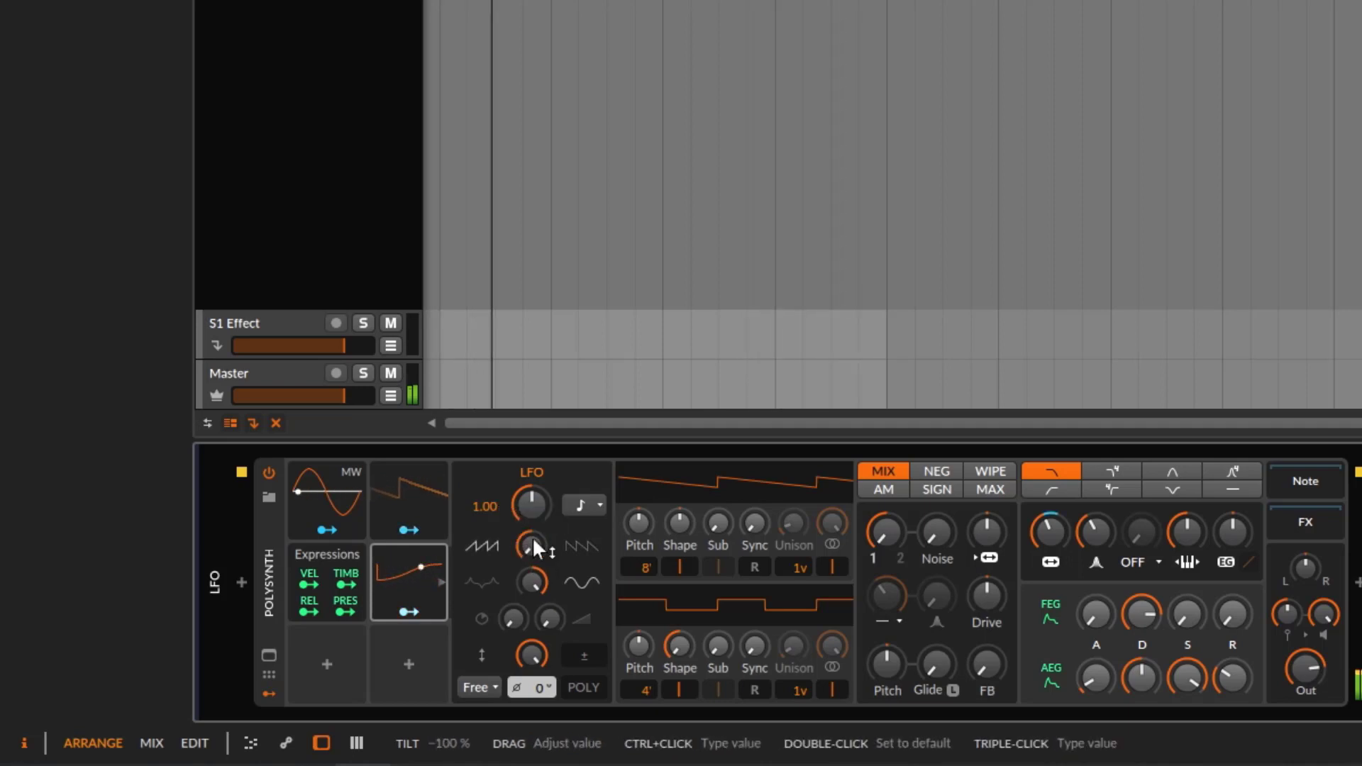
{"action": "double_click", "coordinate": [535, 581]}
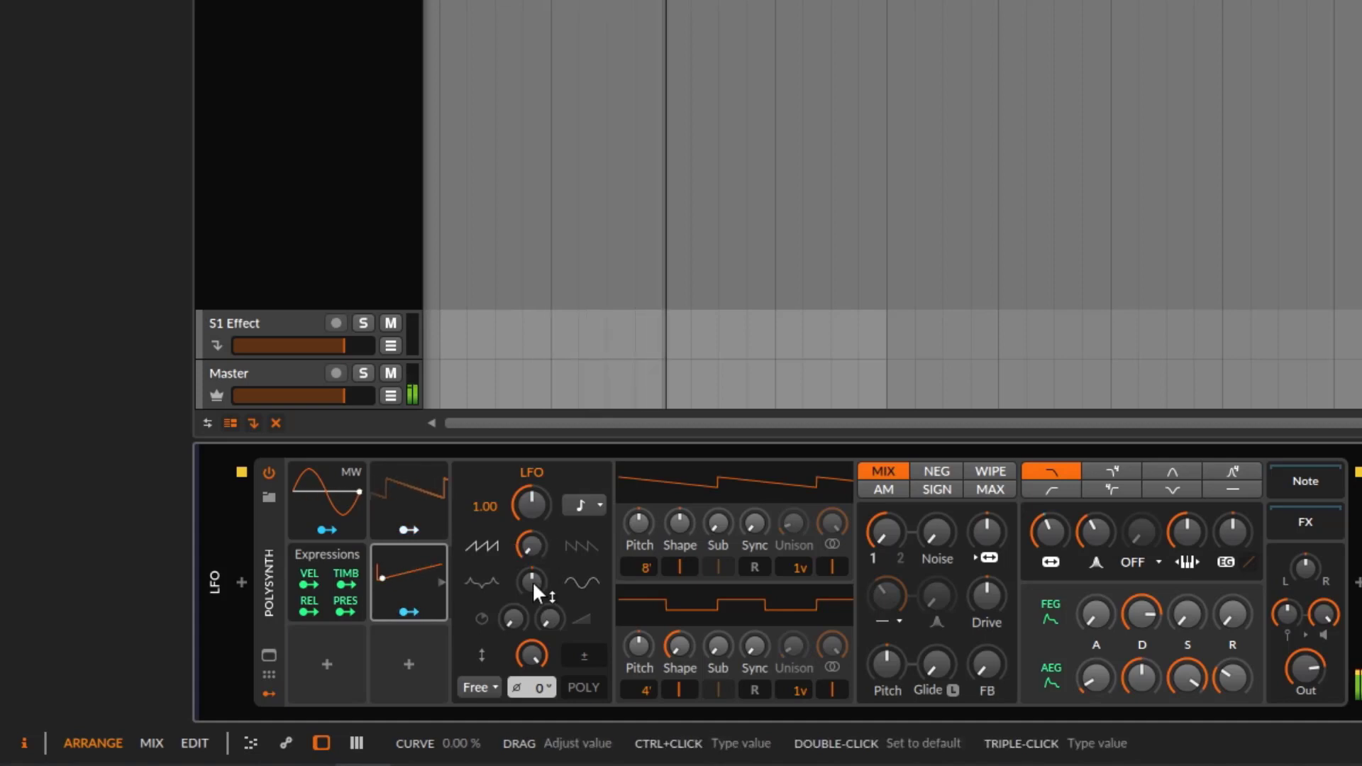
Step: Try the curve on the regular LFO's rising saw and compare it with the Beat LFO's tilt setting
{"action": "mouse_move", "coordinate": [534, 579]}
{"action": "left_mouse_down"}
{"action": "mouse_move", "coordinate": [534, 546]}
{"action": "mouse_move", "coordinate": [534, 557]}
{"action": "left_mouse_up"}
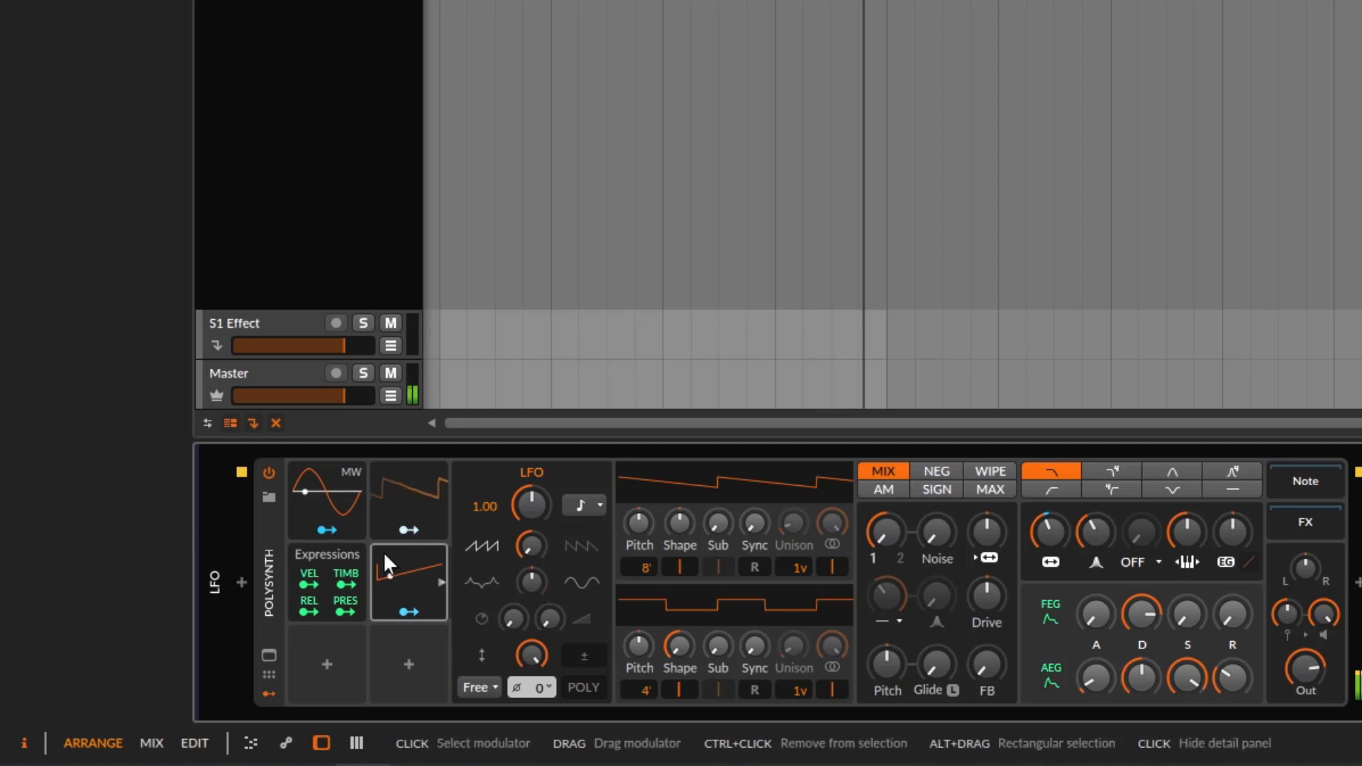
{"action": "left_click", "coordinate": [429, 501]}
{"action": "left_click_drag", "start_coordinate": [535, 561], "coordinate": [531, 624]}
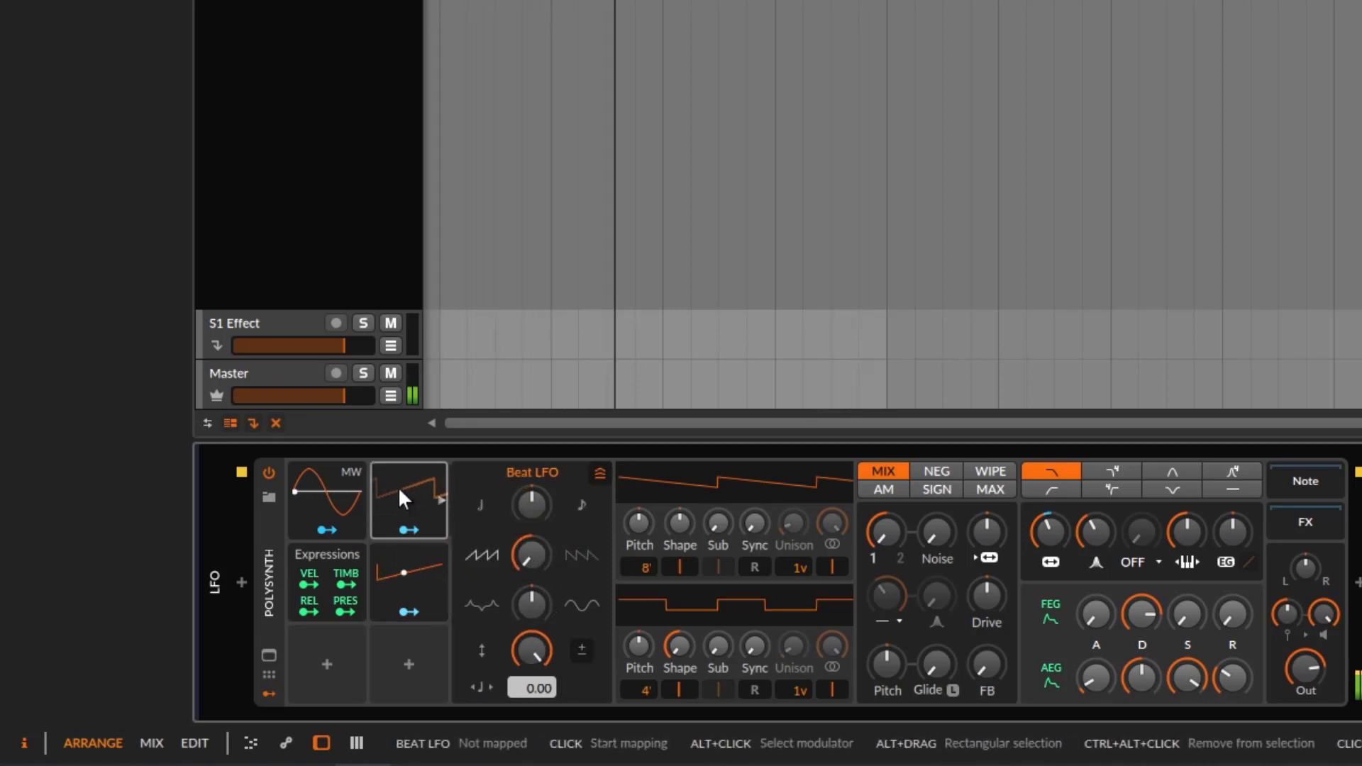
{"action": "left_click", "coordinate": [425, 573]}
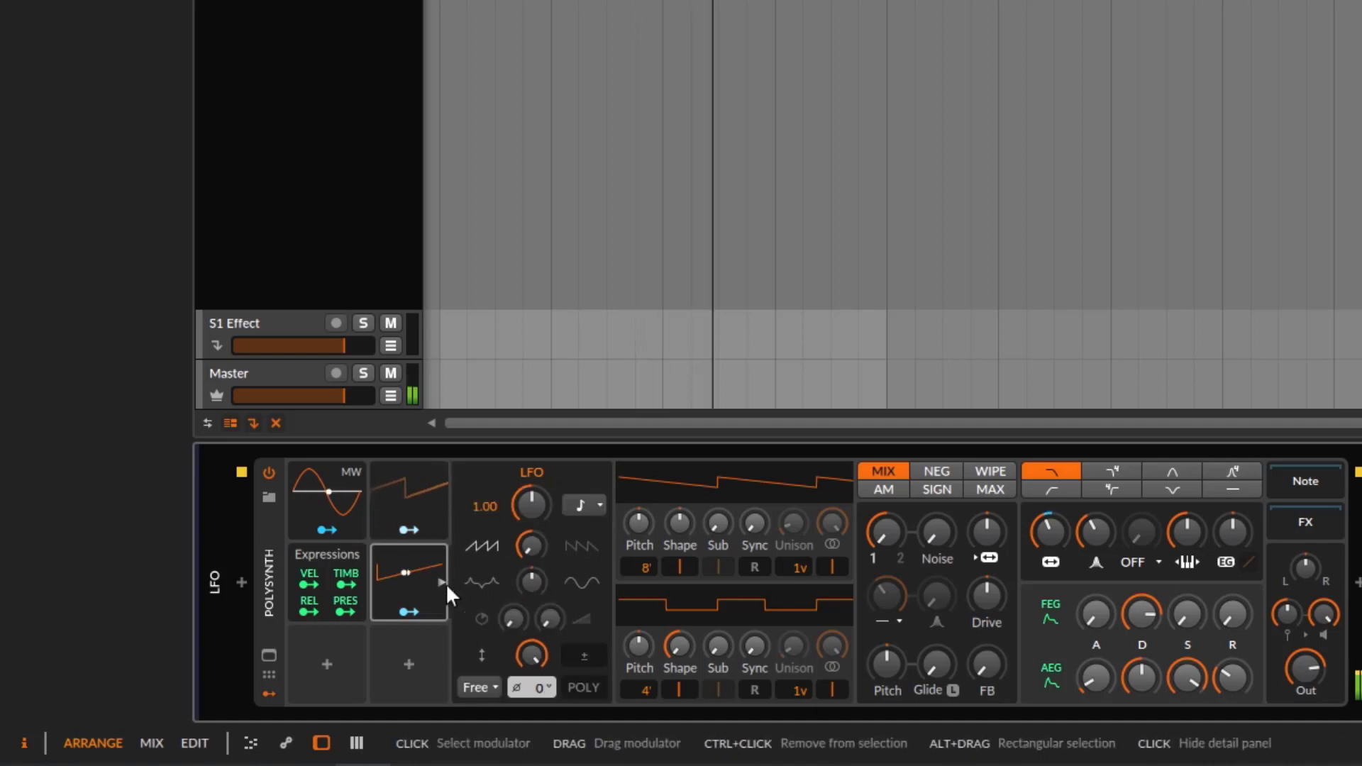
Step: Try the regular LFO at 100% tilt with a raised curve, and reset both tilt and curve to 0% for a triangle
{"action": "left_click_drag", "start_coordinate": [531, 546], "coordinate": [531, 481]}
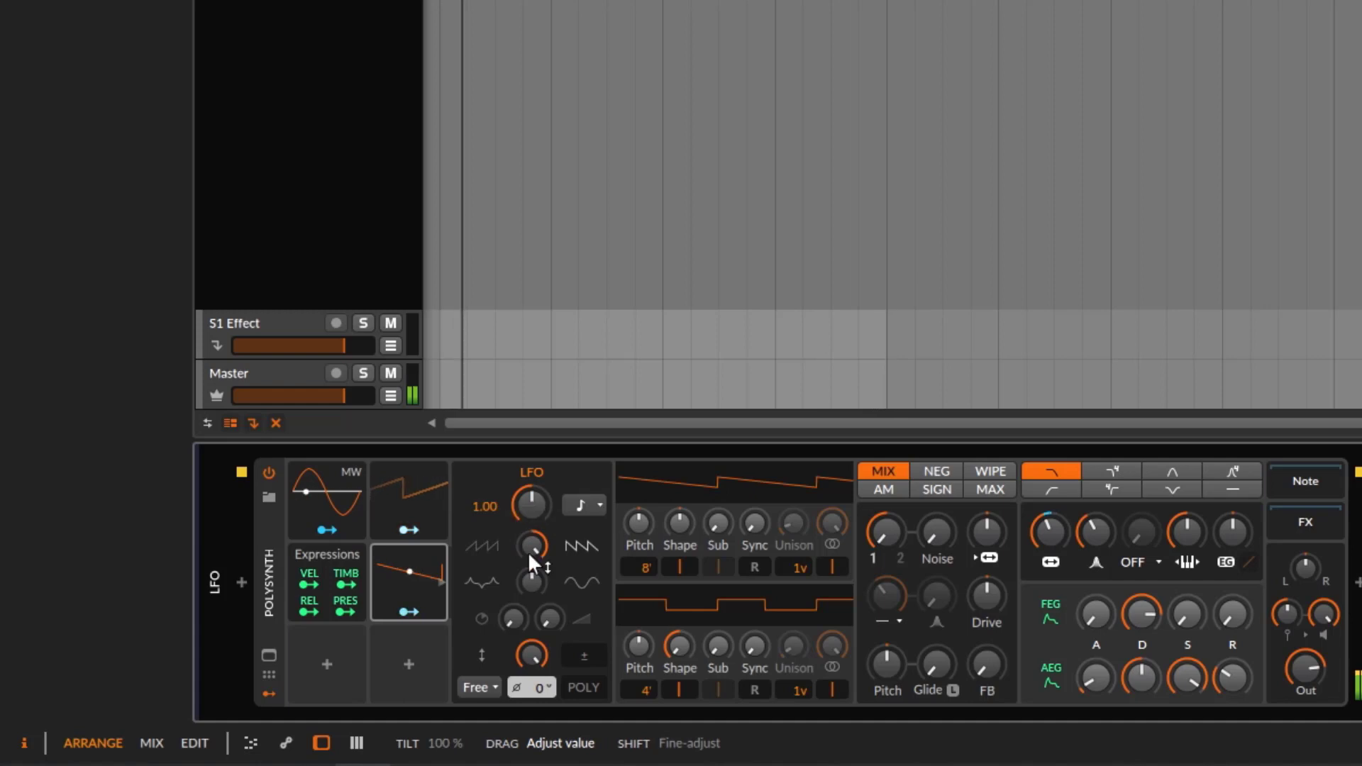
{"action": "left_click_drag", "start_coordinate": [533, 584], "coordinate": [533, 552]}
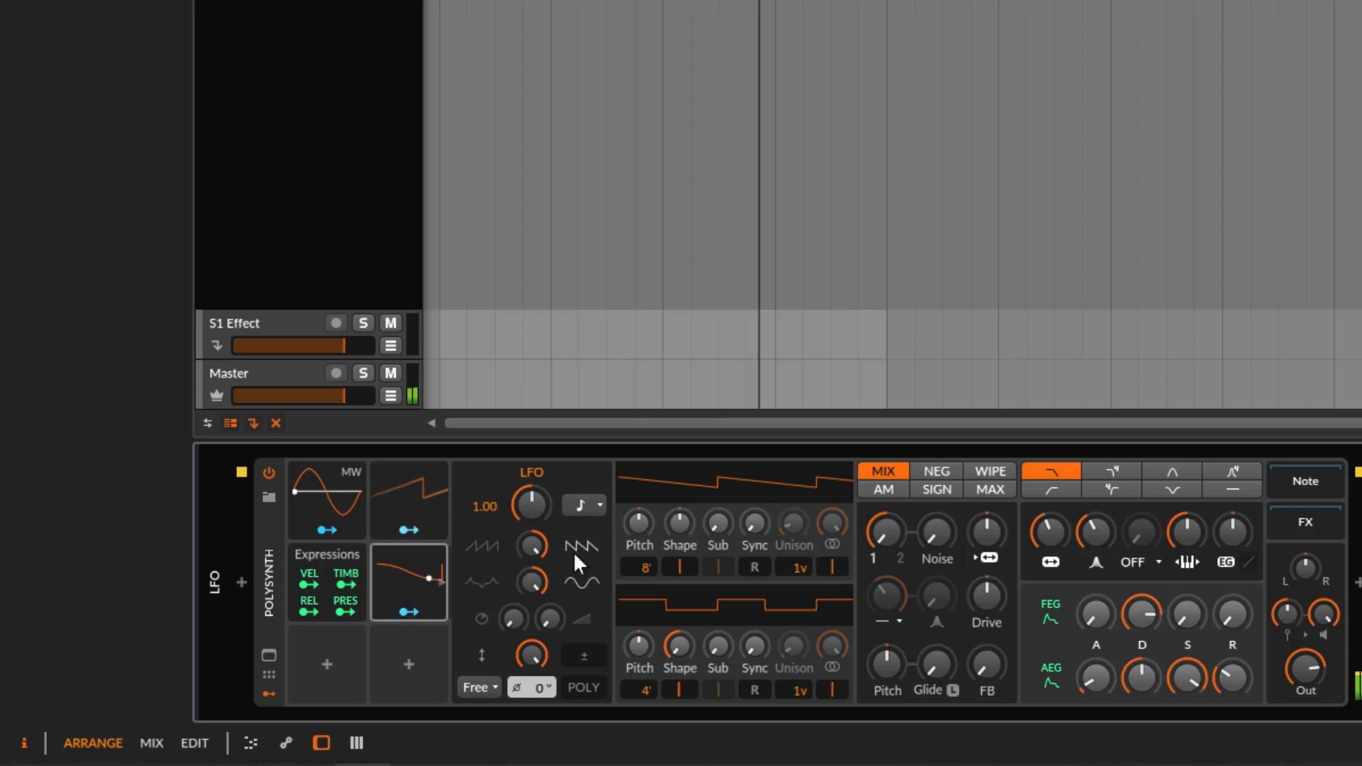
{"action": "double_click", "coordinate": [539, 540]}
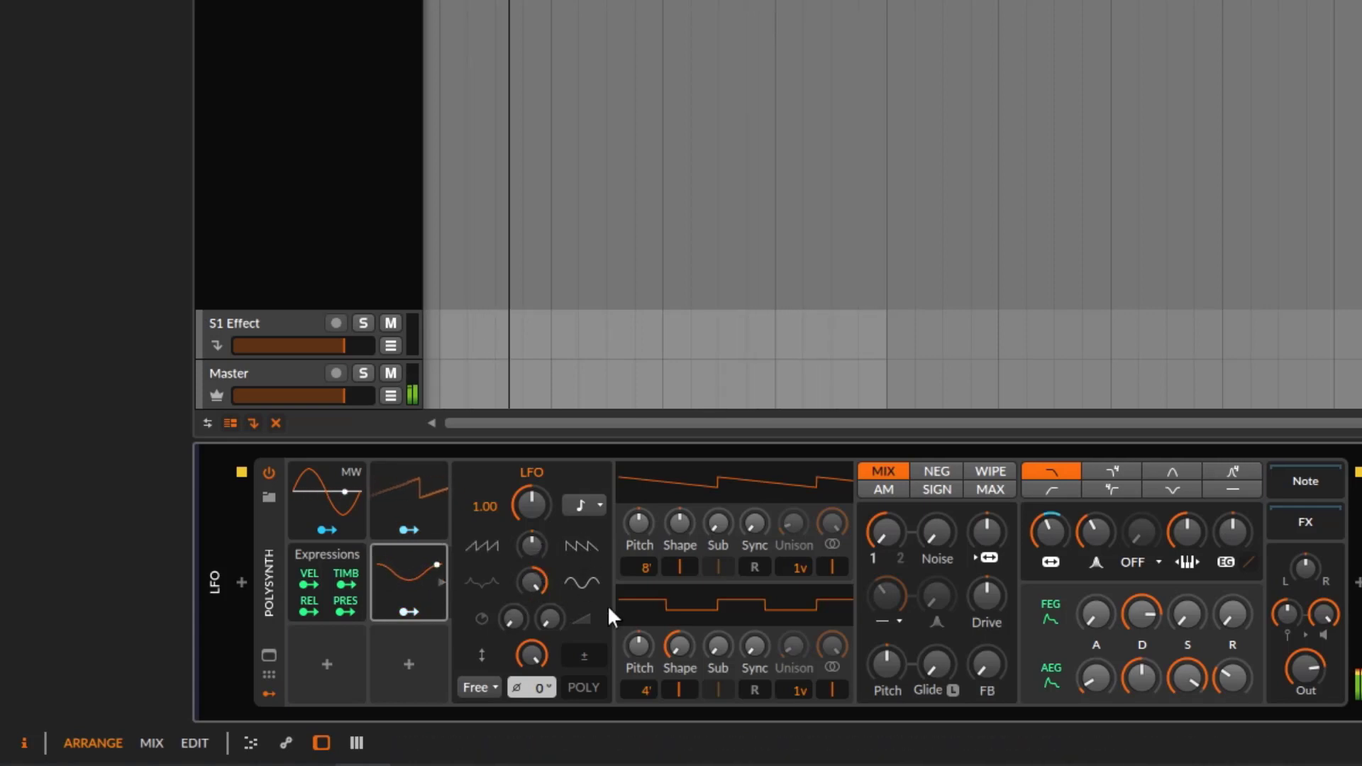
{"action": "double_click", "coordinate": [533, 581]}
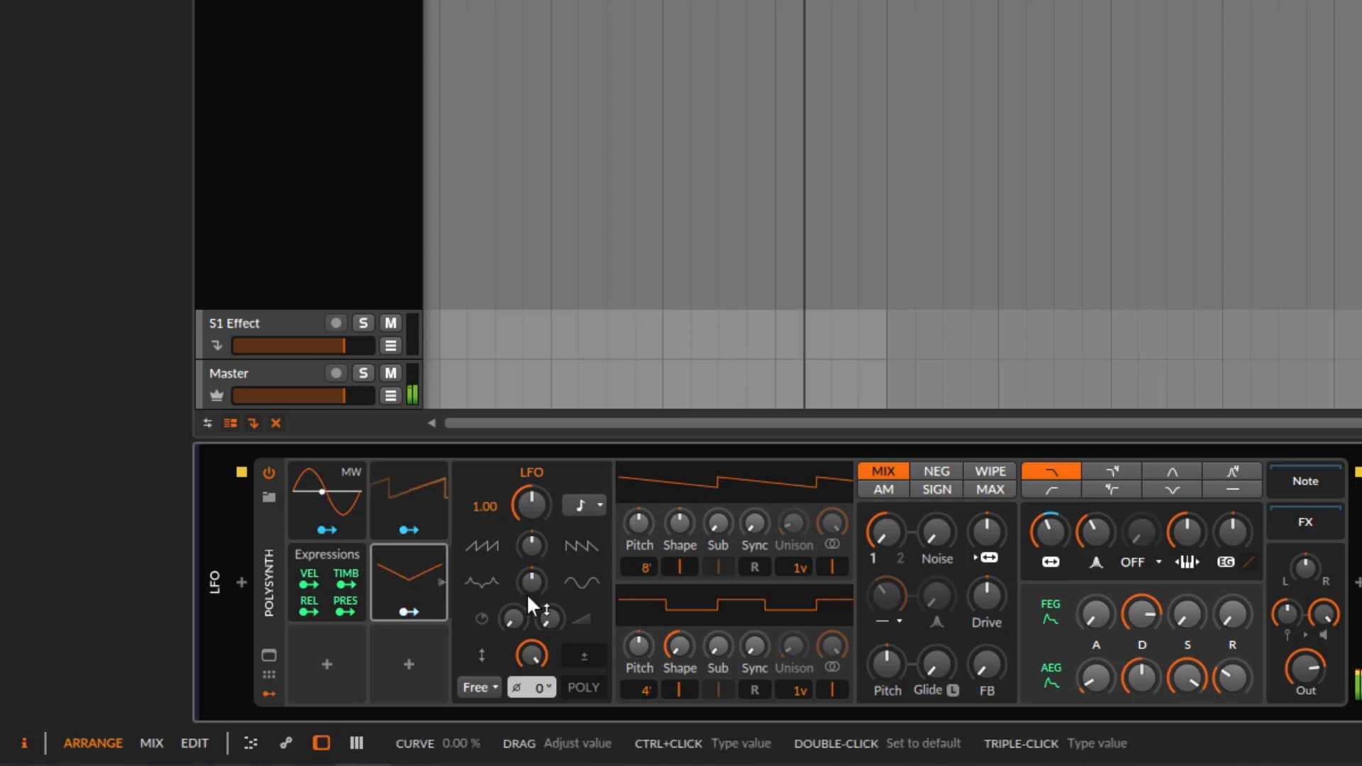
Step: Compare the triangle with the Beat LFO, and try a lowered curve and a tilt of 47% on the regular LFO
{"action": "left_click", "coordinate": [399, 491]}
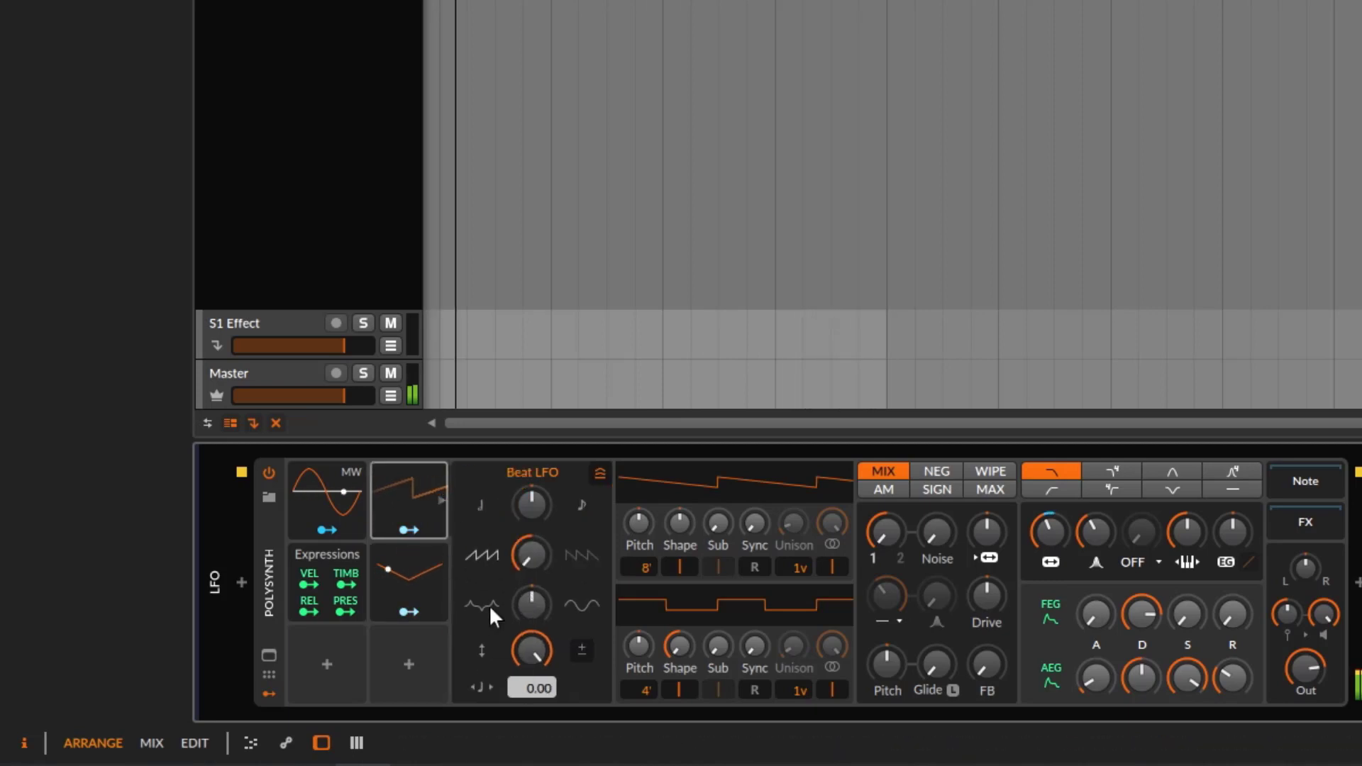
{"action": "left_click", "coordinate": [416, 572]}
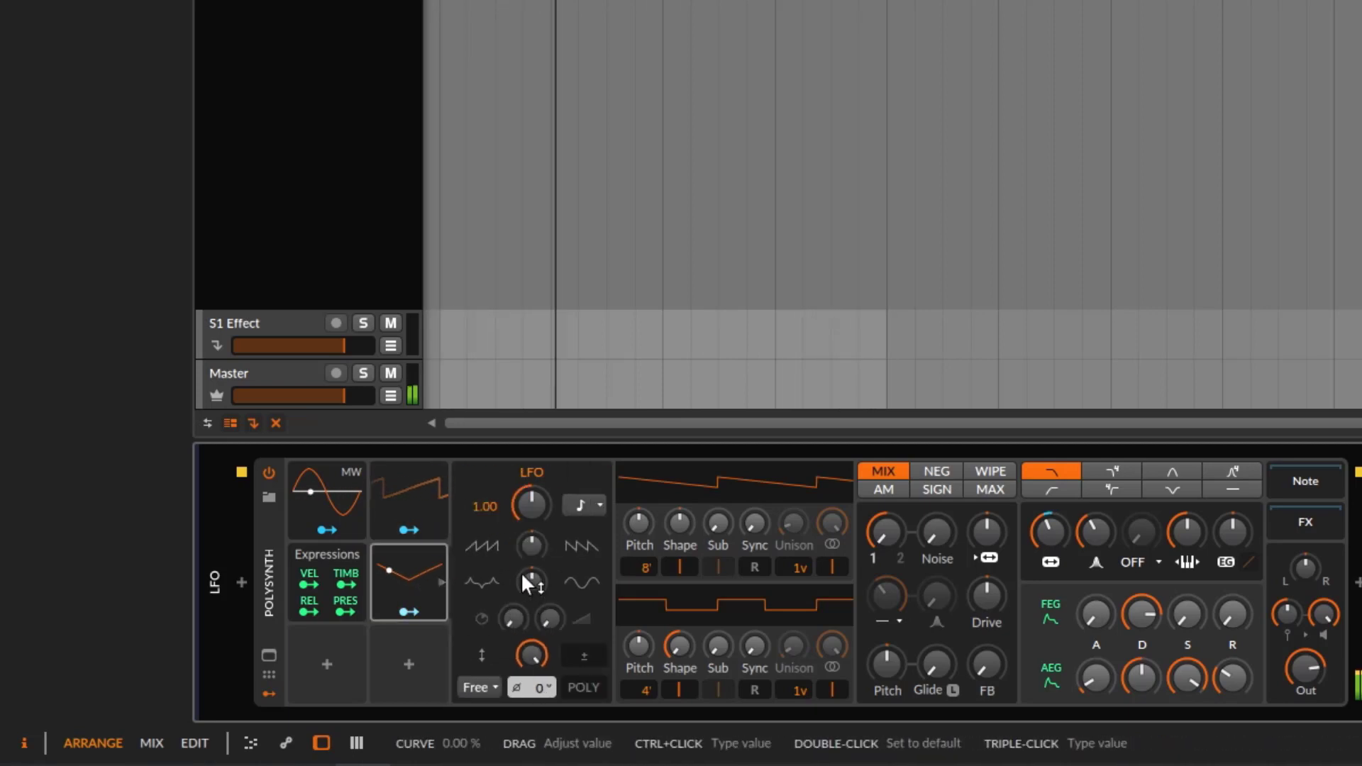
{"action": "left_click_drag", "start_coordinate": [521, 572], "coordinate": [525, 630]}
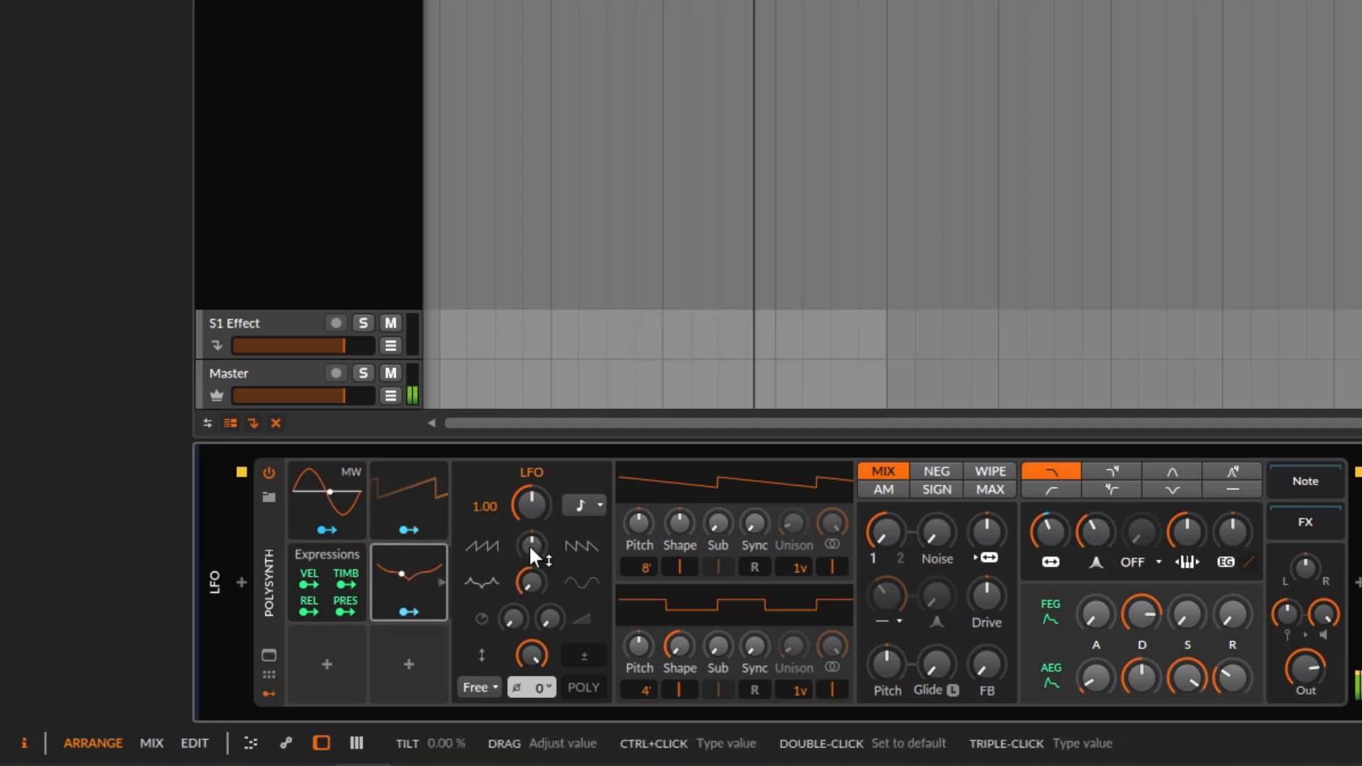
{"action": "left_click_drag", "start_coordinate": [530, 543], "coordinate": [529, 510]}
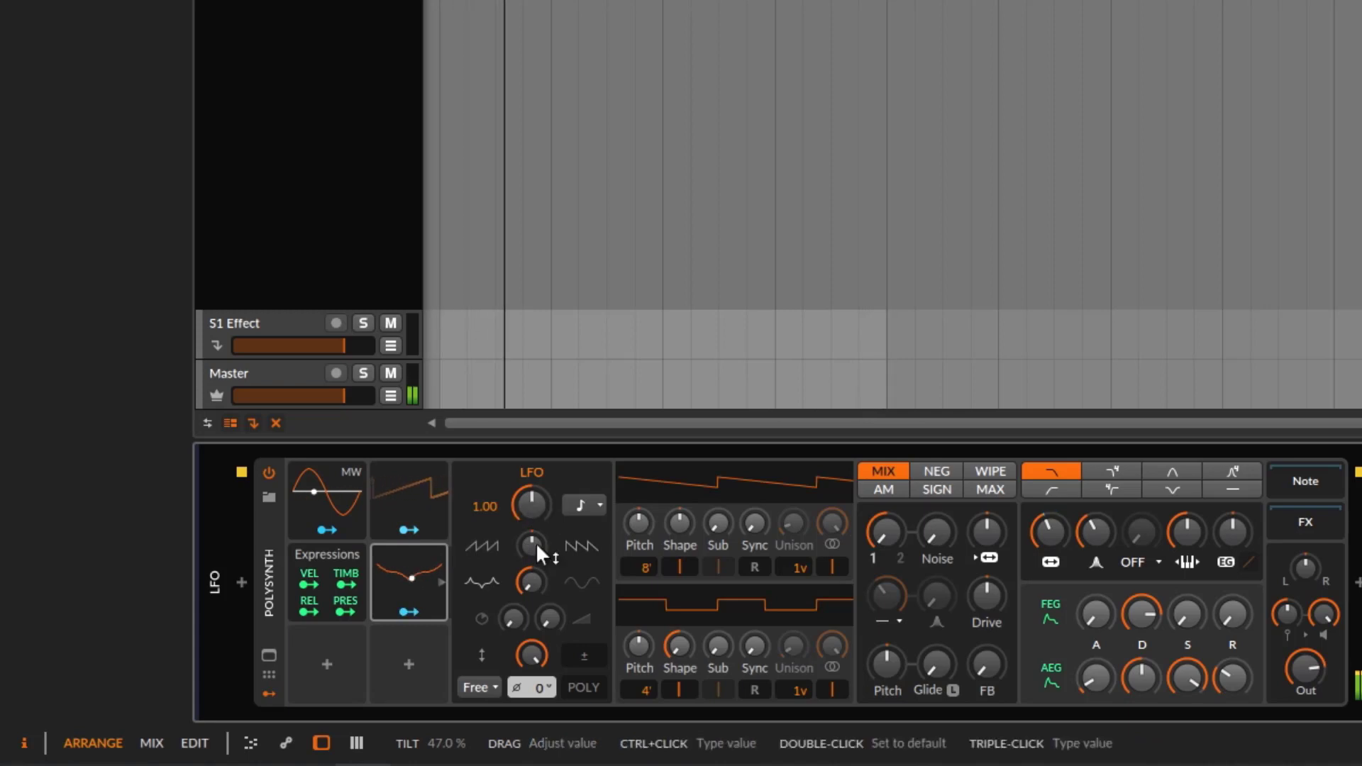
Step: Compare the Beat LFO's settings with the regular LFO's and review the regular LFO's timebase options
{"action": "left_click", "coordinate": [406, 499]}
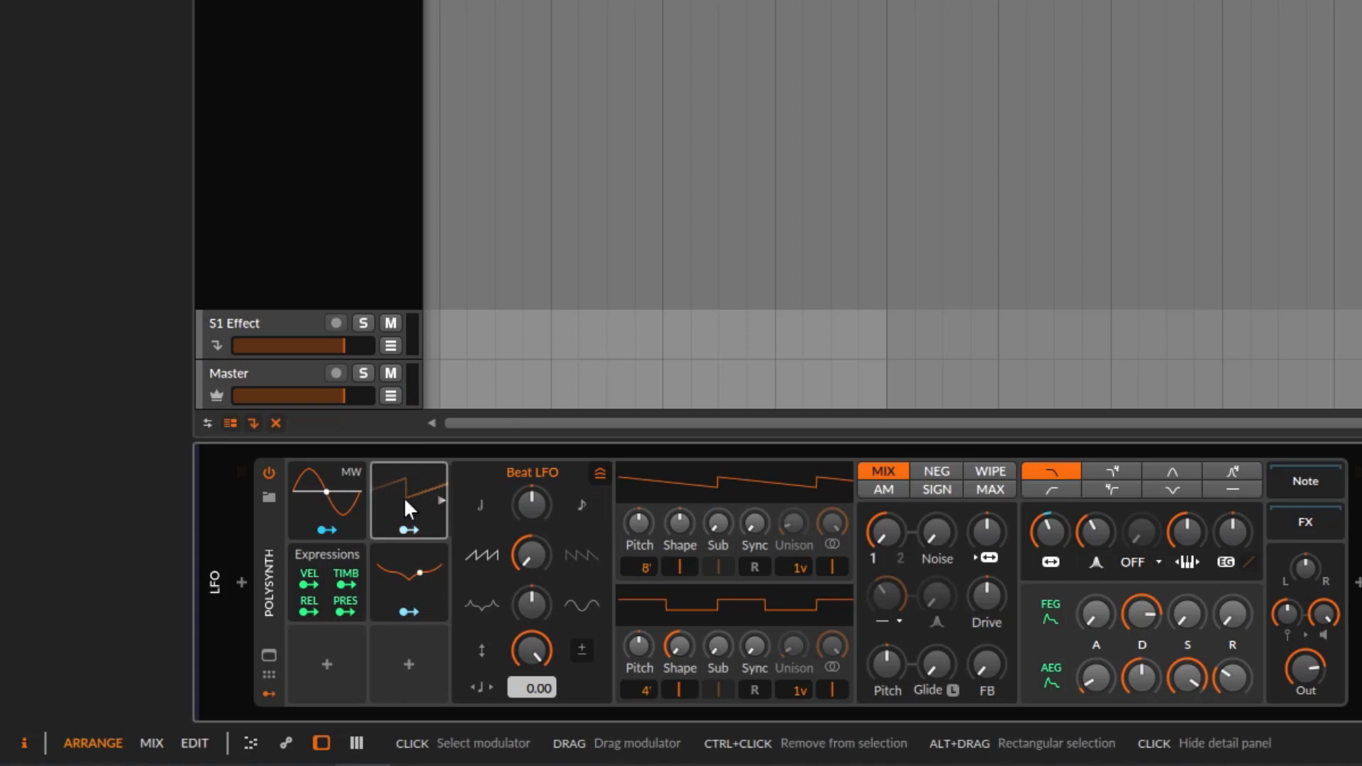
{"action": "left_click", "coordinate": [410, 581]}
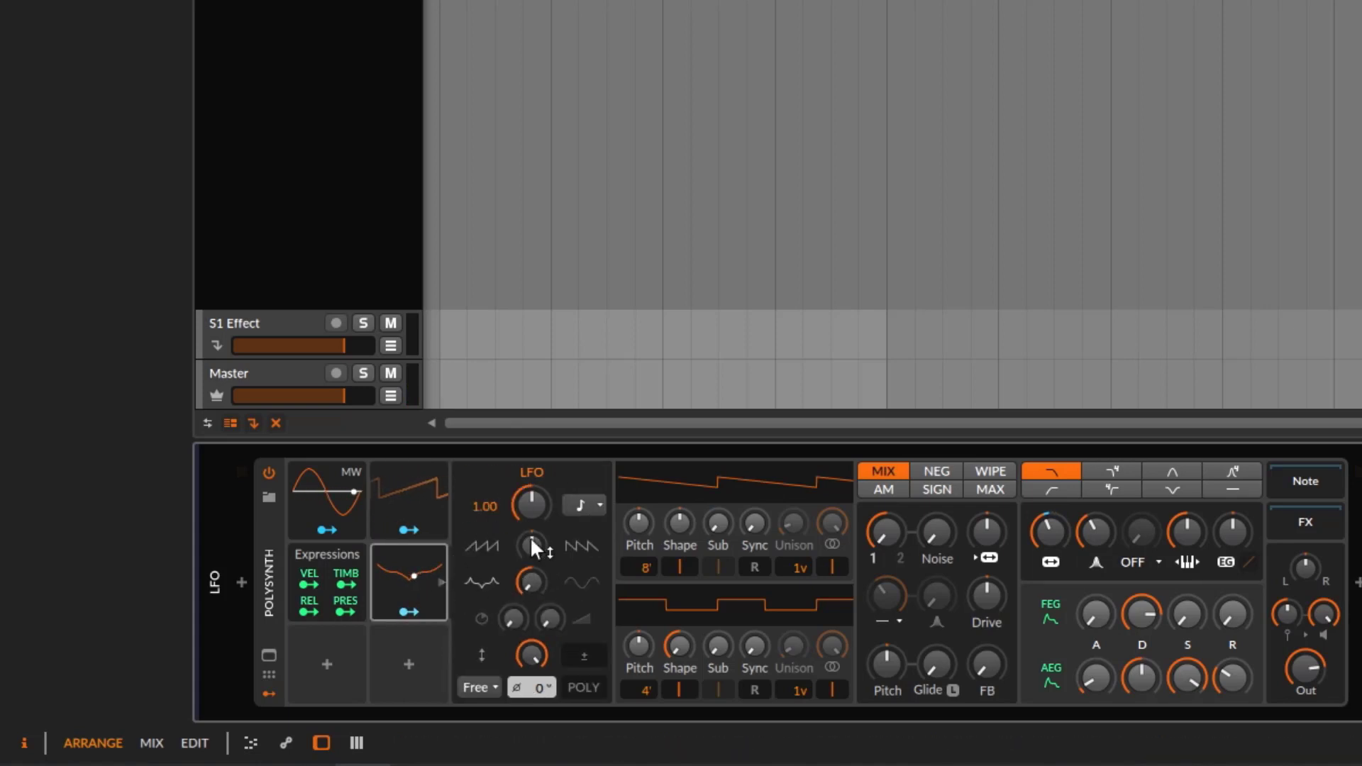
{"action": "left_click", "coordinate": [418, 492]}
{"action": "left_click", "coordinate": [424, 564]}
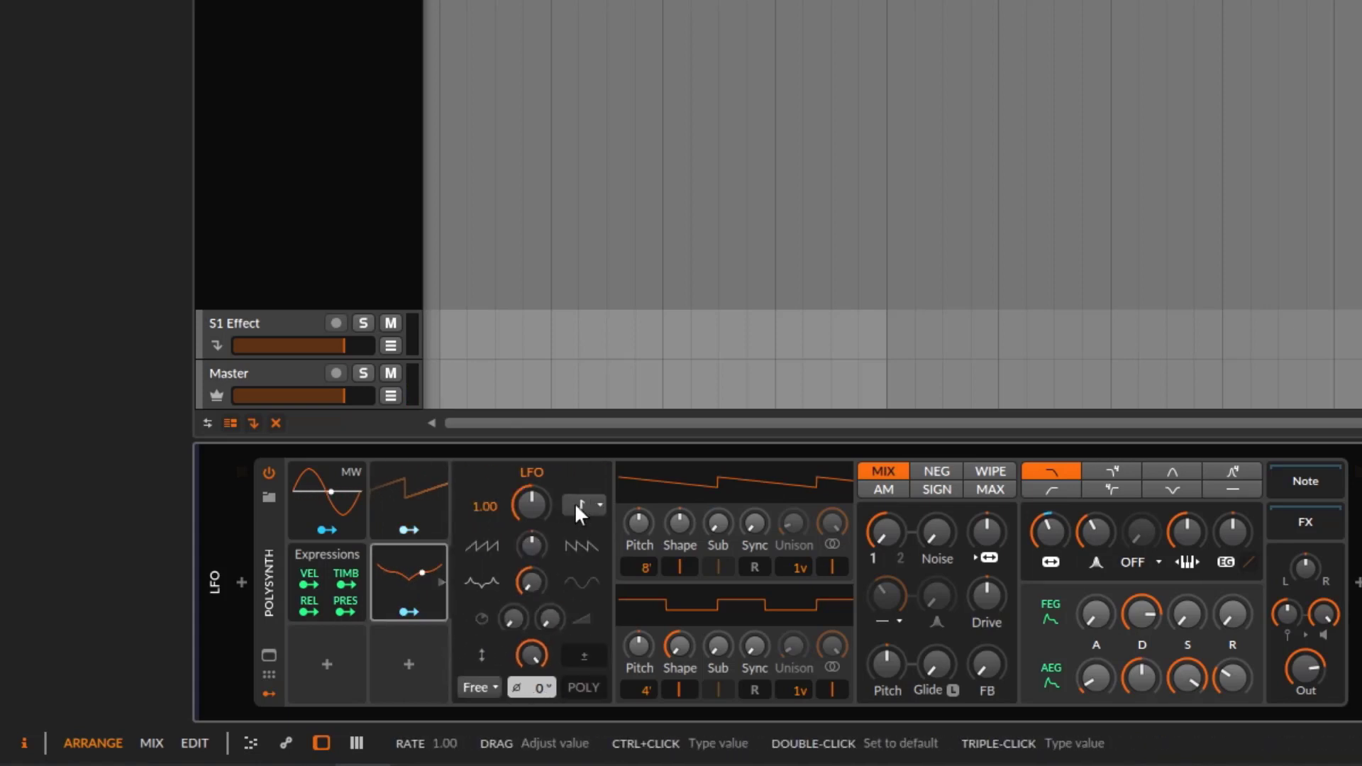
{"action": "left_click", "coordinate": [577, 505]}
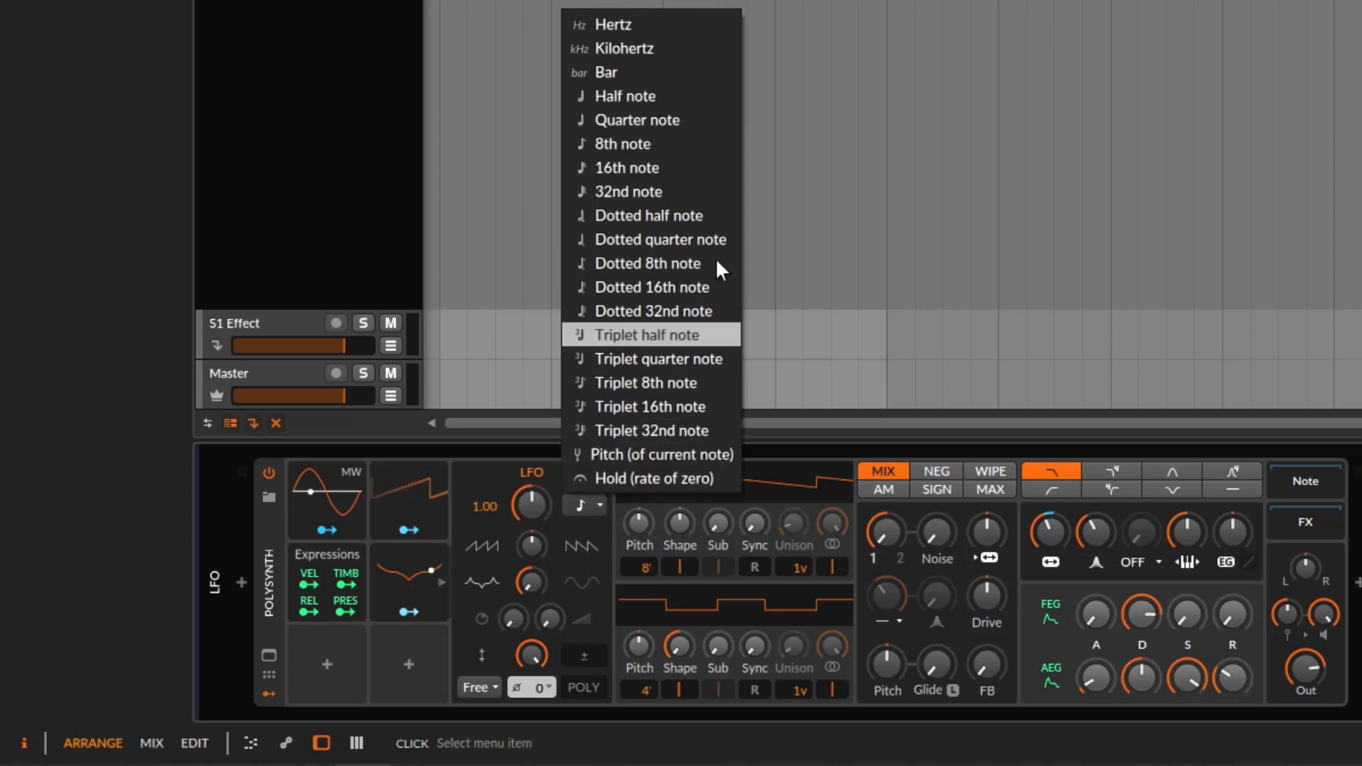
{"action": "left_click", "coordinate": [531, 499]}
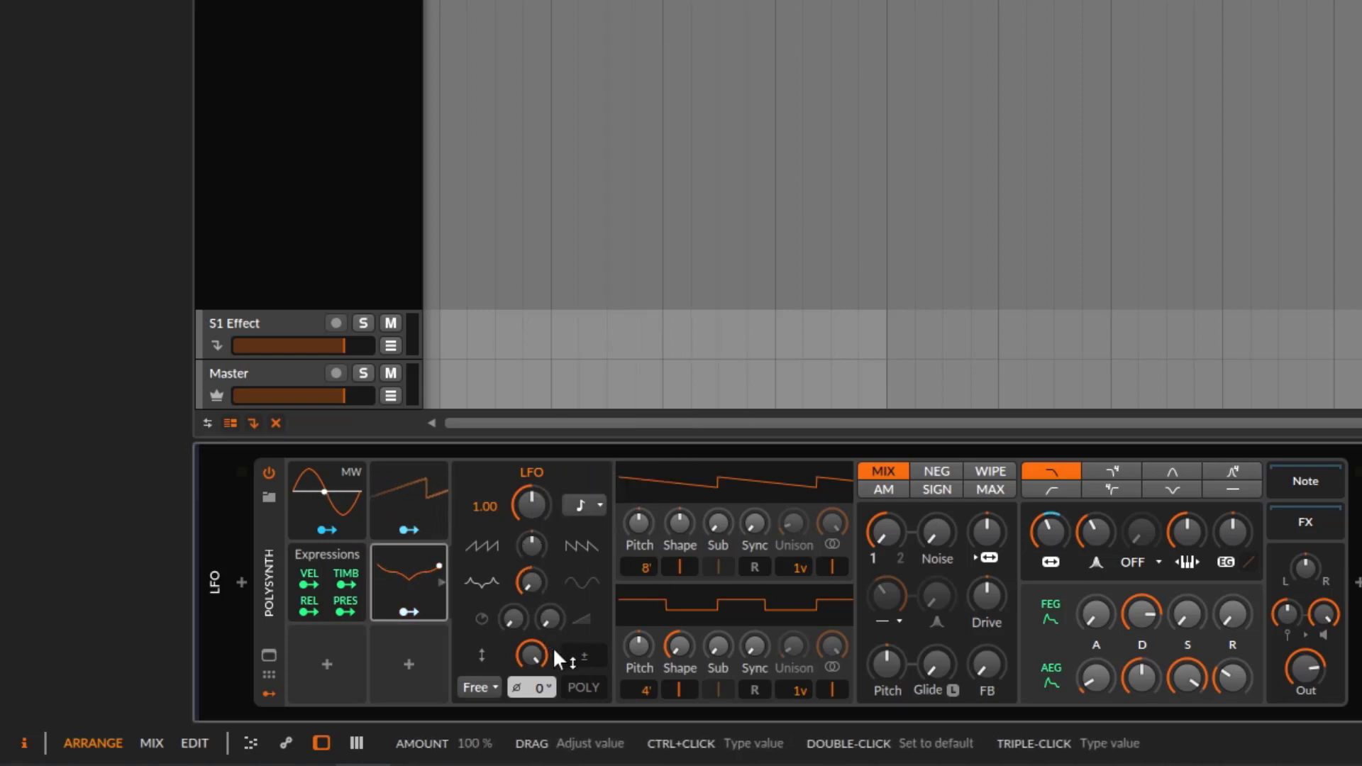
Step: Make the regular LFO bipolar and play the loop to hear the filter modulation
{"action": "left_click", "coordinate": [585, 654]}
{"action": "key", "text": "space"}
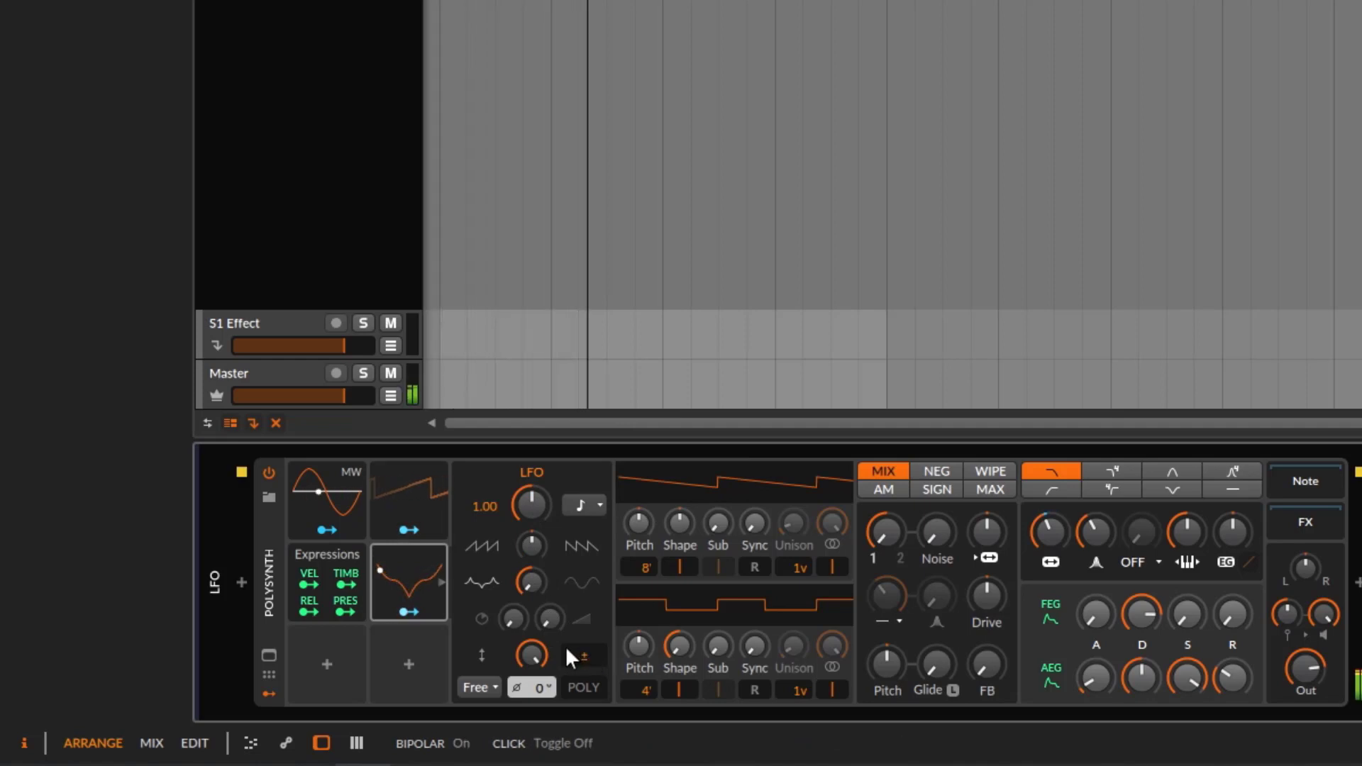
{"action": "key", "text": "space"}
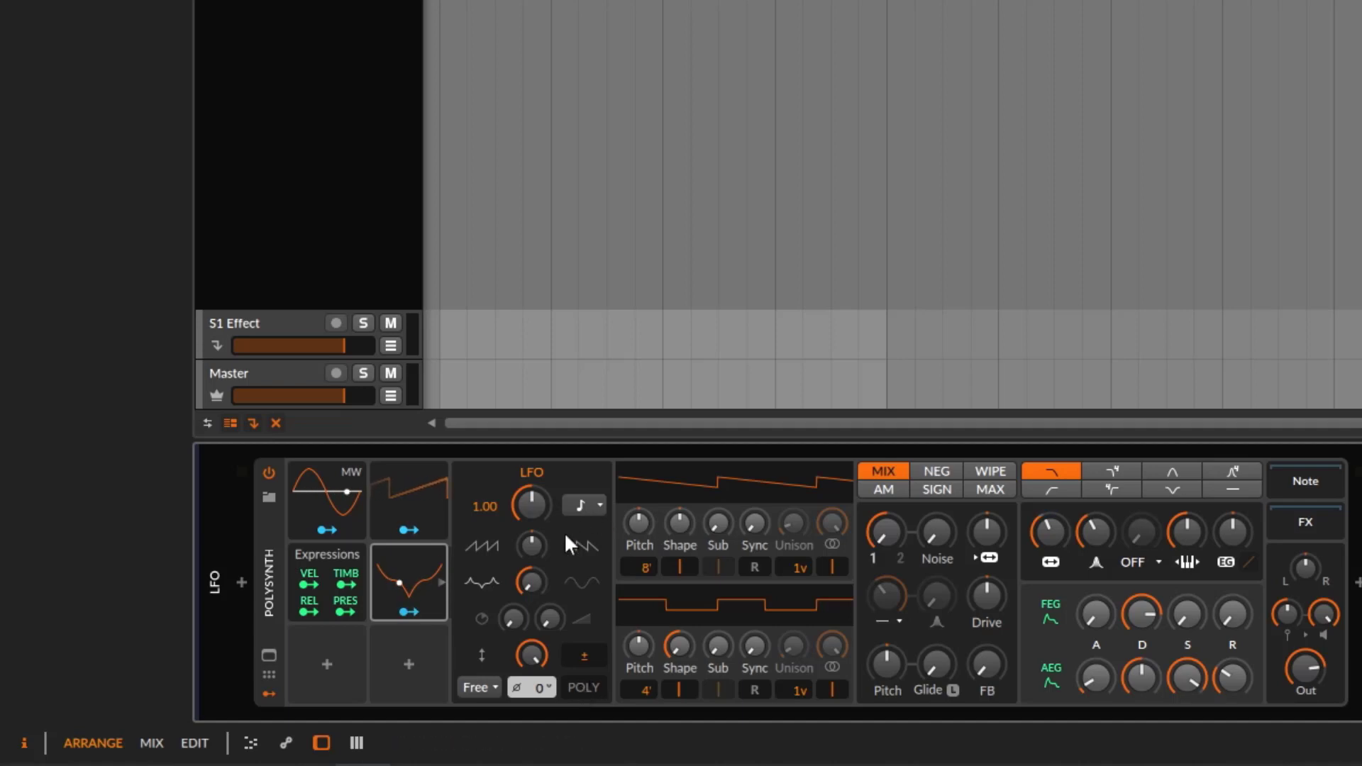
Step: Raise the regular LFO's curve to a rounded sine-like shape and set its tilt to 43%
{"action": "left_click_drag", "start_coordinate": [540, 576], "coordinate": [539, 501]}
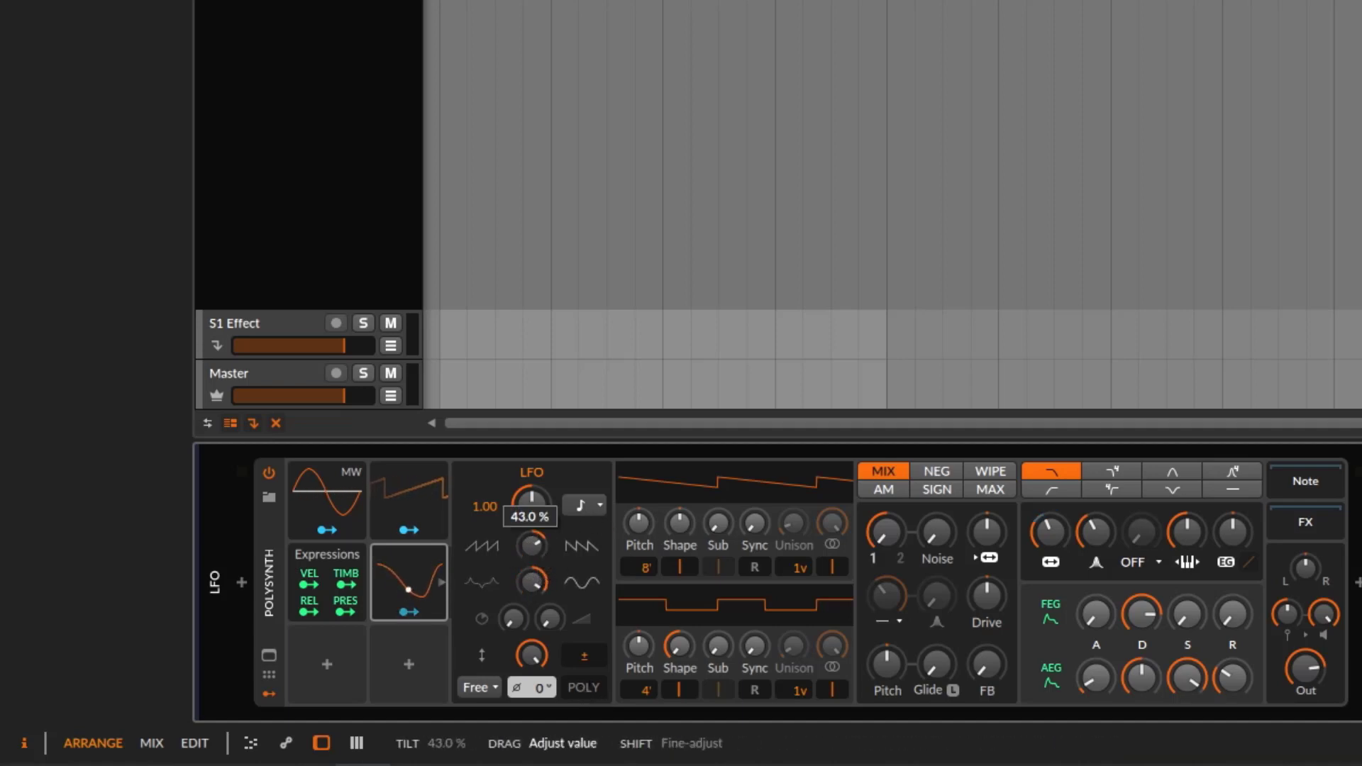
{"action": "left_click_drag", "start_coordinate": [537, 547], "coordinate": [537, 548]}
Step: Play the Example 1 loop, turn on polyphonic modulation for the LFO, and stop playback
{"action": "key", "text": "space"}
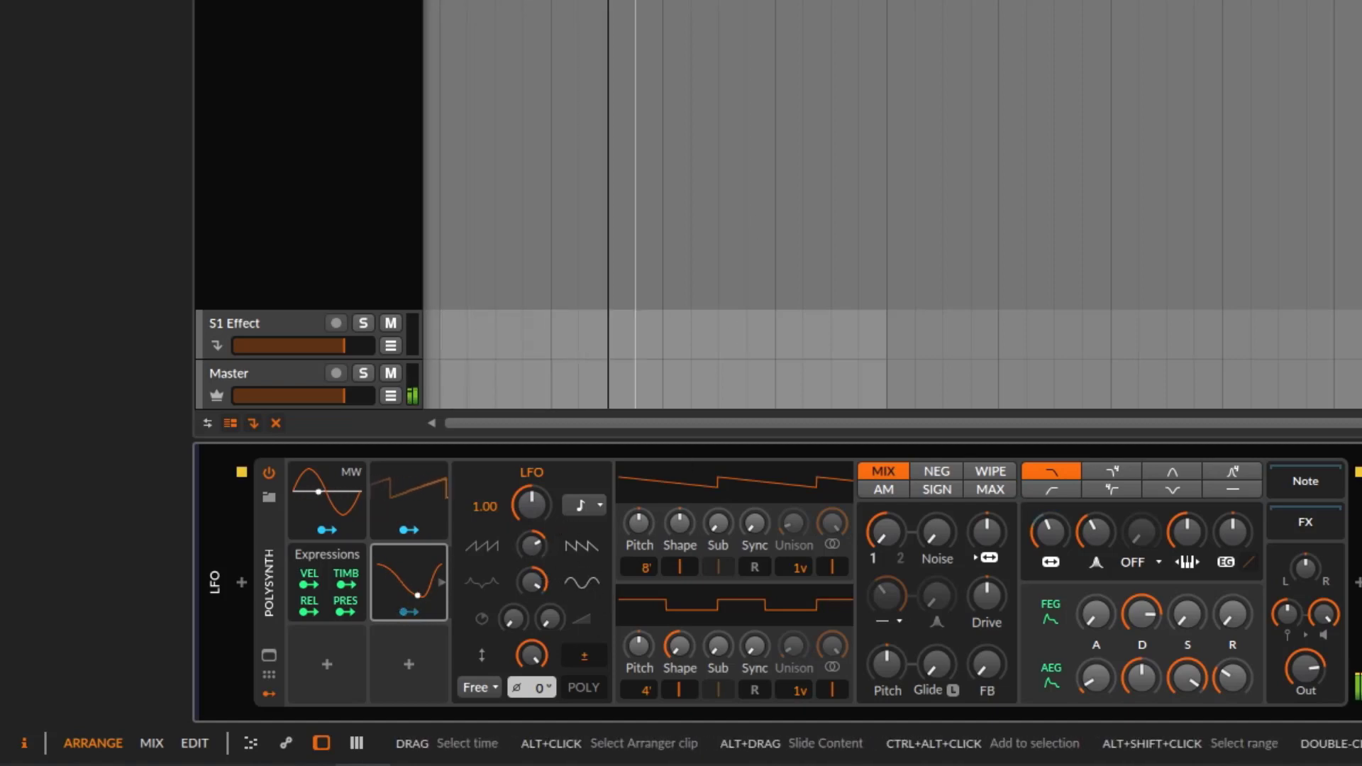
{"action": "left_click", "coordinate": [584, 687]}
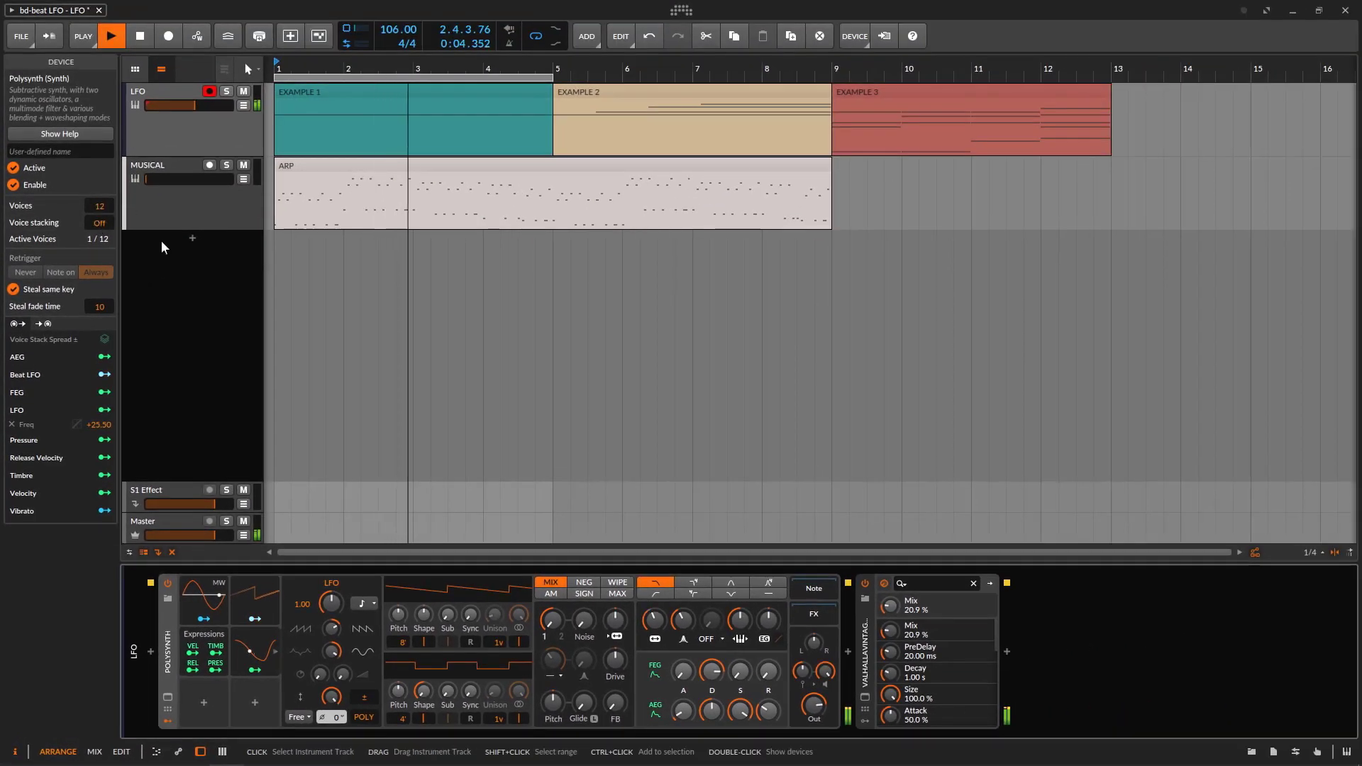
{"action": "key", "text": "space"}
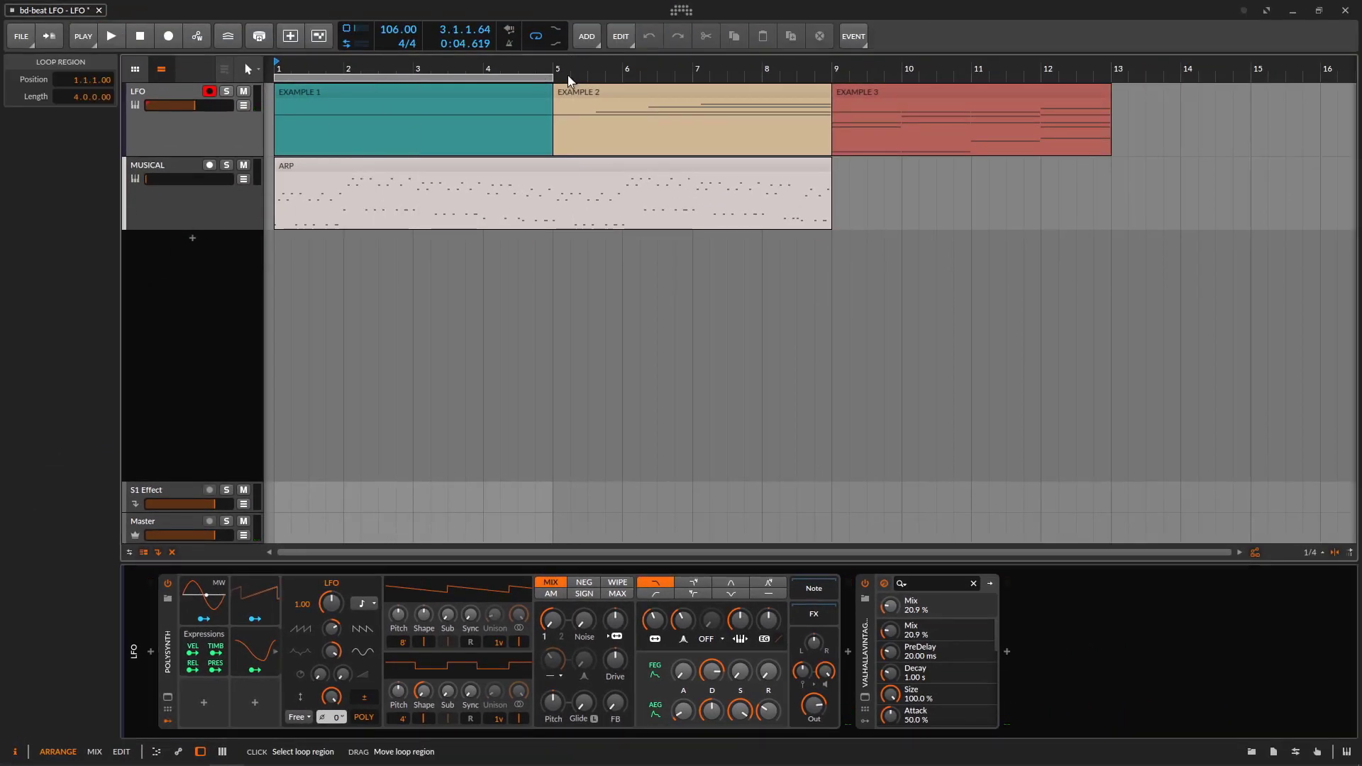
Step: Move the loop region to bars 5–9 over the Example 2 clip and set the play start to bar 5
{"action": "left_click_drag", "start_coordinate": [548, 78], "coordinate": [823, 75]}
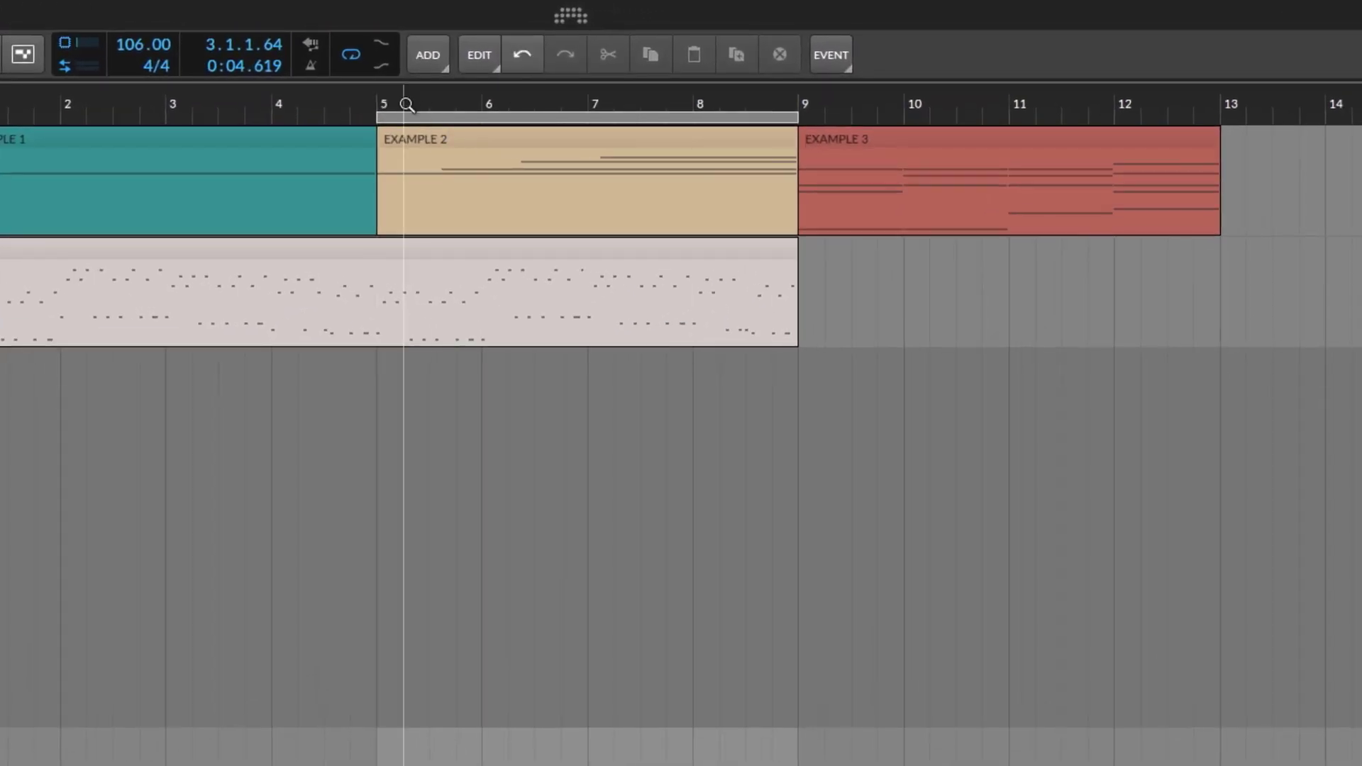
{"action": "left_click_drag", "start_coordinate": [406, 105], "coordinate": [377, 102]}
Step: Open the Example 2 clip and examine its staggered C3, D3, F3 and G3 notes
{"action": "double_click", "coordinate": [487, 139]}
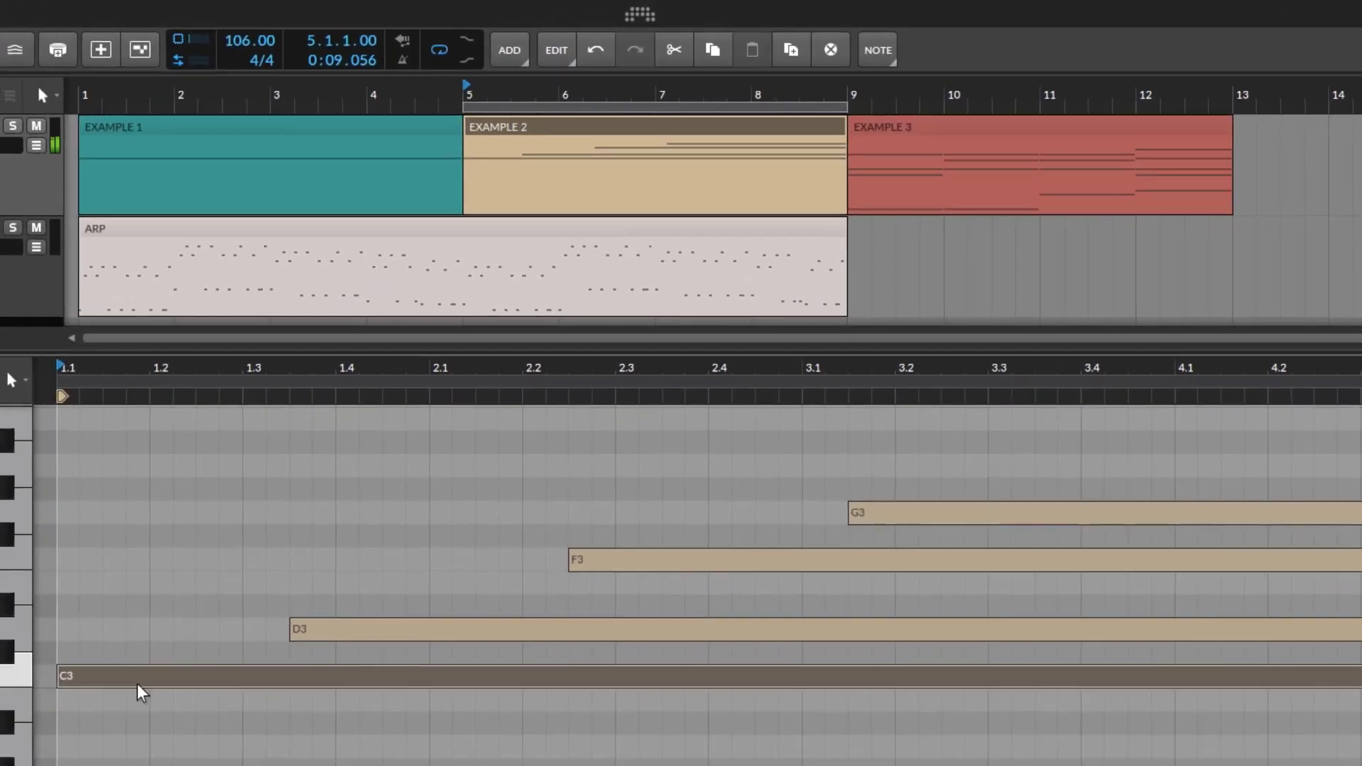
{"action": "left_click", "coordinate": [357, 631]}
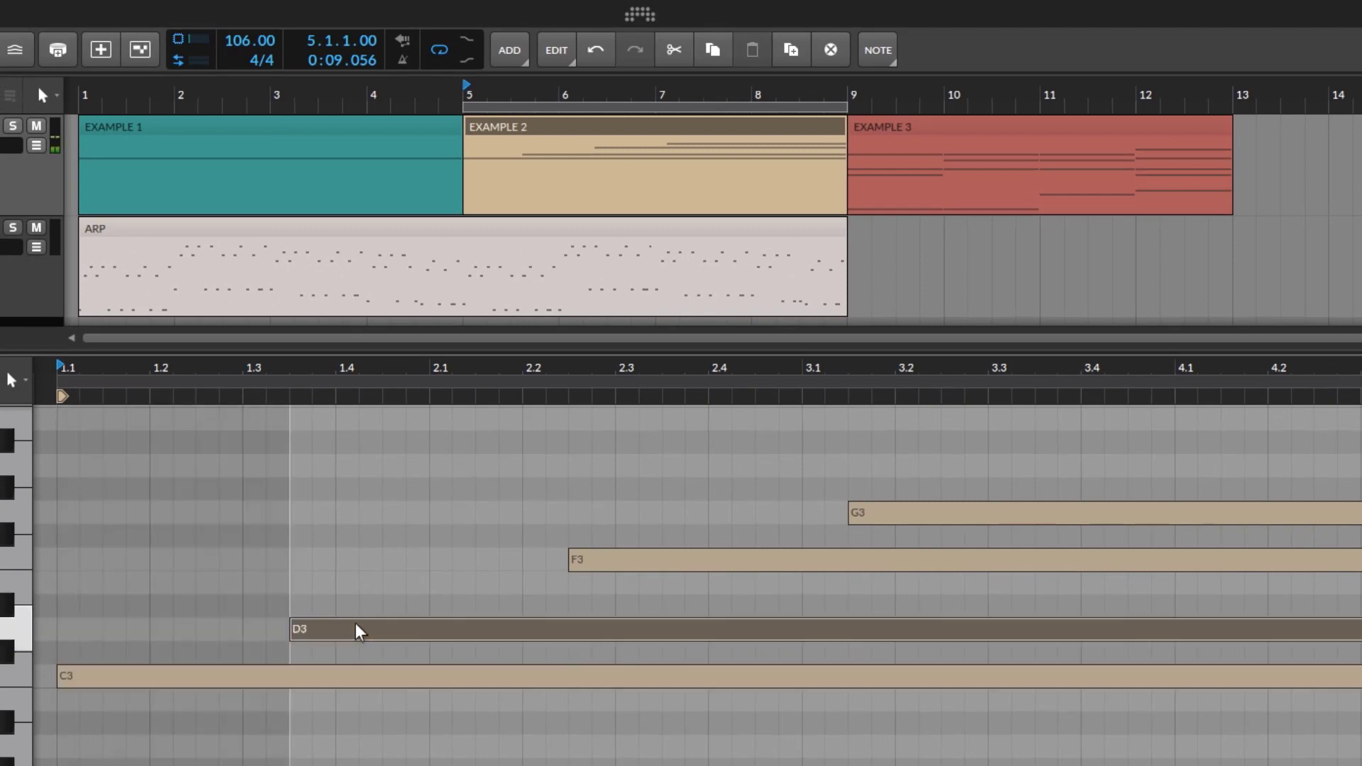
{"action": "left_click", "coordinate": [587, 562]}
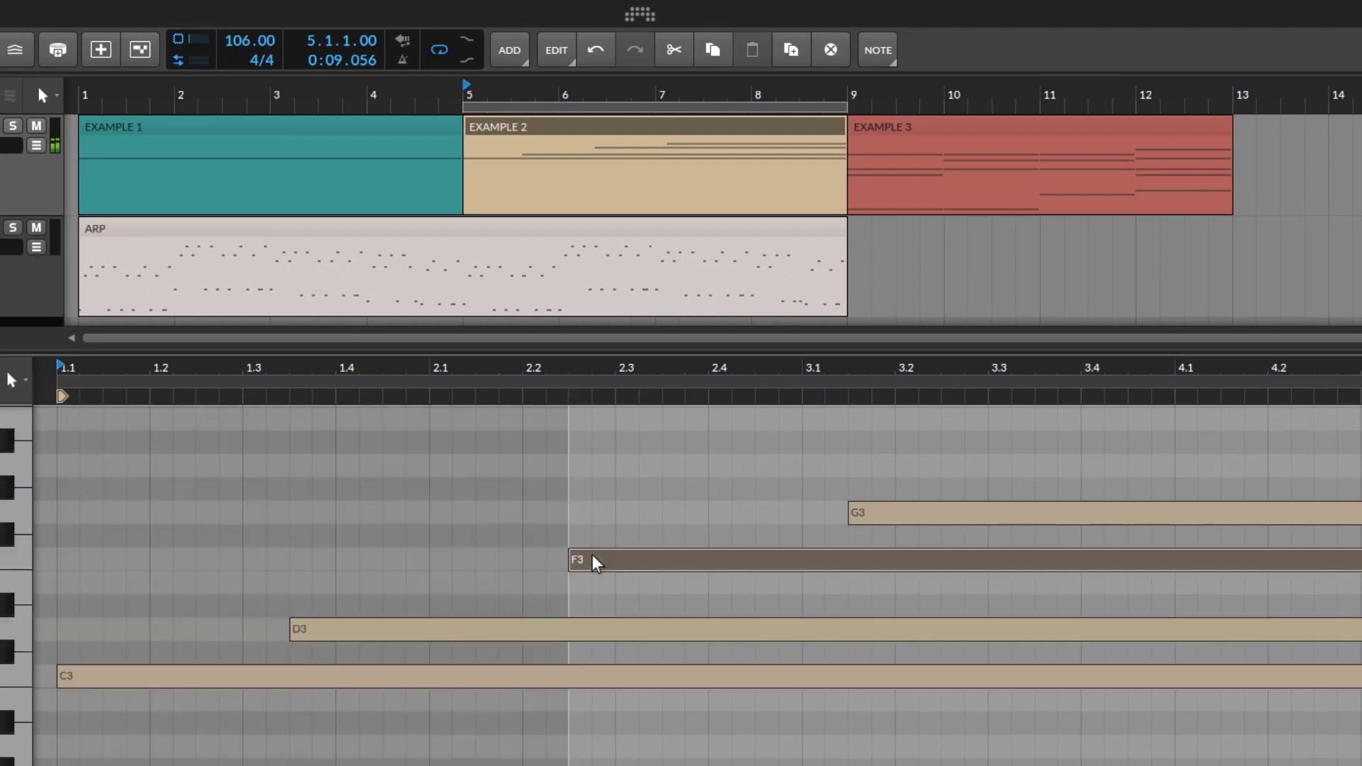
{"action": "left_click", "coordinate": [885, 516]}
{"action": "left_click_drag", "start_coordinate": [392, 444], "coordinate": [1042, 738]}
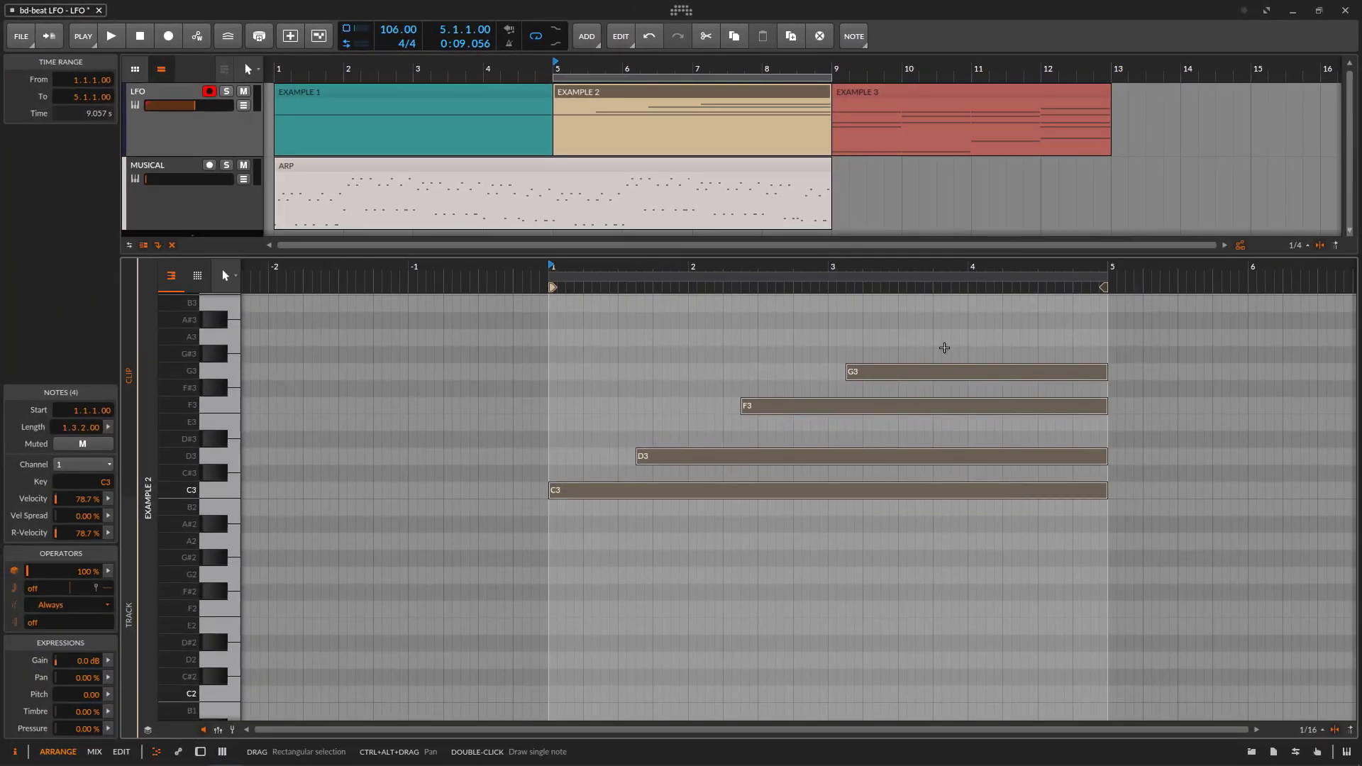
{"action": "left_click_drag", "start_coordinate": [635, 328], "coordinate": [1041, 551]}
Step: Show the Polysynth device again and try the quarter note timebase on the LFO before changing it to half note
{"action": "key", "text": "d"}
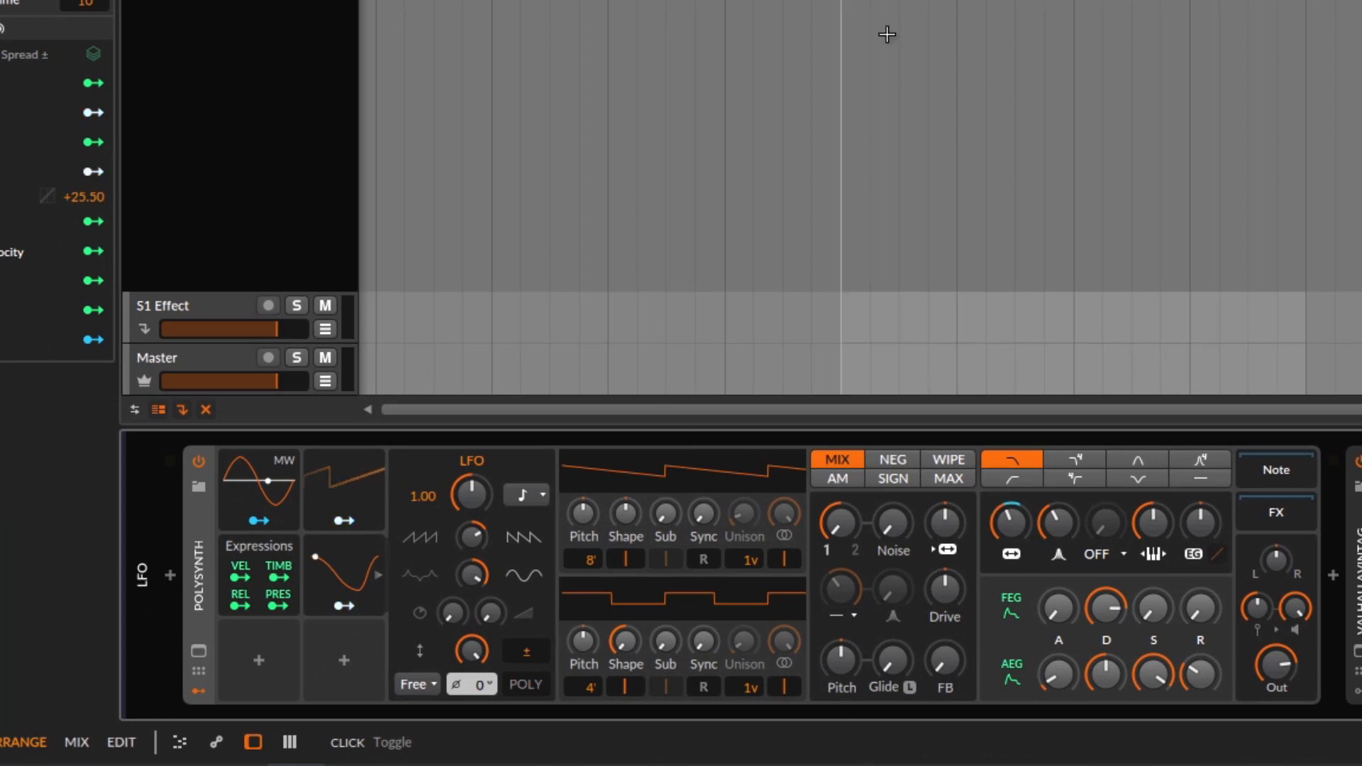
{"action": "left_click", "coordinate": [522, 494]}
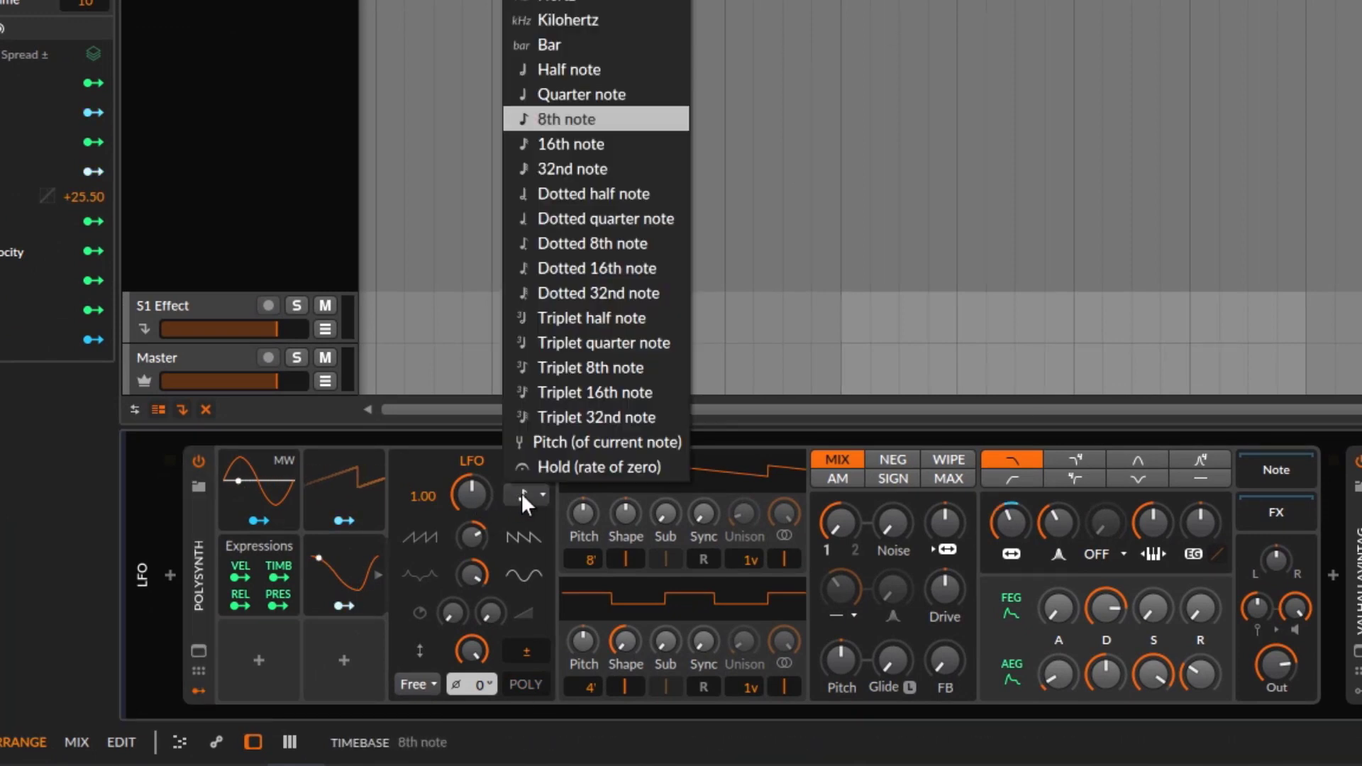
{"action": "left_click", "coordinate": [606, 96]}
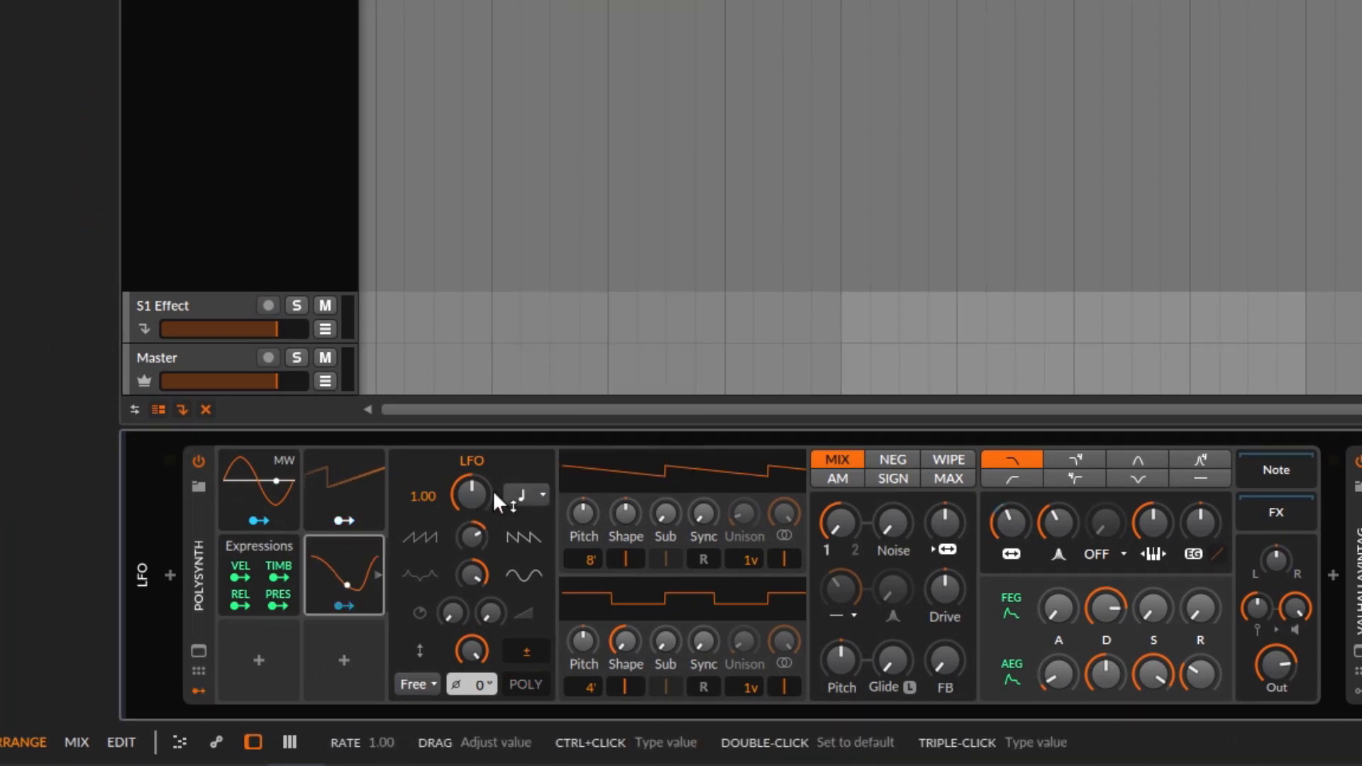
{"action": "left_click", "coordinate": [522, 494]}
{"action": "left_click", "coordinate": [614, 62]}
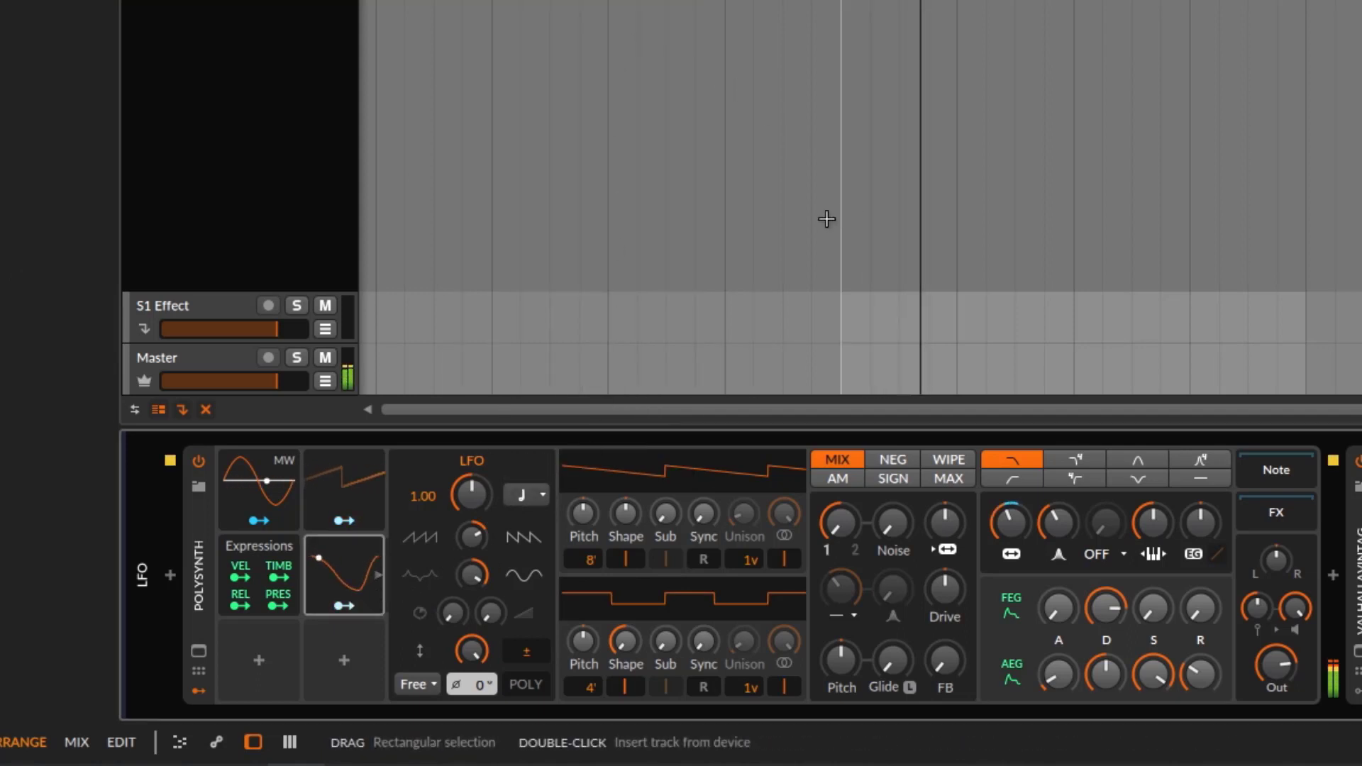
Step: Set the LFO's timebase to Hertz with a rate of 0.38 and play the Example 2 clip
{"action": "left_click", "coordinate": [523, 494]}
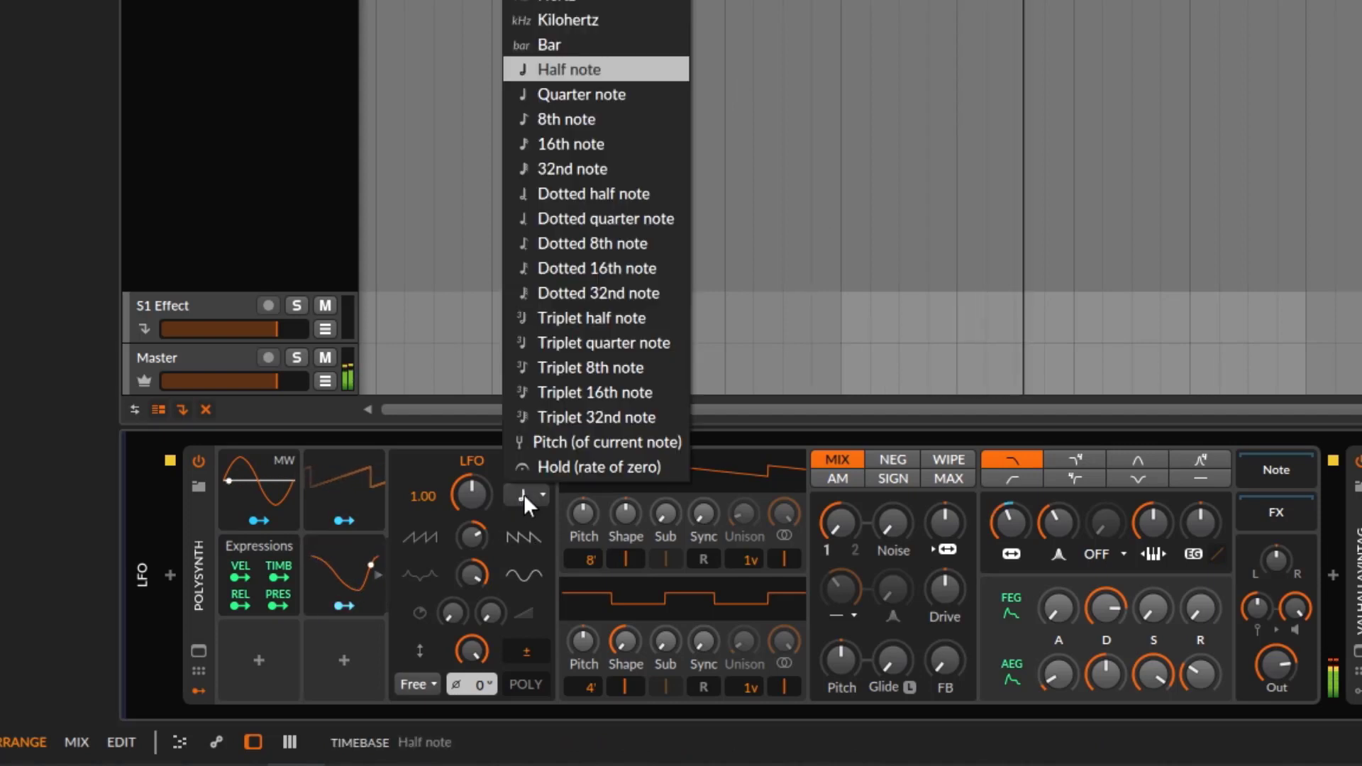
{"action": "left_click", "coordinate": [571, 2]}
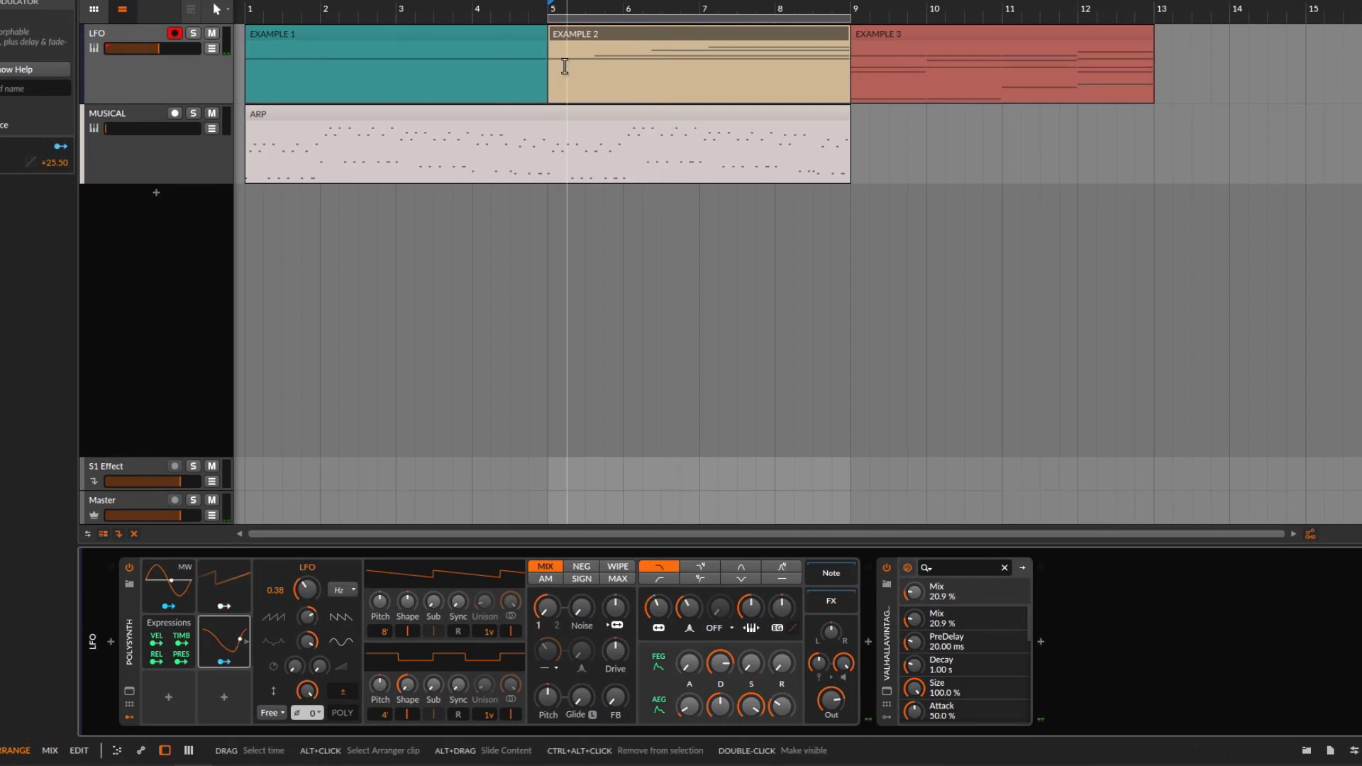
{"action": "key", "text": "space"}
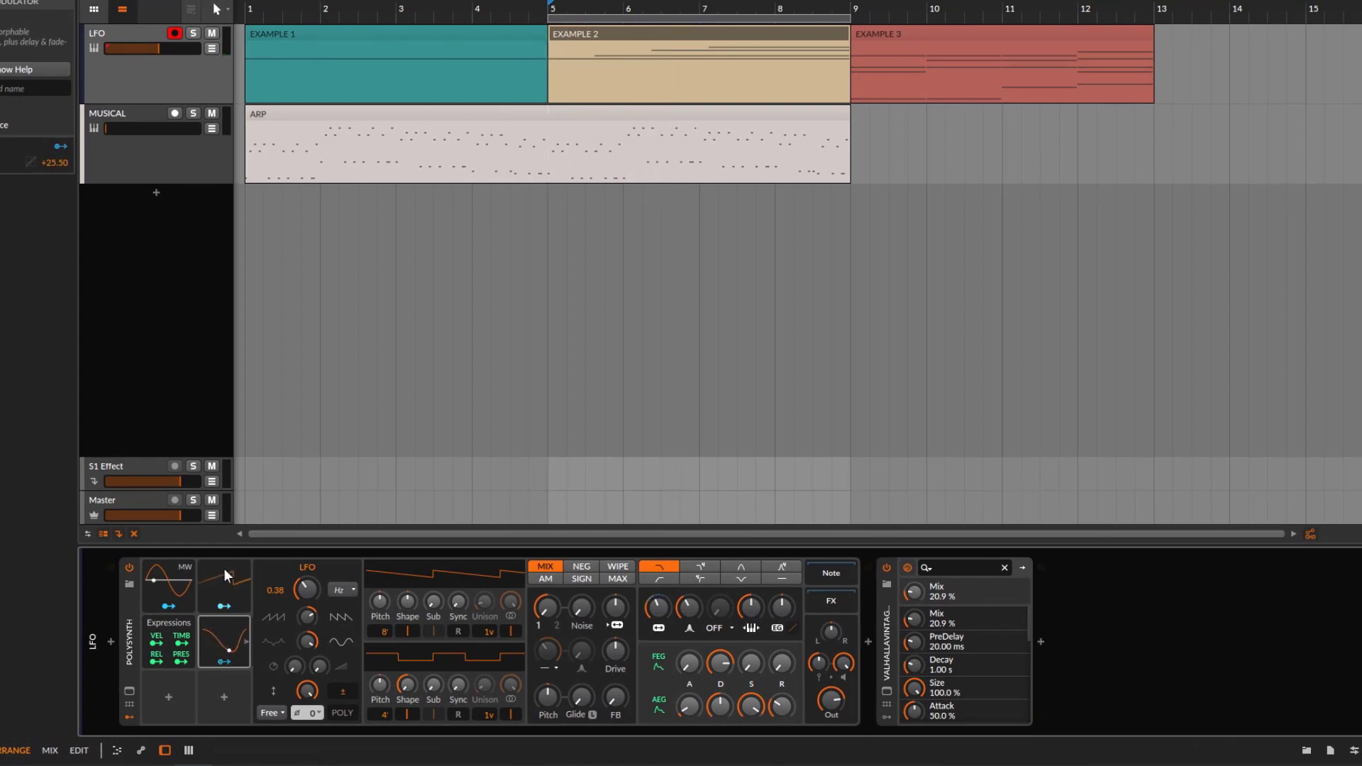
{"action": "left_click", "coordinate": [241, 0]}
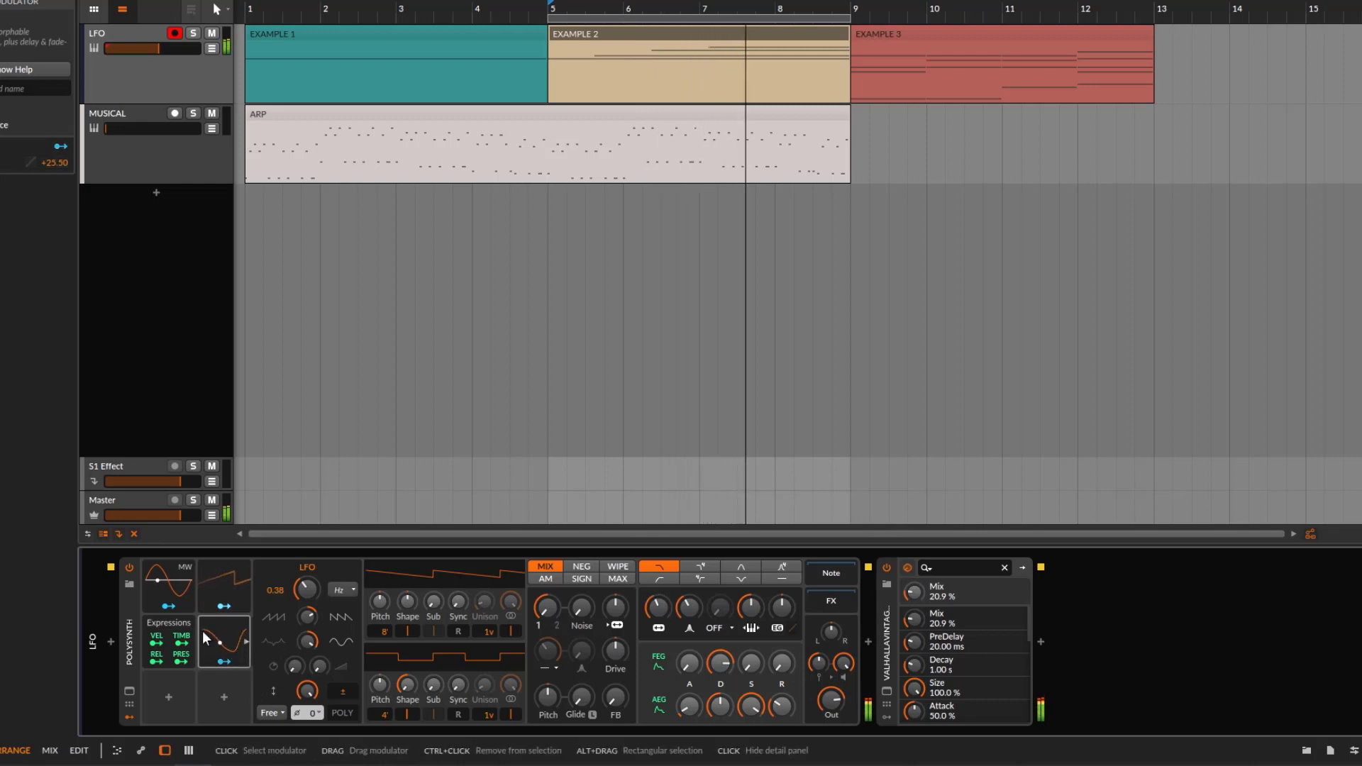
Step: Review the LFO's trigger mode options during playback of the Example 2 clip, keep Free, and stop playback
{"action": "left_click", "coordinate": [269, 713]}
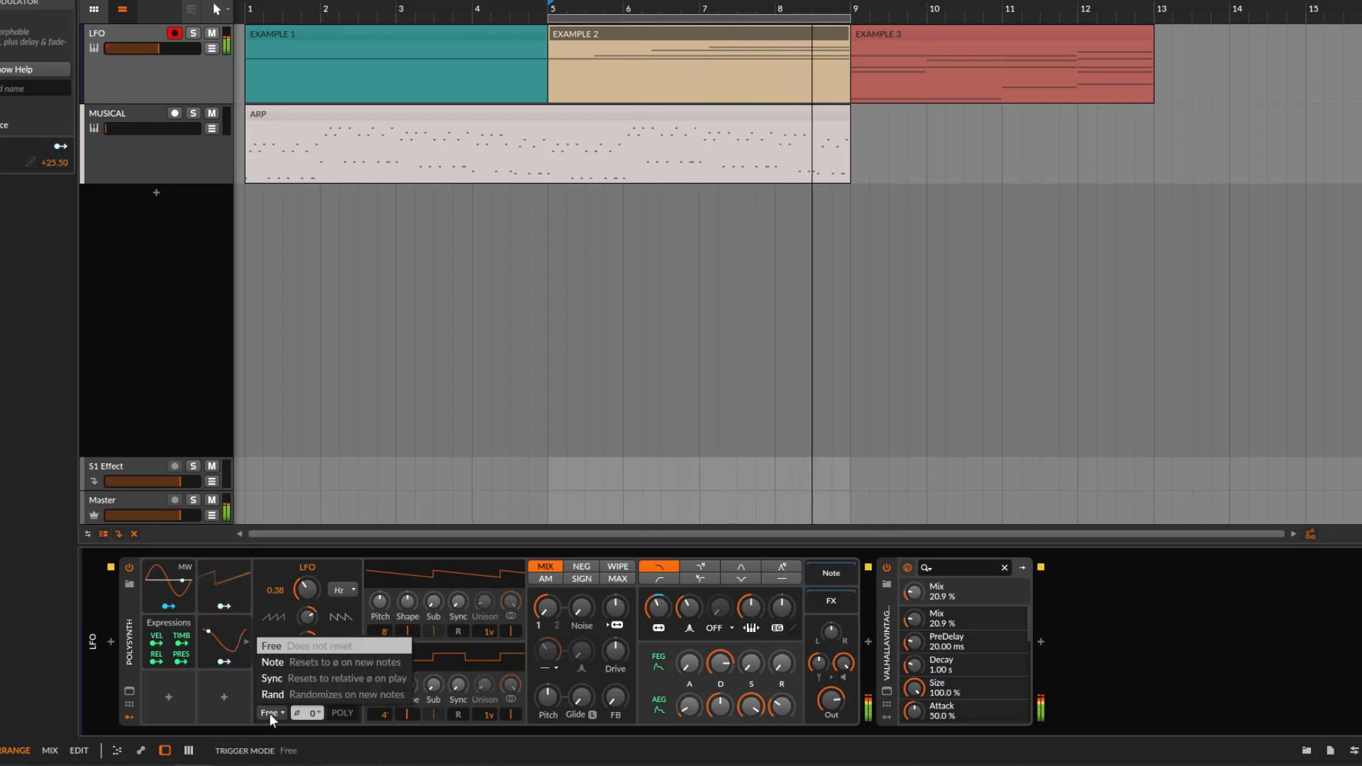
{"action": "left_click", "coordinate": [269, 713]}
{"action": "left_click", "coordinate": [276, 707]}
{"action": "left_click", "coordinate": [276, 710]}
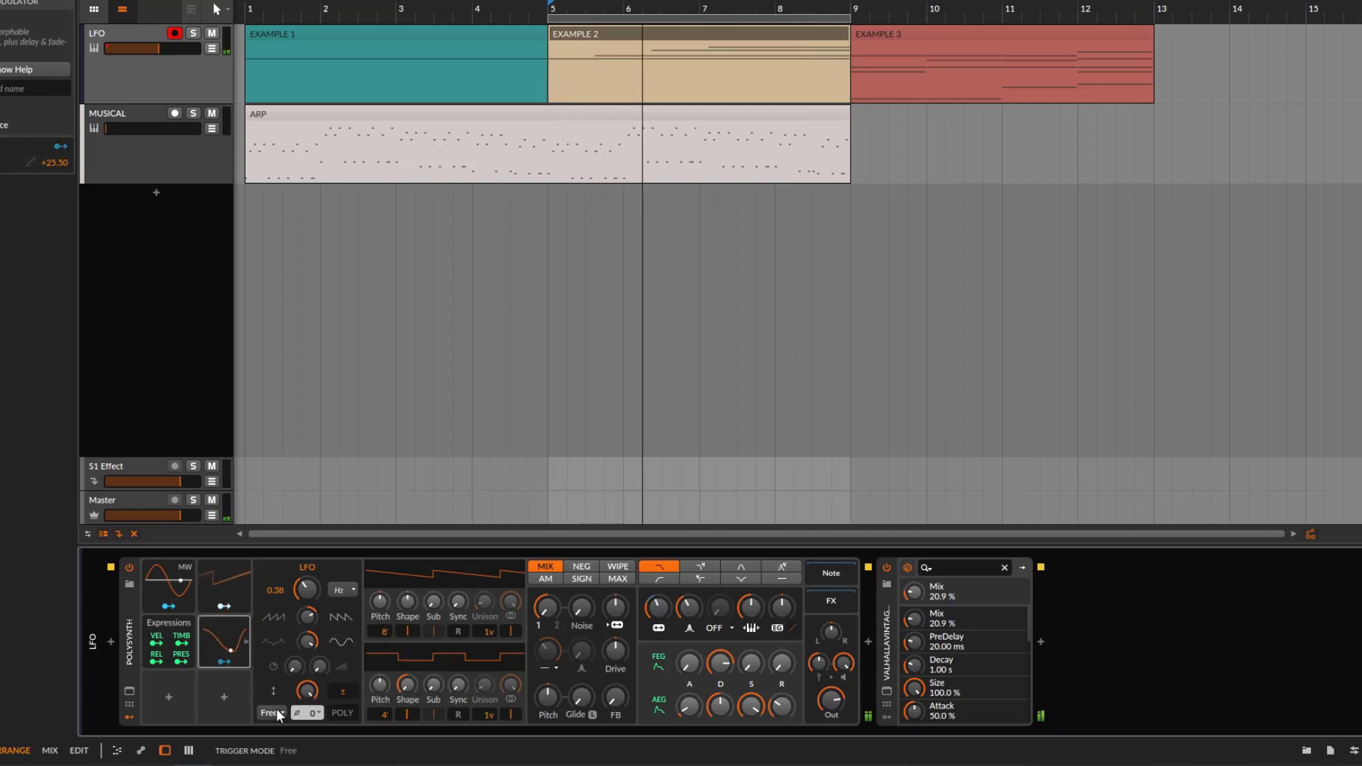
{"action": "key", "text": "space"}
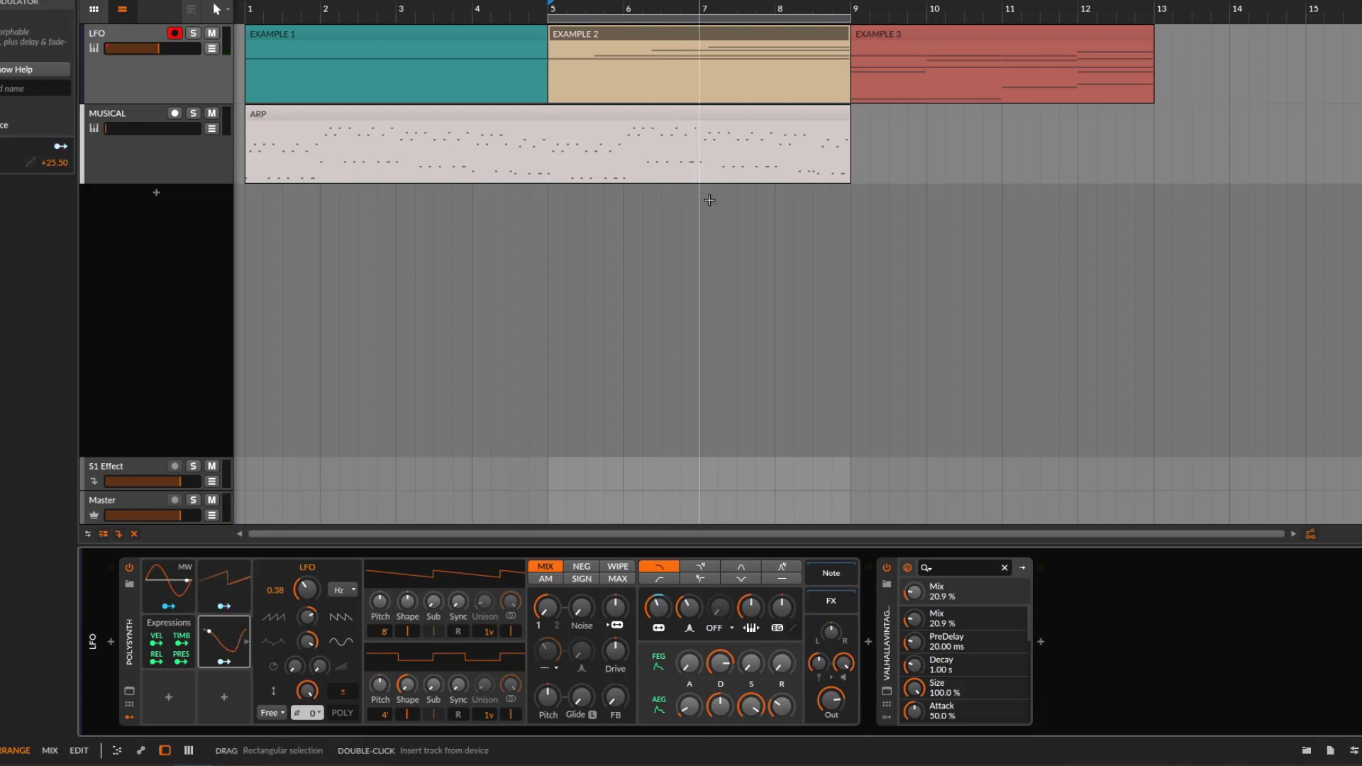
Step: Try the LFO's poly mode with Free triggering, and change the trigger mode to Note
{"action": "left_click", "coordinate": [339, 711]}
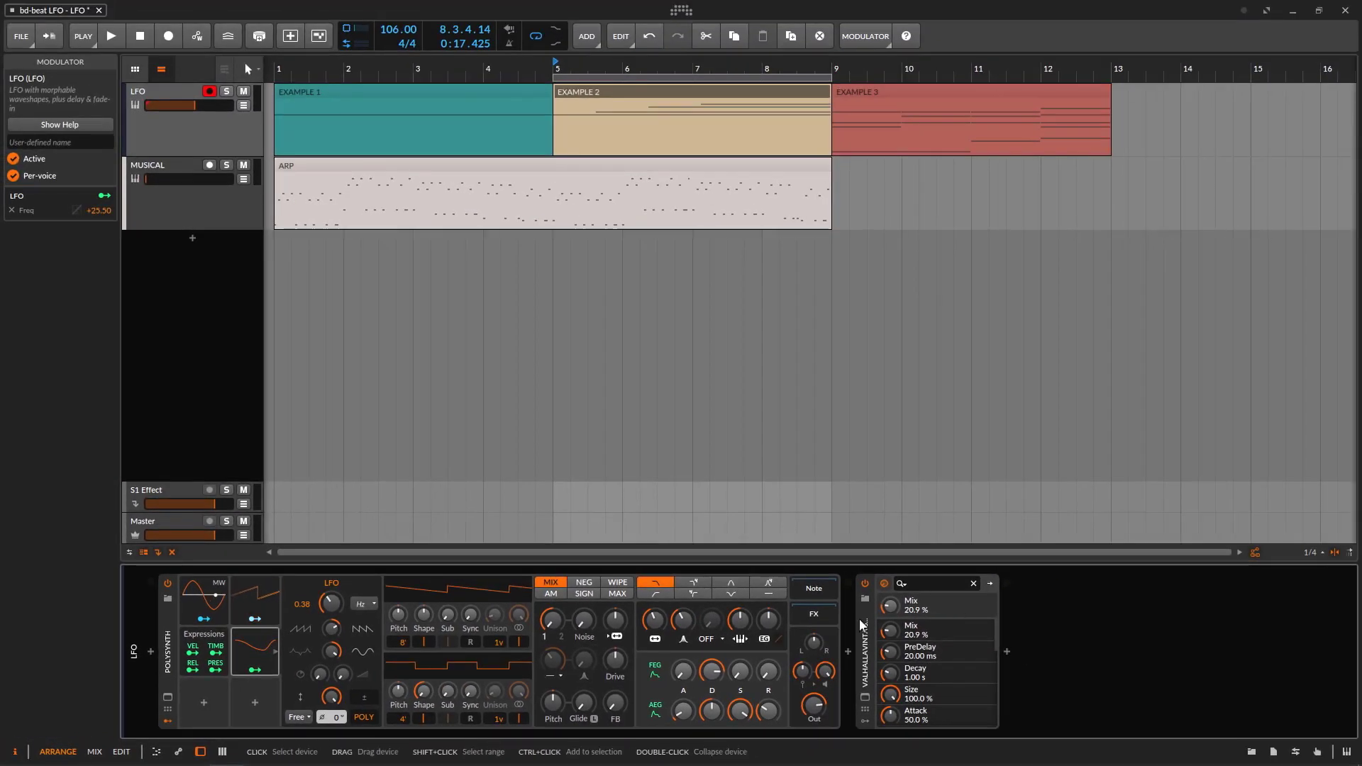
{"action": "left_click", "coordinate": [304, 716]}
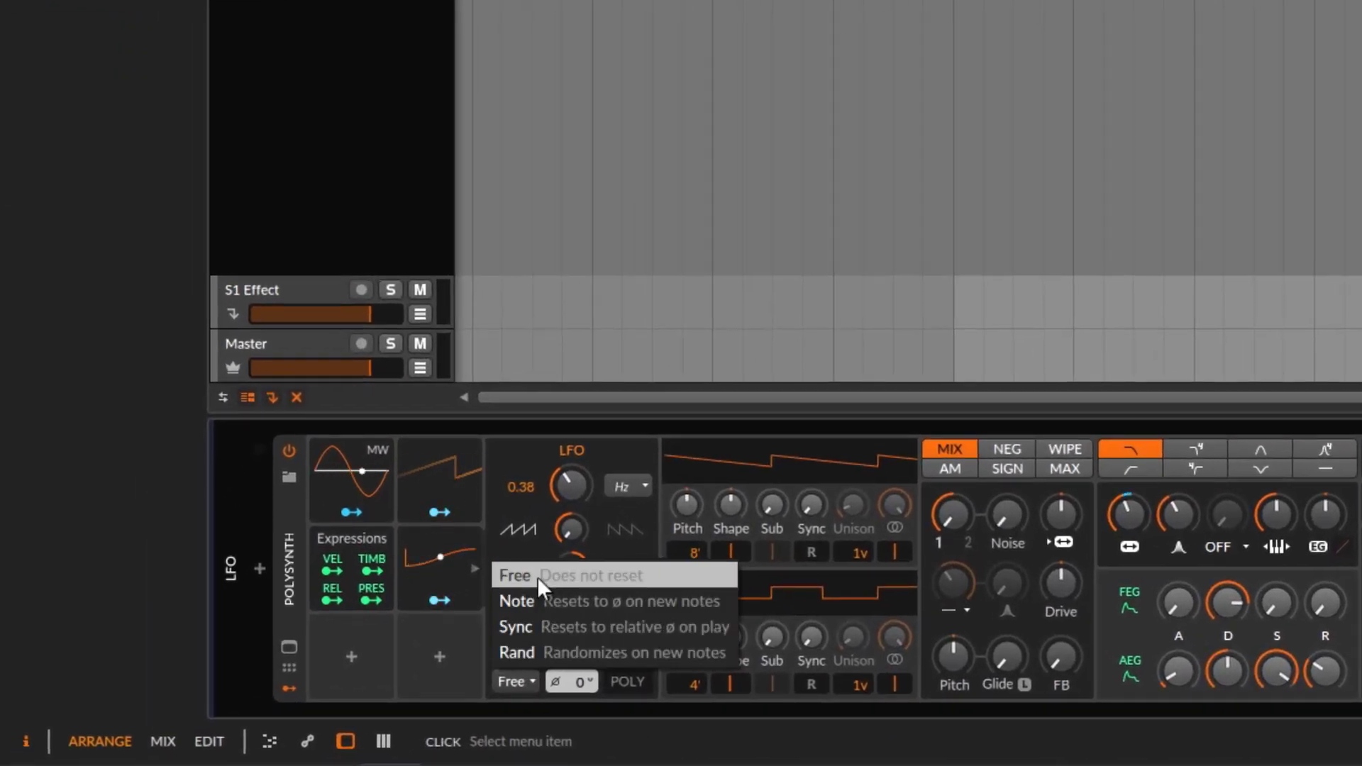
{"action": "left_click", "coordinate": [538, 577]}
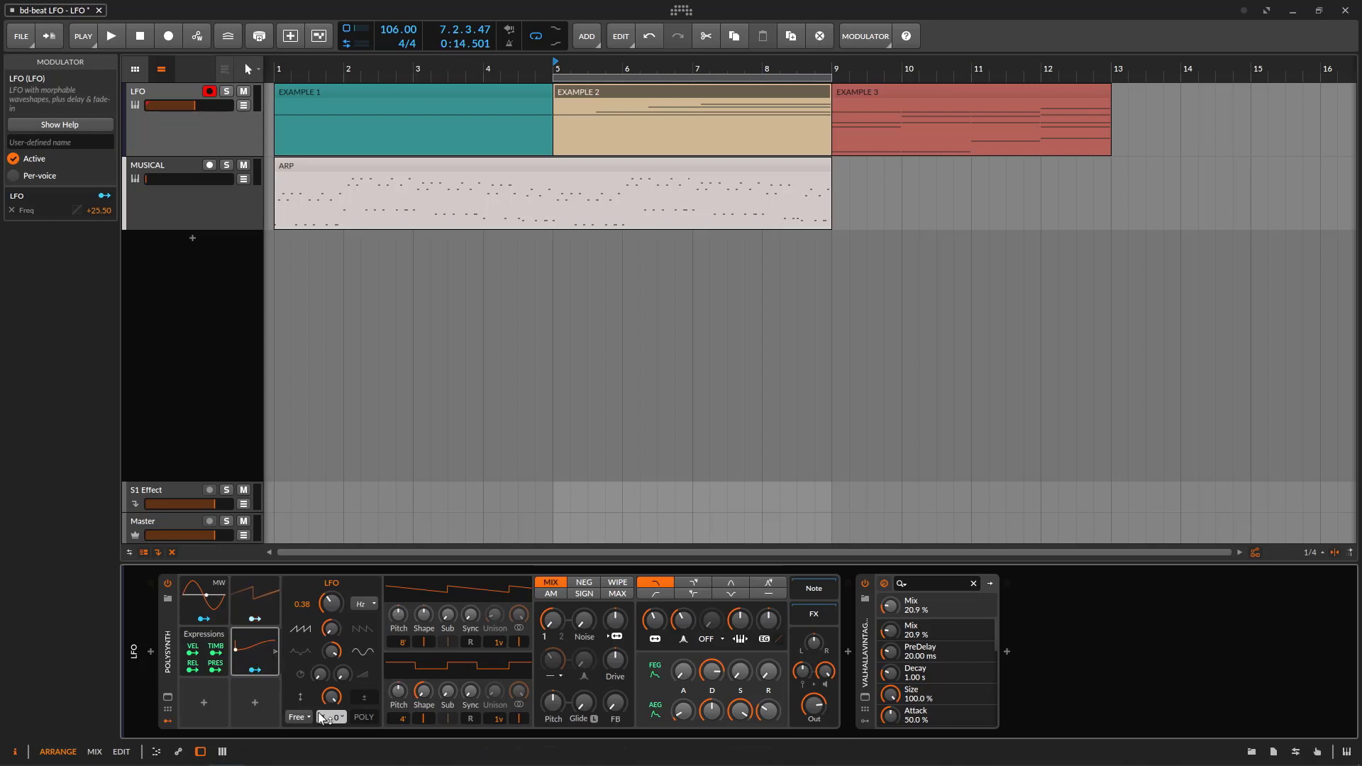
{"action": "left_click", "coordinate": [298, 718]}
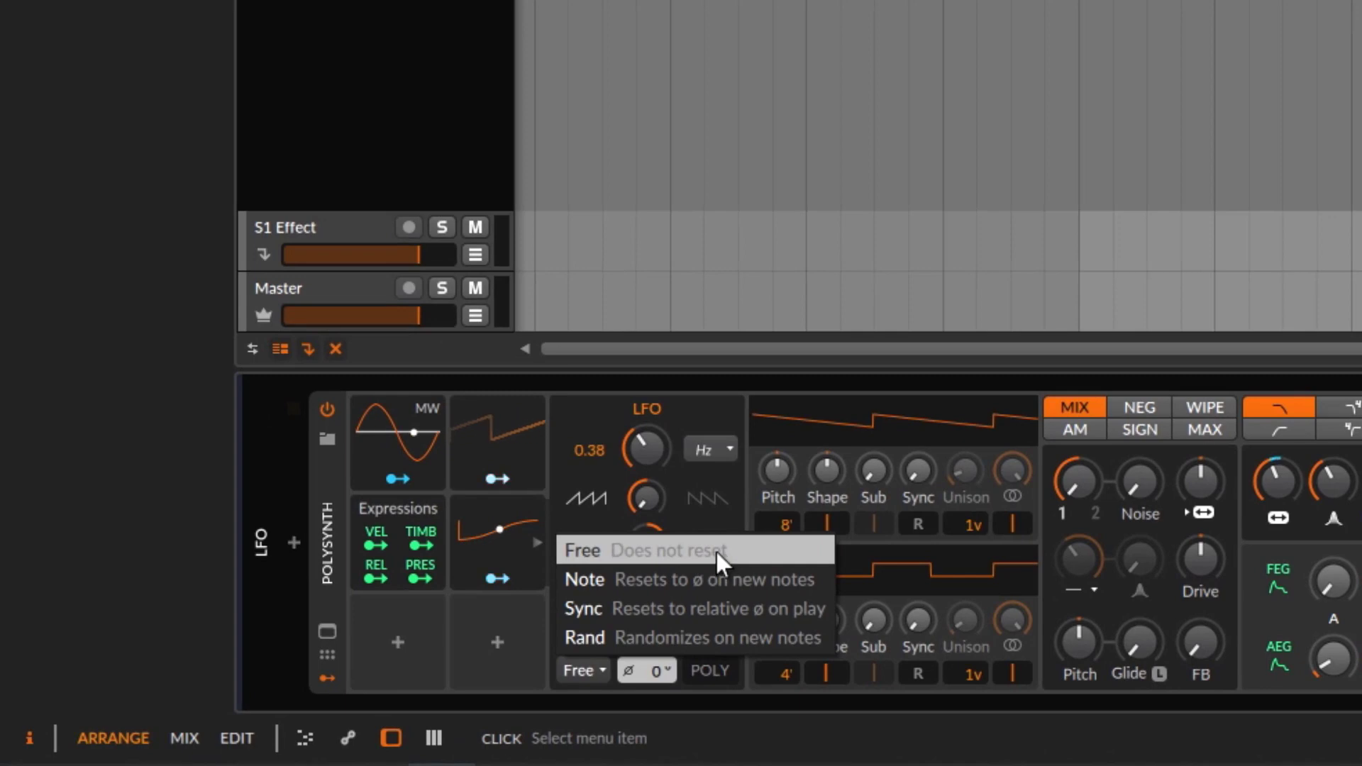
{"action": "left_click", "coordinate": [631, 579]}
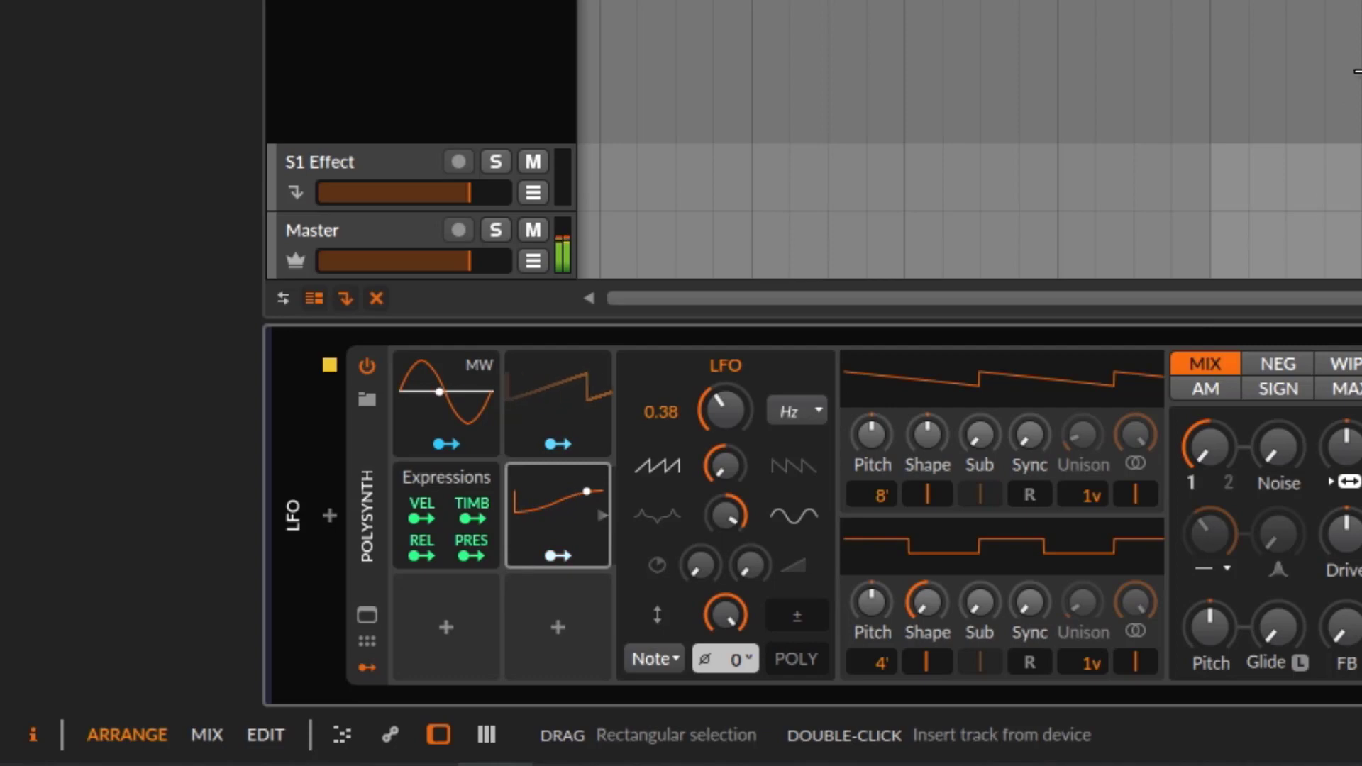
Step: Set the LFO's trigger mode to Sync and turn off its bipolar option
{"action": "left_click", "coordinate": [677, 659]}
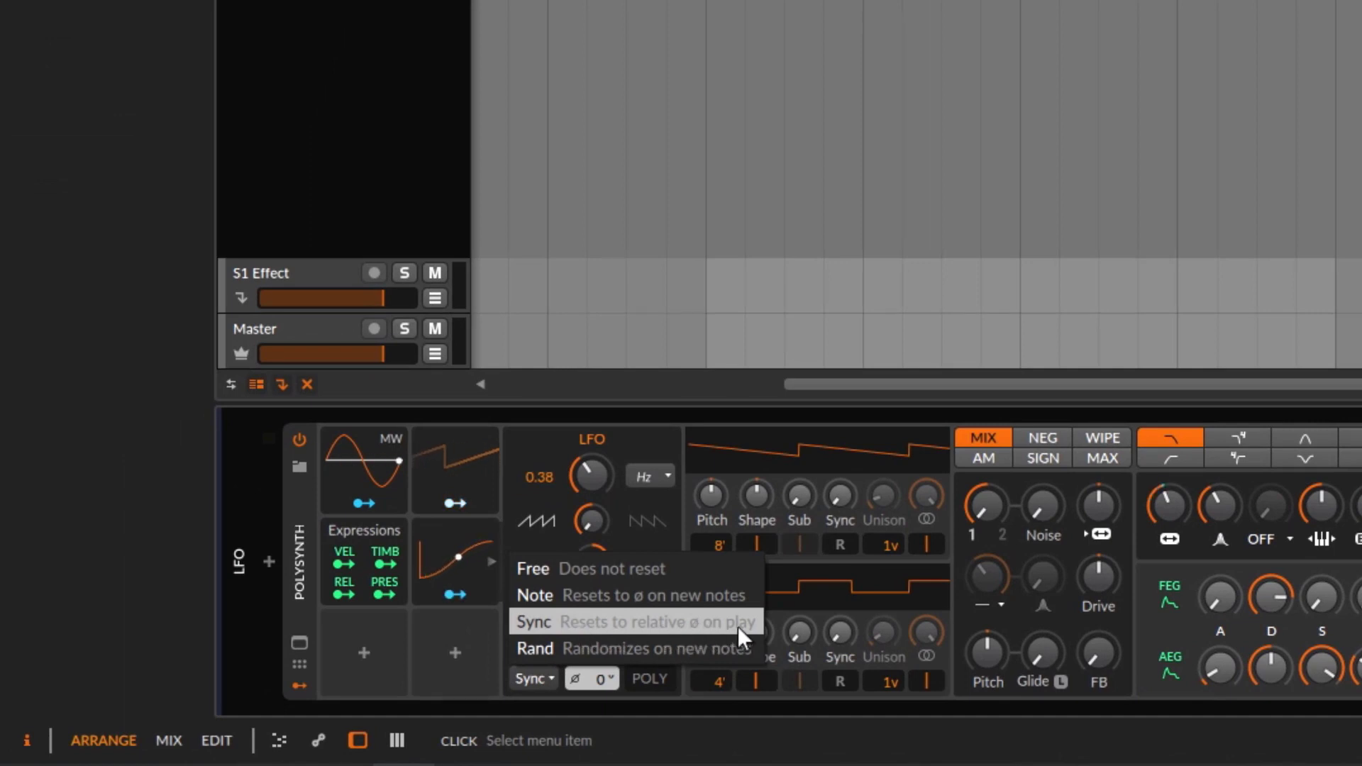
{"action": "left_click", "coordinate": [499, 591]}
{"action": "left_click", "coordinate": [465, 559]}
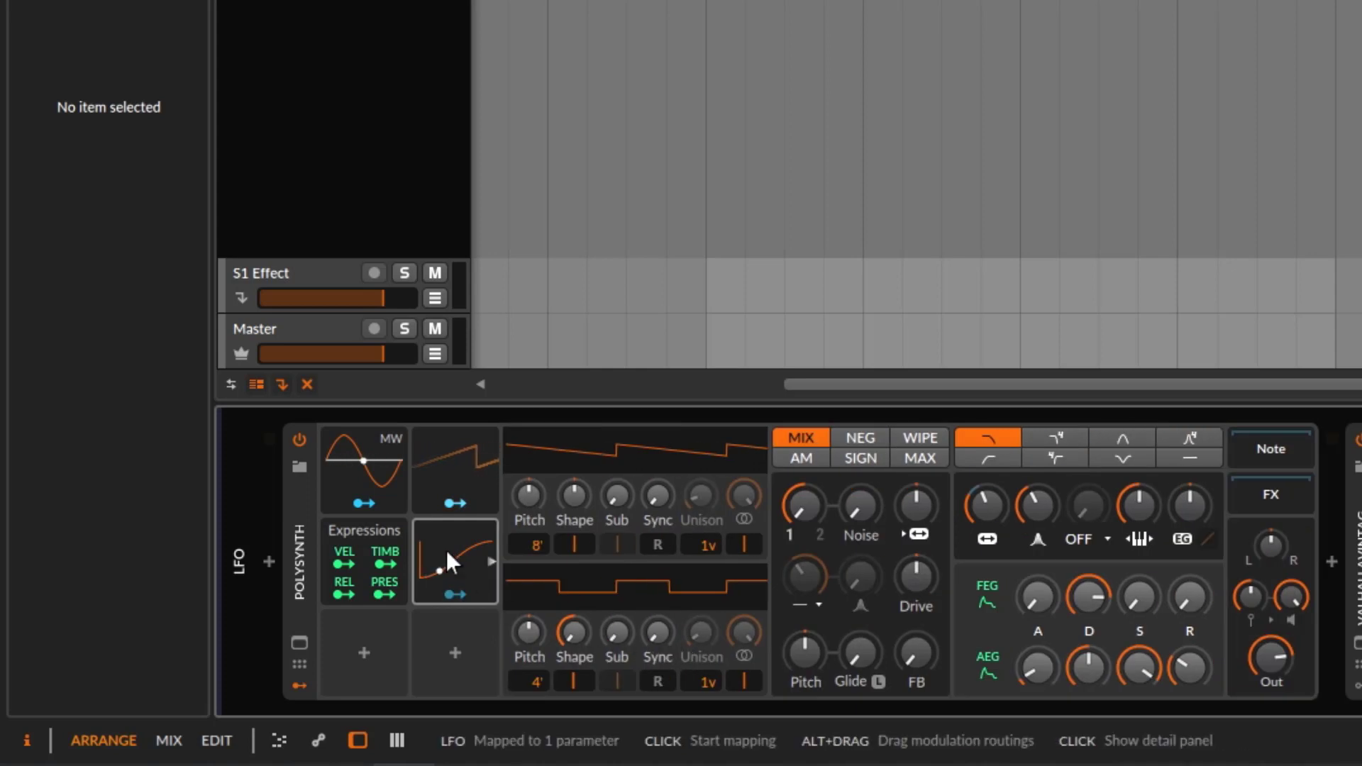
{"action": "left_click", "coordinate": [446, 550]}
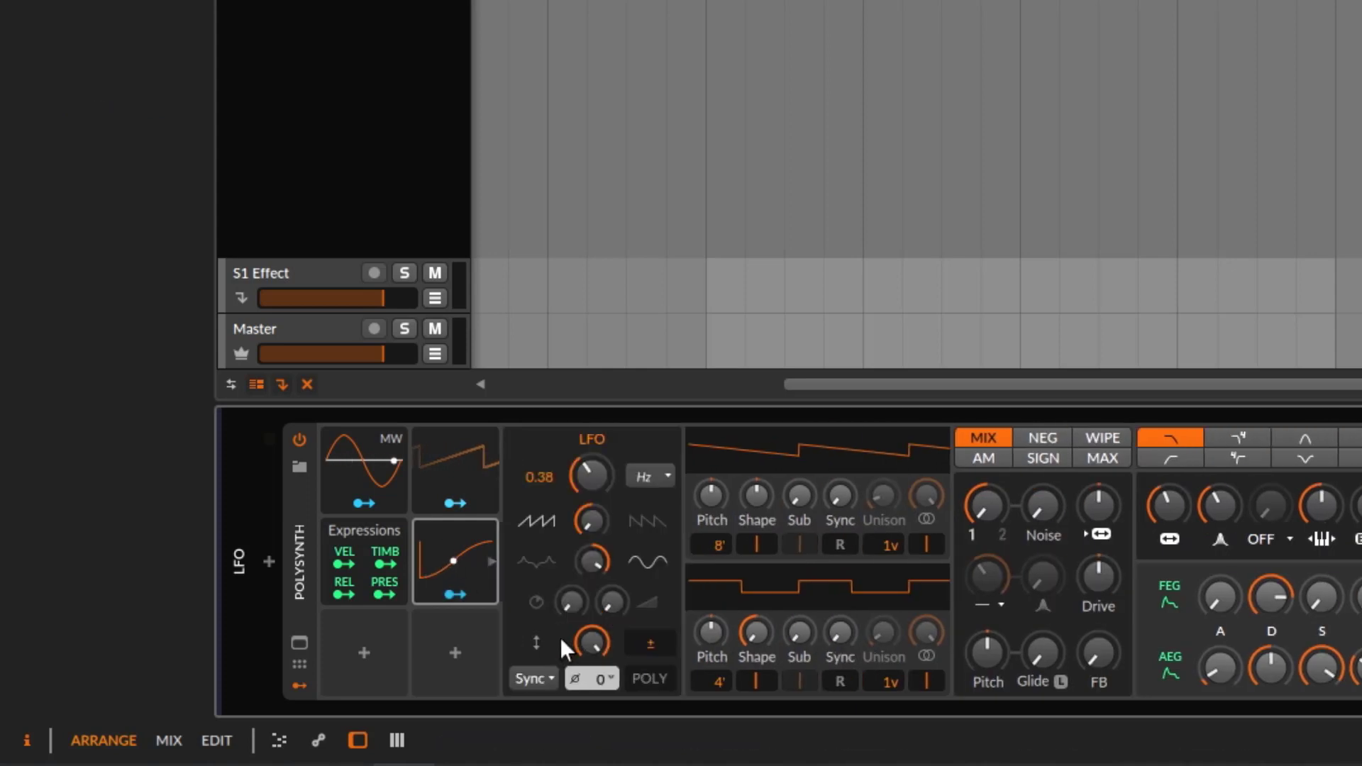
{"action": "left_click", "coordinate": [651, 645]}
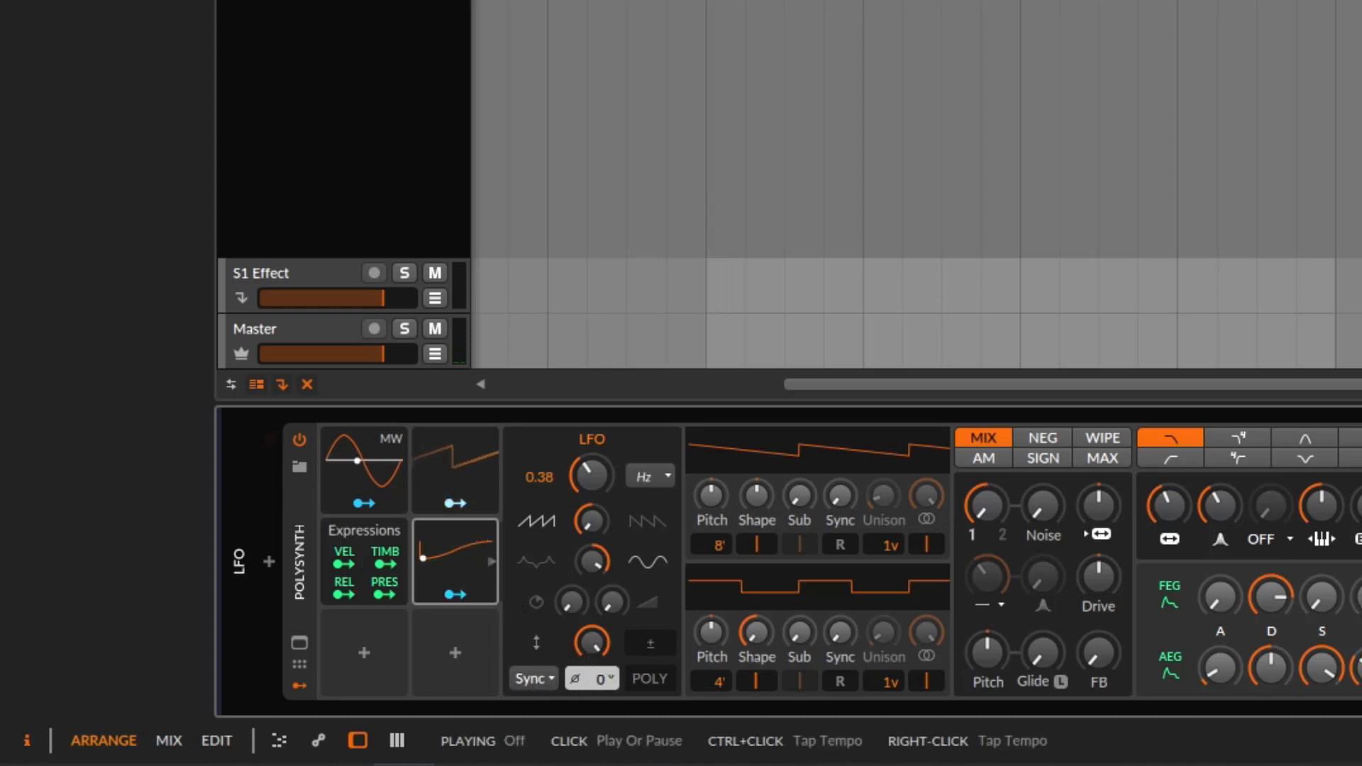
Step: Start and stop playback of the Example 2 clip several times to observe the LFO's starting phase in Sync mode
{"action": "left_click", "coordinate": [664, 0]}
{"action": "key", "text": "space"}
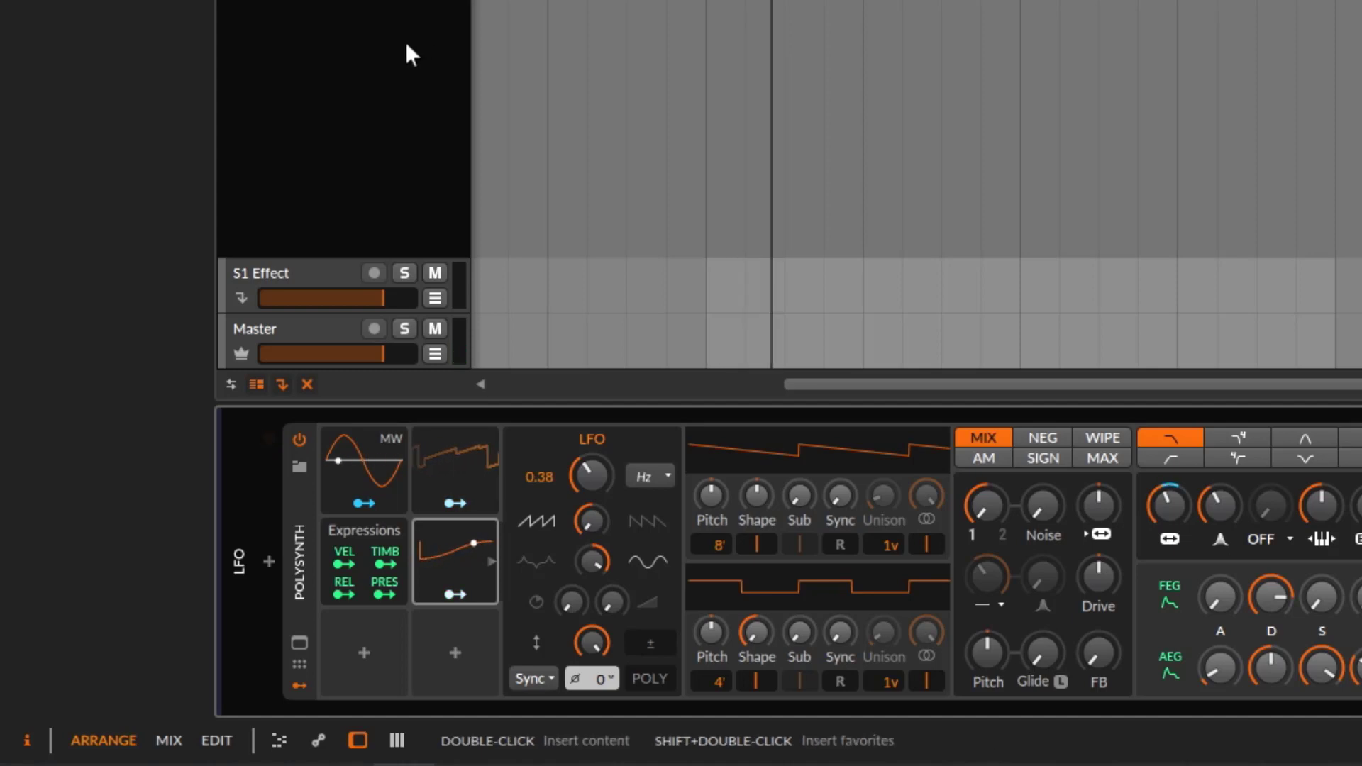
{"action": "key", "text": "space"}
{"action": "key", "text": "space"}
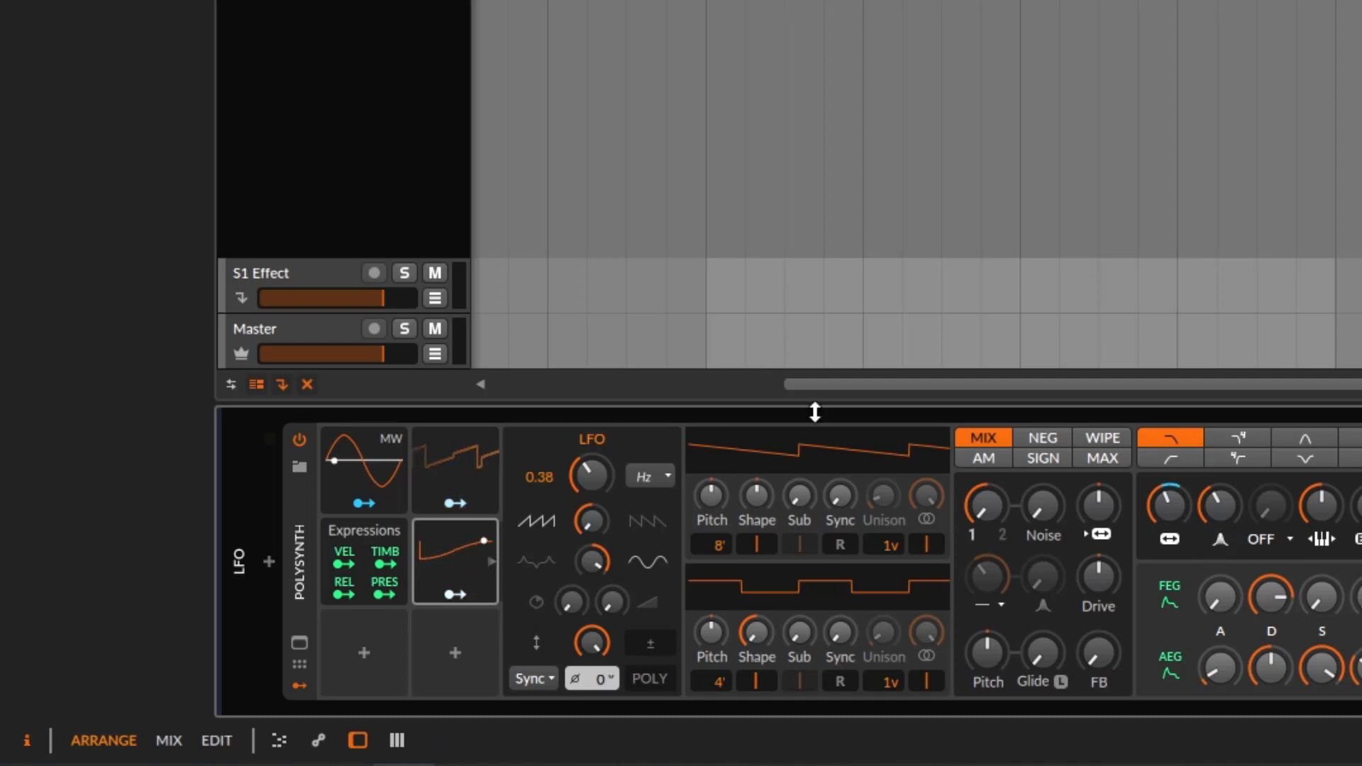
{"action": "key", "text": "space"}
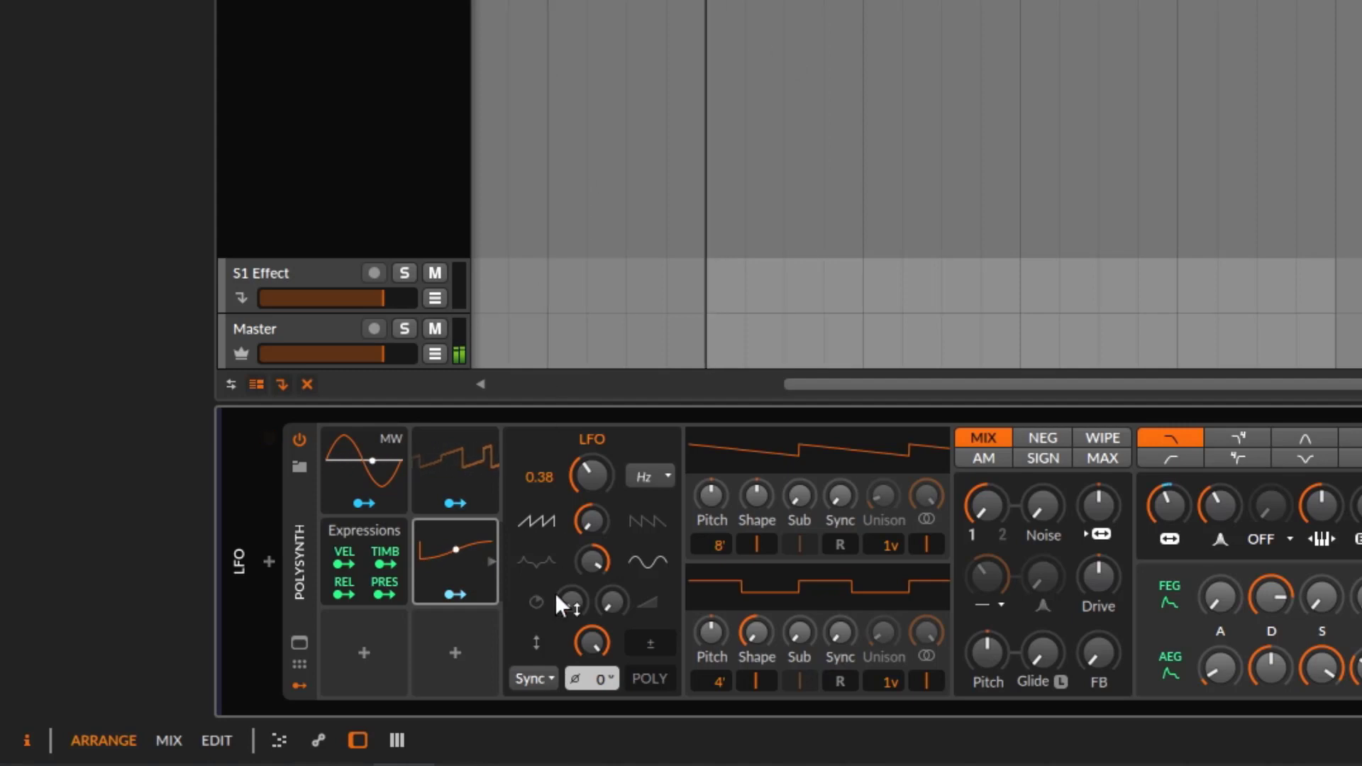
{"action": "key", "text": "space"}
{"action": "key", "text": "space"}
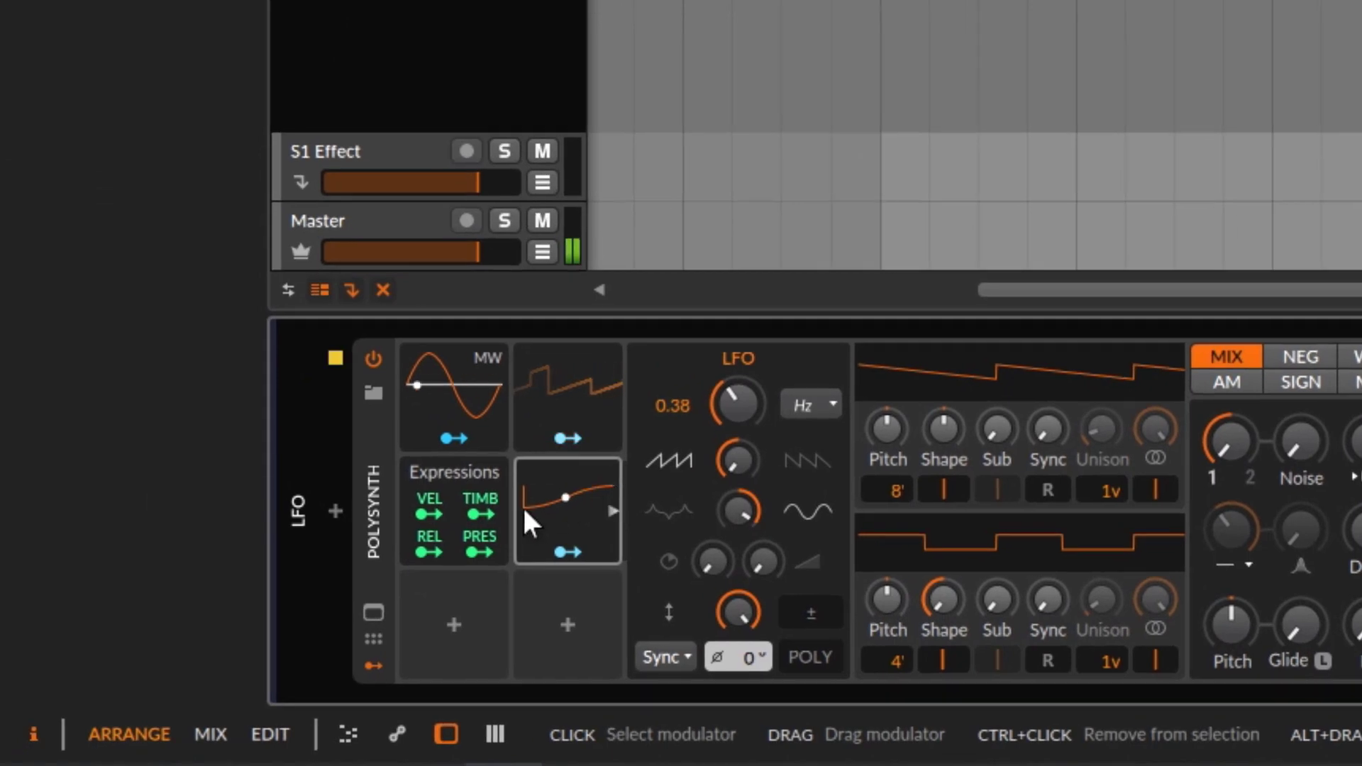
Step: Try LFO phase offsets of 58°, 242° and 268° during playback, reset the phase to 0°, and stop playback
{"action": "left_click_drag", "start_coordinate": [742, 658], "coordinate": [741, 616]}
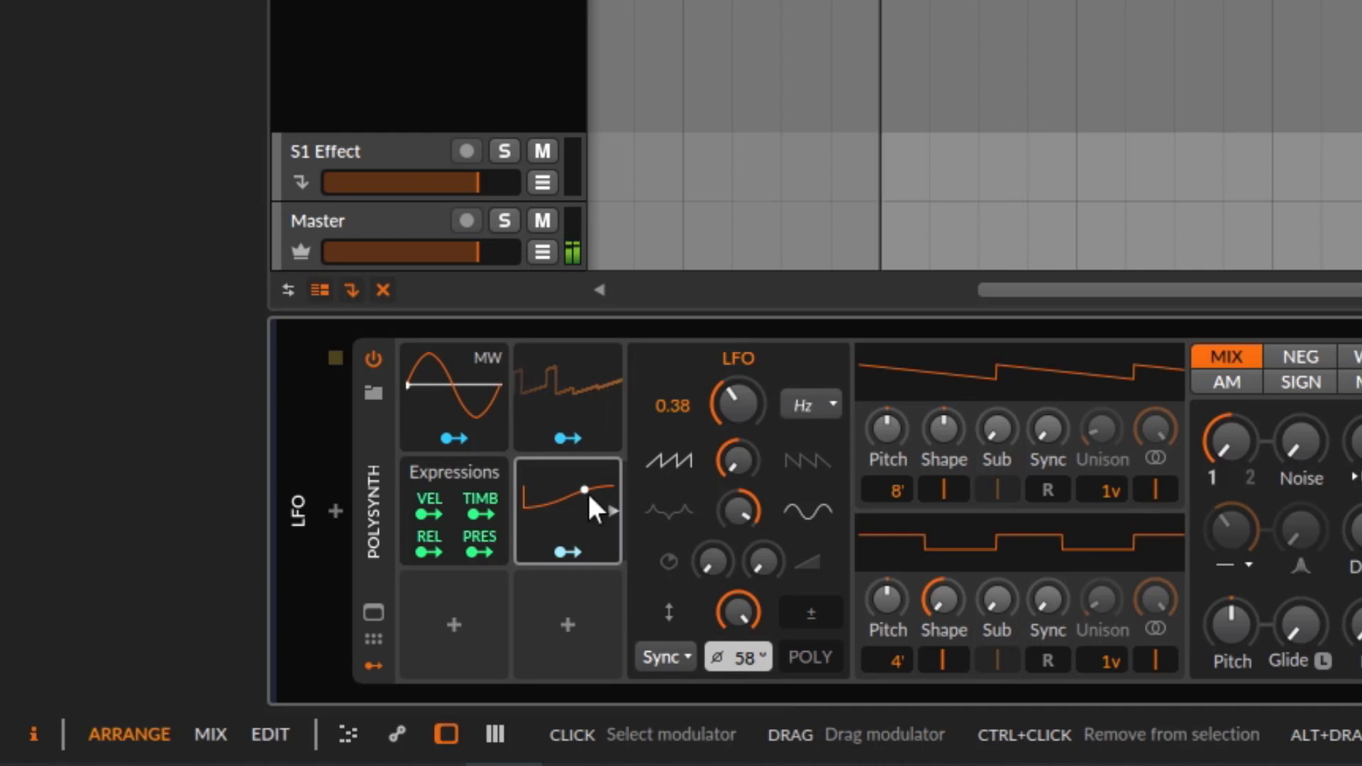
{"action": "left_click_drag", "start_coordinate": [744, 660], "coordinate": [726, 614]}
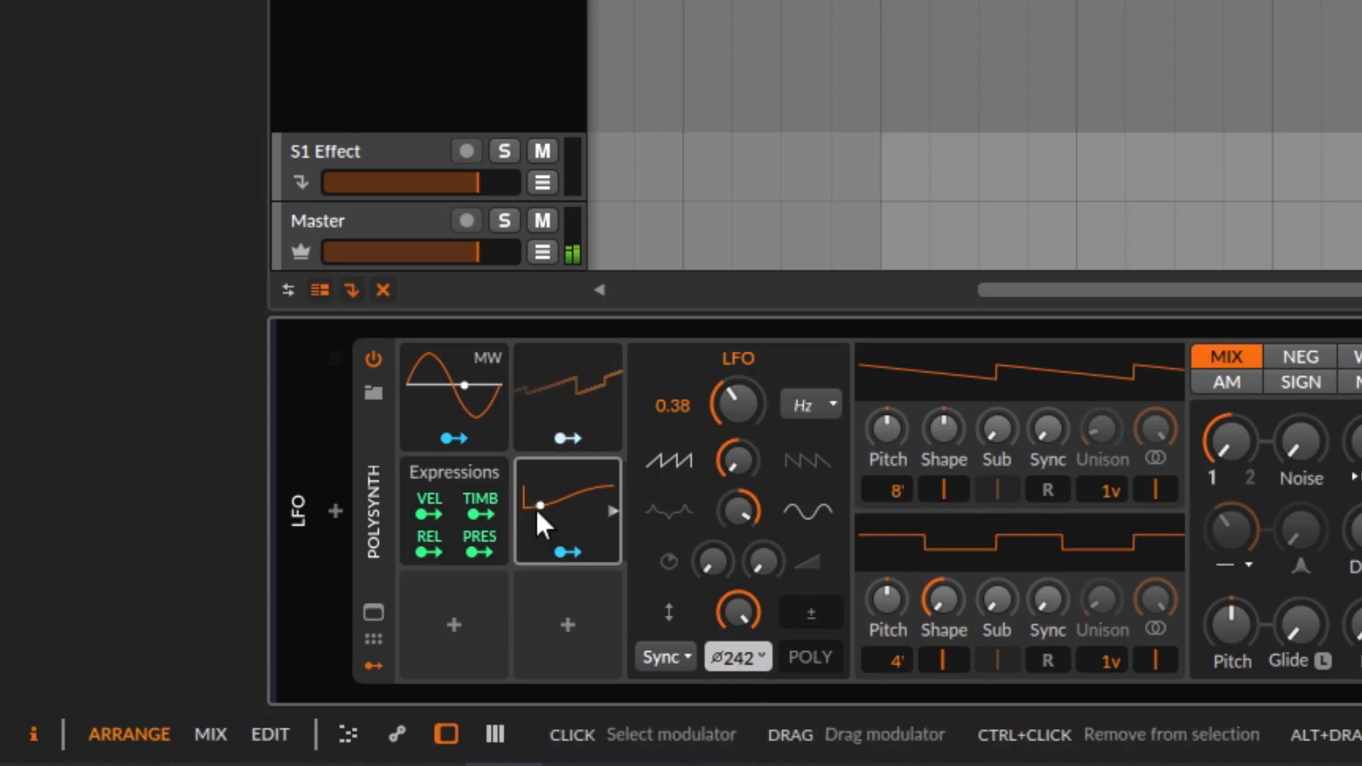
{"action": "left_click_drag", "start_coordinate": [738, 659], "coordinate": [738, 638]}
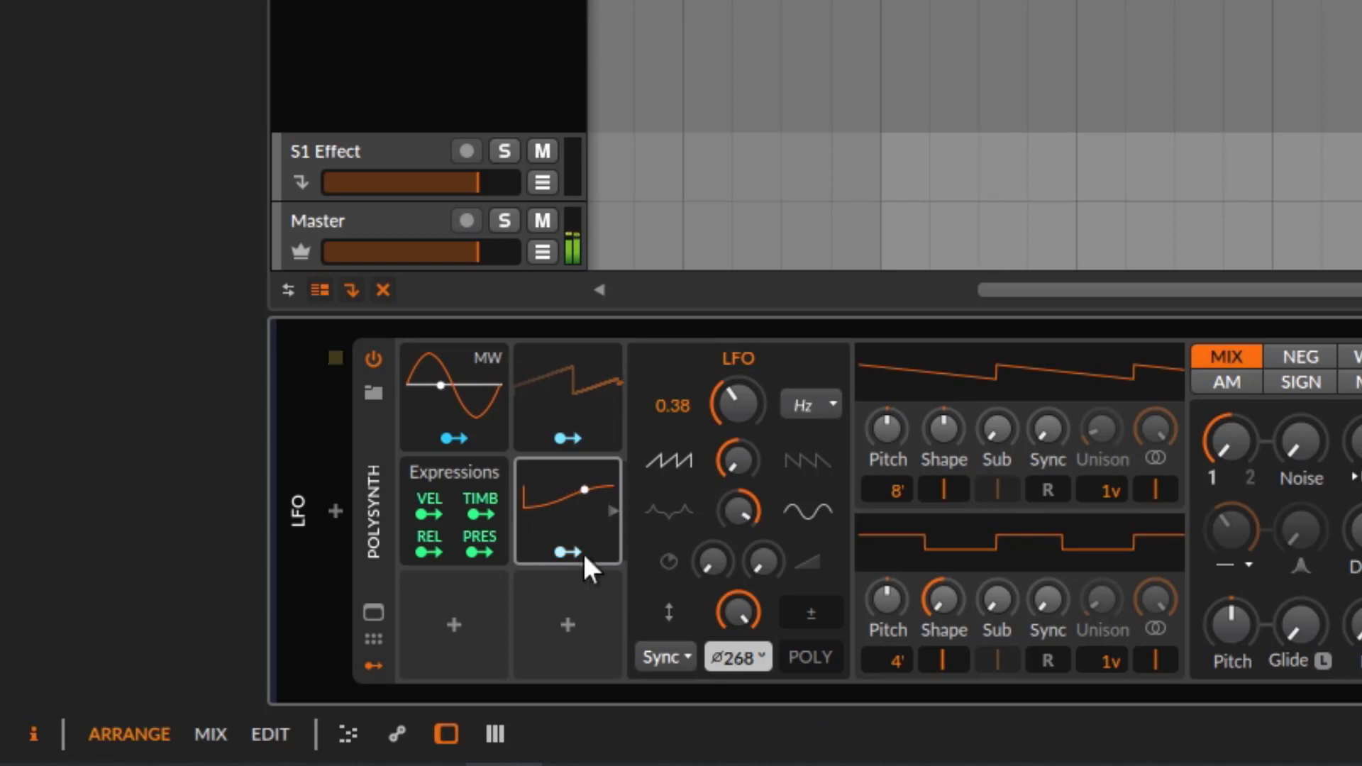
{"action": "double_click", "coordinate": [743, 655]}
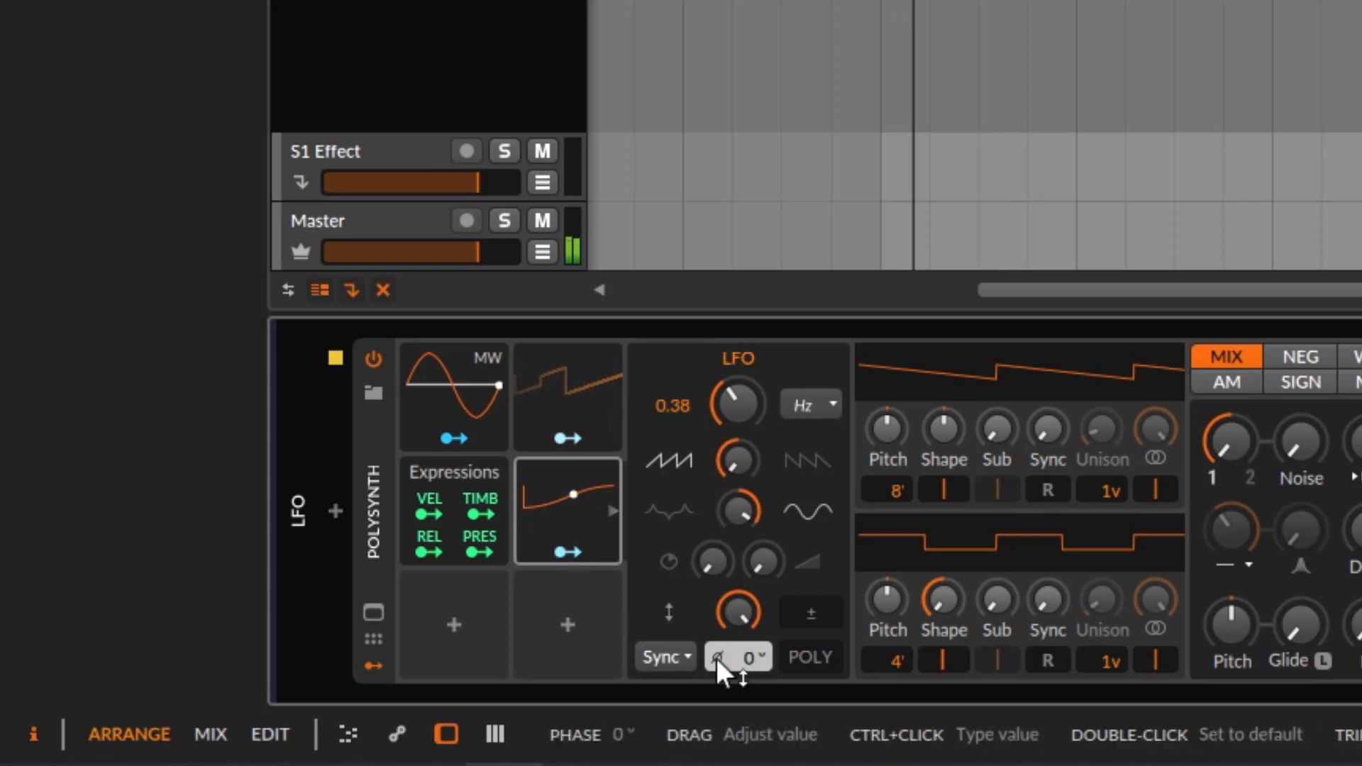
{"action": "key", "text": "space"}
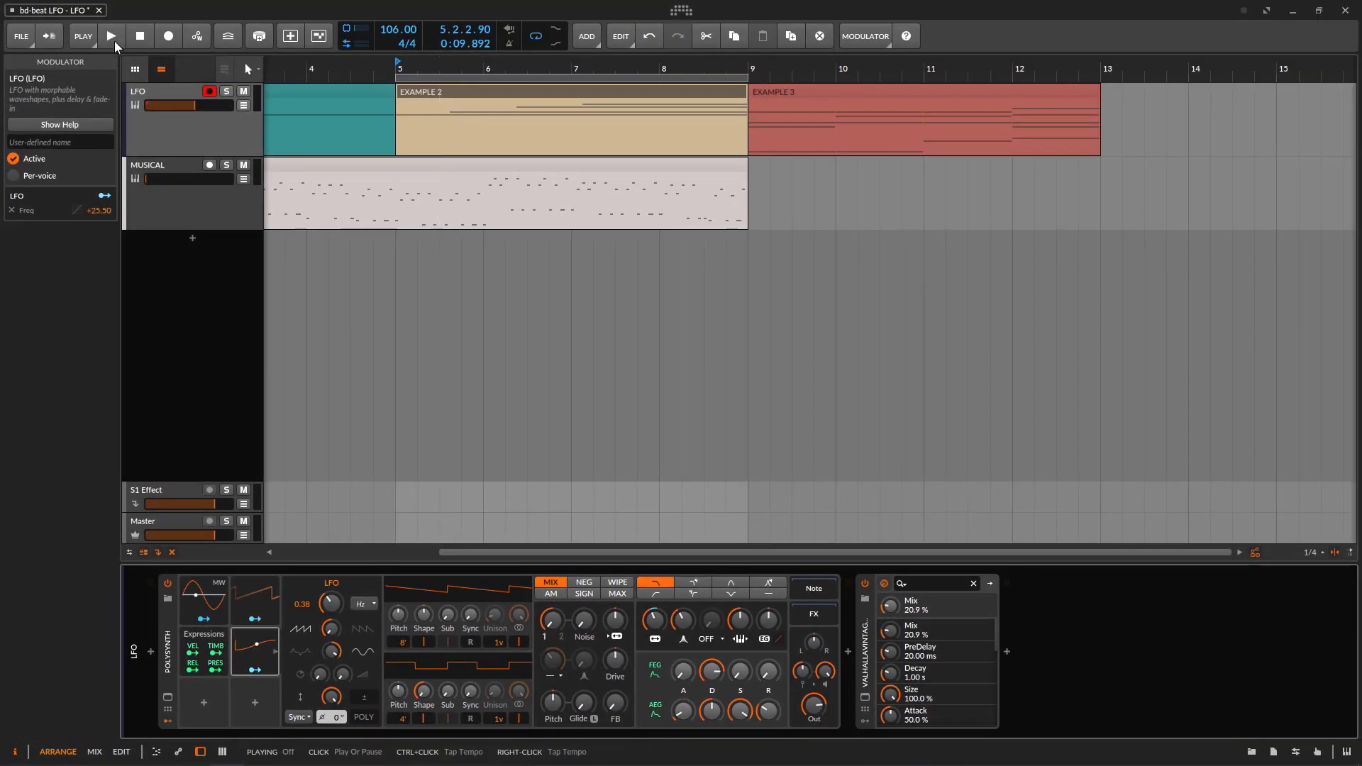
Step: Set the LFO's trigger mode to Rand and play the Example 2 clip to observe the phase on new notes
{"action": "left_click", "coordinate": [298, 718]}
{"action": "left_click", "coordinate": [301, 710]}
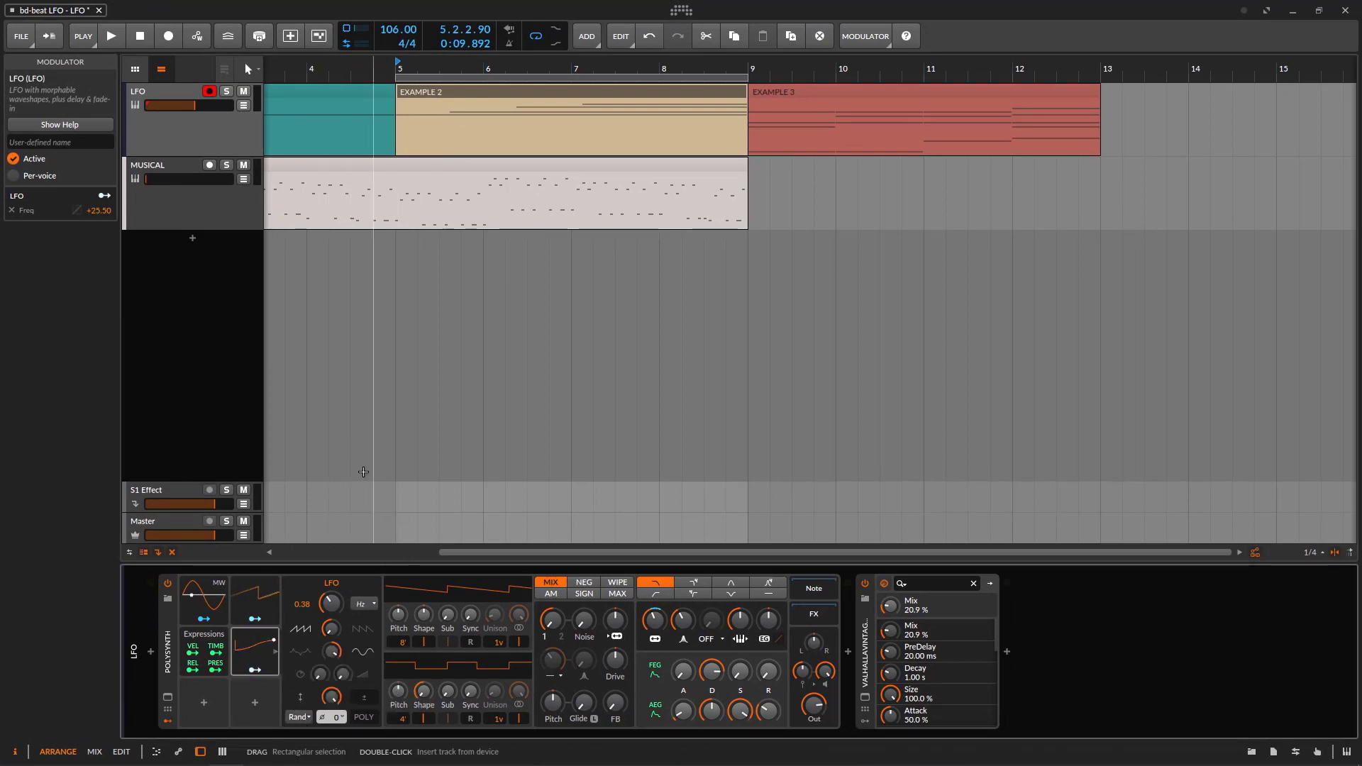
{"action": "key", "text": "space"}
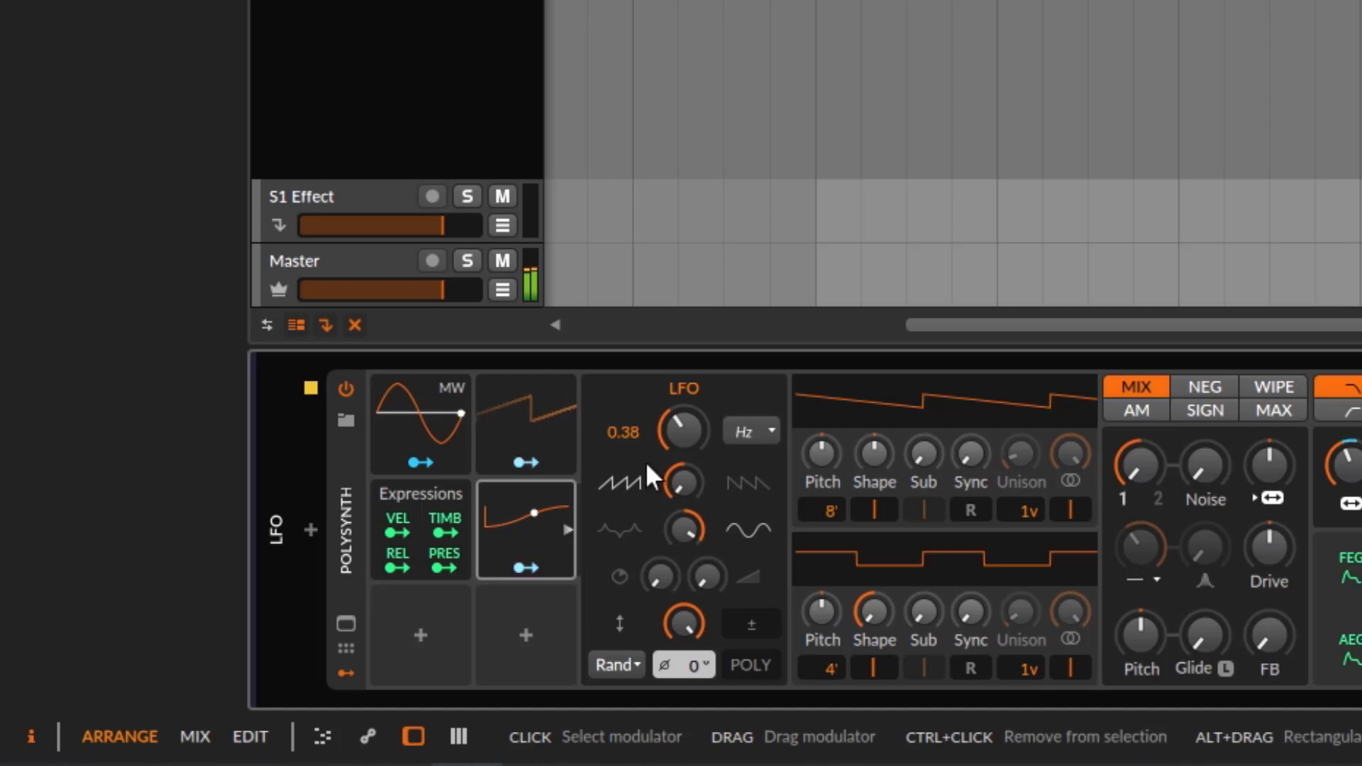
{"action": "left_click", "coordinate": [626, 665]}
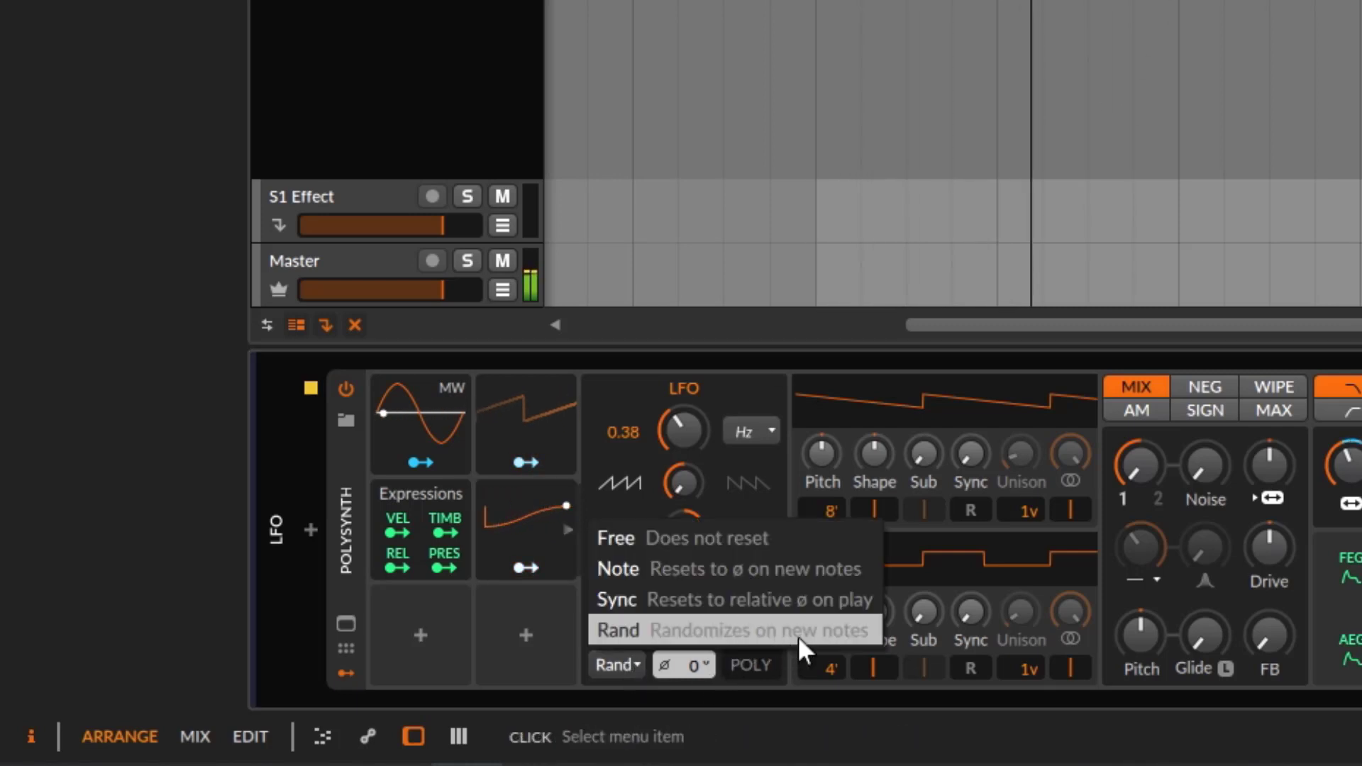
{"action": "left_click", "coordinate": [752, 713]}
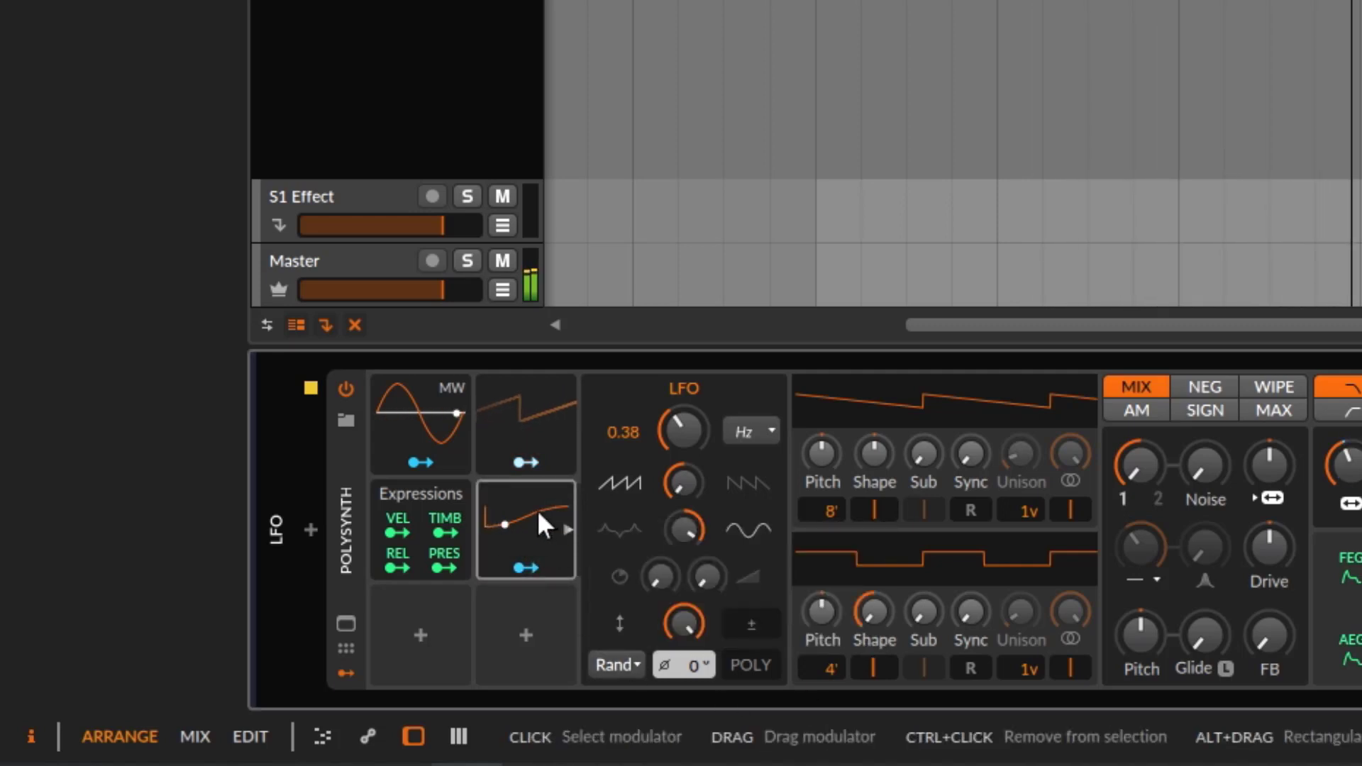
{"action": "left_click", "coordinate": [741, 669]}
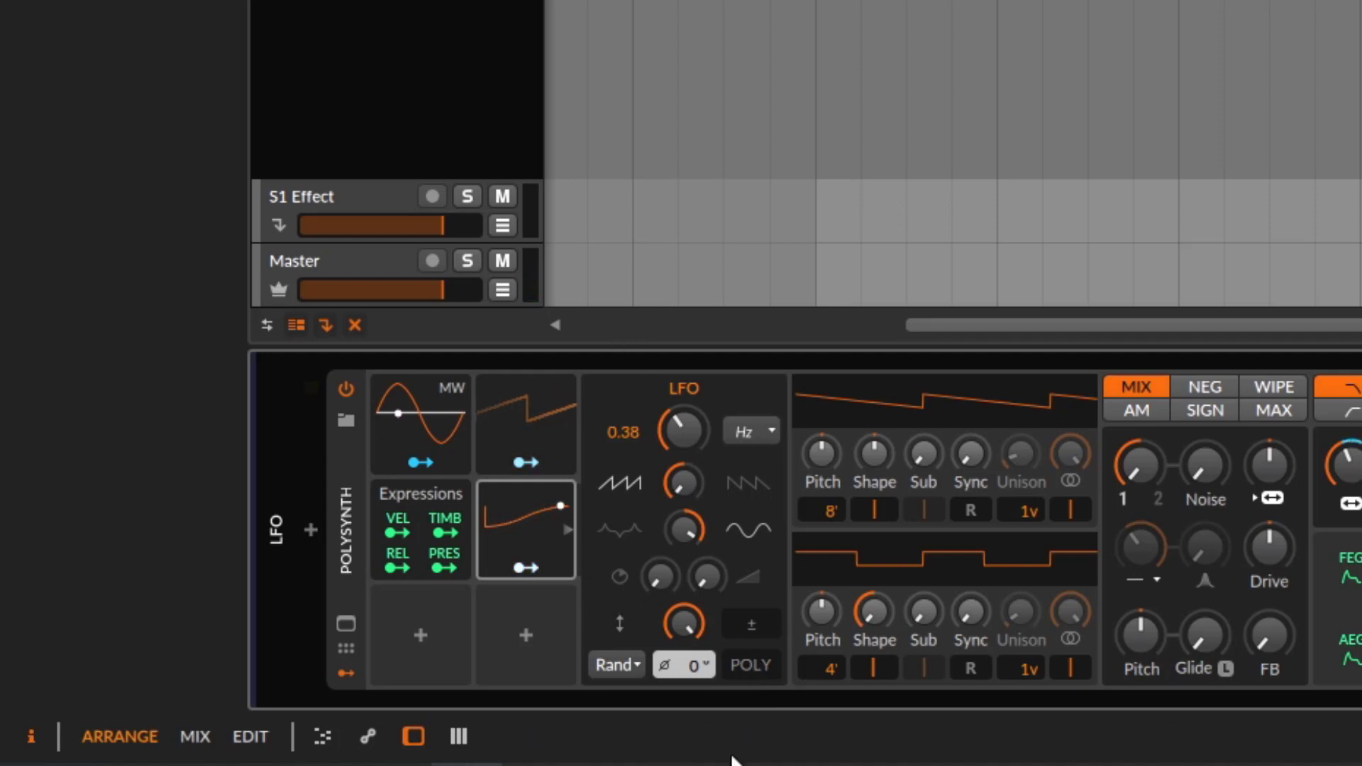
Step: Move the loop region to bars 9–13 and delete the LFO's modulation of the Polysynth's filter frequency
{"action": "left_click", "coordinate": [499, 408]}
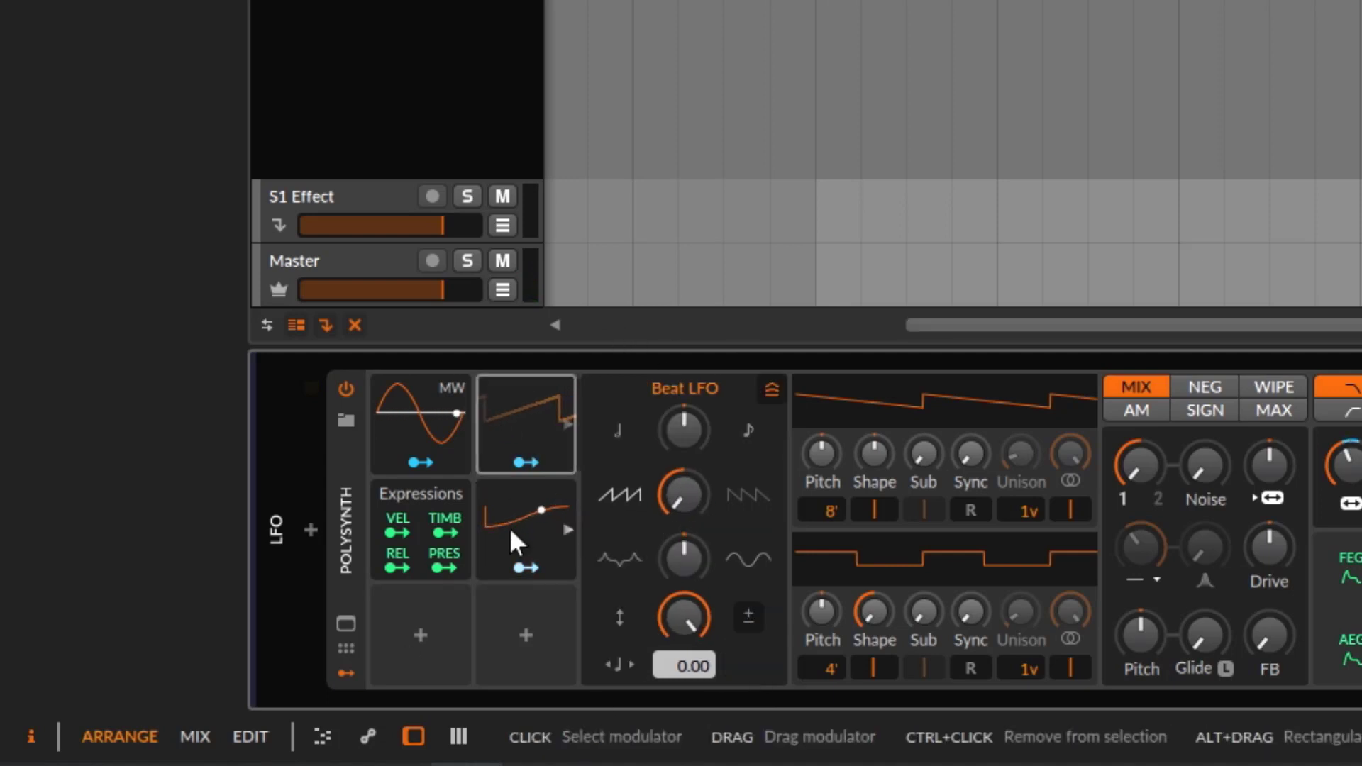
{"action": "left_click", "coordinate": [511, 500]}
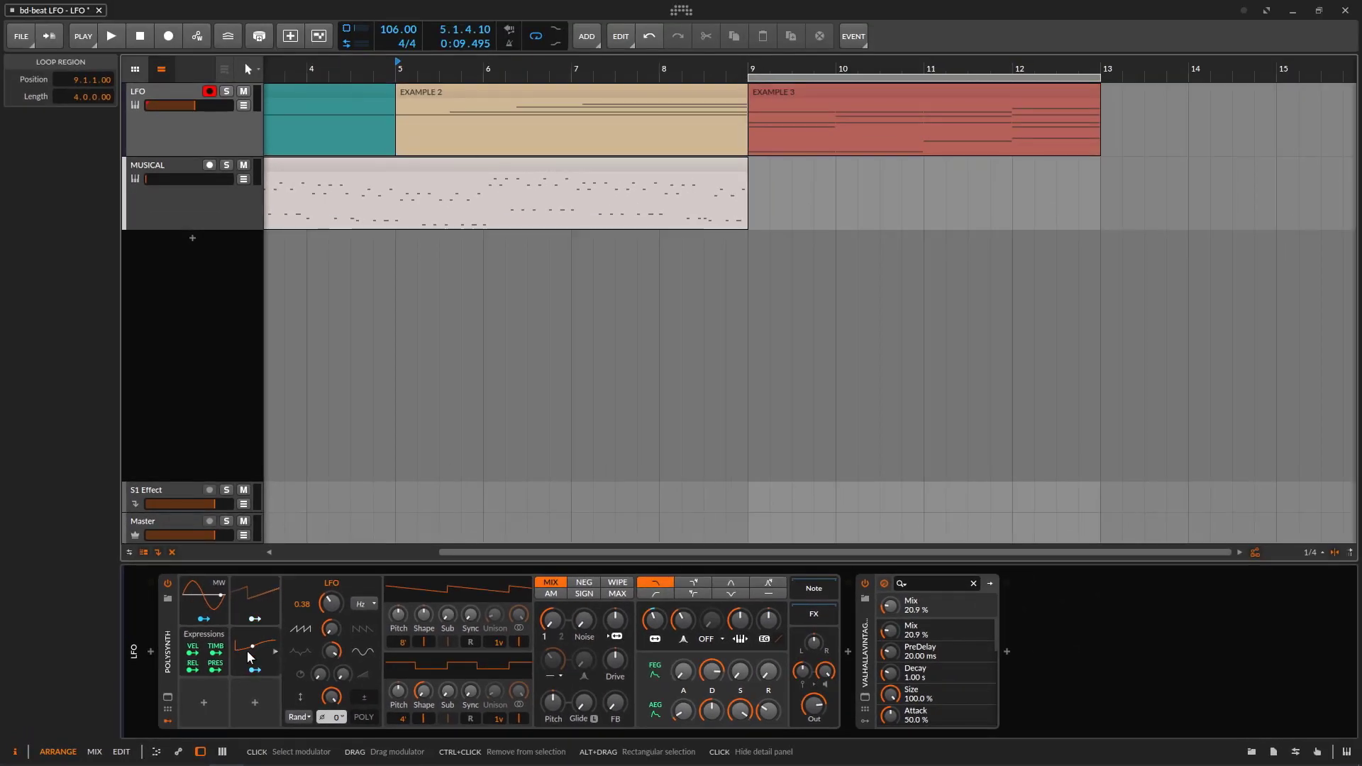
{"action": "right_click", "coordinate": [658, 623]}
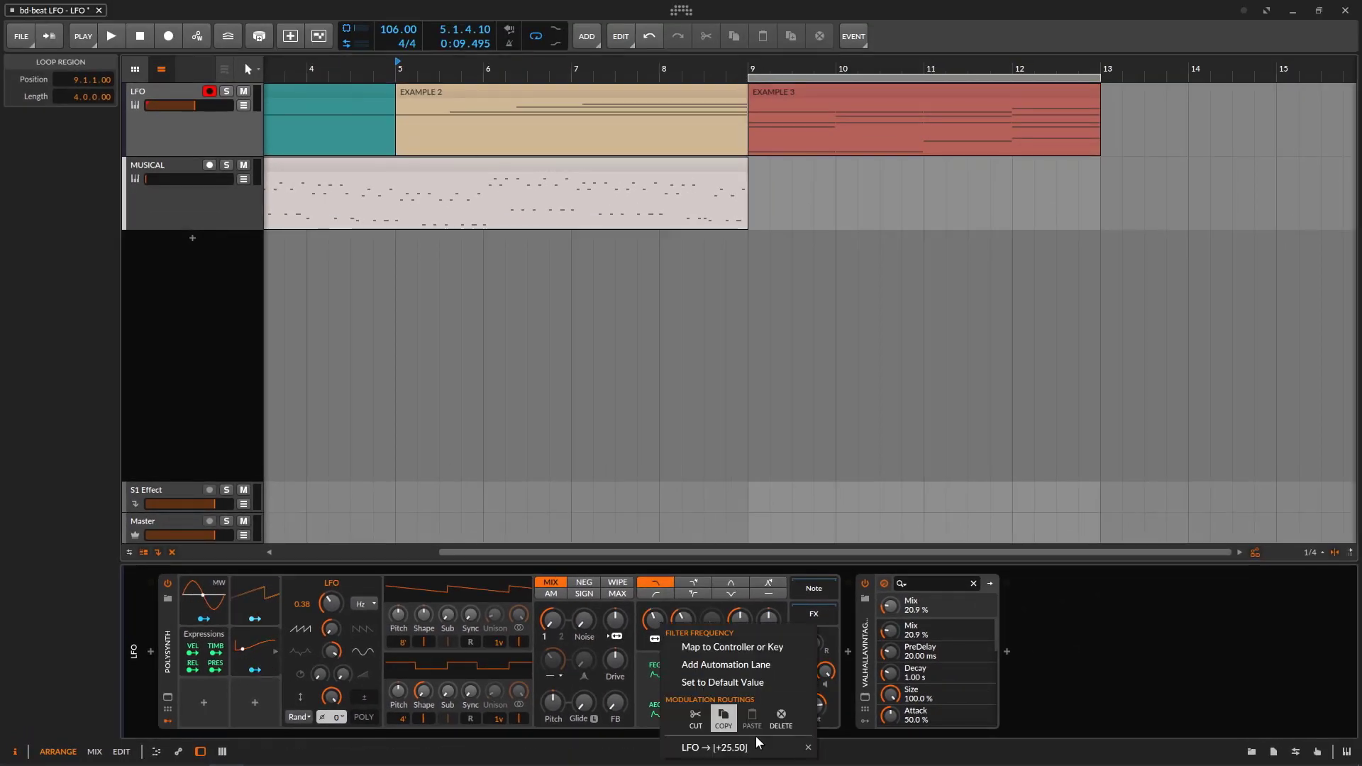
{"action": "left_click", "coordinate": [807, 748]}
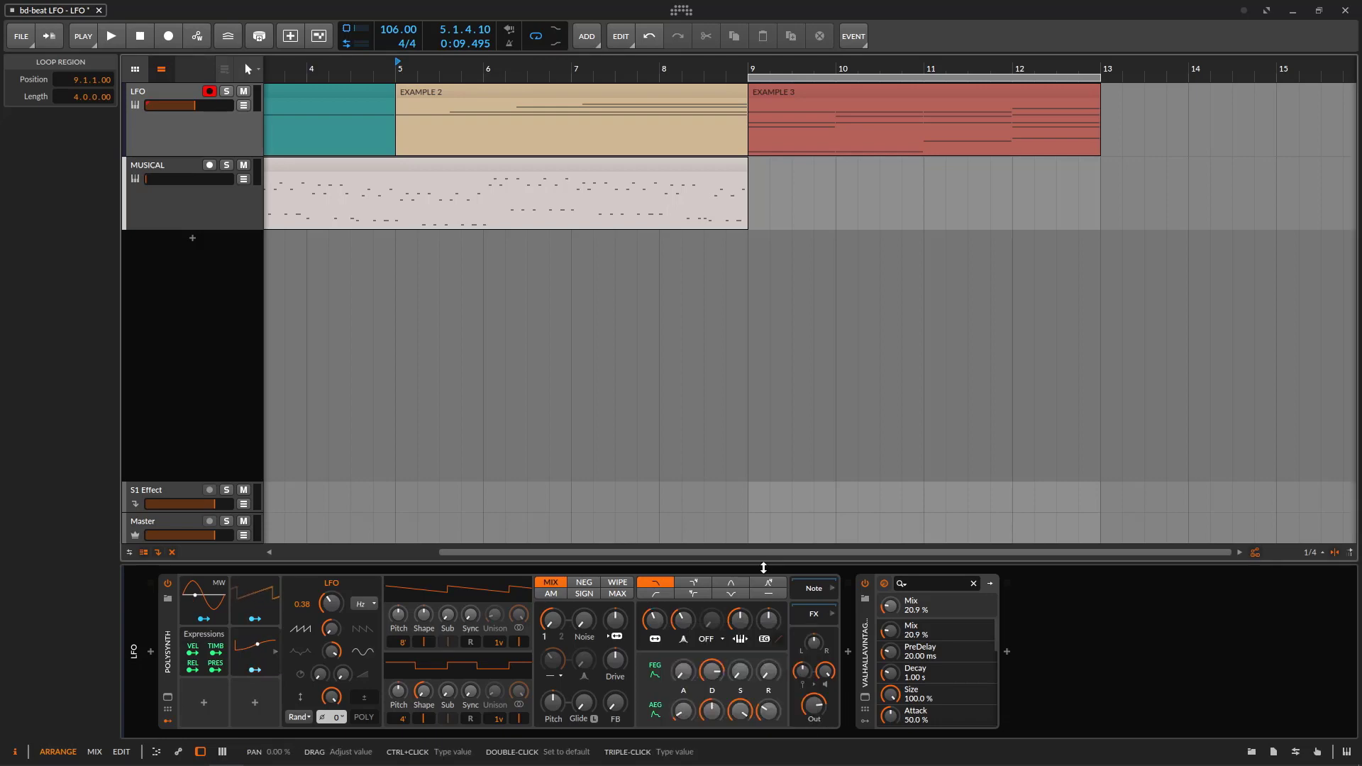
Step: Play the Example 3 clip from bar 9 and adjust the LFO's curve partway towards the smooth sine shape
{"action": "left_click", "coordinate": [752, 62]}
{"action": "key", "text": "space"}
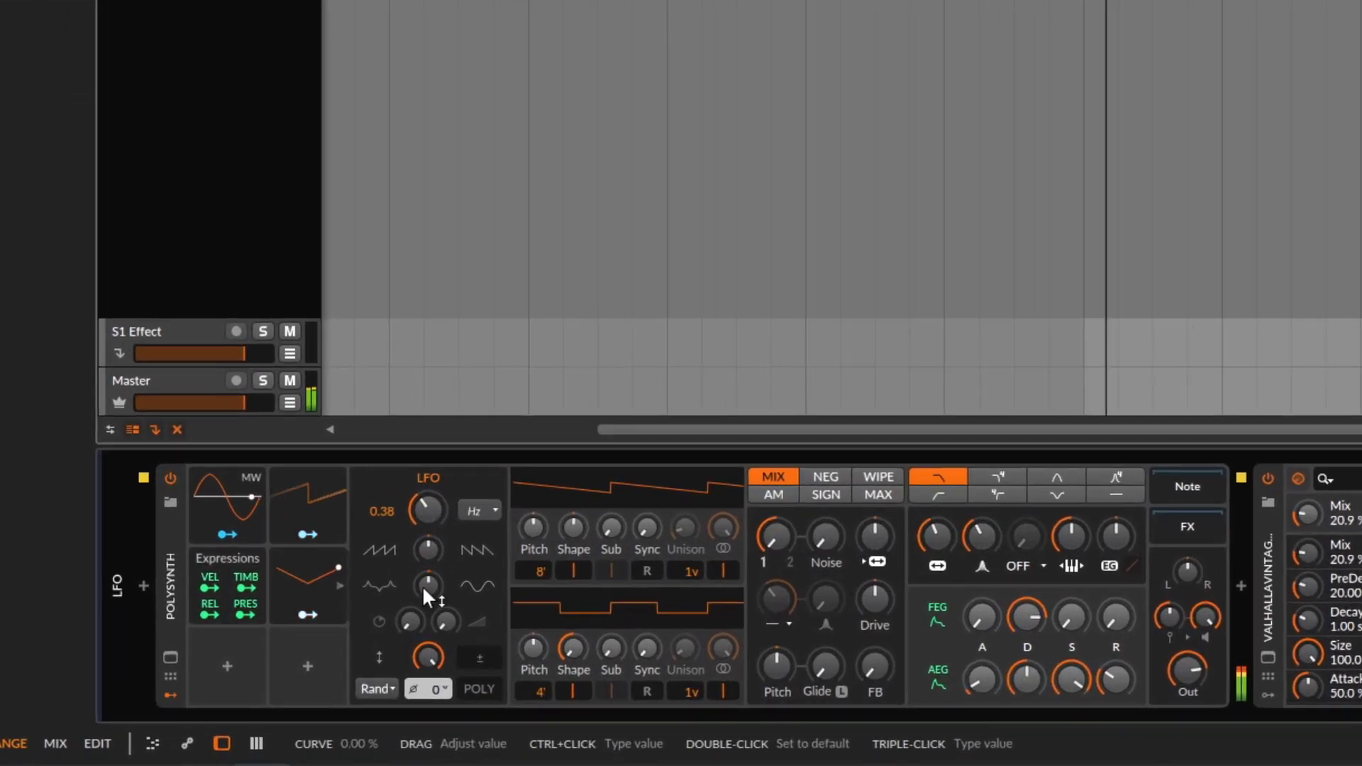
{"action": "left_click_drag", "start_coordinate": [377, 613], "coordinate": [376, 646]}
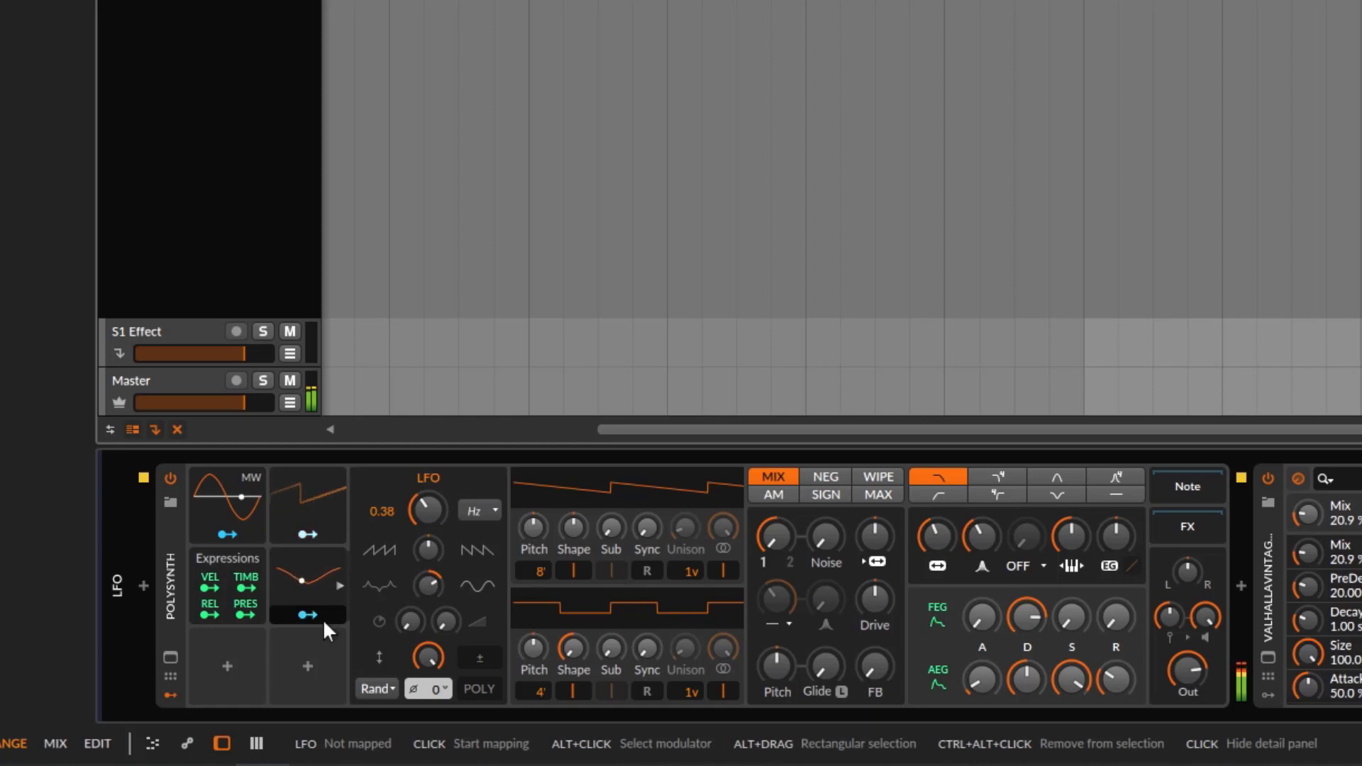
Step: Set the Polysynth's filter frequency to about 392 Hz and map the LFO to its global pitch with a very small amount
{"action": "left_click_drag", "start_coordinate": [939, 532], "coordinate": [940, 522]}
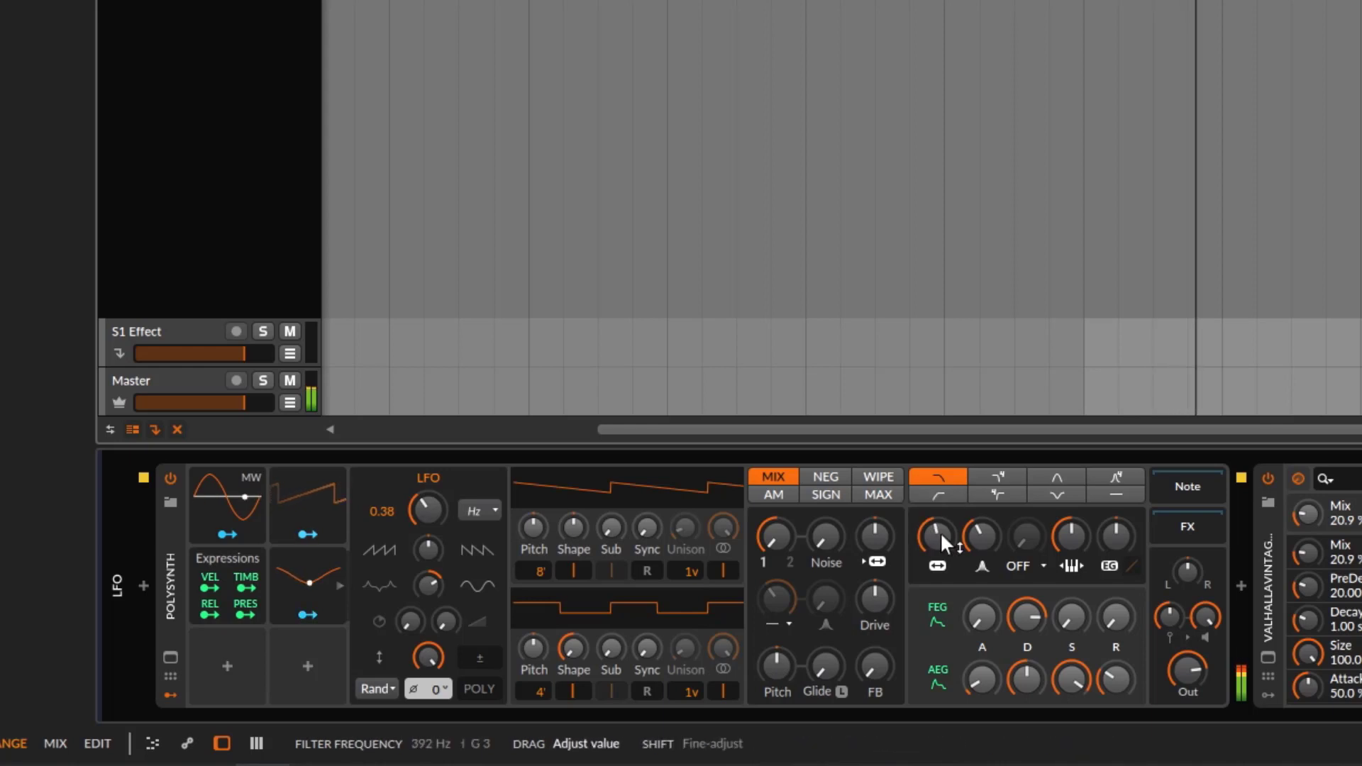
{"action": "left_click", "coordinate": [314, 616]}
{"action": "left_click_drag", "start_coordinate": [777, 667], "coordinate": [777, 665]}
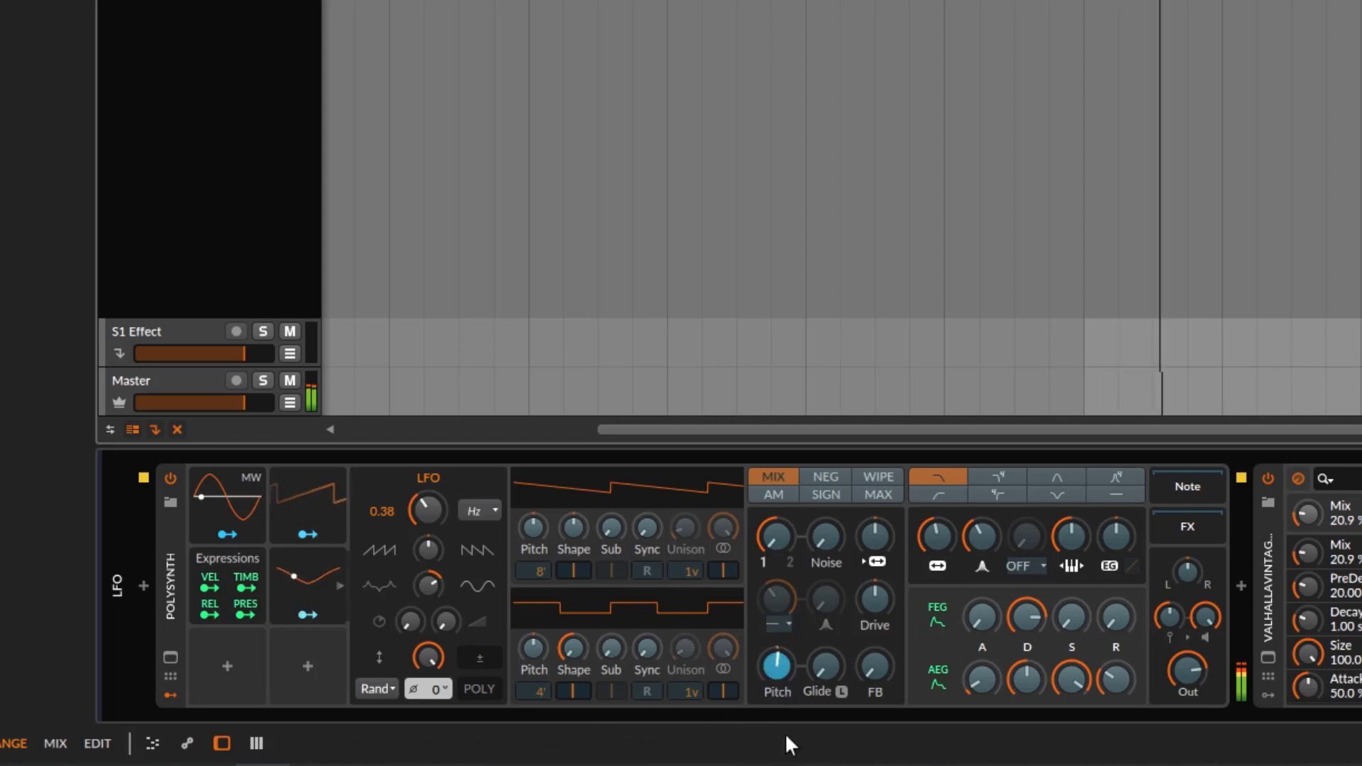
{"action": "left_click", "coordinate": [313, 612]}
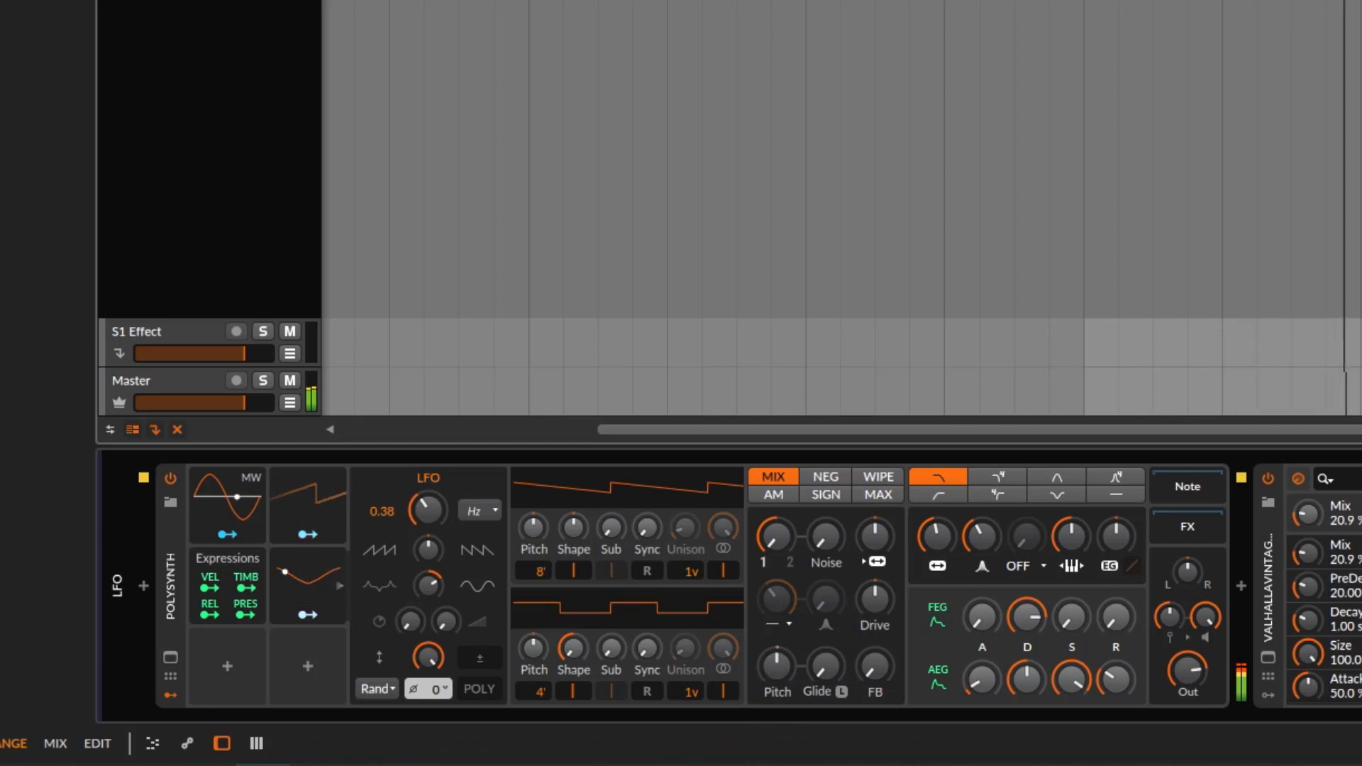
Step: Set the LFO's rate to 1.54 Hz and reduce its amount to 28% while Example 3 plays
{"action": "left_click_drag", "start_coordinate": [424, 505], "coordinate": [424, 490]}
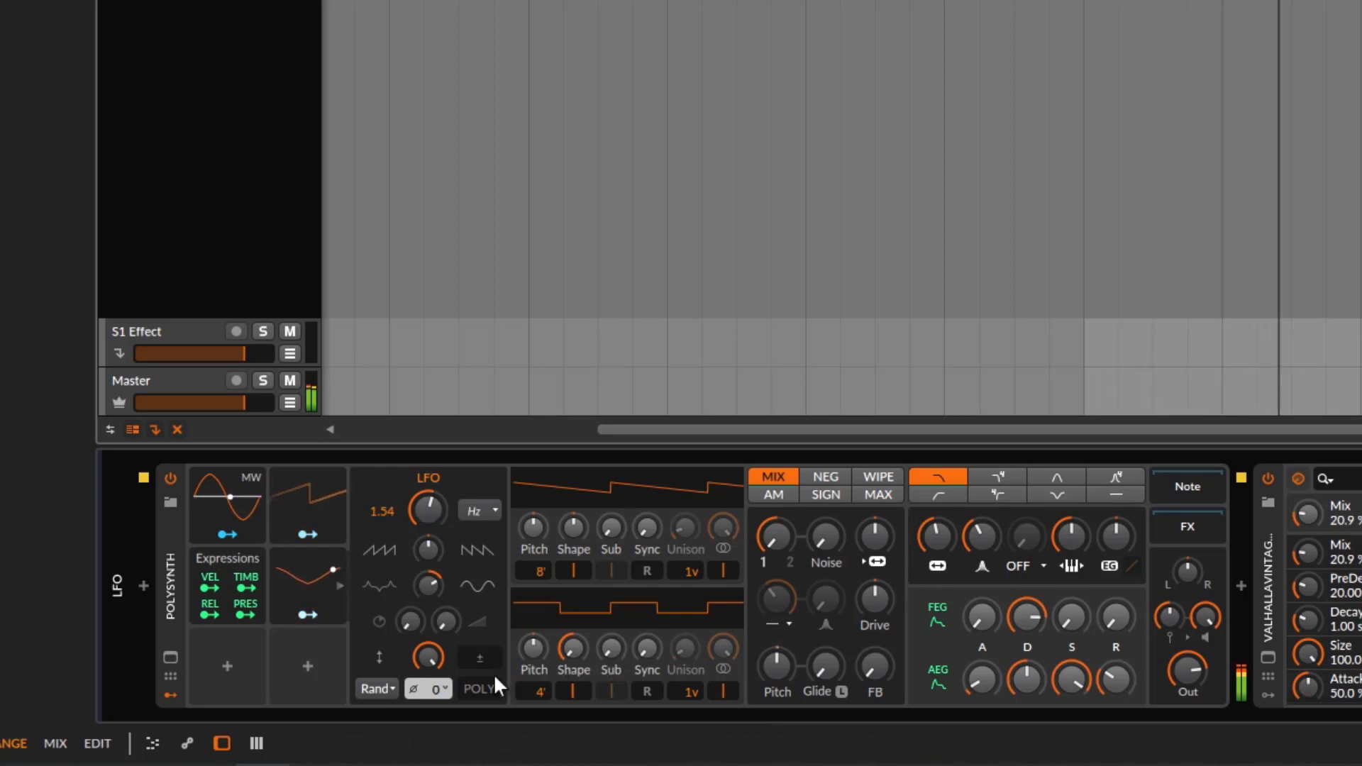
{"action": "left_click_drag", "start_coordinate": [427, 656], "coordinate": [428, 659]}
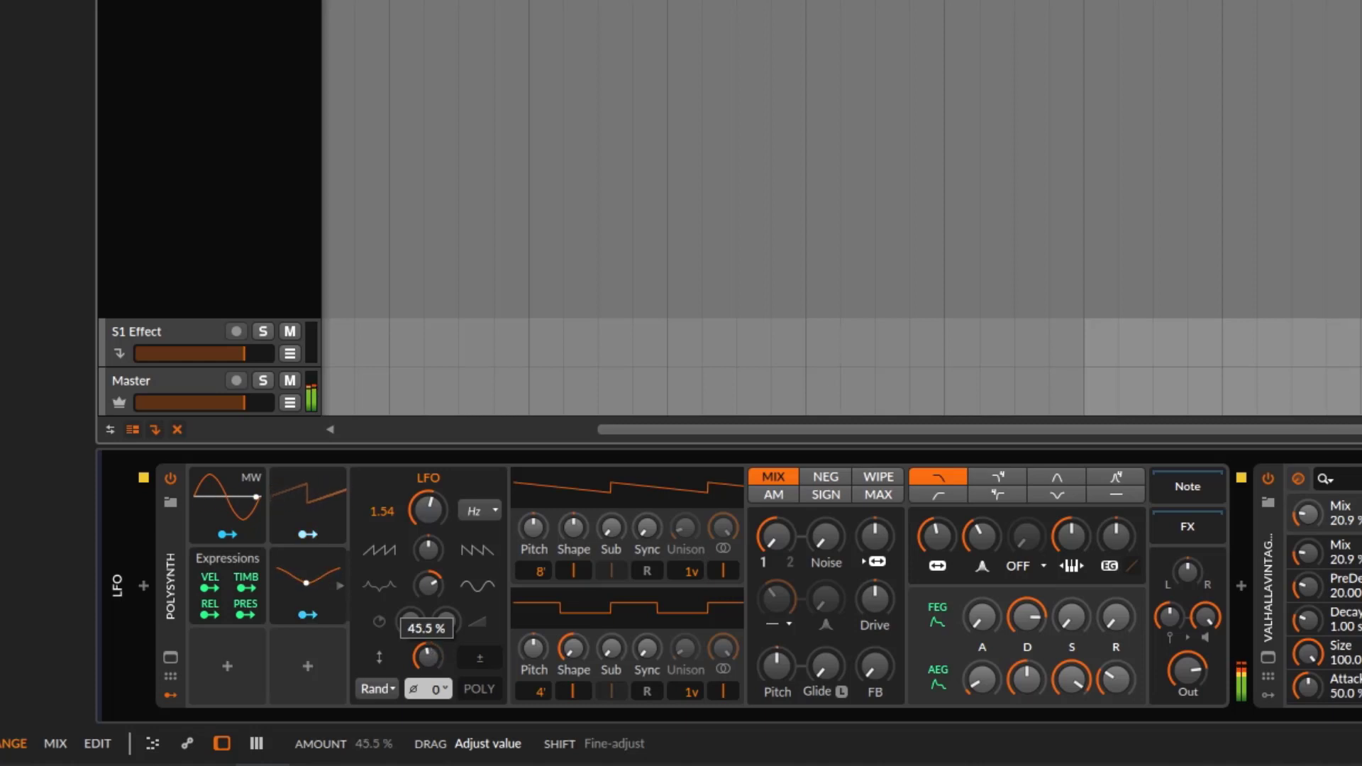
{"action": "left_click_drag", "start_coordinate": [428, 659], "coordinate": [428, 659]}
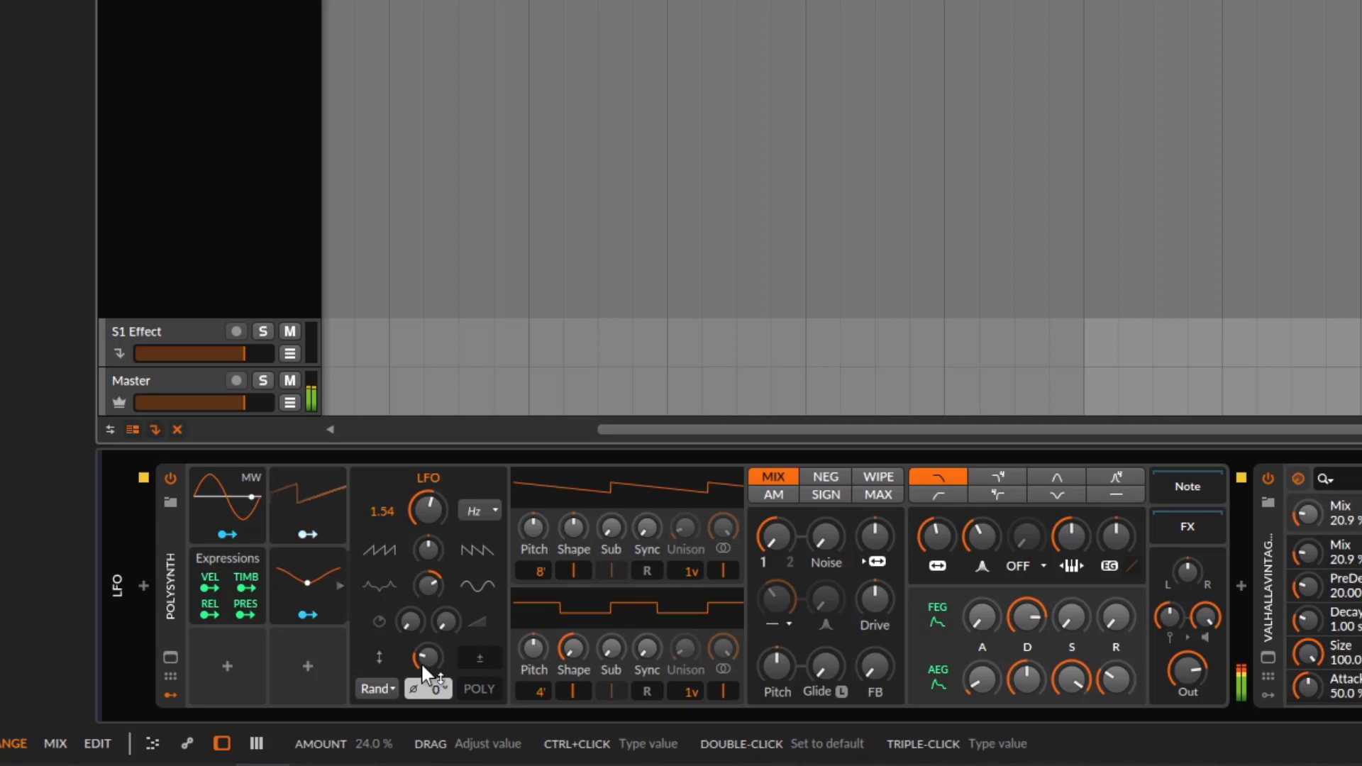
{"action": "mouse_move", "coordinate": [420, 662]}
{"action": "left_mouse_down"}
{"action": "mouse_move", "coordinate": [420, 637]}
{"action": "mouse_move", "coordinate": [423, 662]}
{"action": "left_mouse_up"}
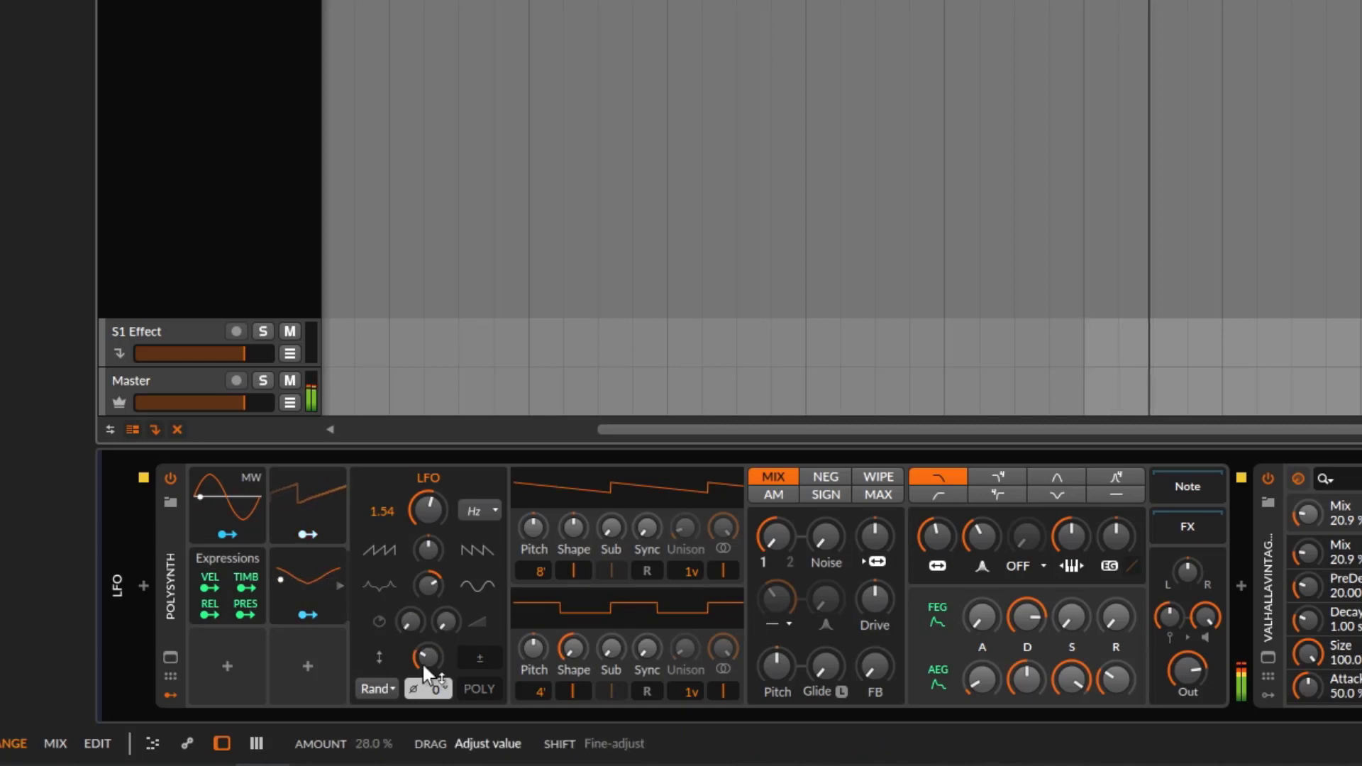
Step: Raise the LFO's amount to about half, restart the Example 3 clip, and set the LFO's rate to 4.60 Hz
{"action": "key", "text": "space"}
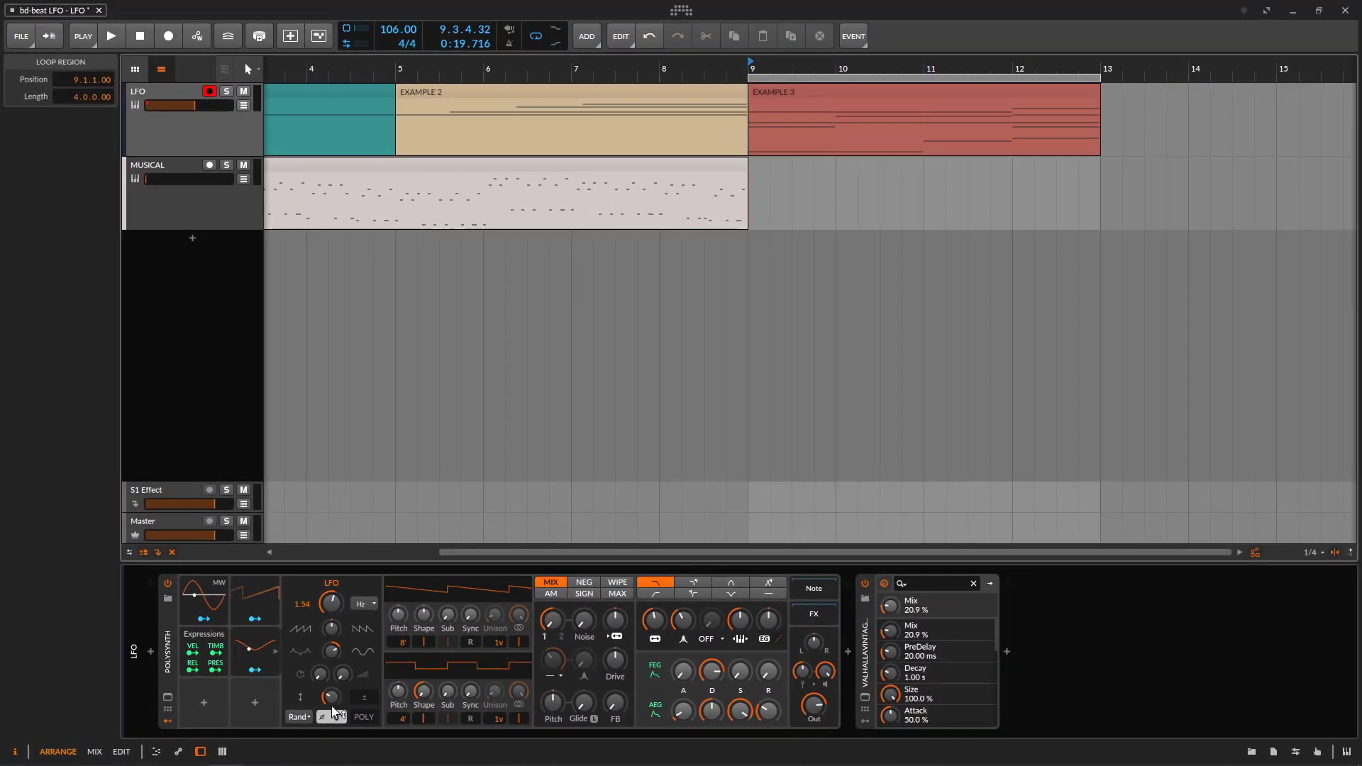
{"action": "left_click_drag", "start_coordinate": [332, 699], "coordinate": [331, 670]}
{"action": "key", "text": "space"}
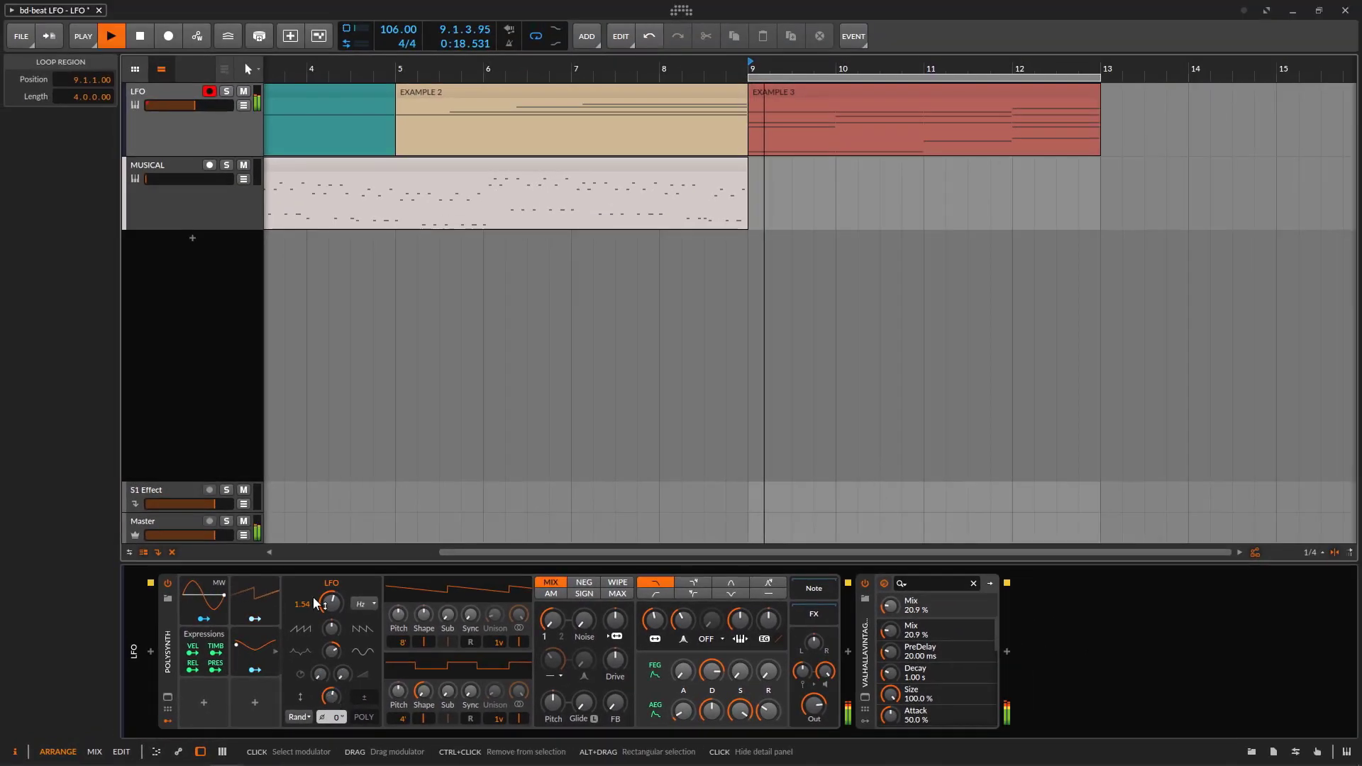
{"action": "left_click_drag", "start_coordinate": [331, 605], "coordinate": [331, 589]}
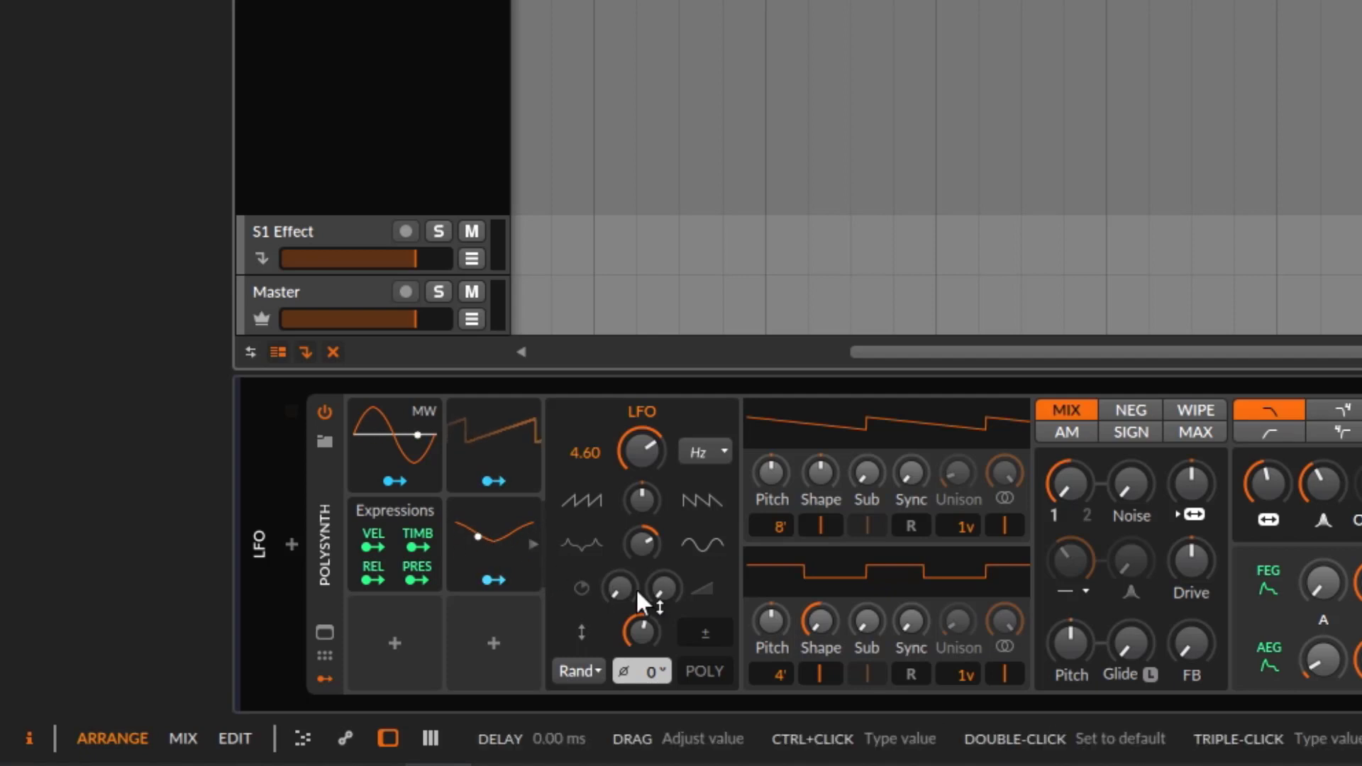
Step: Set the LFO's delay to 1.37 s, its amount to the maximum, and its fade-in to 2.35 s
{"action": "left_click_drag", "start_coordinate": [619, 587], "coordinate": [619, 525]}
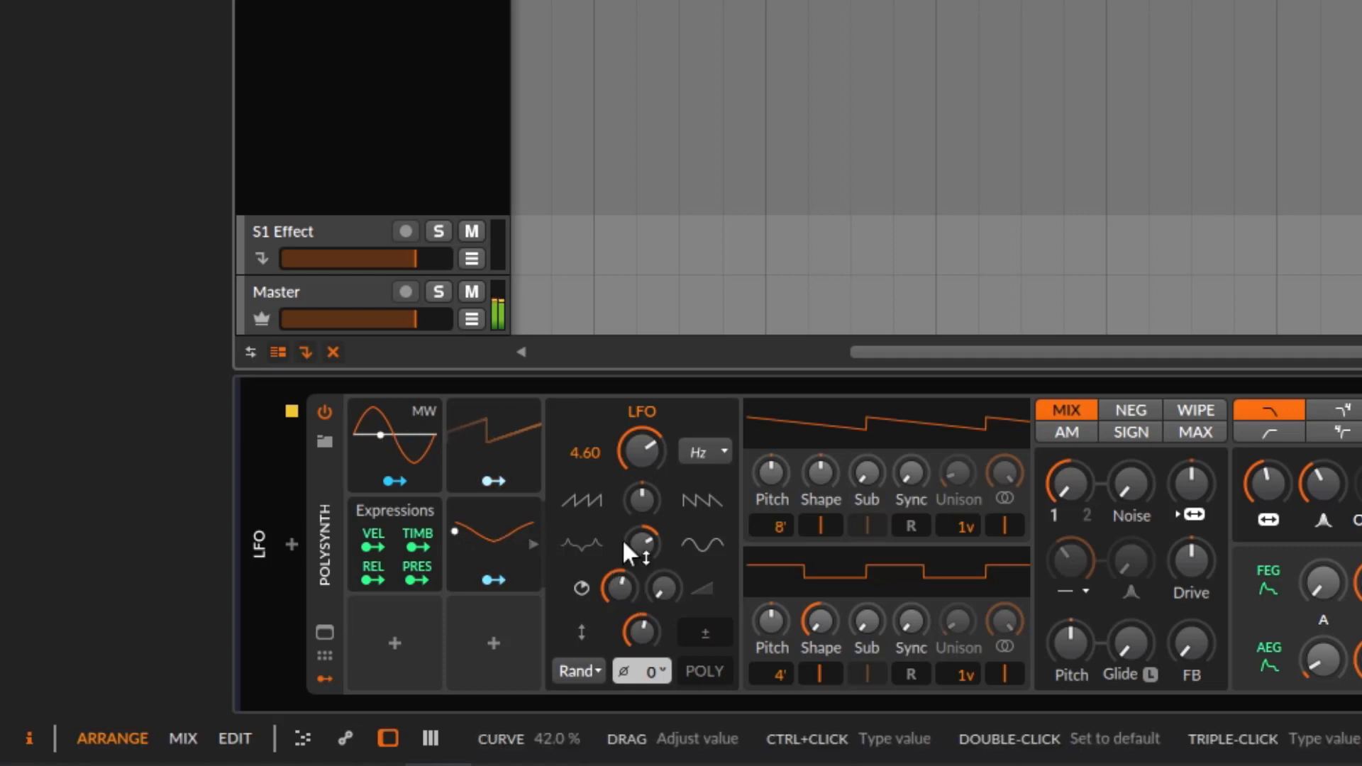
{"action": "left_click_drag", "start_coordinate": [633, 625], "coordinate": [628, 650]}
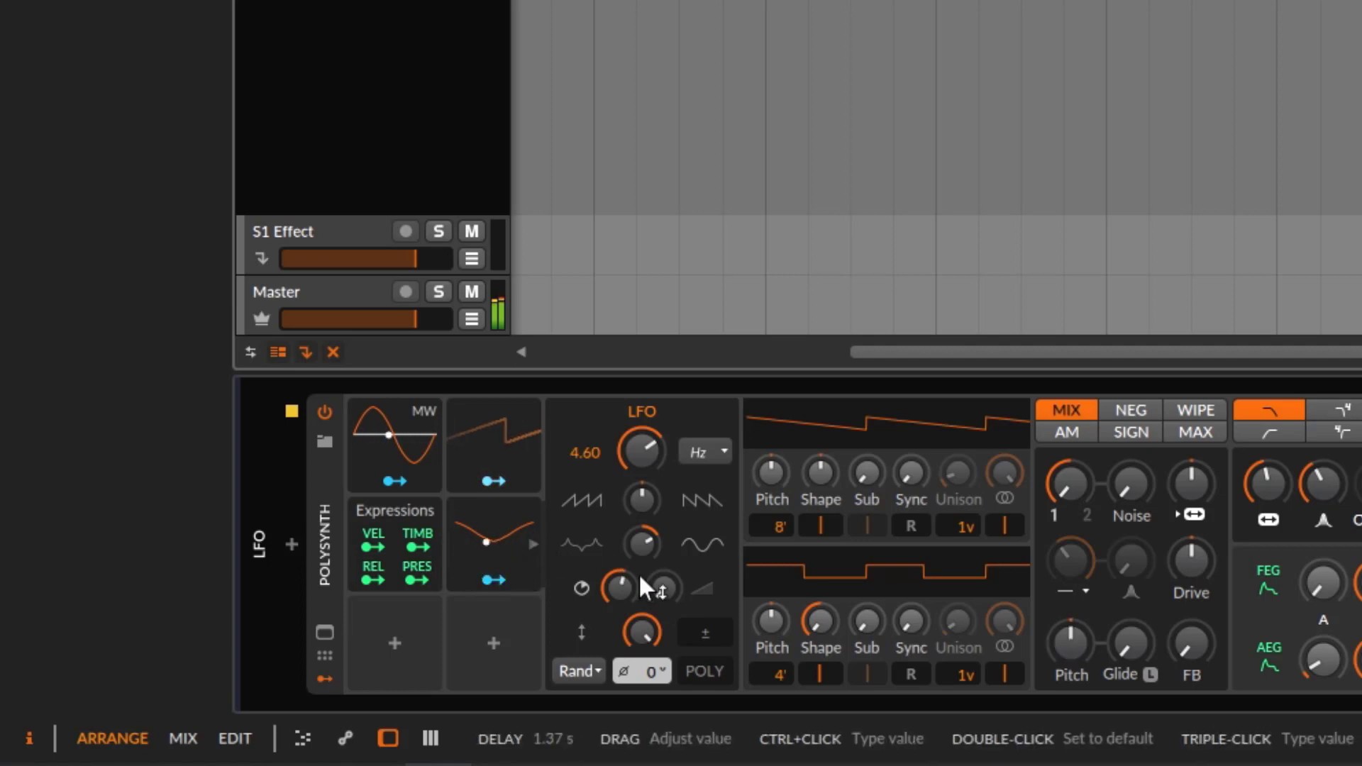
{"action": "mouse_move", "coordinate": [663, 589]}
{"action": "left_mouse_down"}
{"action": "mouse_move", "coordinate": [663, 563]}
{"action": "mouse_move", "coordinate": [671, 583]}
{"action": "left_mouse_up"}
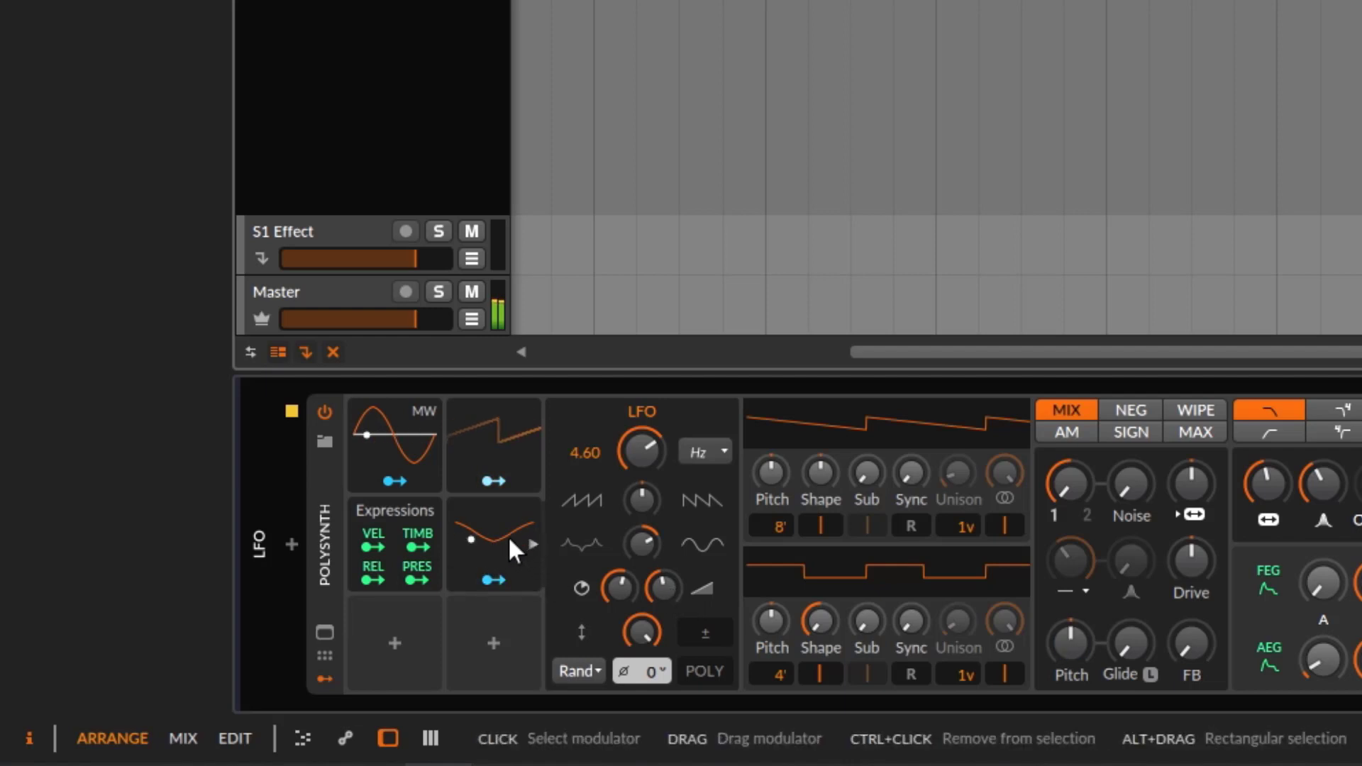
{"action": "left_click_drag", "start_coordinate": [663, 583], "coordinate": [662, 577]}
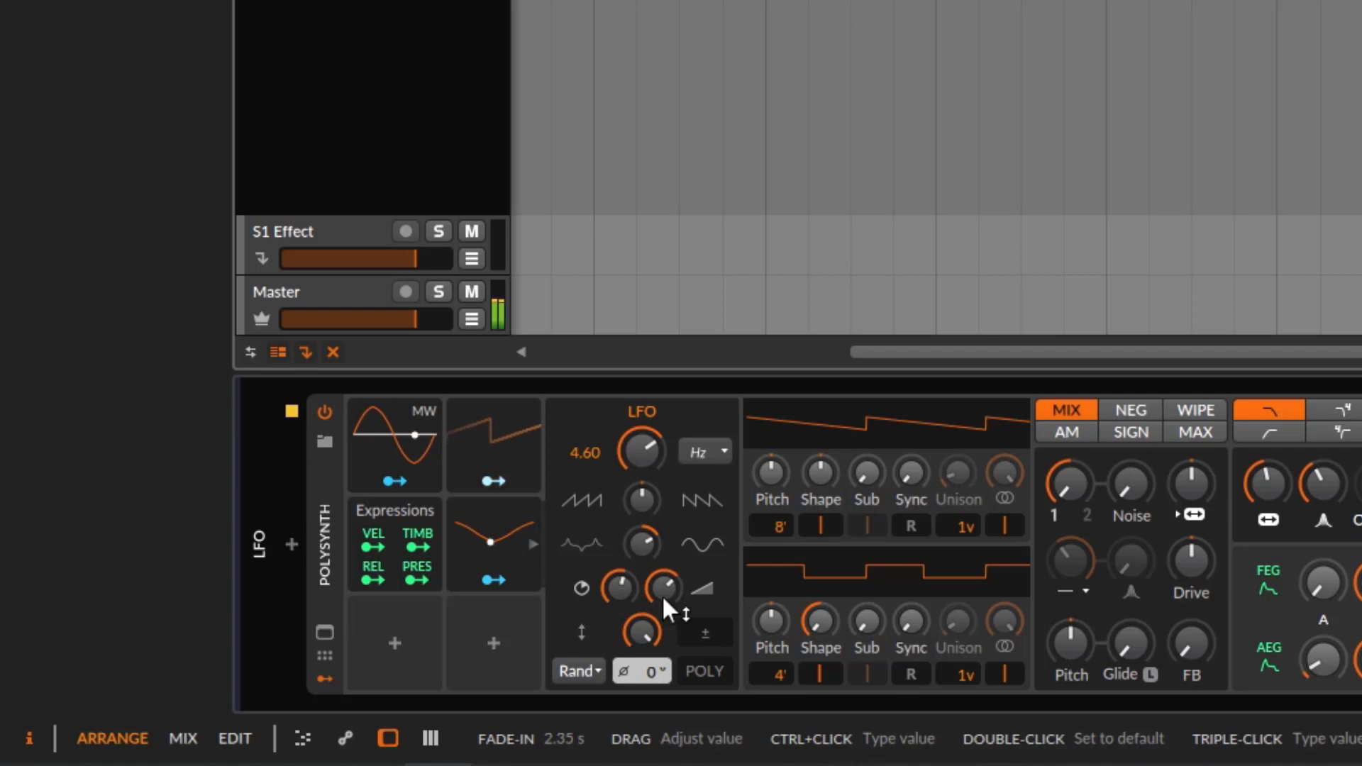
Step: Try different LFO delay and fade-in times, including fade-ins of 1.44 s and 941 ms, lengthen the fade-in, and stop playback
{"action": "left_click_drag", "start_coordinate": [662, 586], "coordinate": [661, 602]}
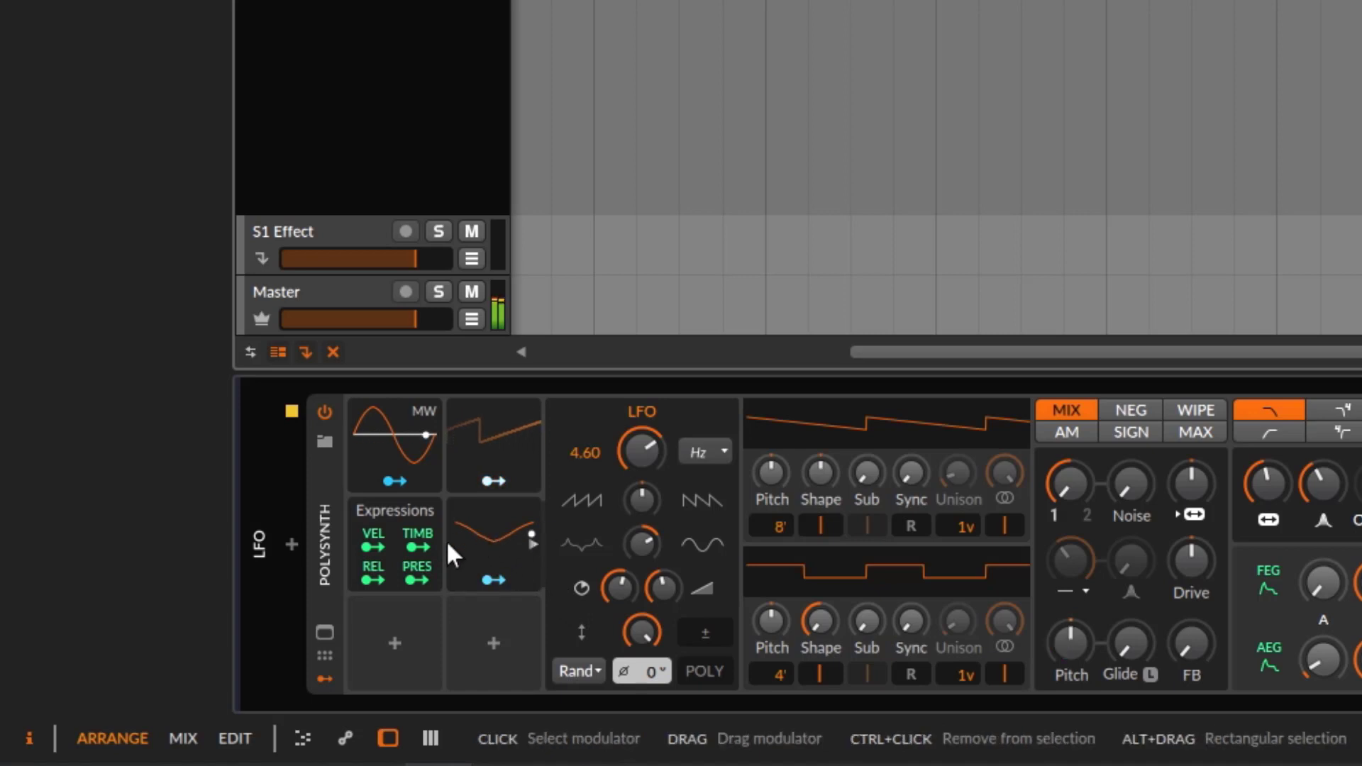
{"action": "left_click", "coordinate": [615, 588]}
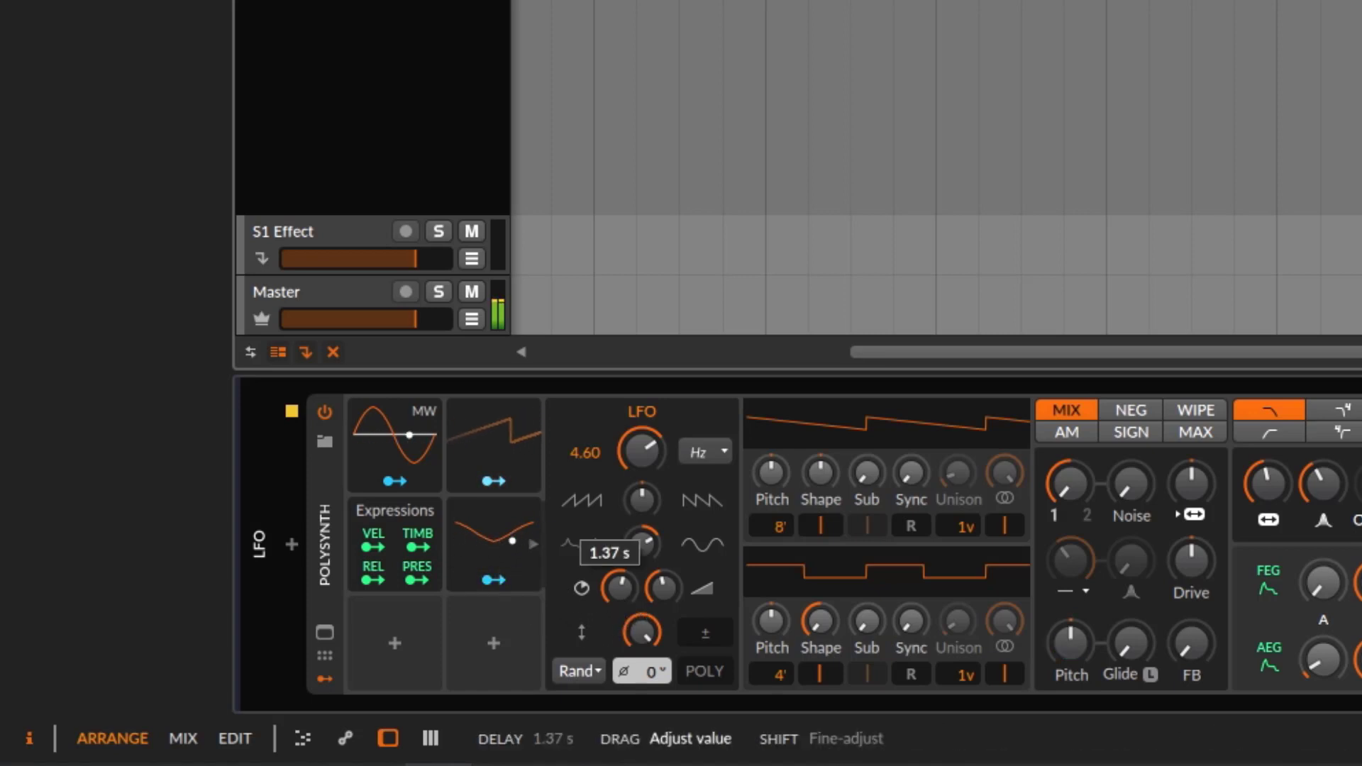
{"action": "left_click_drag", "start_coordinate": [615, 587], "coordinate": [662, 570]}
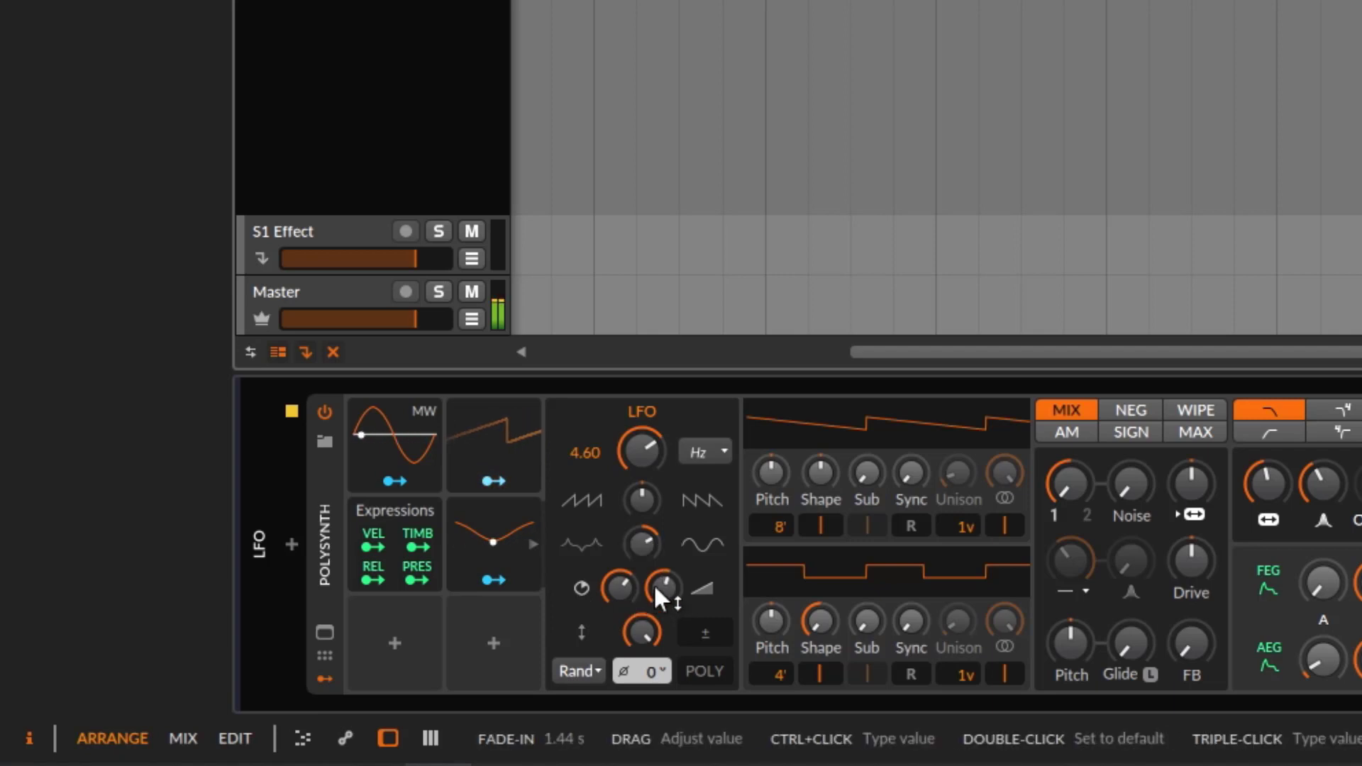
{"action": "left_click_drag", "start_coordinate": [658, 582], "coordinate": [620, 600]}
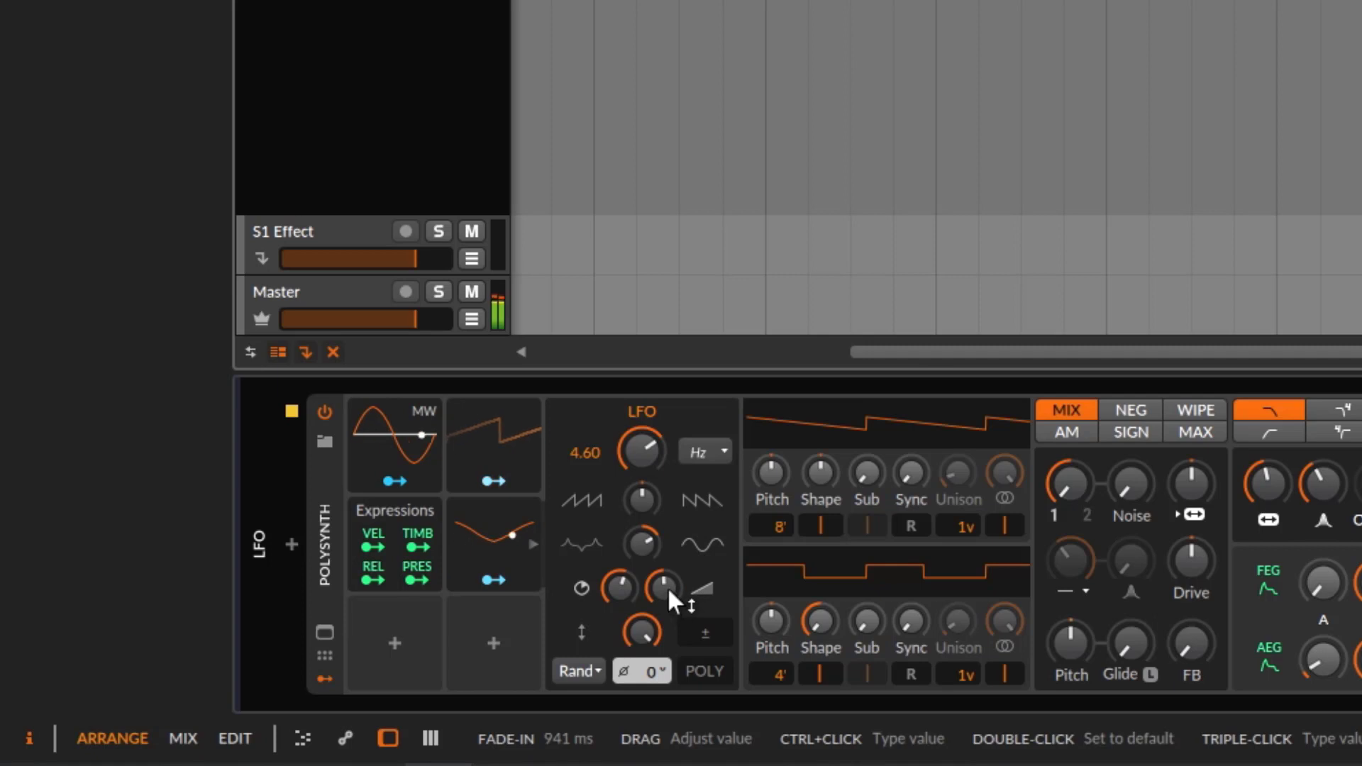
{"action": "mouse_move", "coordinate": [663, 585]}
{"action": "left_mouse_down"}
{"action": "mouse_move", "coordinate": [652, 603]}
{"action": "mouse_move", "coordinate": [662, 561]}
{"action": "left_mouse_up"}
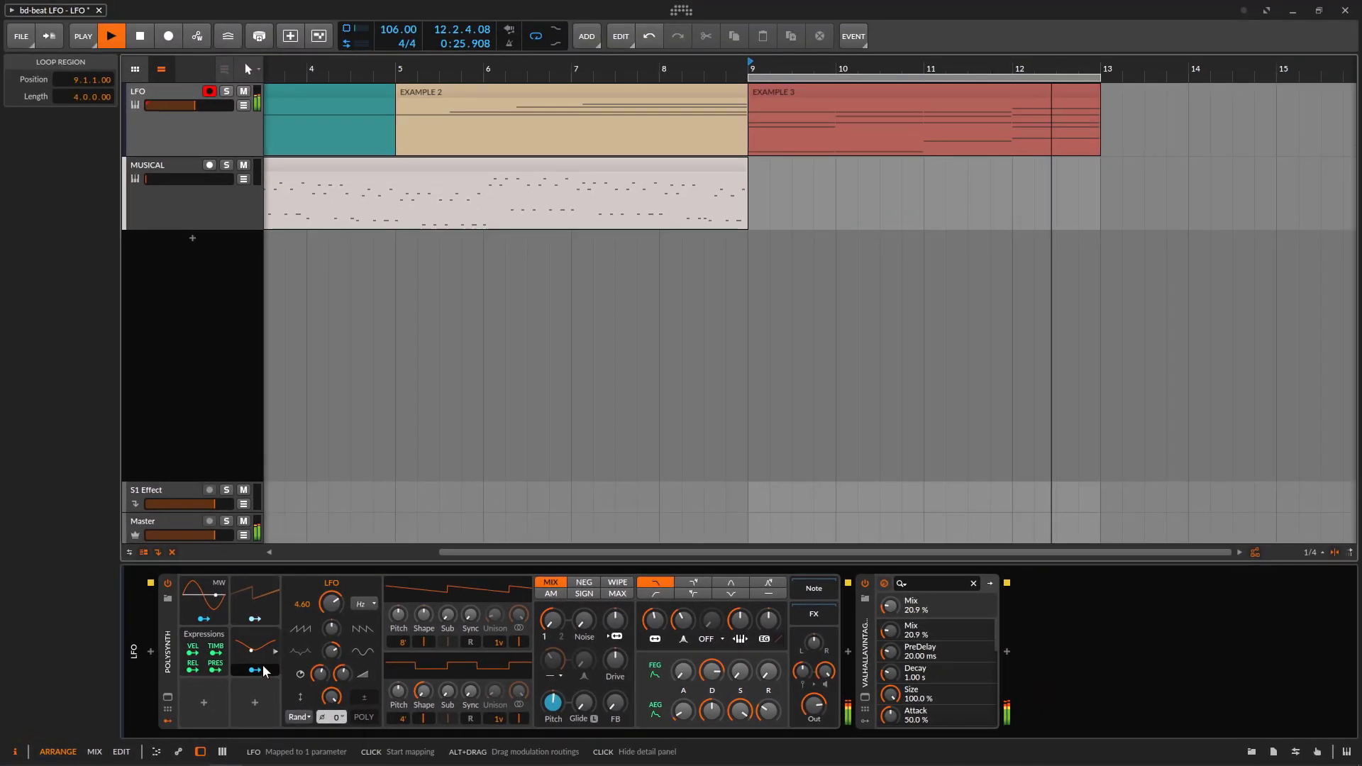
{"action": "key", "text": "space"}
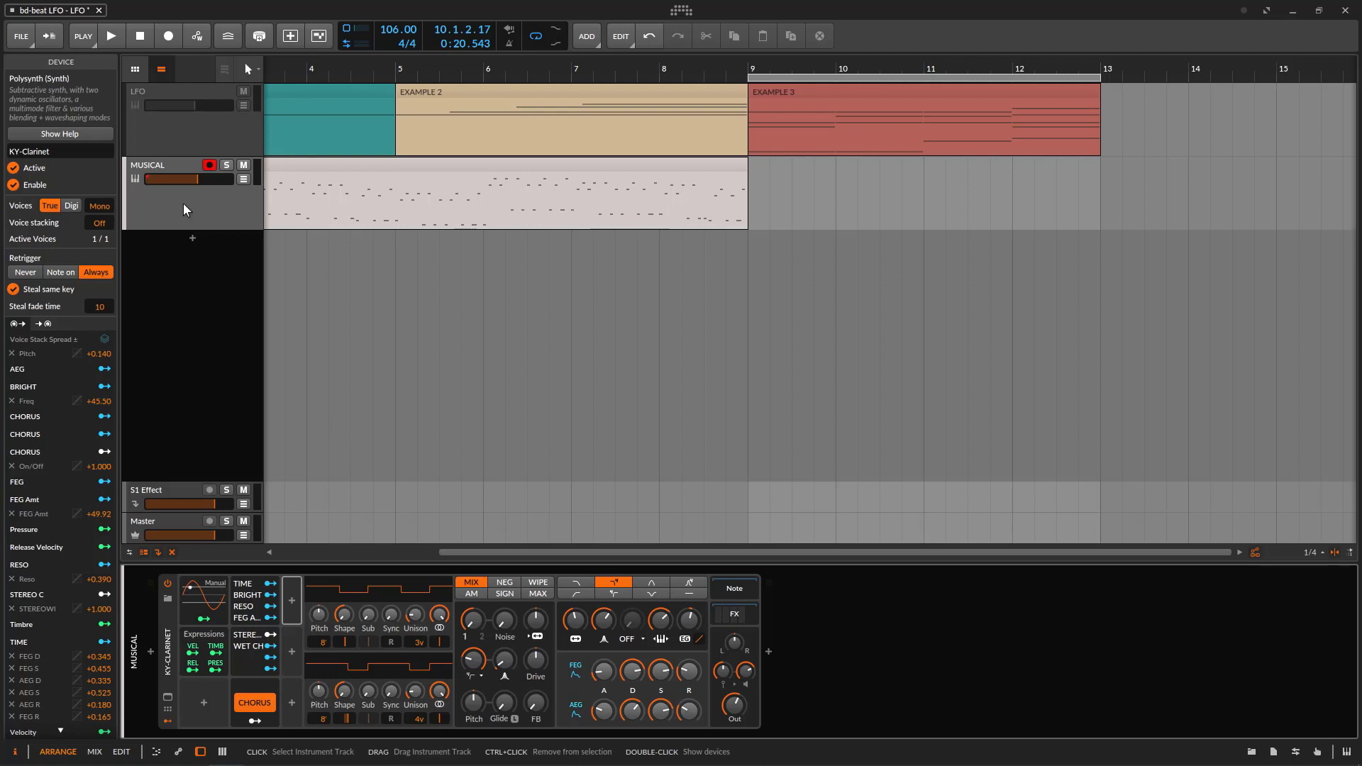
Step: Insert a Beat LFO modulator in the empty top slot of the MUSICAL track's KY-Clarinet Polysynth and show its settings
{"action": "left_click", "coordinate": [292, 602]}
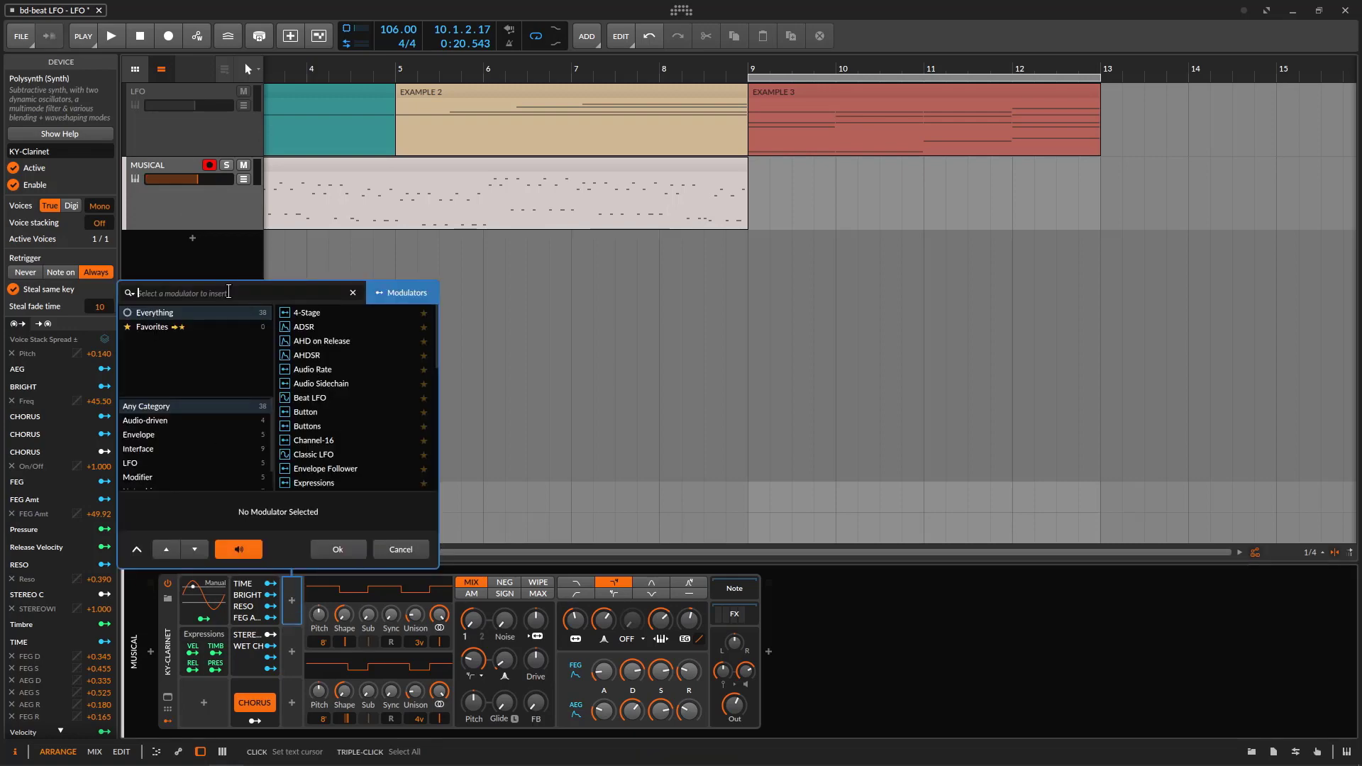
{"action": "type", "text": "lfo"}
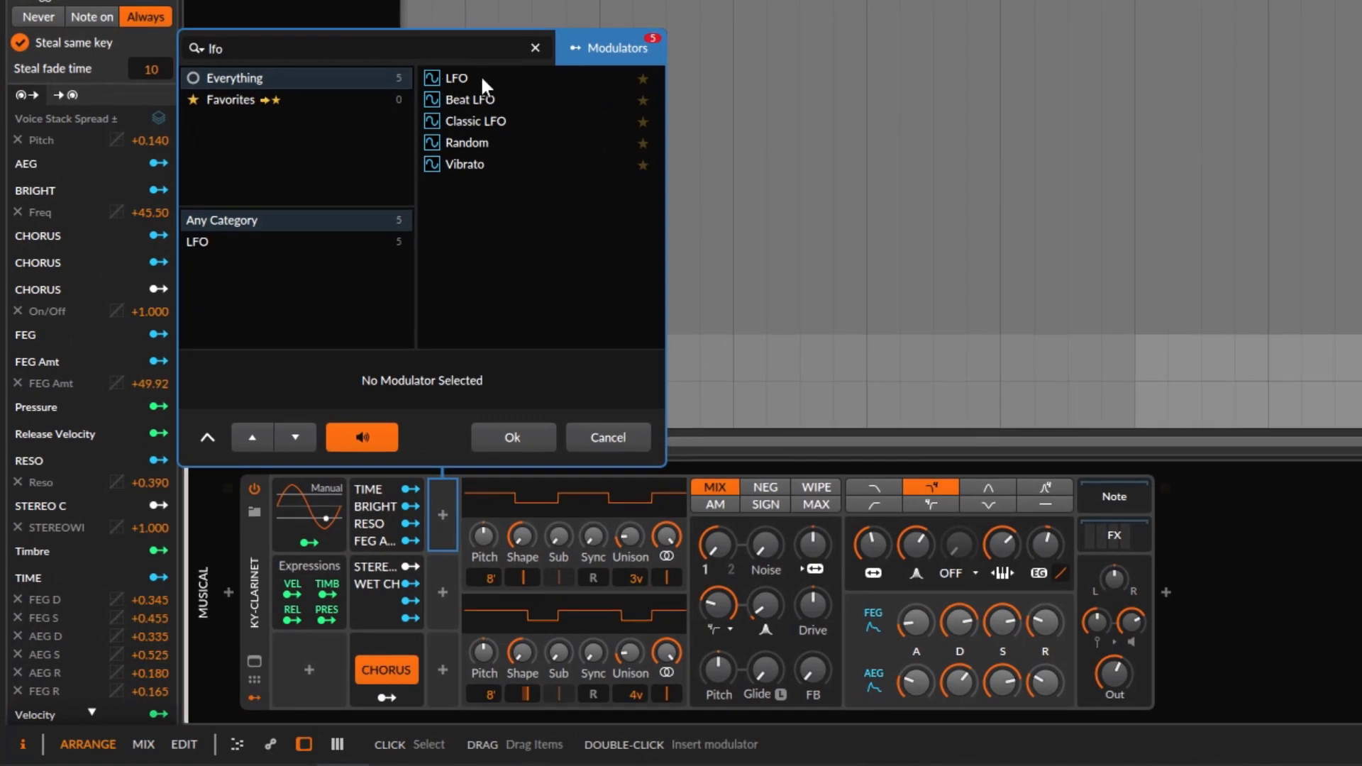
{"action": "left_click", "coordinate": [495, 99]}
{"action": "left_click", "coordinate": [512, 437]}
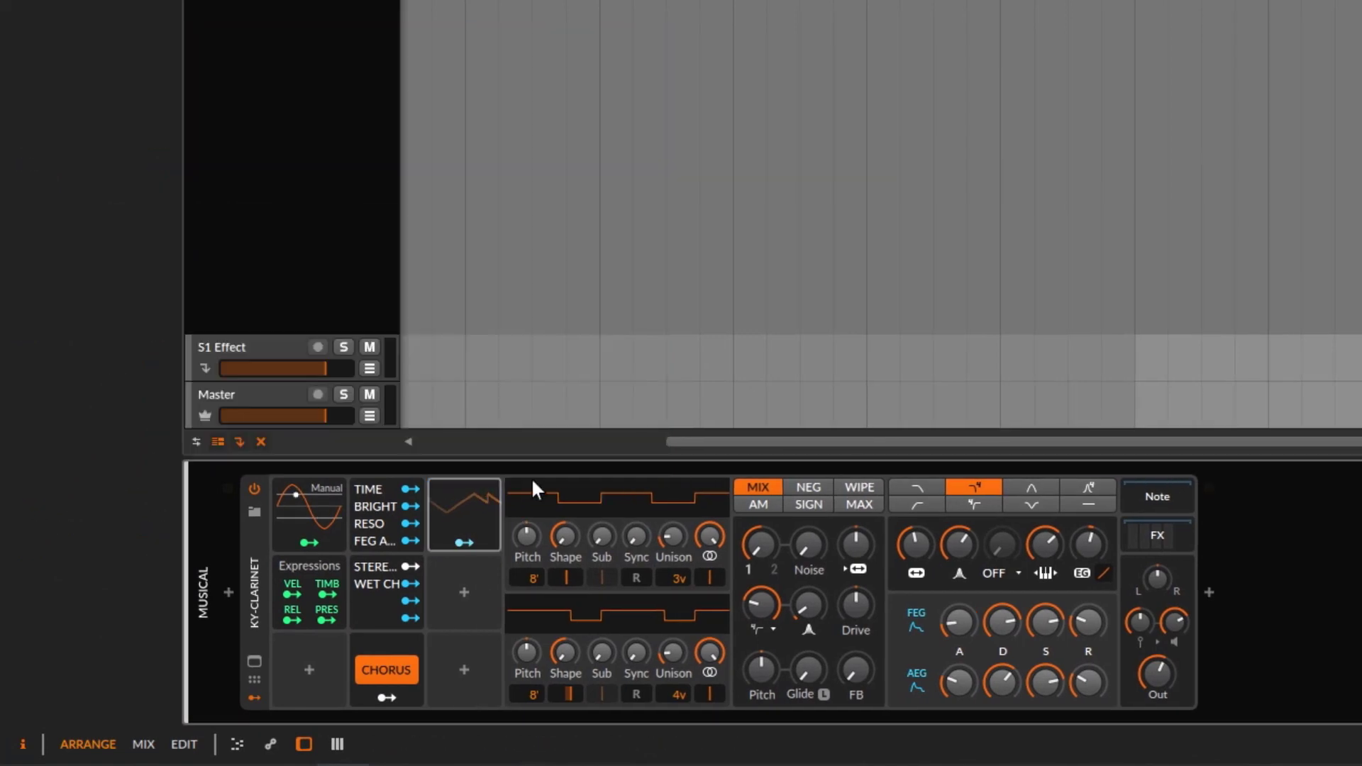
{"action": "left_click", "coordinate": [480, 500]}
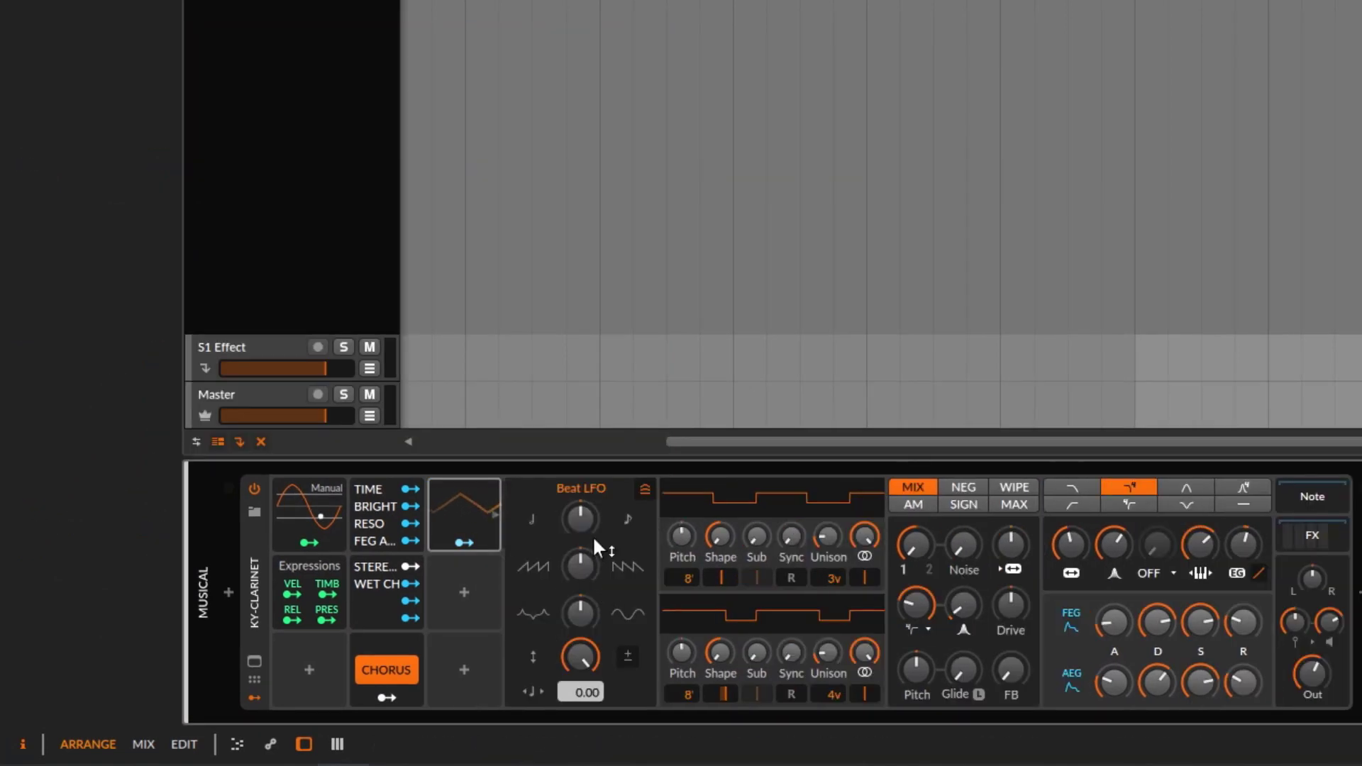
Step: Map the Beat LFO to the KY-Clarinet's filter frequency by +19.00 and resonance by +0.130, and lower the base filter frequency
{"action": "left_click", "coordinate": [472, 542]}
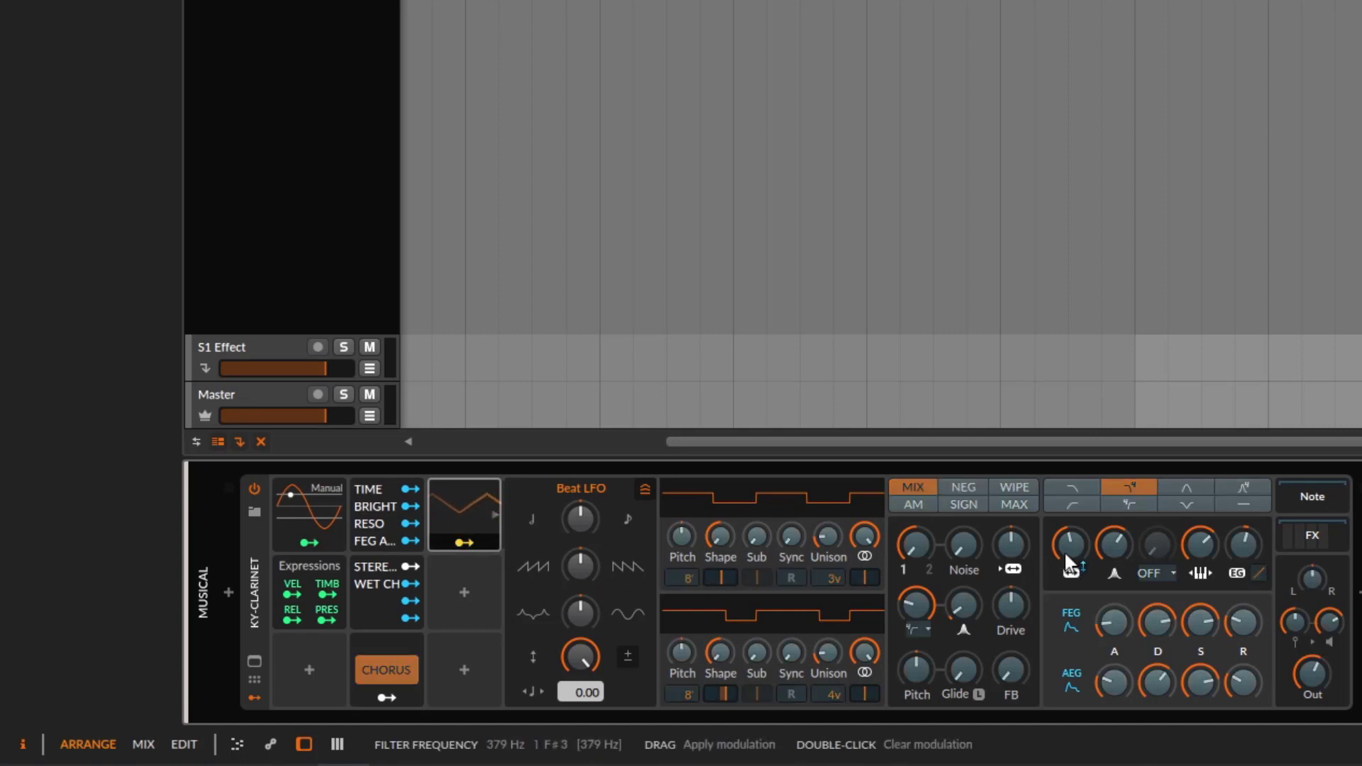
{"action": "mouse_move", "coordinate": [1068, 561]}
{"action": "left_mouse_down"}
{"action": "mouse_move", "coordinate": [1068, 548]}
{"action": "mouse_move", "coordinate": [1108, 545]}
{"action": "mouse_move", "coordinate": [1070, 568]}
{"action": "left_mouse_up"}
{"action": "left_click", "coordinate": [465, 542]}
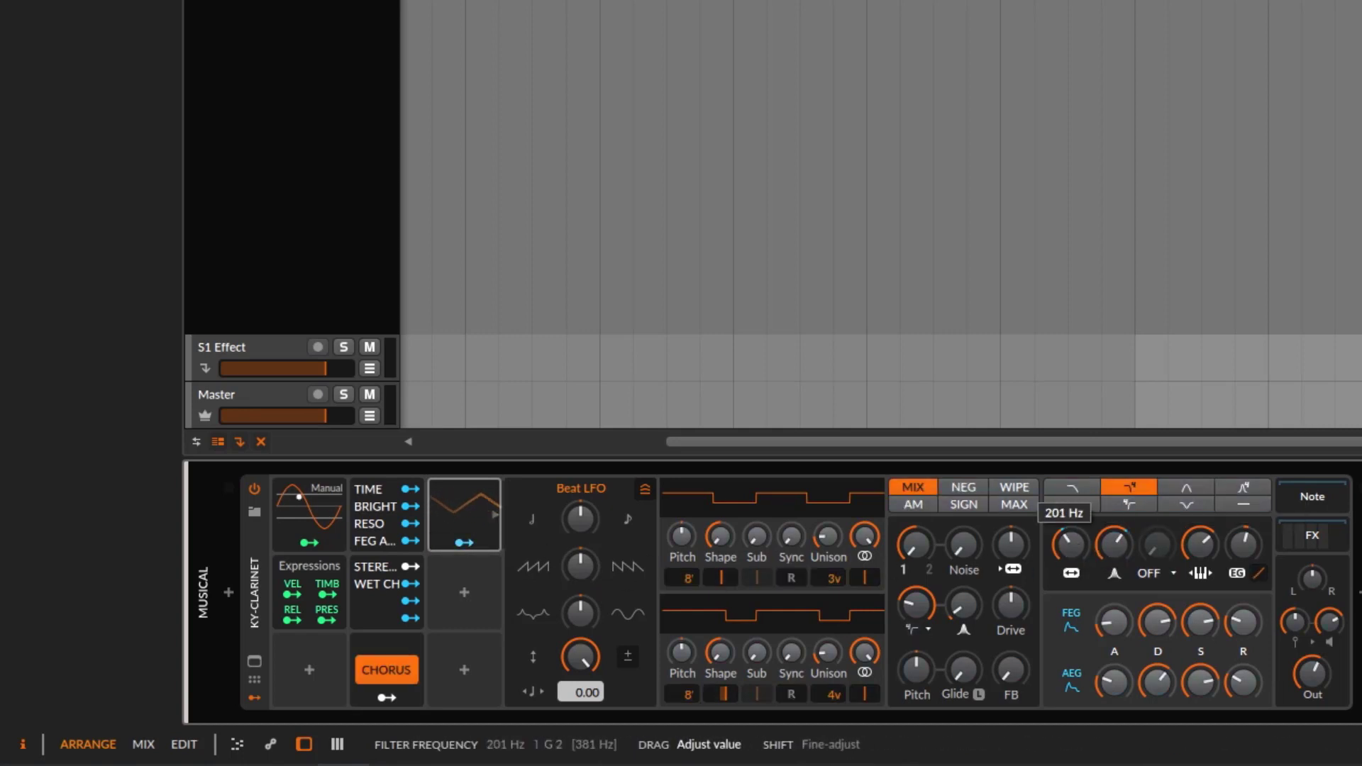
Step: Start playback and set the Beat LFO's curve to 57% and its tilt fully towards the falling saw shape
{"action": "key", "text": "space"}
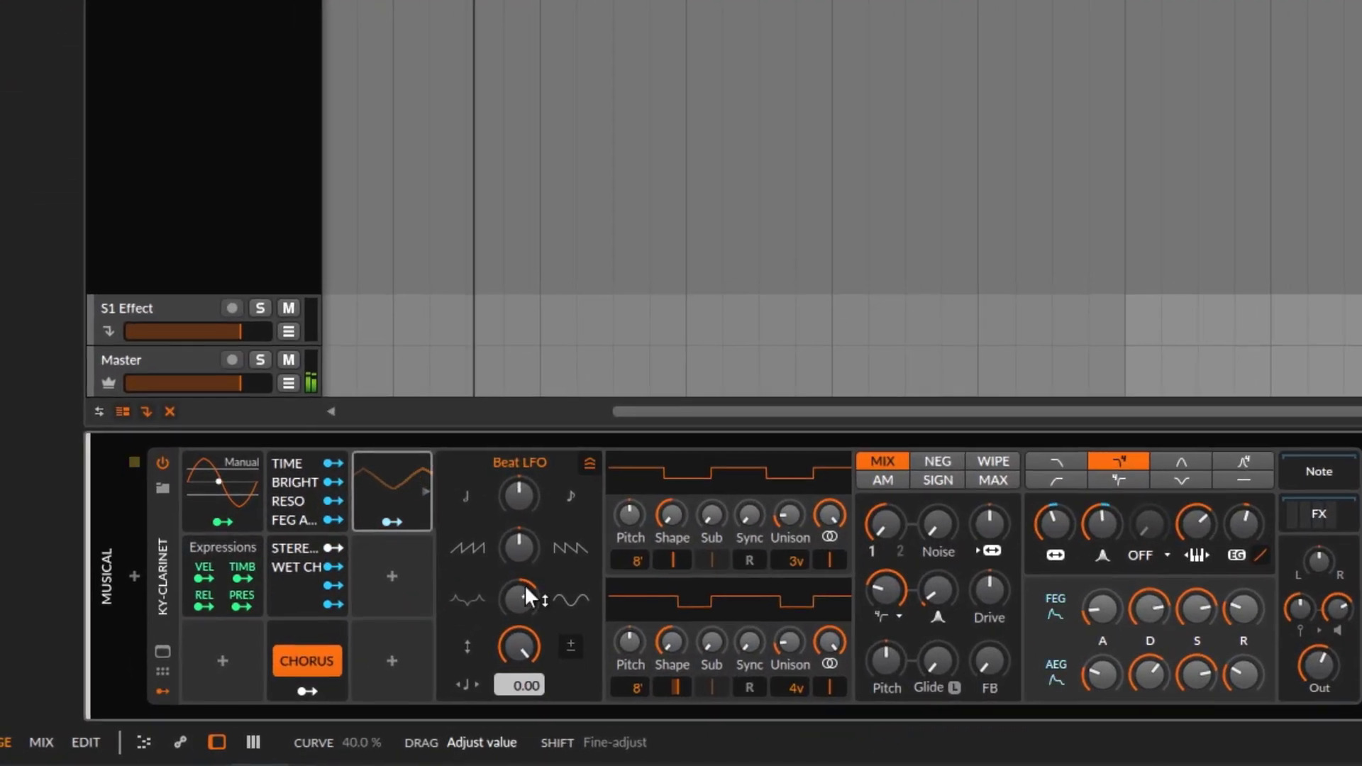
{"action": "left_click_drag", "start_coordinate": [382, 633], "coordinate": [382, 610]}
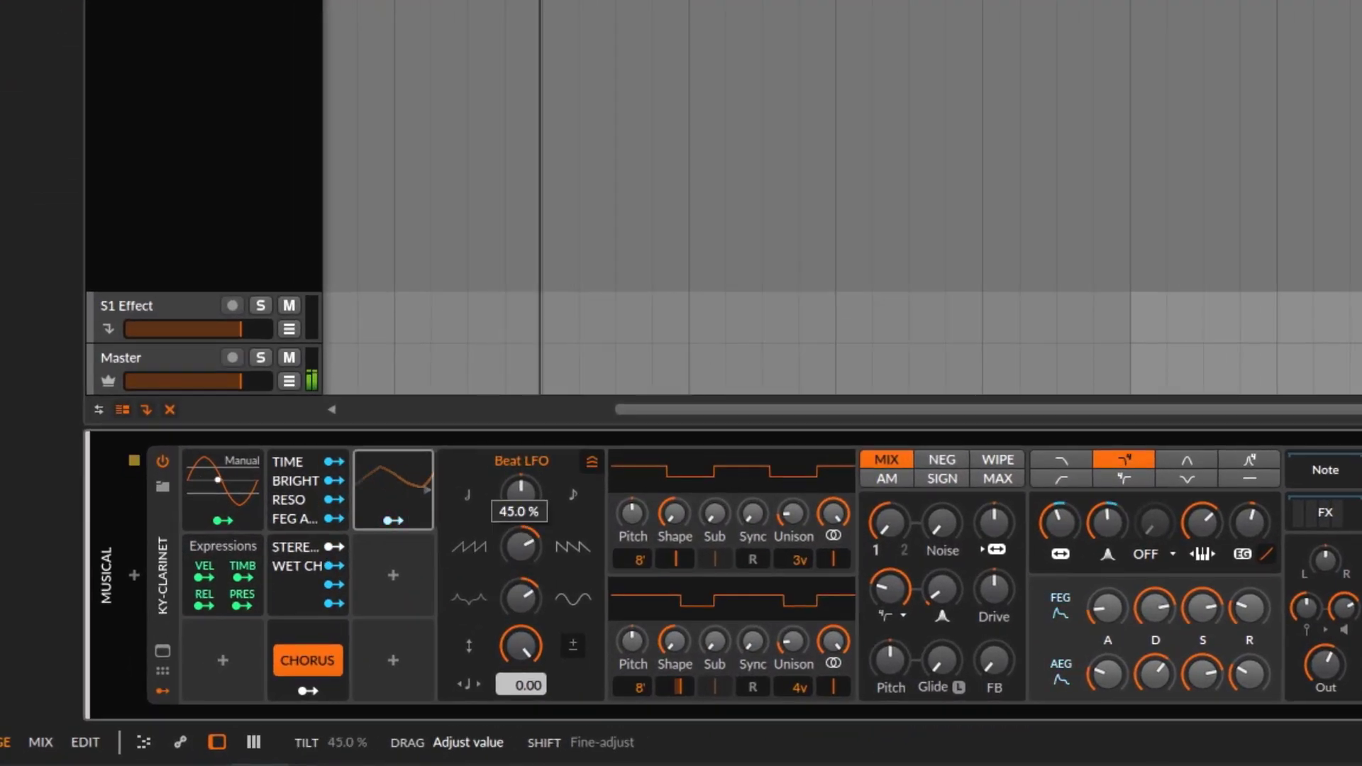
{"action": "left_click_drag", "start_coordinate": [520, 489], "coordinate": [520, 473]}
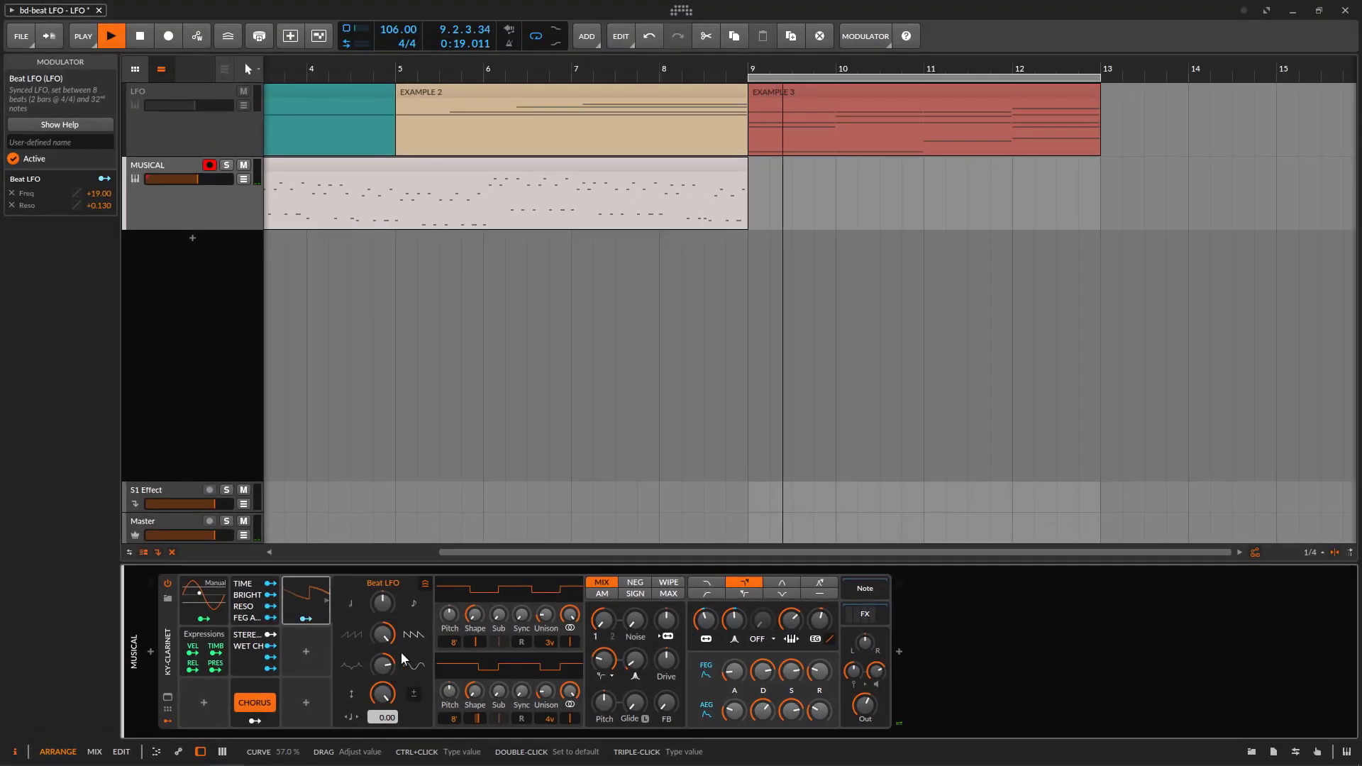
Step: Move the loop region back over the MUSICAL track's clip and restart playback
{"action": "key", "text": "space"}
{"action": "left_click_drag", "start_coordinate": [888, 78], "coordinate": [800, 80]}
{"action": "key", "text": "space"}
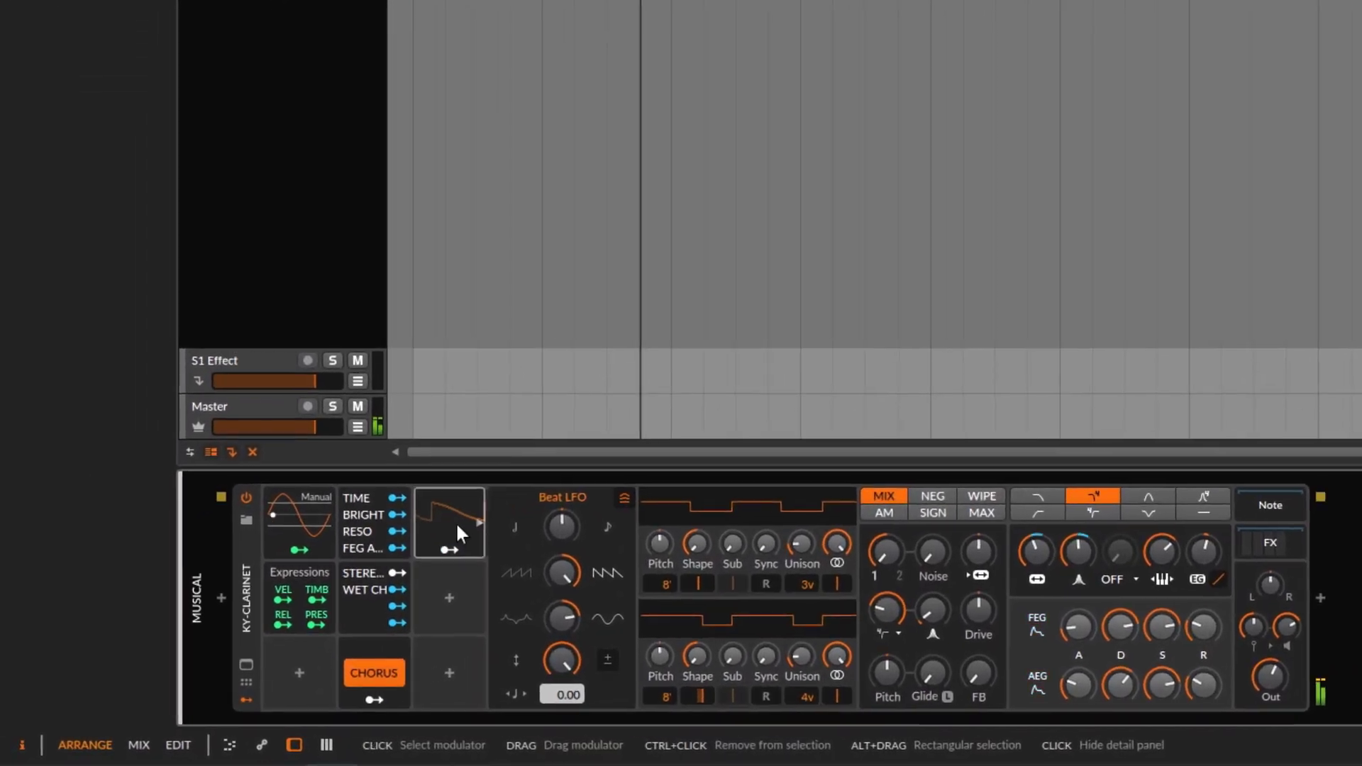
Step: Deactivate and reactivate the Beat LFO during playback to compare the KY-Clarinet's sound without and with its modulation
{"action": "right_click", "coordinate": [456, 521]}
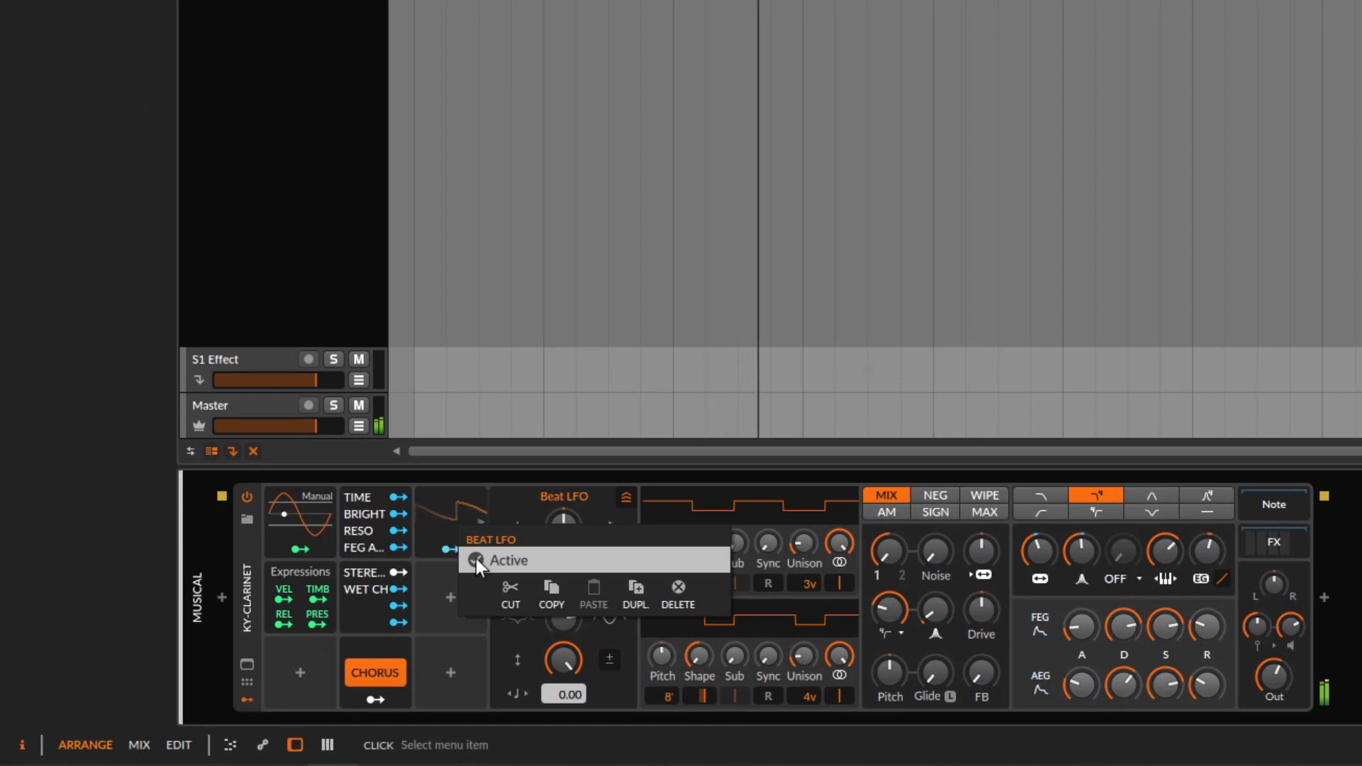
{"action": "left_click", "coordinate": [476, 559]}
{"action": "left_click", "coordinate": [450, 521]}
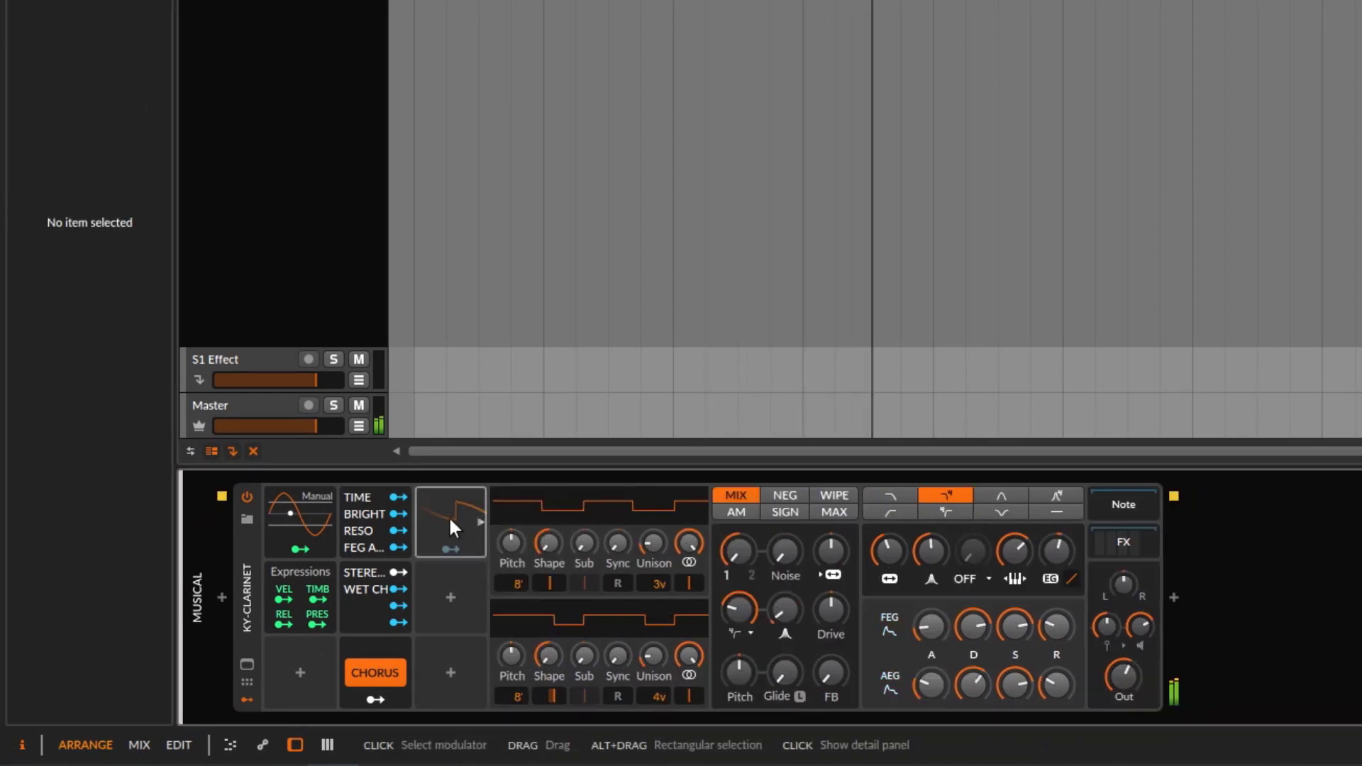
{"action": "right_click", "coordinate": [450, 519]}
{"action": "left_click", "coordinate": [889, 548]}
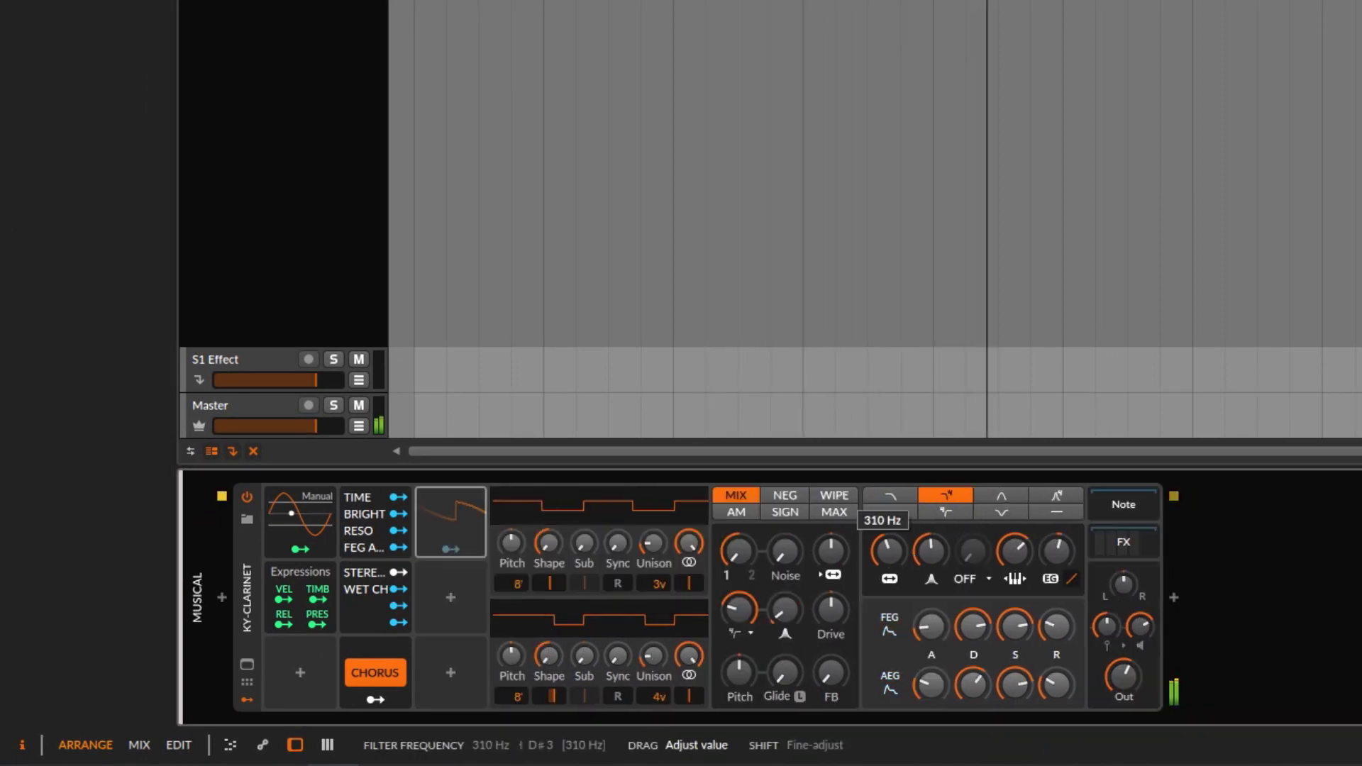
{"action": "right_click", "coordinate": [443, 517]}
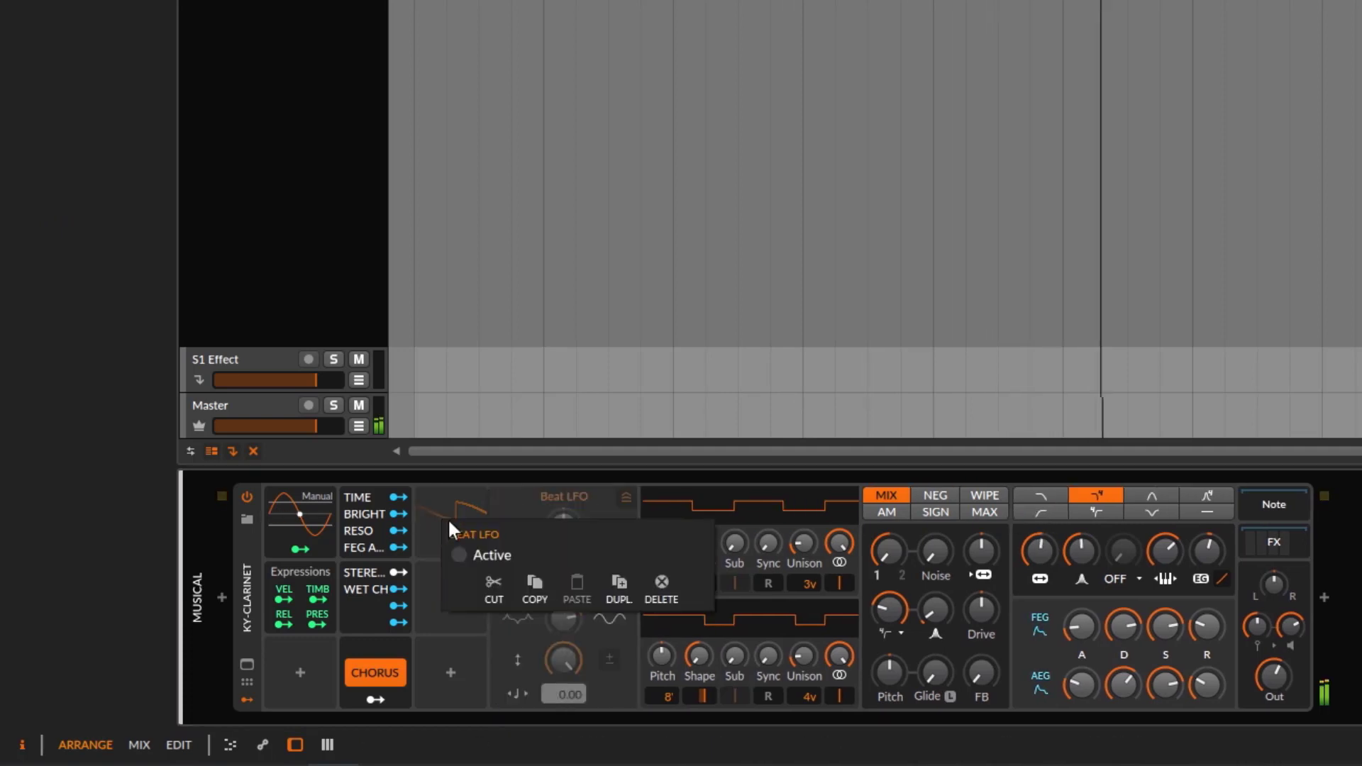
{"action": "left_click", "coordinate": [478, 552]}
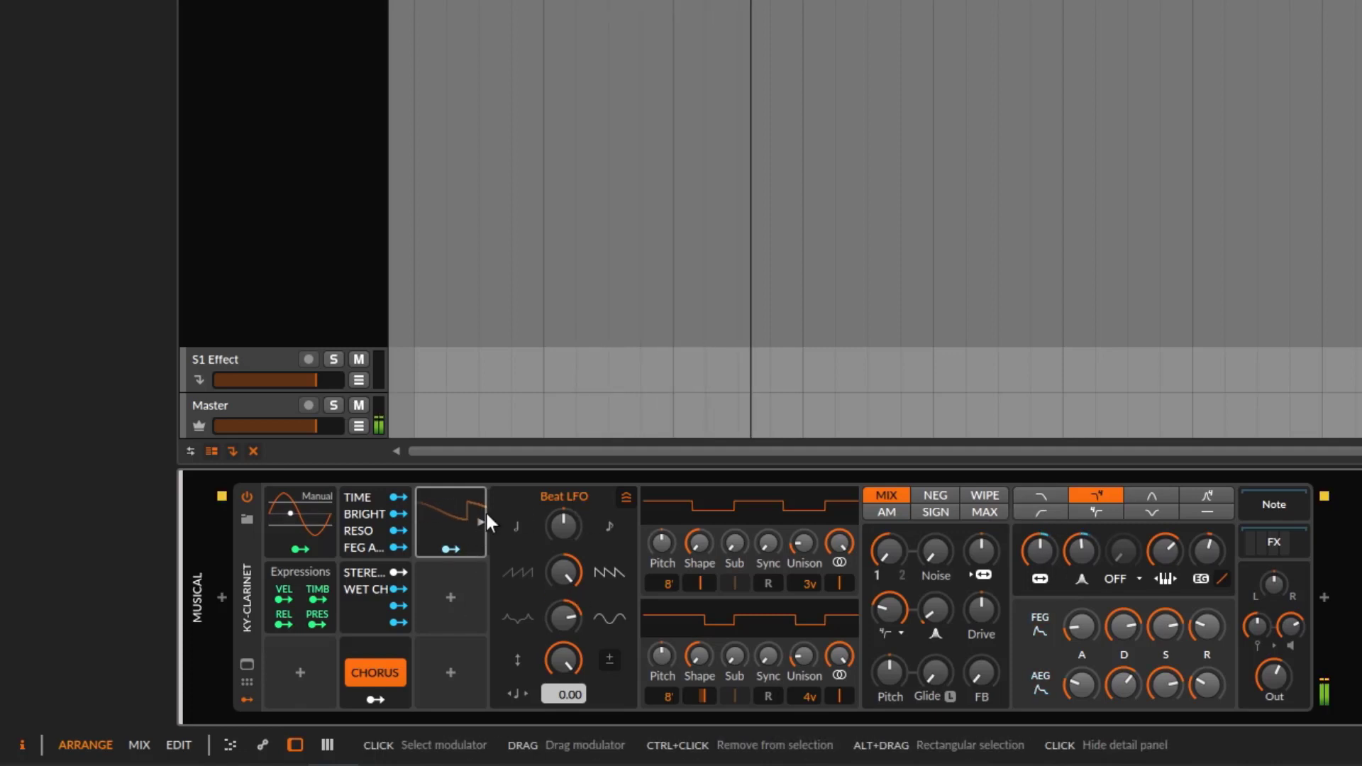
Step: Add a regular LFO modulator to the KY-Clarinet in the empty slot below the Beat LFO
{"action": "left_click", "coordinate": [451, 596]}
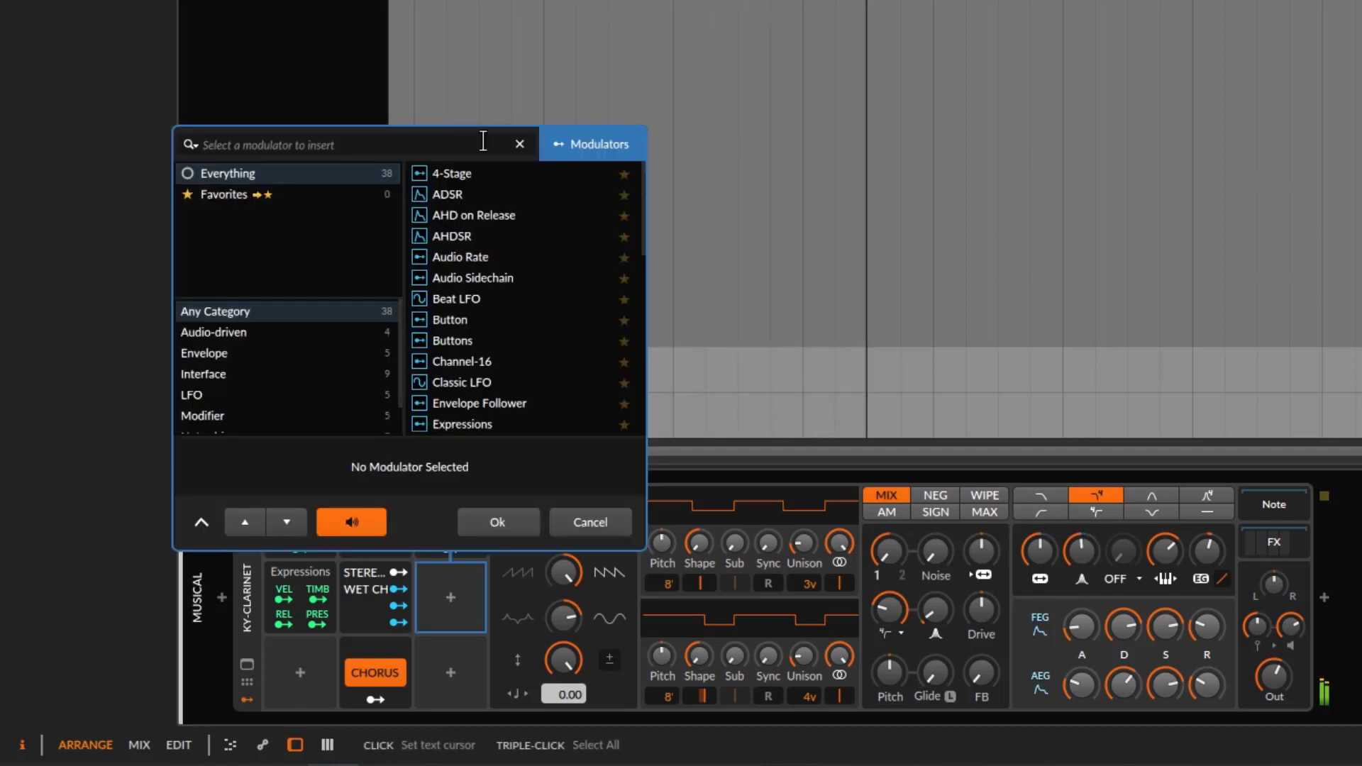
{"action": "type", "text": "llfo"}
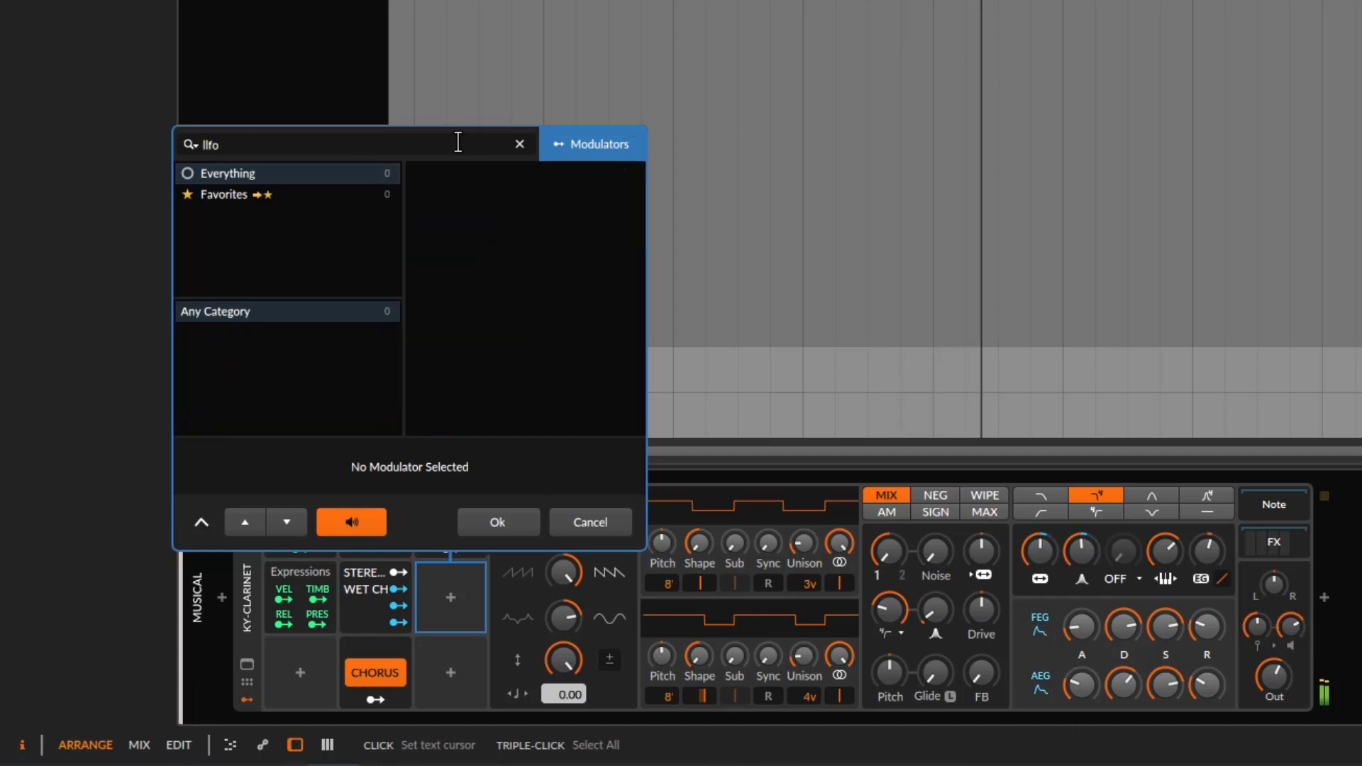
{"action": "key", "text": "BackSpace"}
{"action": "key", "text": "BackSpace"}
{"action": "key", "text": "BackSpace"}
{"action": "key", "text": "BackSpace"}
{"action": "type", "text": "lfo"}
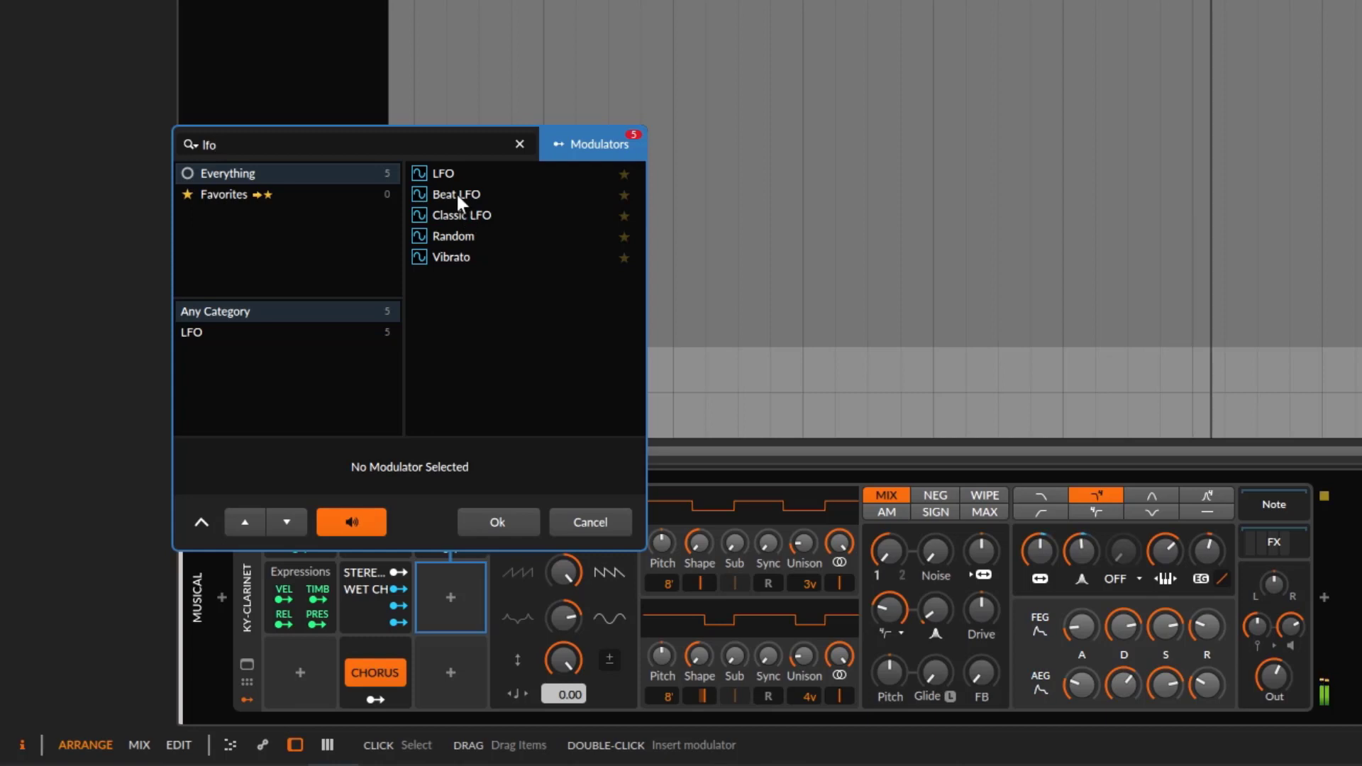
{"action": "left_click", "coordinate": [470, 213]}
{"action": "left_click", "coordinate": [454, 172]}
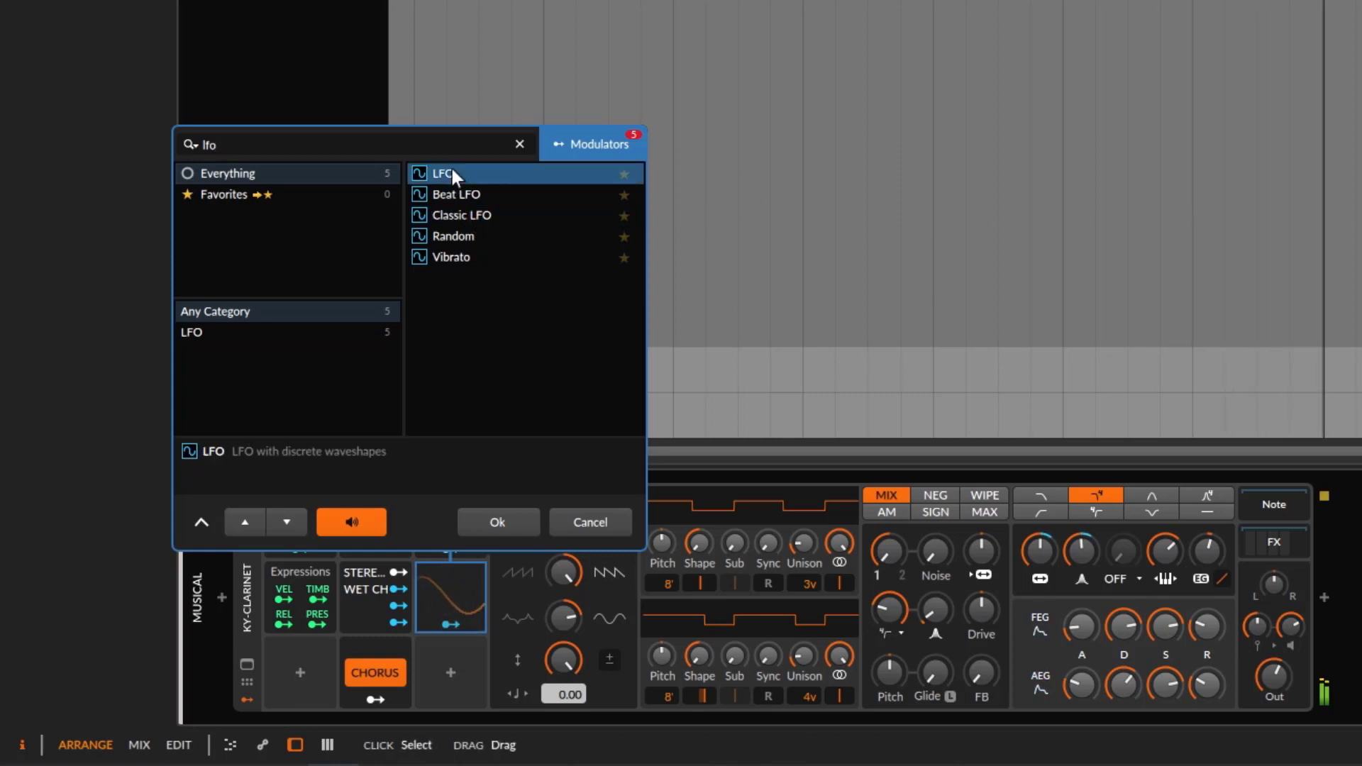
{"action": "left_click", "coordinate": [500, 522]}
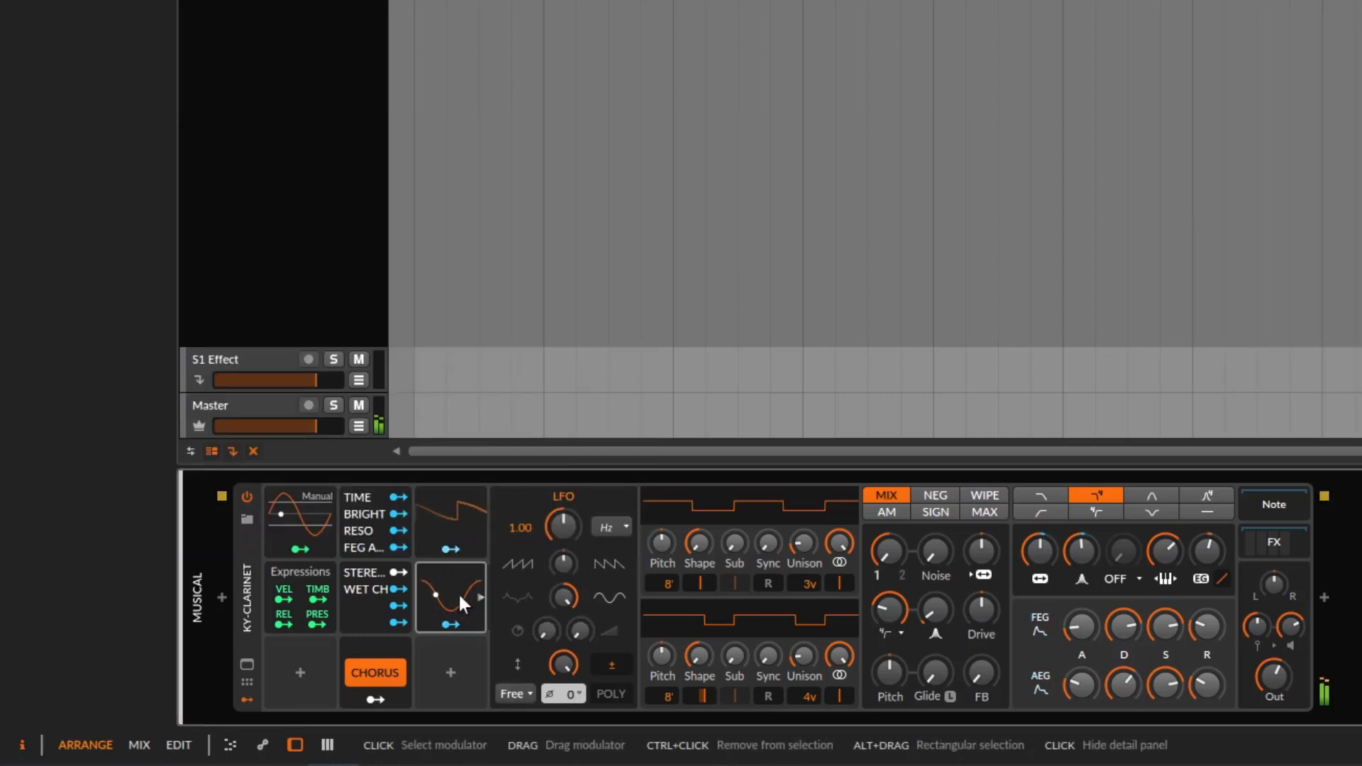
Step: Try faster rates and different timebases on the new LFO, settling on a rate of 1.00 with a 16th-note timebase
{"action": "left_click_drag", "start_coordinate": [564, 527], "coordinate": [564, 487]}
{"action": "left_click_drag", "start_coordinate": [574, 543], "coordinate": [575, 579]}
{"action": "left_click", "coordinate": [611, 525]}
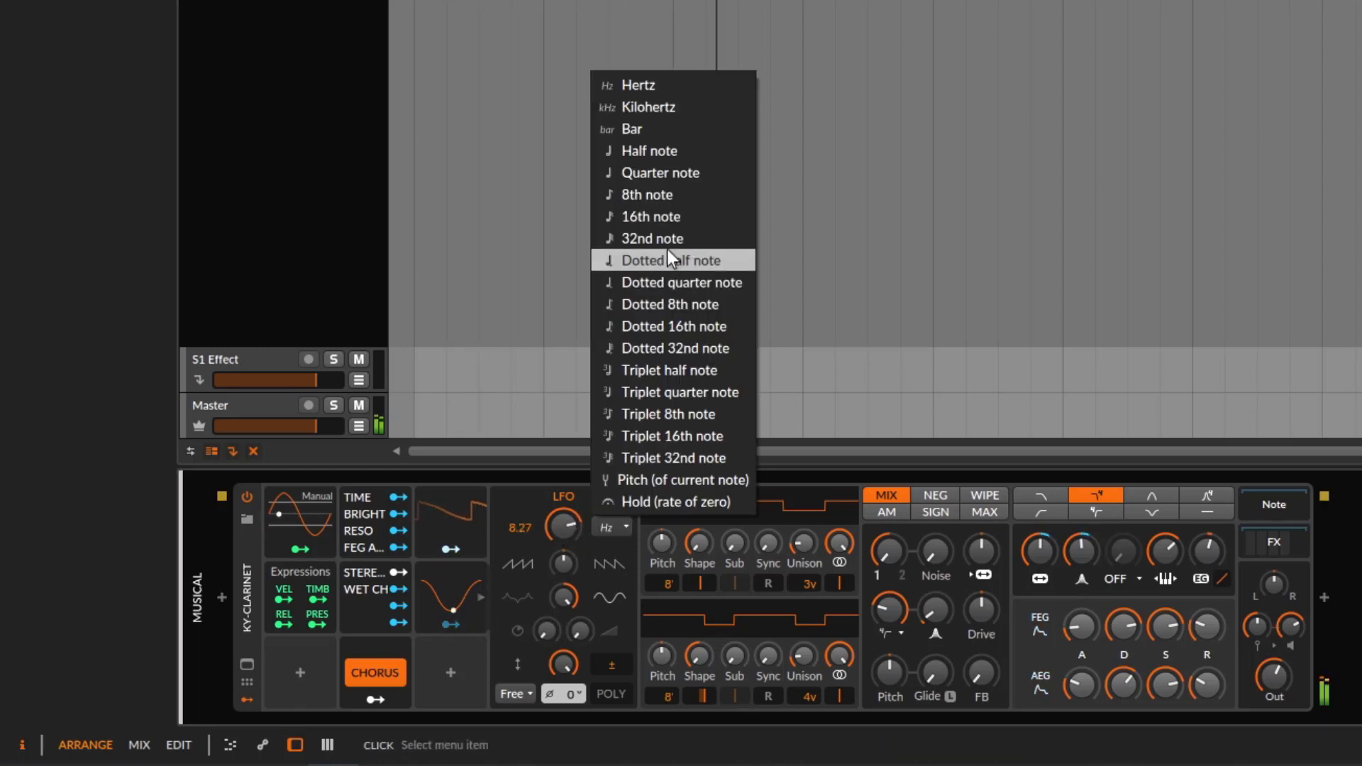
{"action": "left_click", "coordinate": [651, 213]}
{"action": "left_click", "coordinate": [614, 526]}
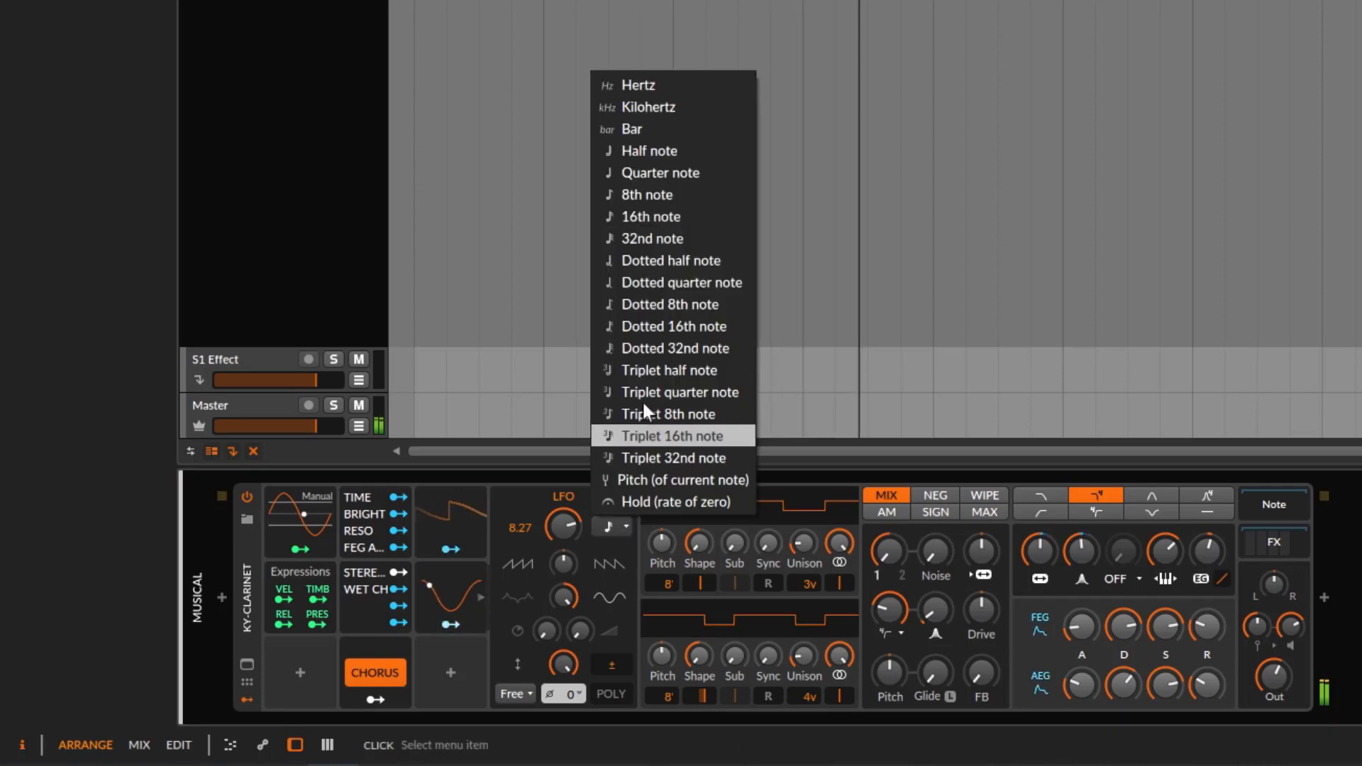
{"action": "left_click", "coordinate": [666, 239]}
{"action": "double_click", "coordinate": [552, 526]}
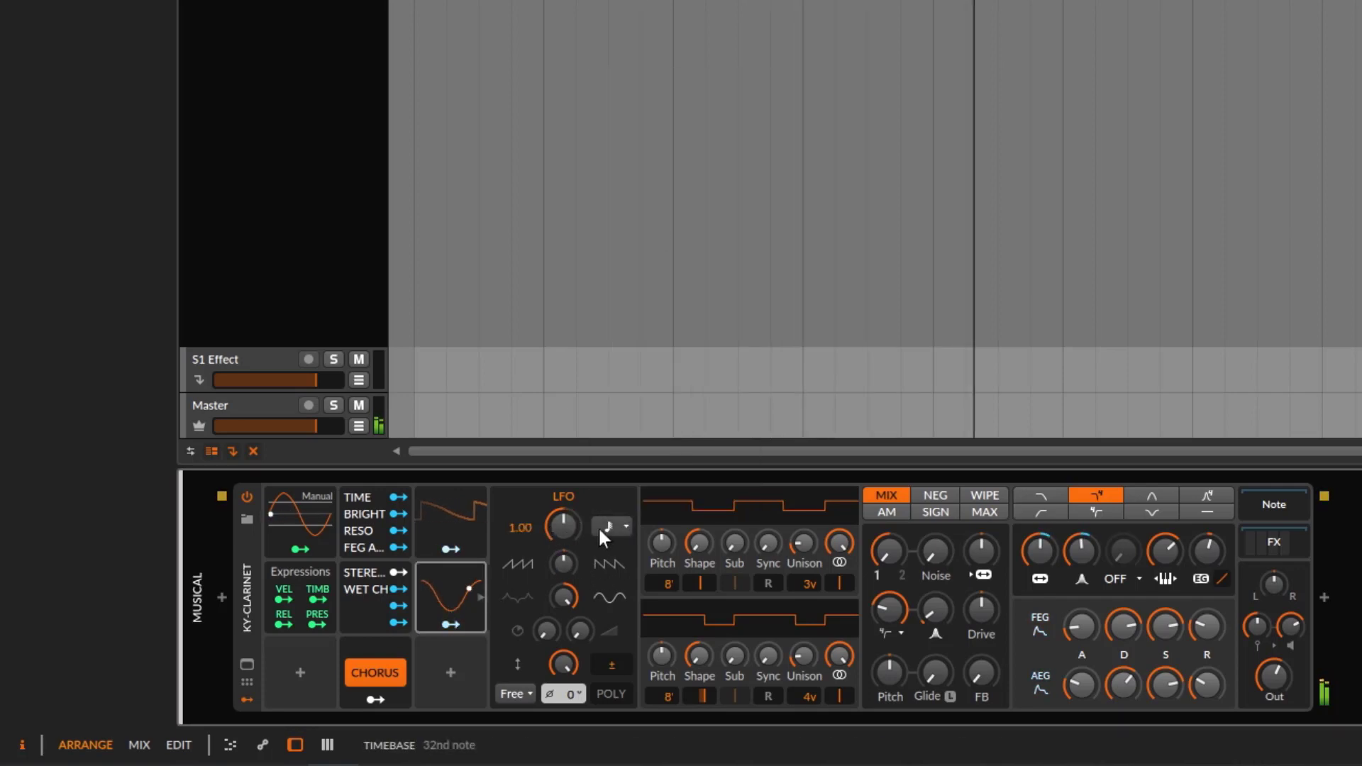
{"action": "left_click", "coordinate": [611, 526]}
{"action": "left_click", "coordinate": [662, 216]}
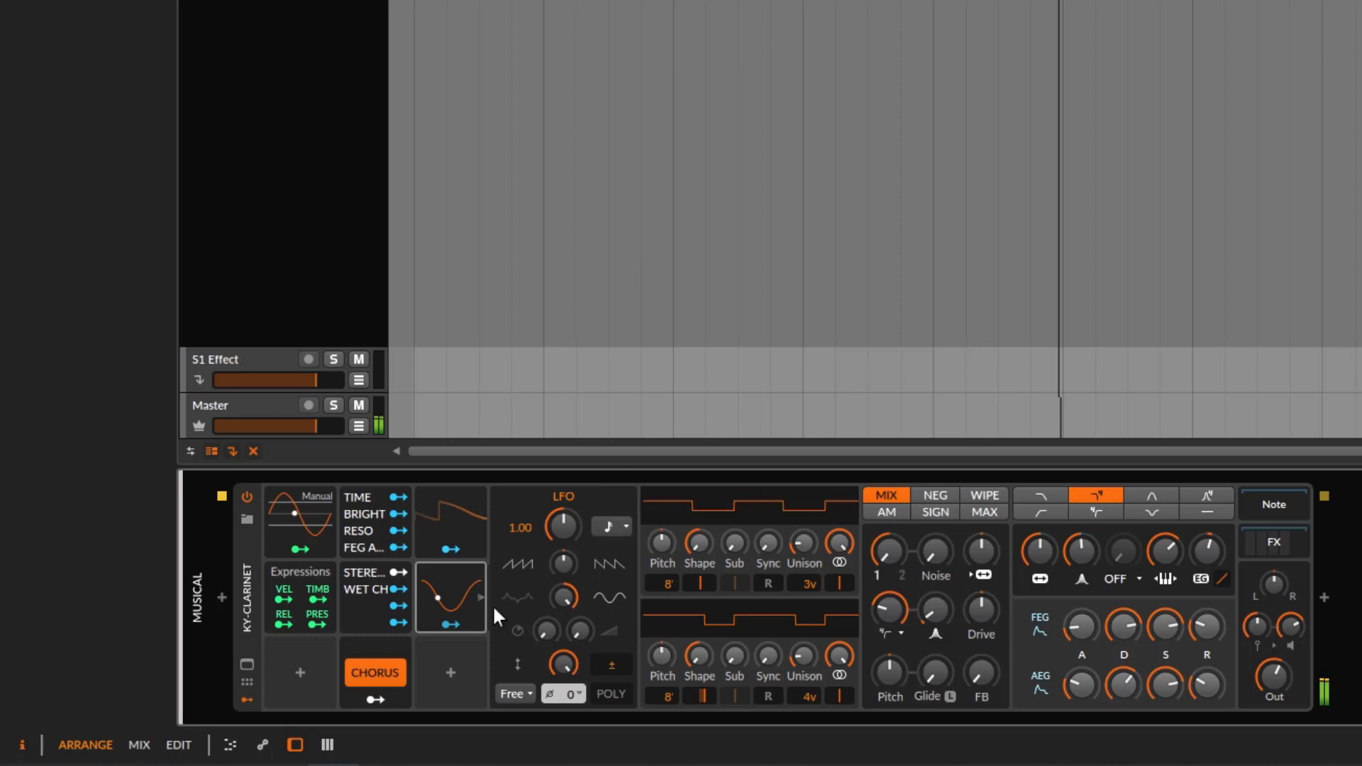
Step: Map the LFO to oscillator 1's Sync by +2.400 and oscillator 2's Sync by +3.300
{"action": "left_click", "coordinate": [450, 624]}
{"action": "left_click_drag", "start_coordinate": [765, 549], "coordinate": [765, 535]}
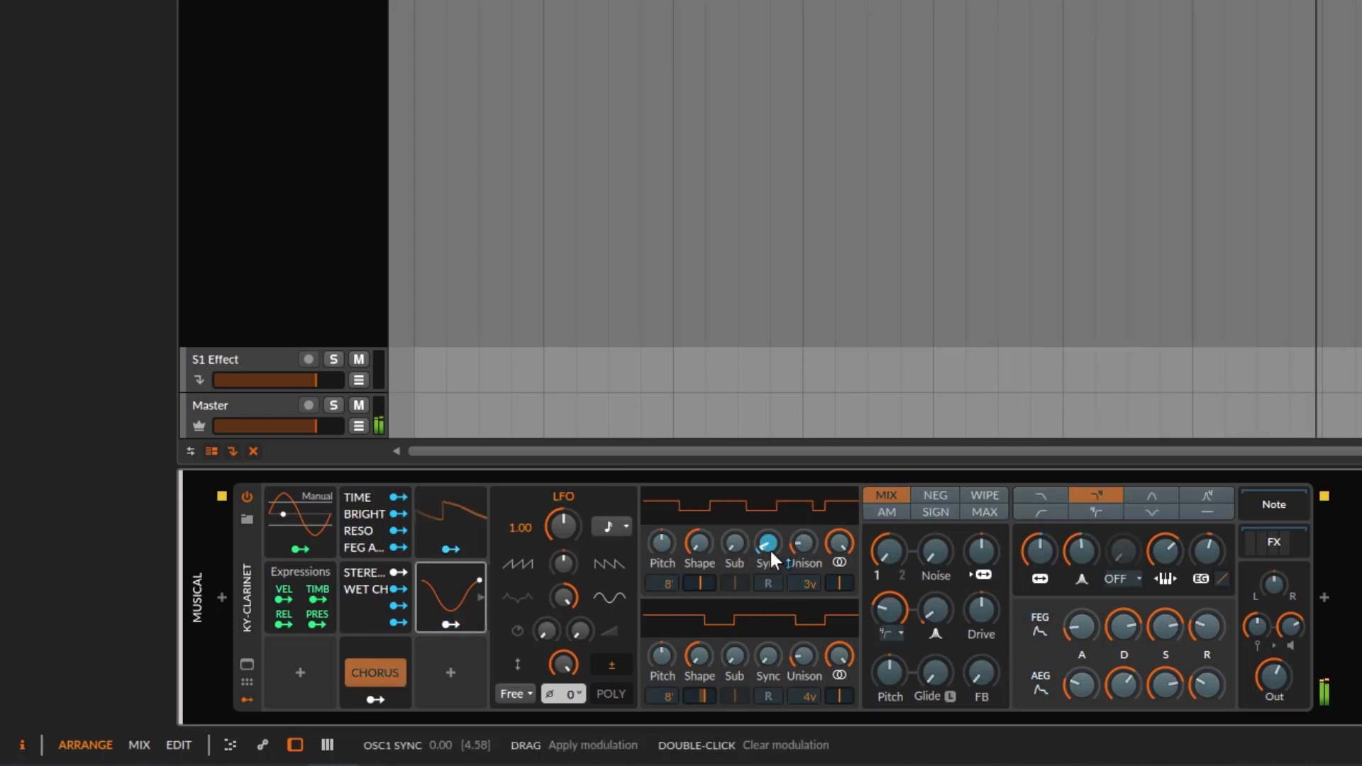
{"action": "left_click_drag", "start_coordinate": [770, 551], "coordinate": [770, 556]}
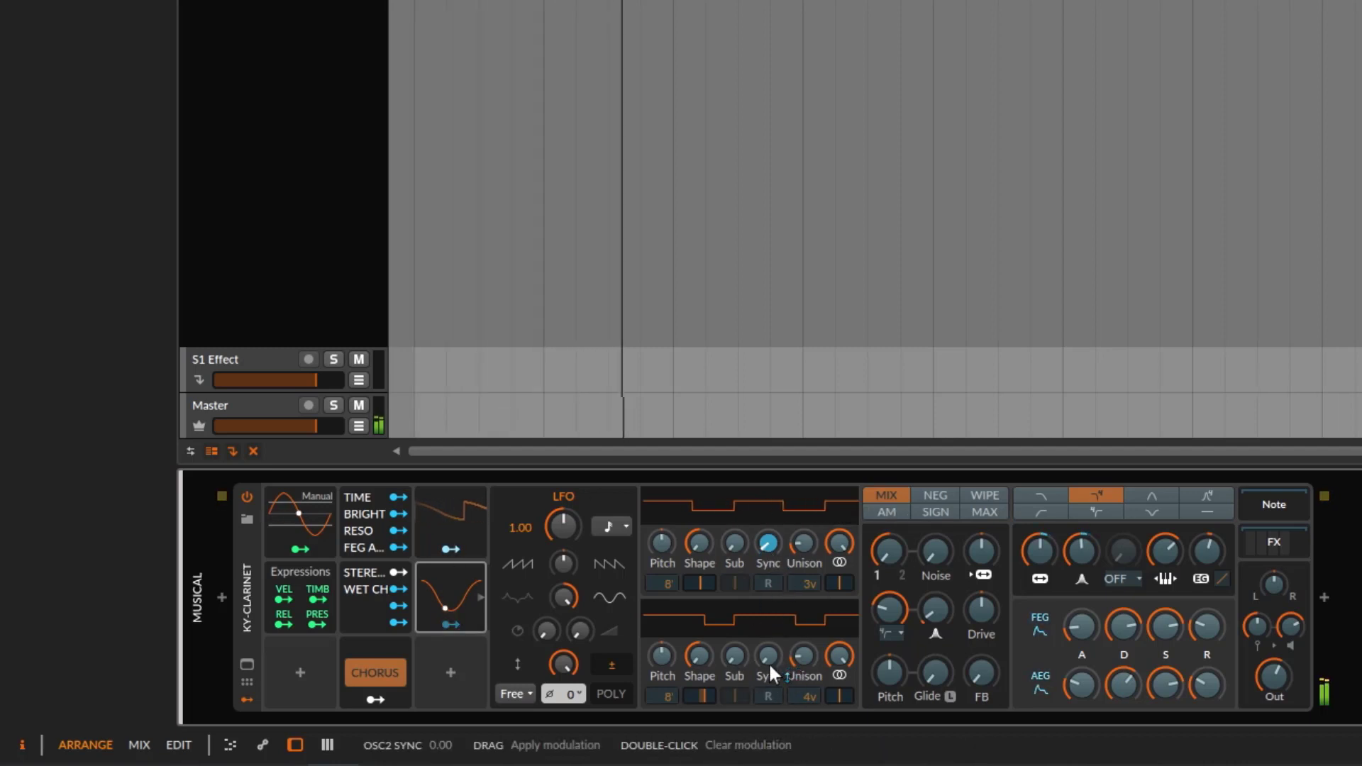
{"action": "left_click_drag", "start_coordinate": [768, 658], "coordinate": [768, 658]}
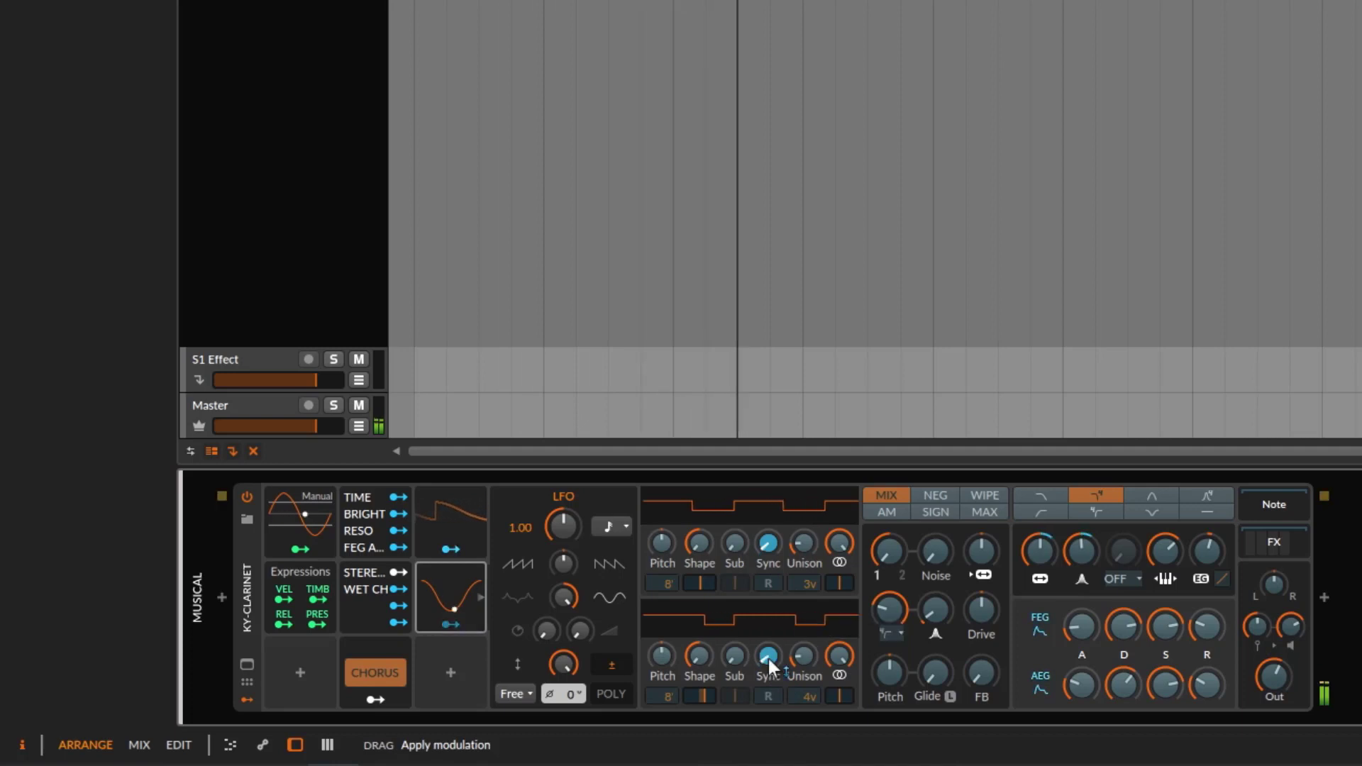
{"action": "left_click", "coordinate": [458, 625]}
Step: Lower the LFO's amount to zero and map the Beat LFO to that amount by +1.000
{"action": "left_click_drag", "start_coordinate": [563, 667], "coordinate": [563, 744]}
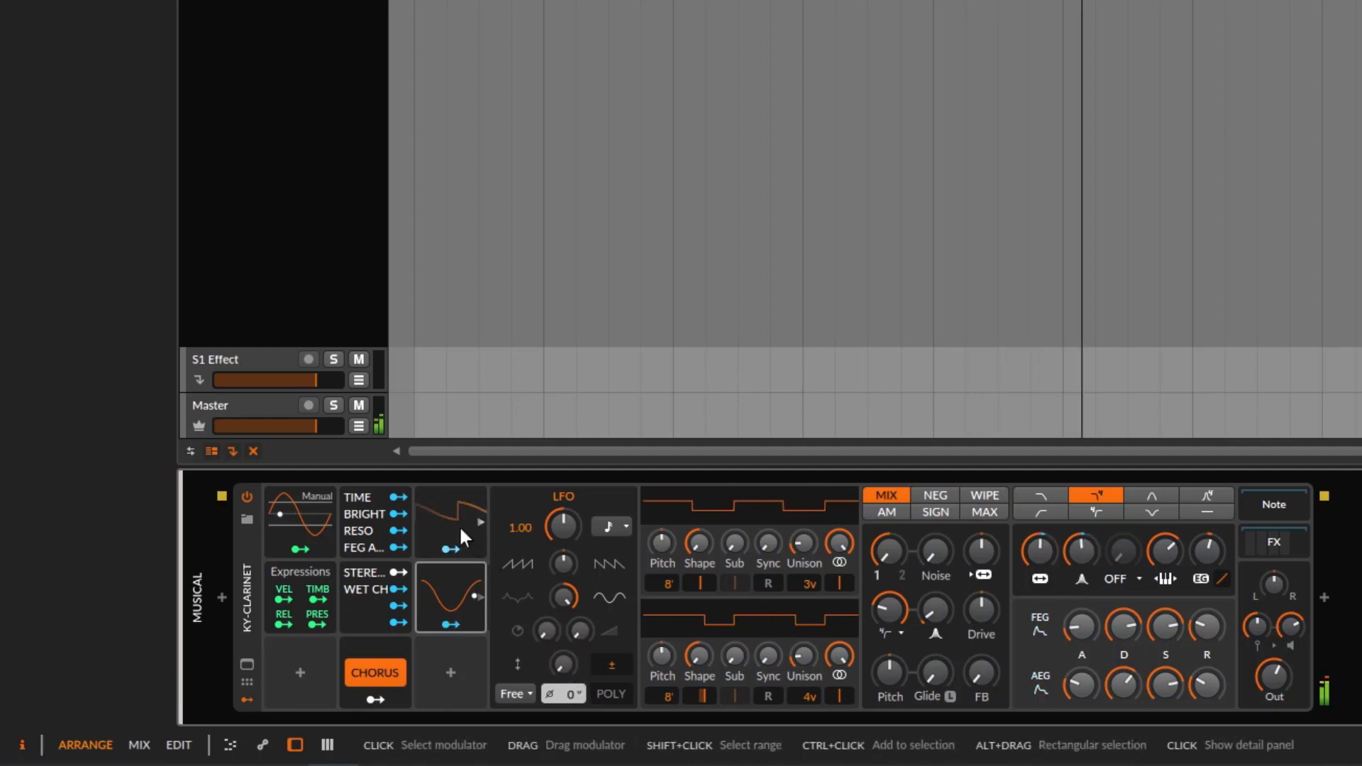
{"action": "left_click", "coordinate": [447, 511]}
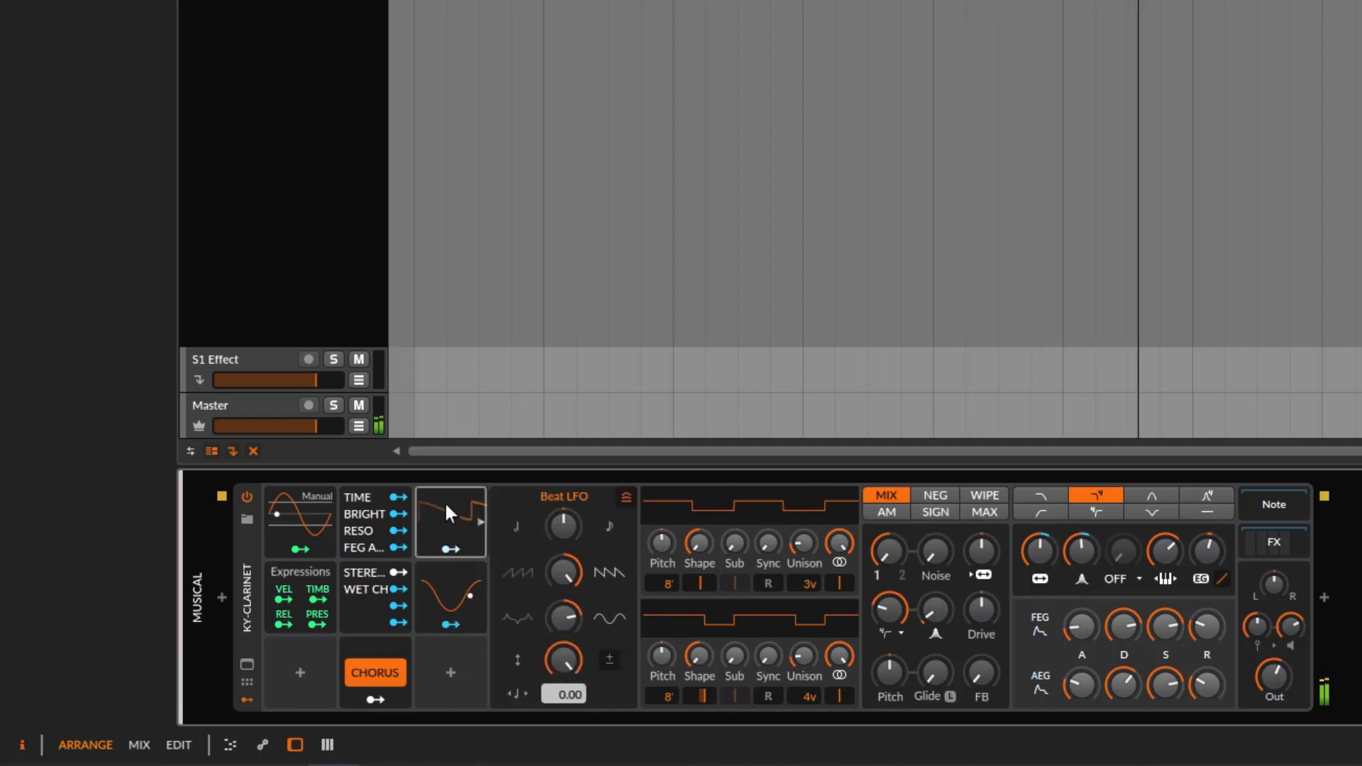
{"action": "left_click", "coordinate": [453, 548]}
{"action": "left_click", "coordinate": [463, 596]}
{"action": "left_click_drag", "start_coordinate": [550, 665], "coordinate": [550, 615]}
{"action": "left_click", "coordinate": [445, 550]}
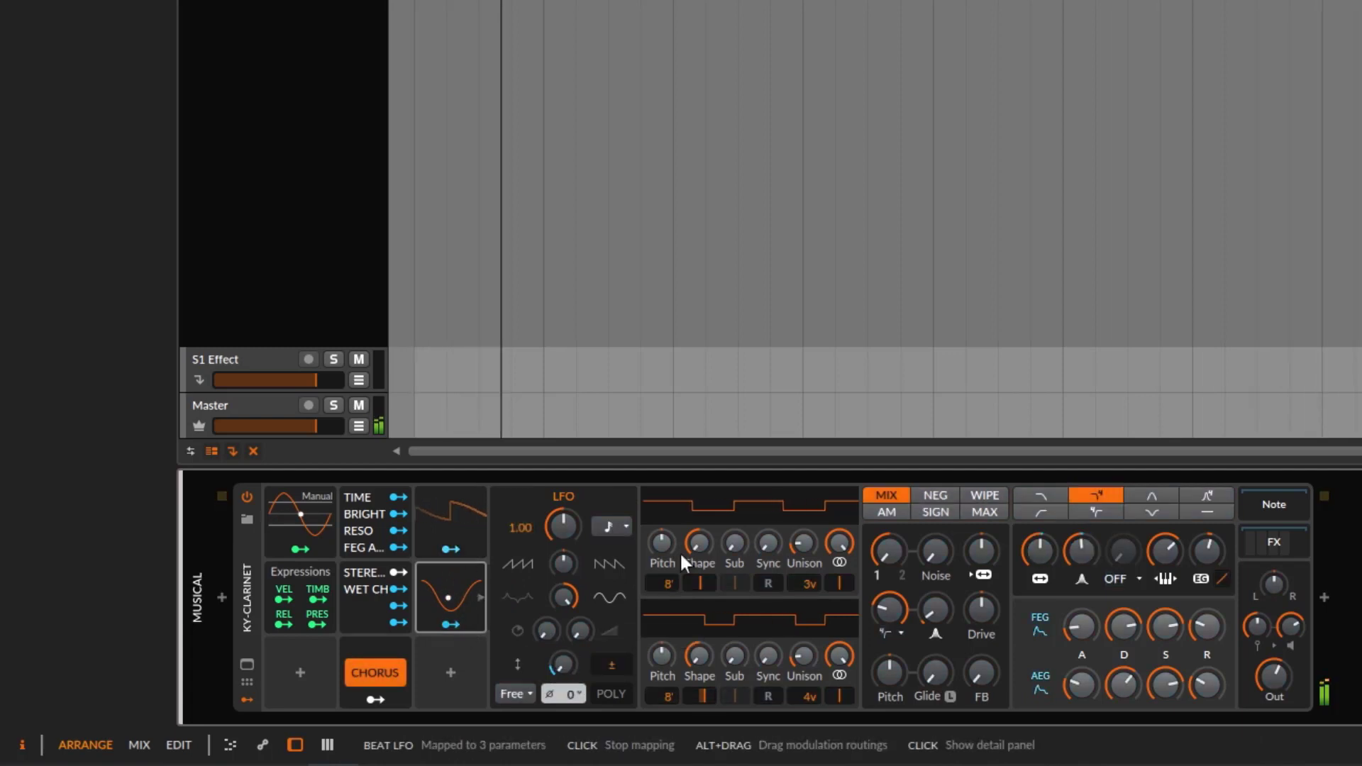
{"action": "left_click", "coordinate": [444, 552]}
{"action": "left_click_drag", "start_coordinate": [574, 663], "coordinate": [573, 642]}
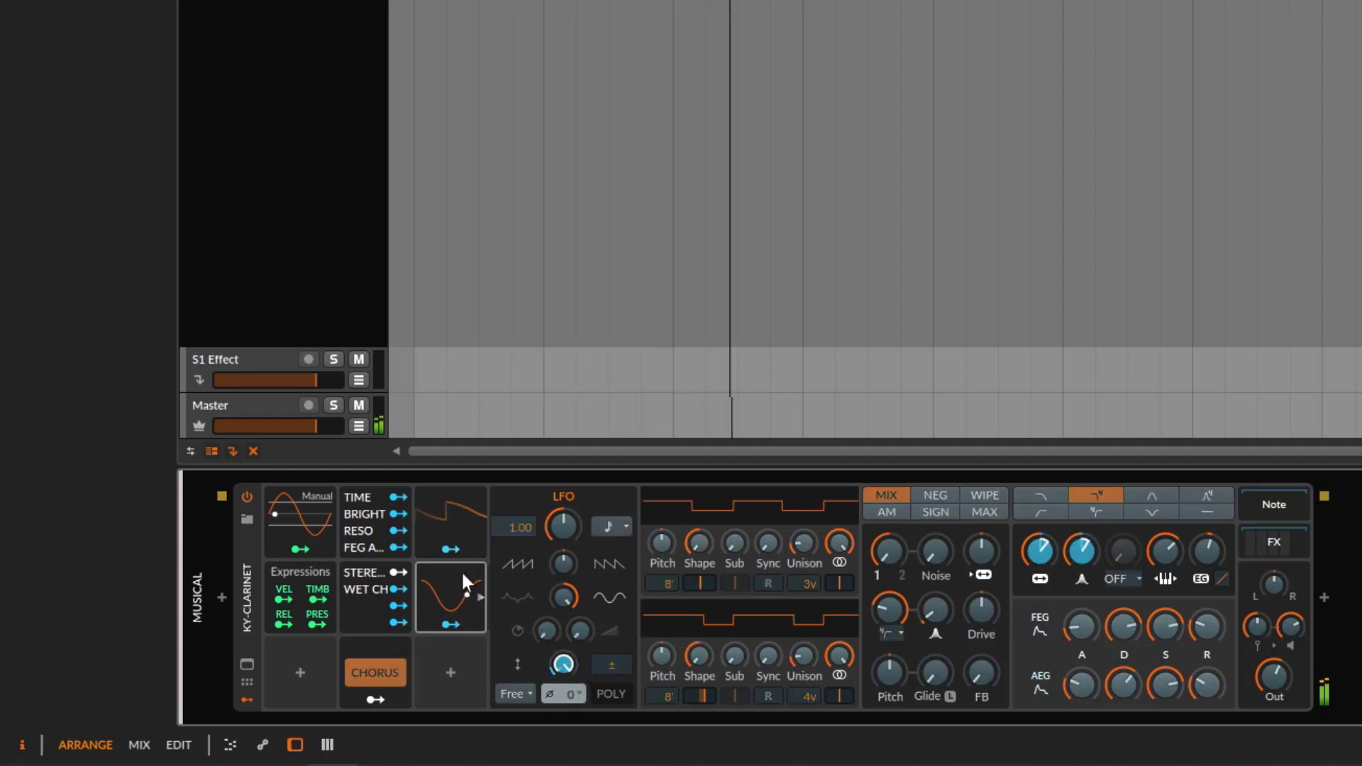
{"action": "left_click", "coordinate": [450, 548]}
{"action": "left_click", "coordinate": [447, 515]}
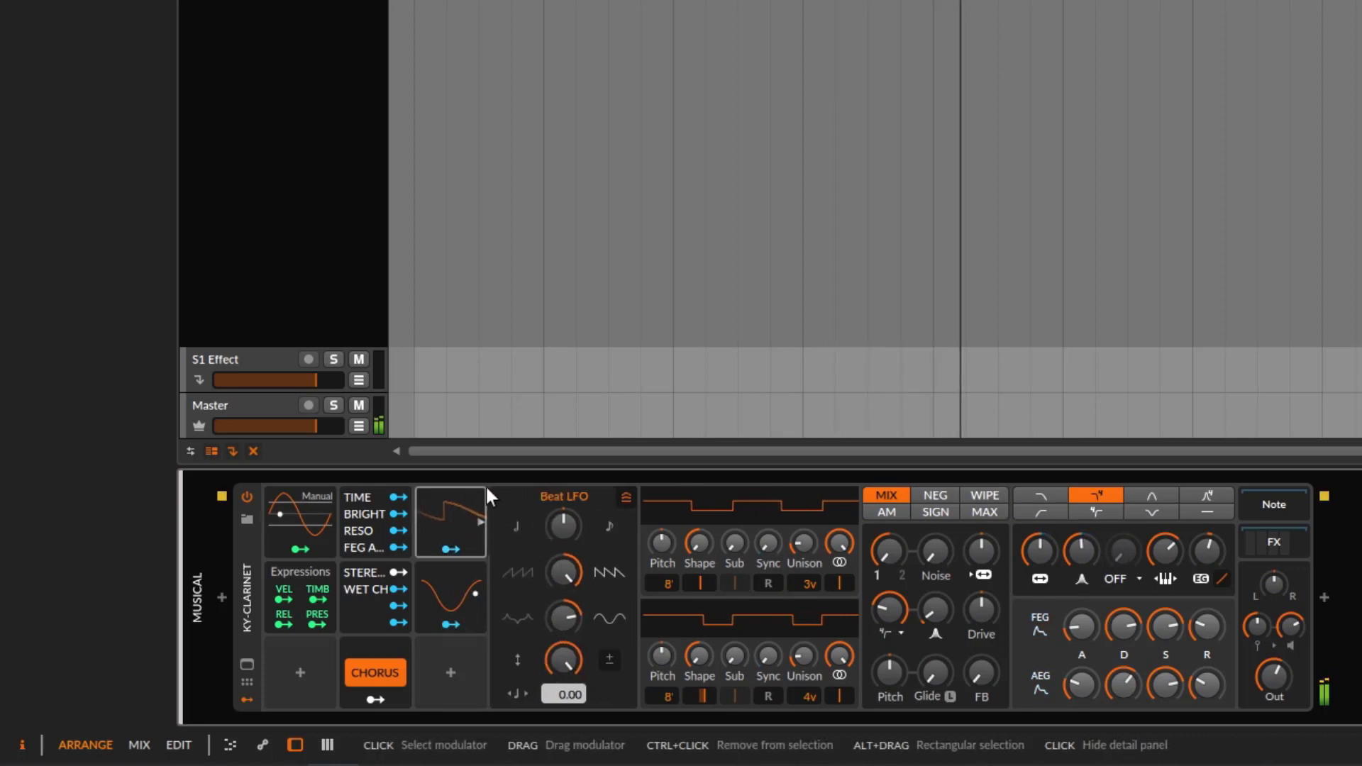
{"action": "left_click", "coordinate": [458, 583]}
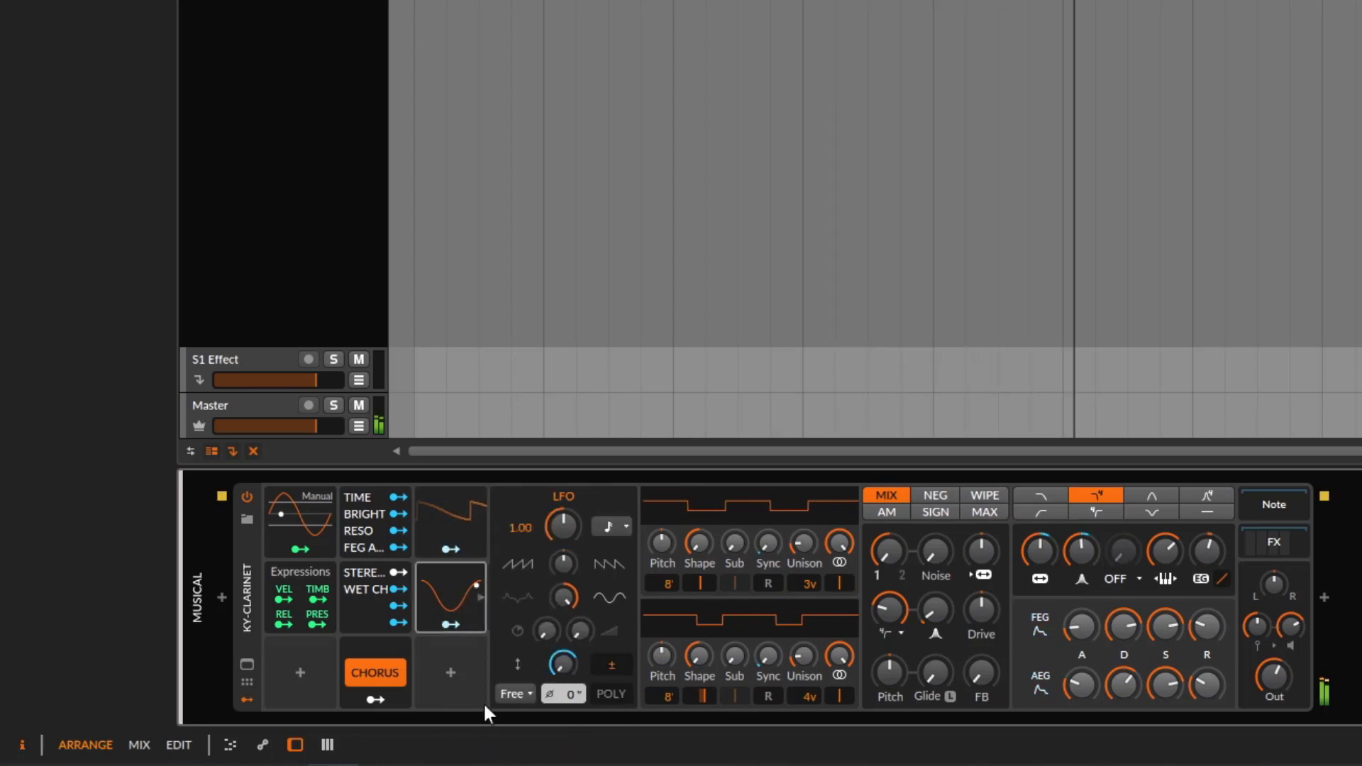
Step: Add a second regular LFO modulator to the KY-Clarinet in the empty slot below the first LFO
{"action": "left_click", "coordinate": [441, 675]}
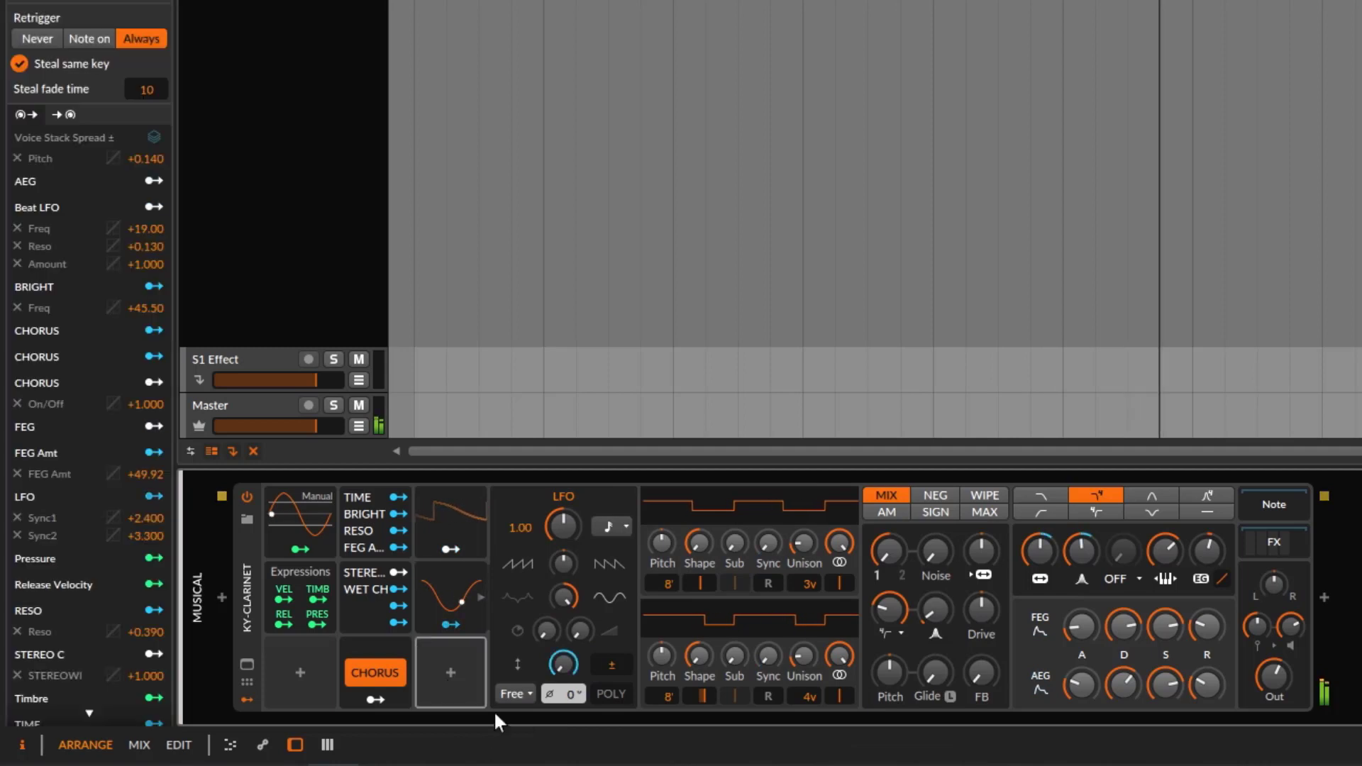
{"action": "left_click", "coordinate": [454, 665]}
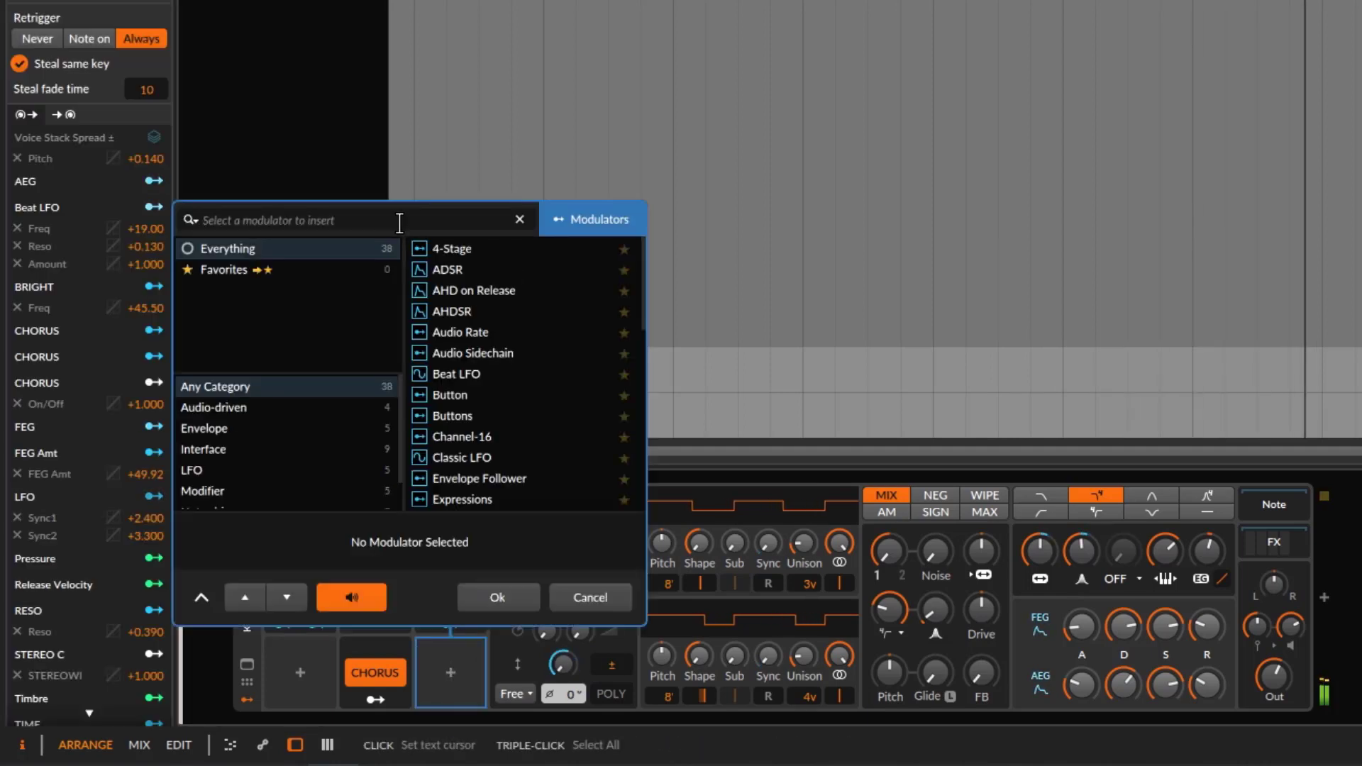
{"action": "type", "text": "lfo"}
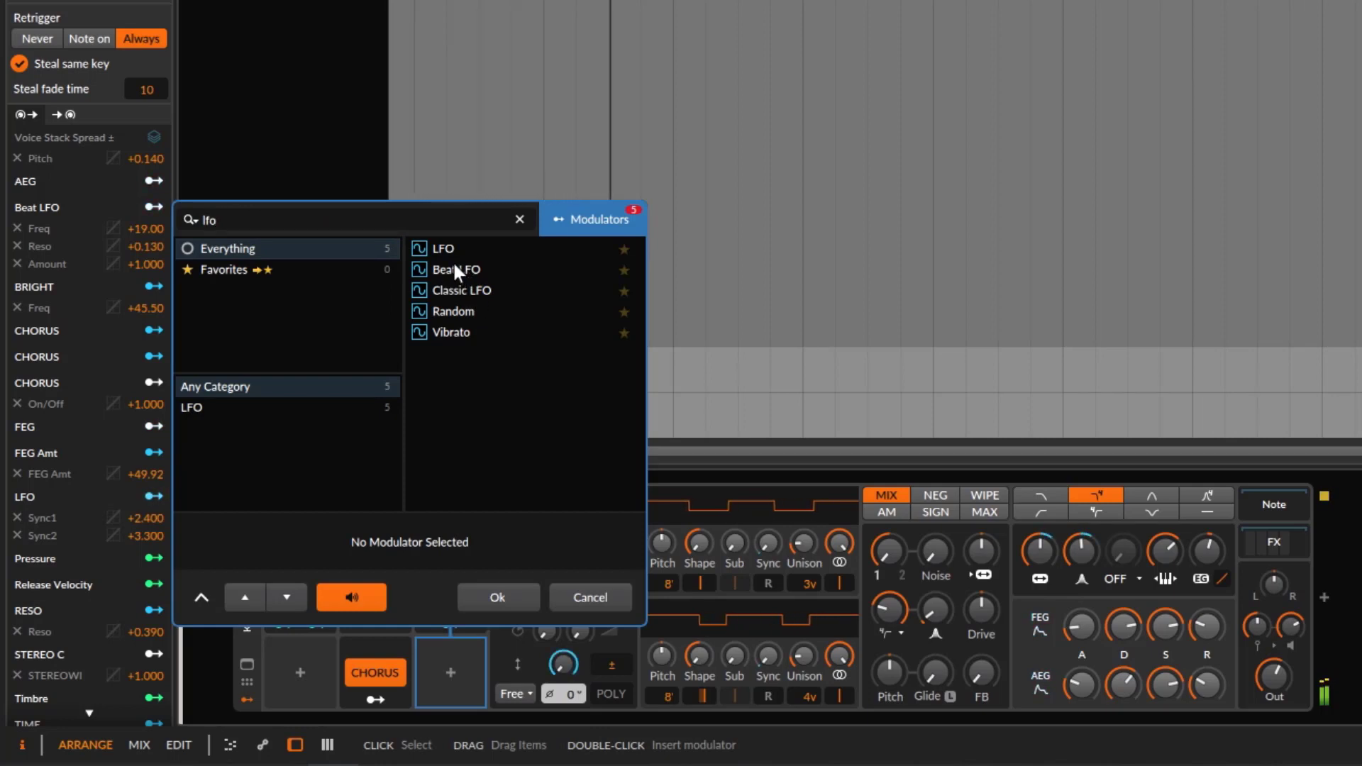
{"action": "left_click", "coordinate": [454, 267]}
{"action": "left_click", "coordinate": [446, 251]}
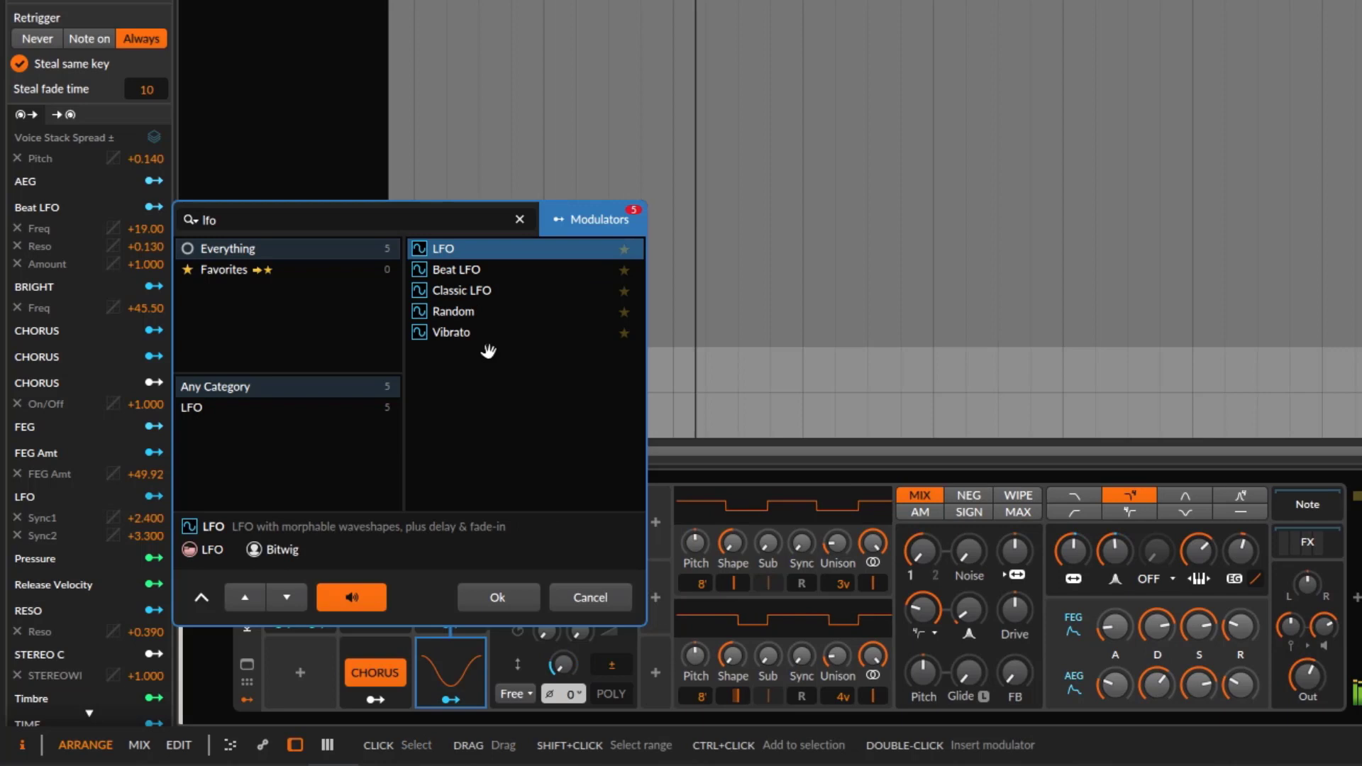
{"action": "left_click", "coordinate": [501, 609]}
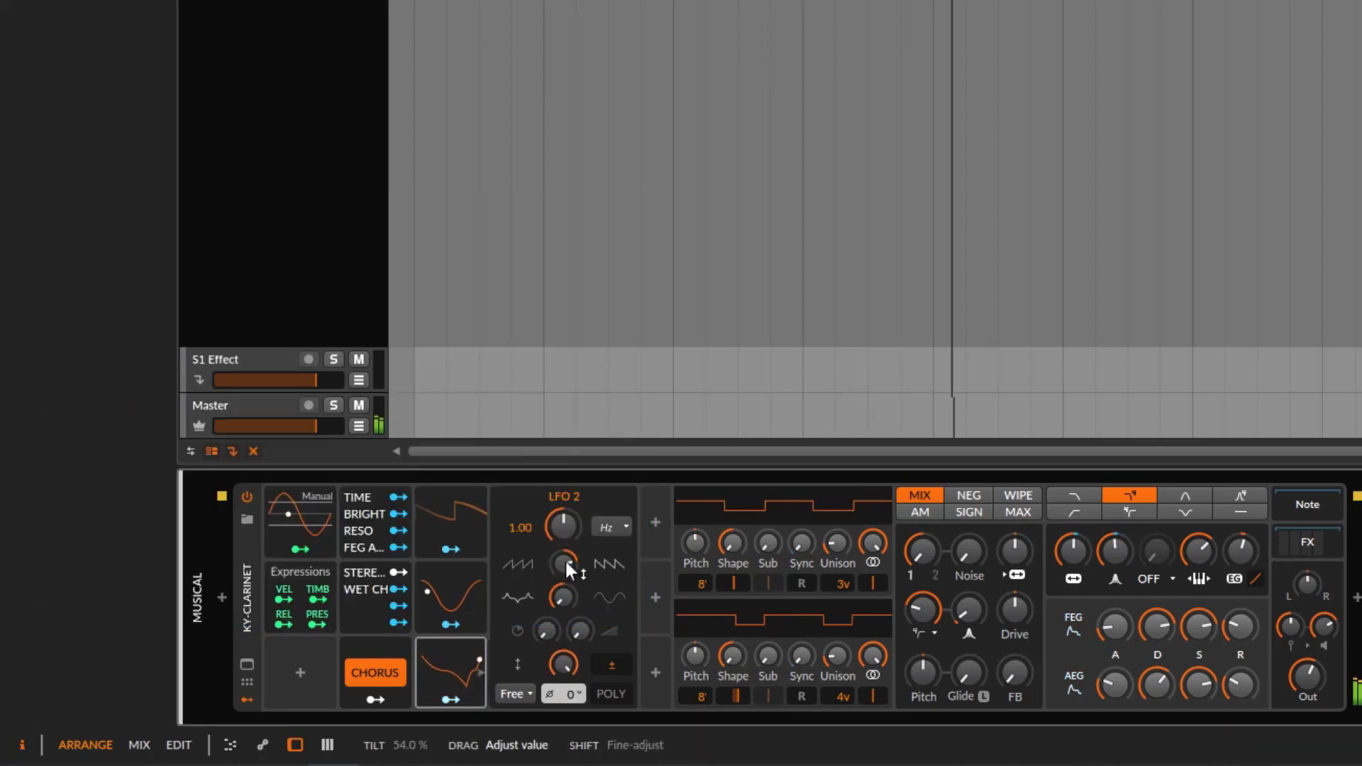
Step: Set LFO 2's rate to 5.17 Hz and map it to the oscillator 1/2 mix, the Drive and oscillator 2's Shape
{"action": "left_click_drag", "start_coordinate": [556, 529], "coordinate": [556, 489]}
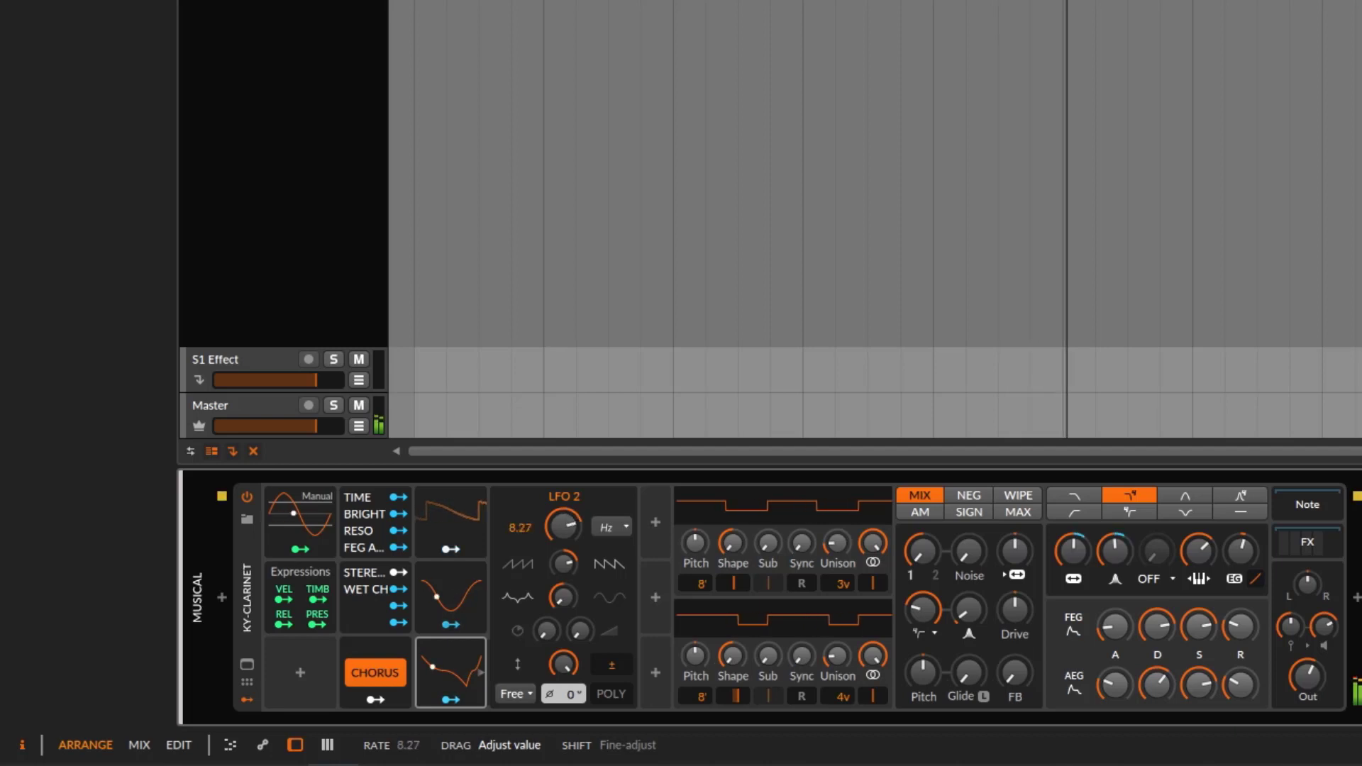
{"action": "left_click", "coordinate": [460, 699]}
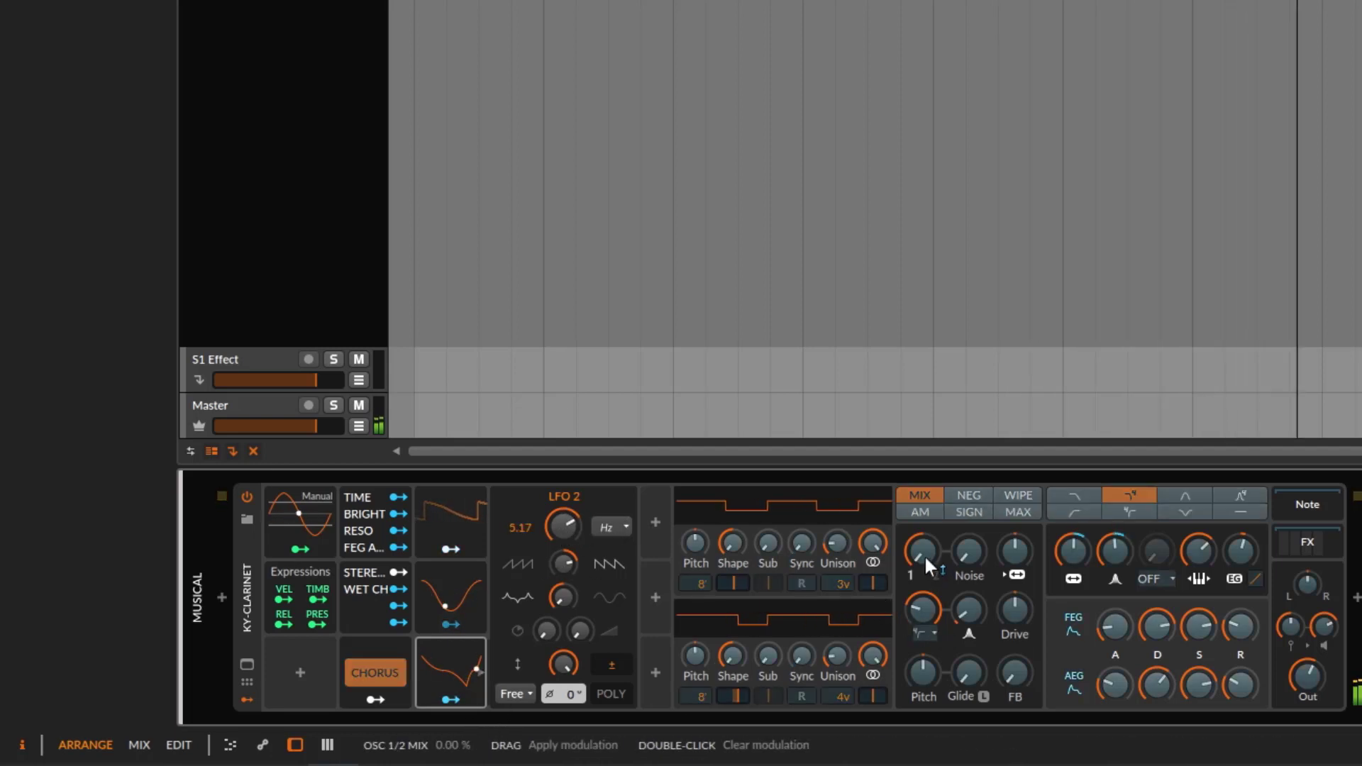
{"action": "mouse_move", "coordinate": [923, 555]}
{"action": "left_mouse_down"}
{"action": "mouse_move", "coordinate": [923, 525]}
{"action": "mouse_move", "coordinate": [922, 556]}
{"action": "left_mouse_up"}
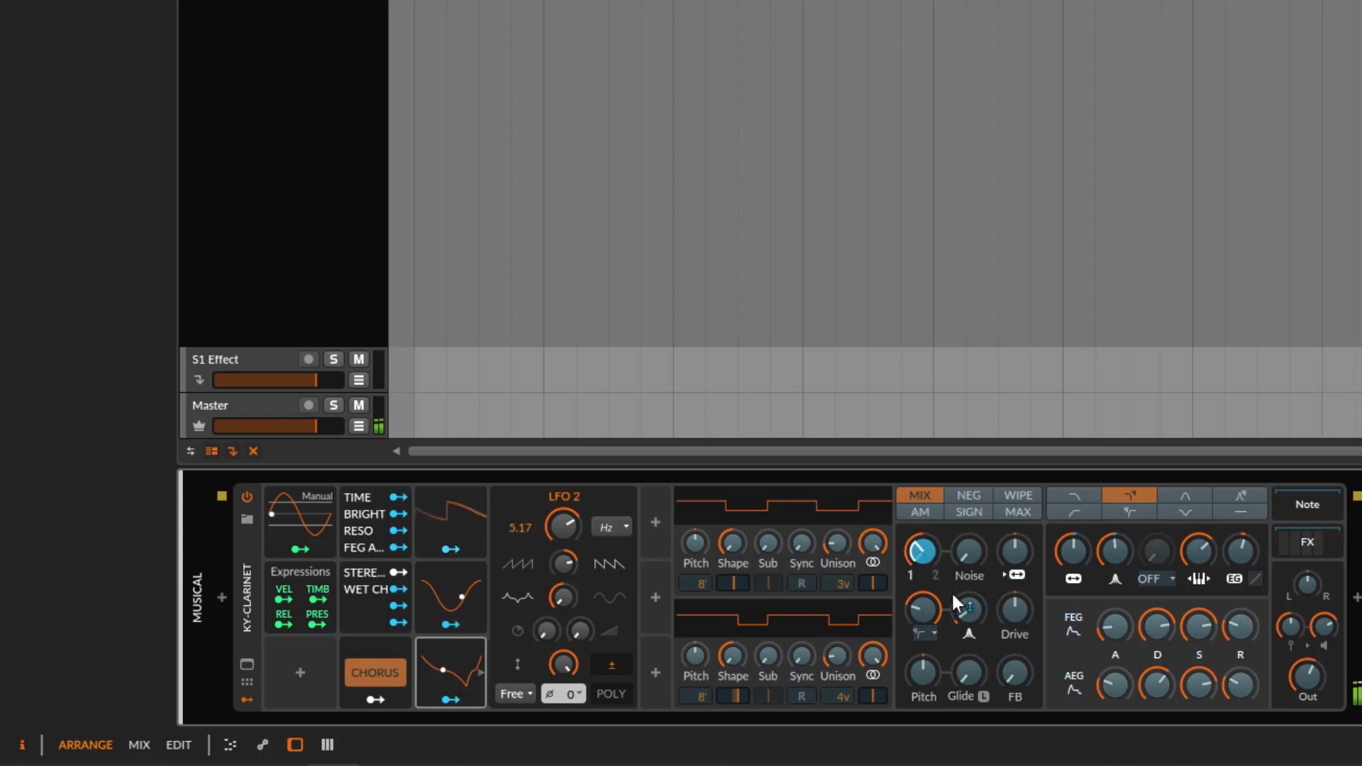
{"action": "left_click_drag", "start_coordinate": [1015, 610], "coordinate": [1015, 589]}
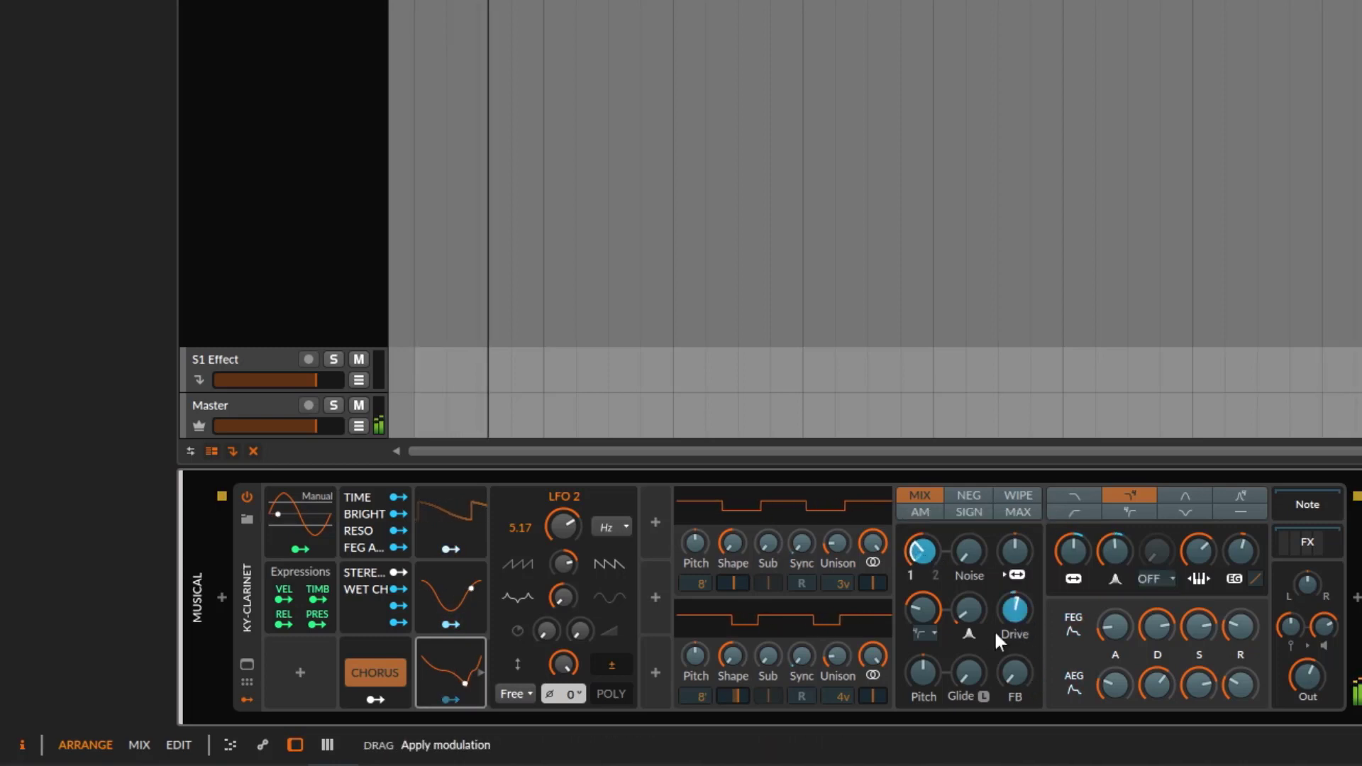
{"action": "left_click_drag", "start_coordinate": [738, 659], "coordinate": [738, 647]}
{"action": "left_click", "coordinate": [462, 697]}
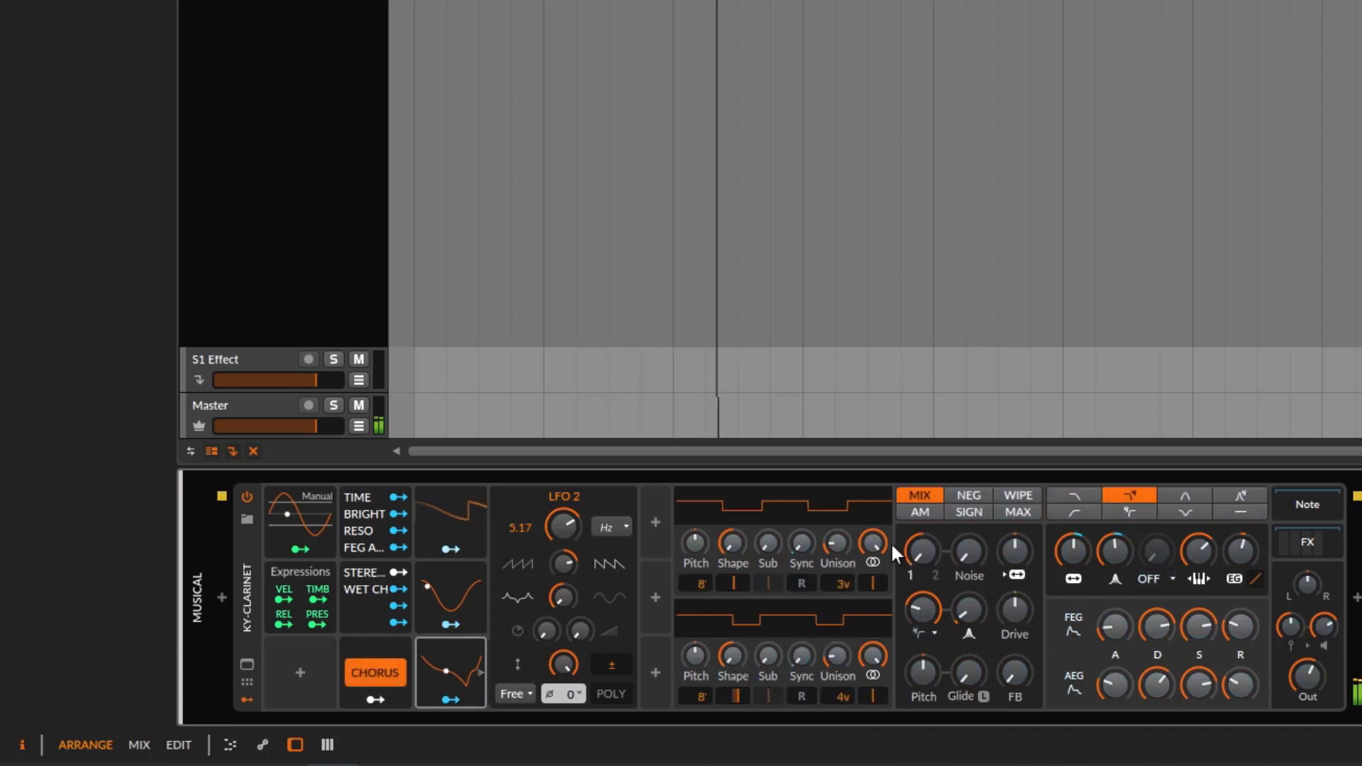
Step: Raise the base oscillator 1/2 mix towards oscillator 2 and set the KY-Clarinet's output to -4.1 dB
{"action": "left_click_drag", "start_coordinate": [921, 550], "coordinate": [921, 546]}
{"action": "left_click_drag", "start_coordinate": [1302, 671], "coordinate": [1302, 649]}
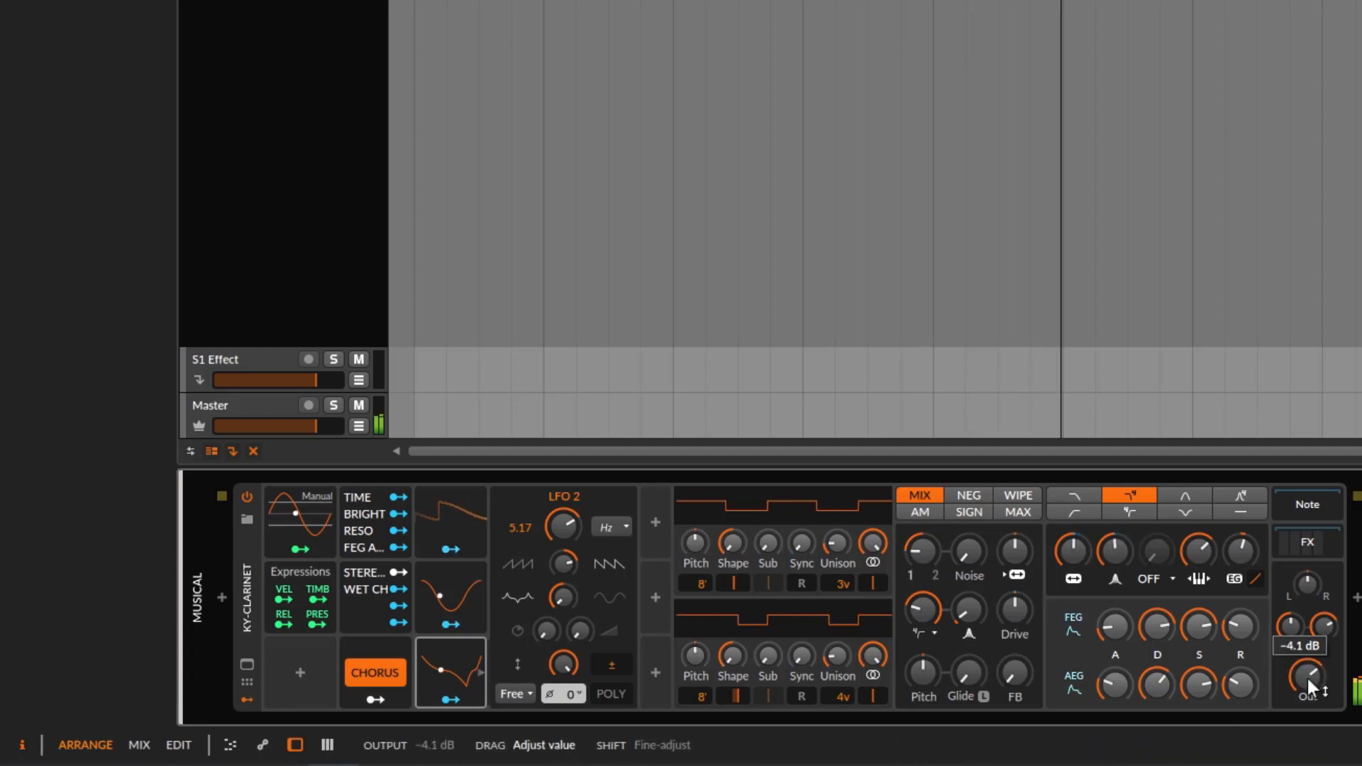
Step: Slow LFO 2's rate to 2.02 Hz
{"action": "left_click_drag", "start_coordinate": [562, 526], "coordinate": [562, 557]}
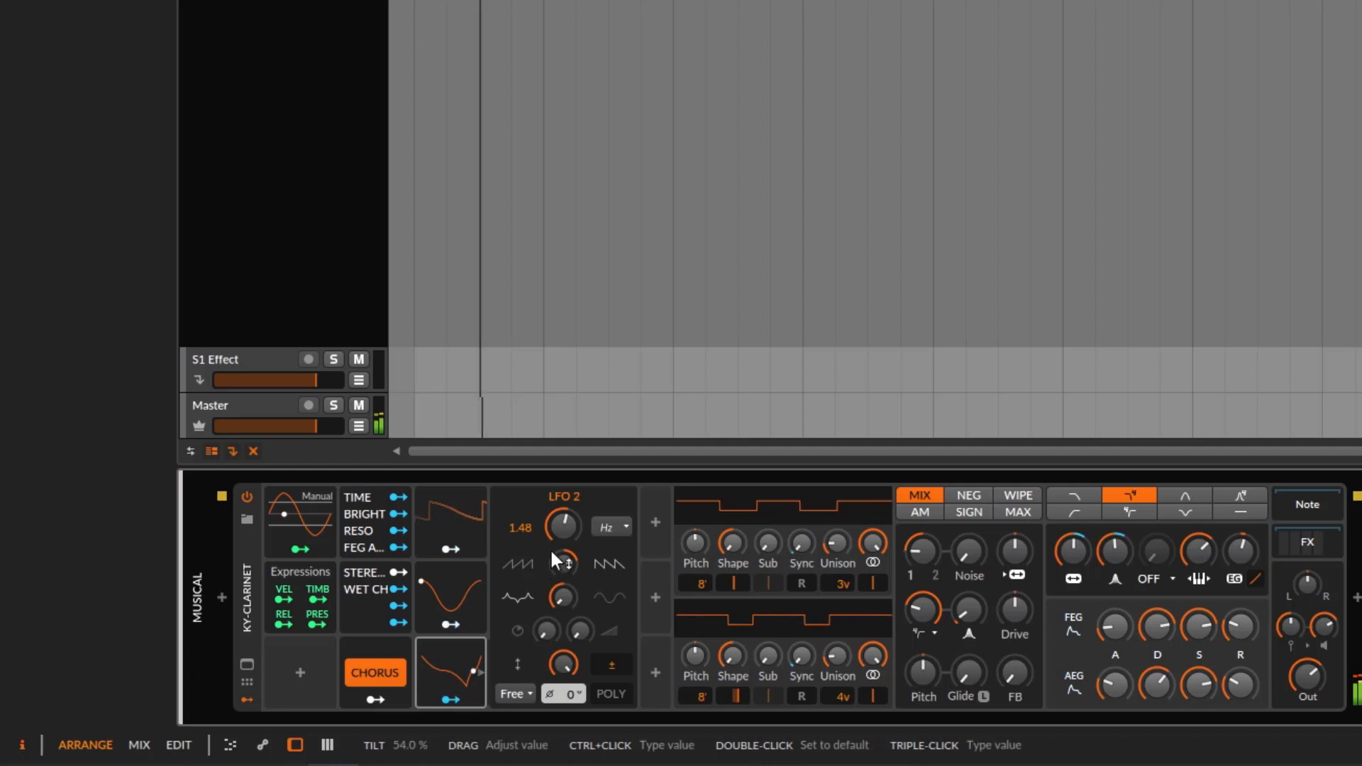
{"action": "left_click_drag", "start_coordinate": [560, 543], "coordinate": [560, 543]}
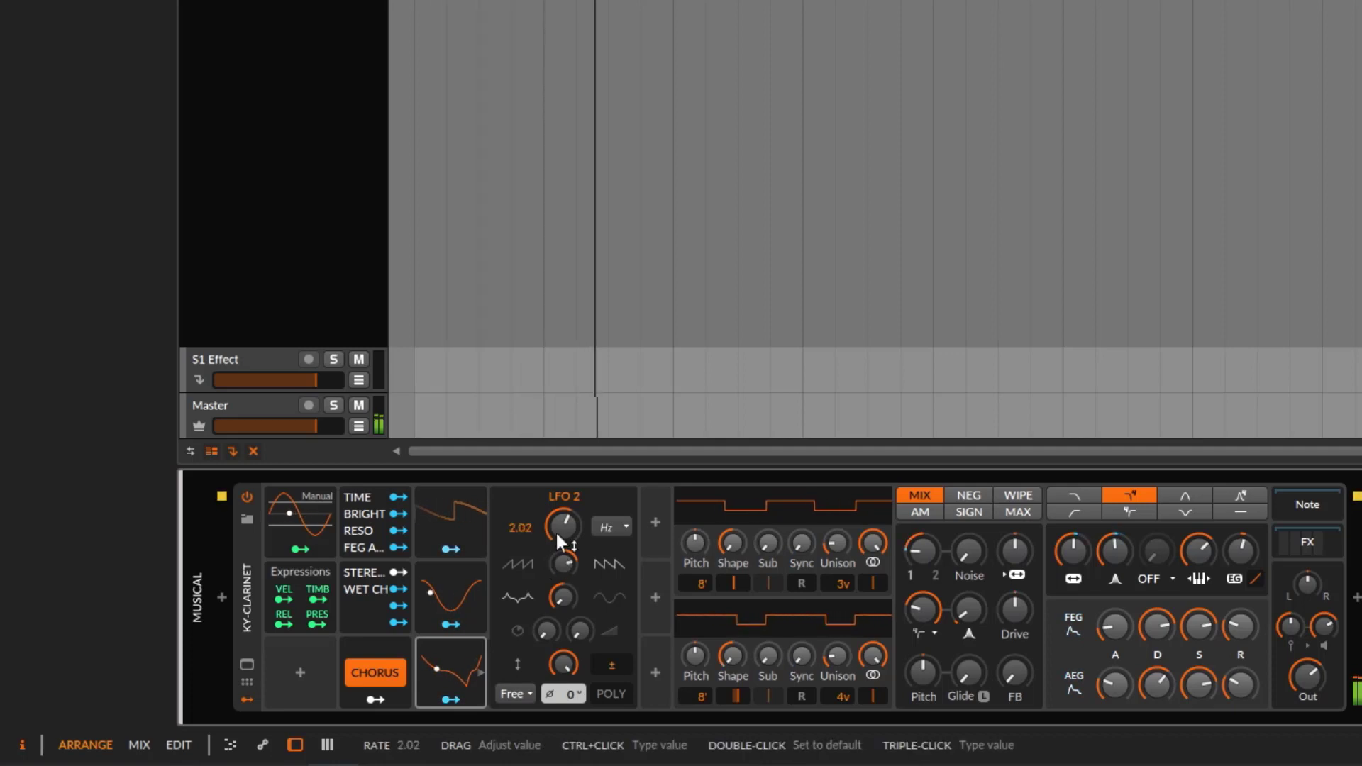